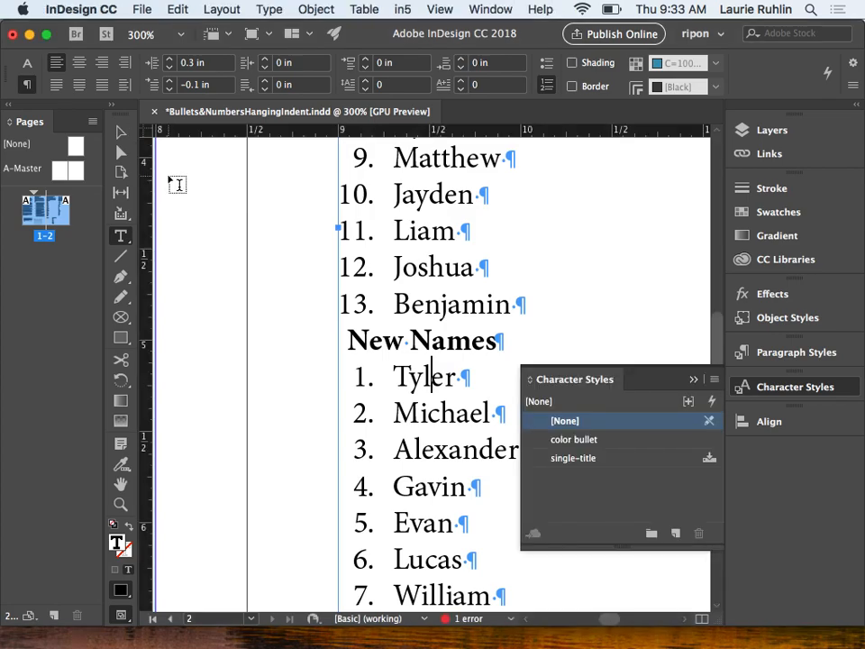
# Open Images.indd from the DemoFiles folder and show page 1 with the Character Styles panel collapsed
pyautogui.press('super+0')
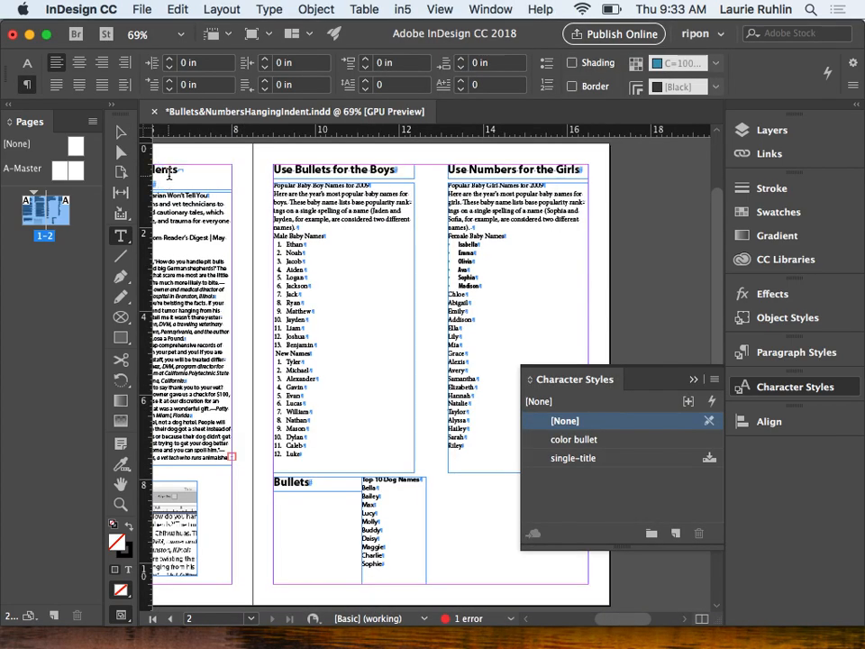
pyautogui.click(121, 132)
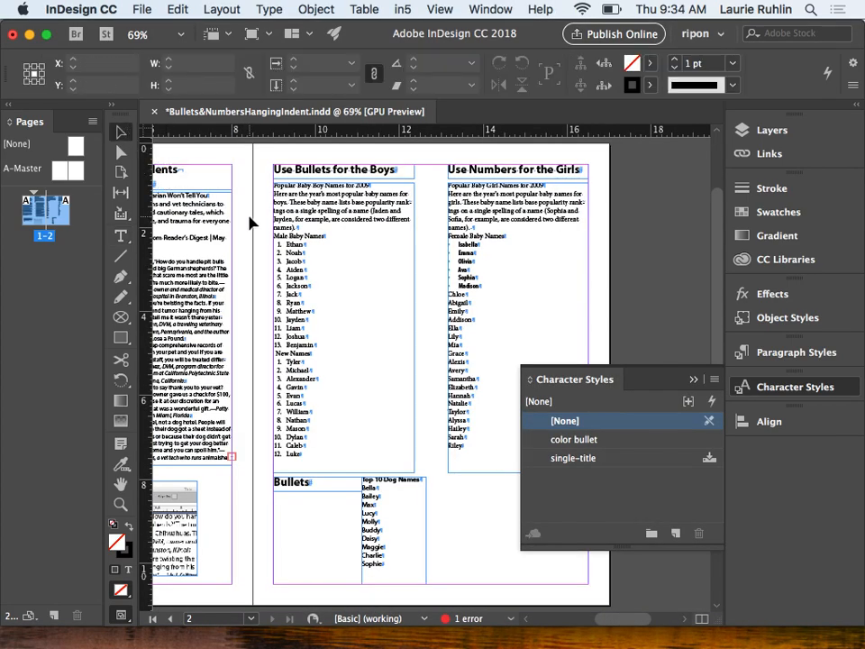
pyautogui.press('super+o')
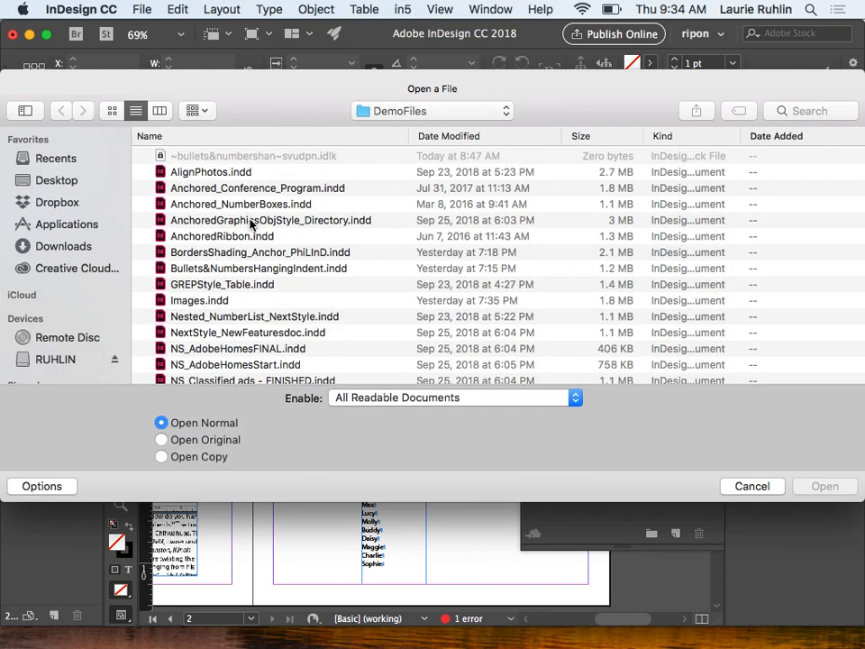
pyautogui.click(221, 301)
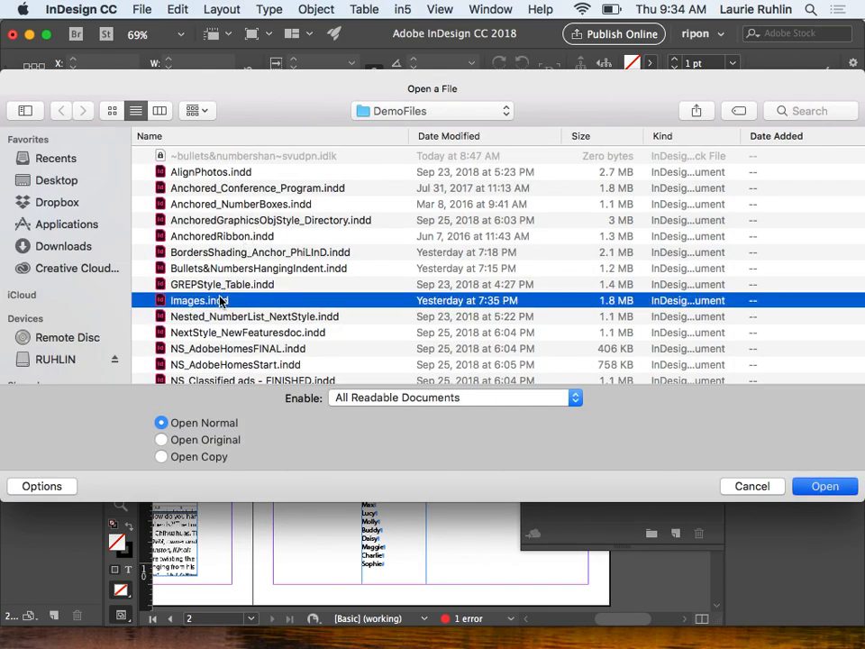
pyautogui.doubleClick(221, 301)
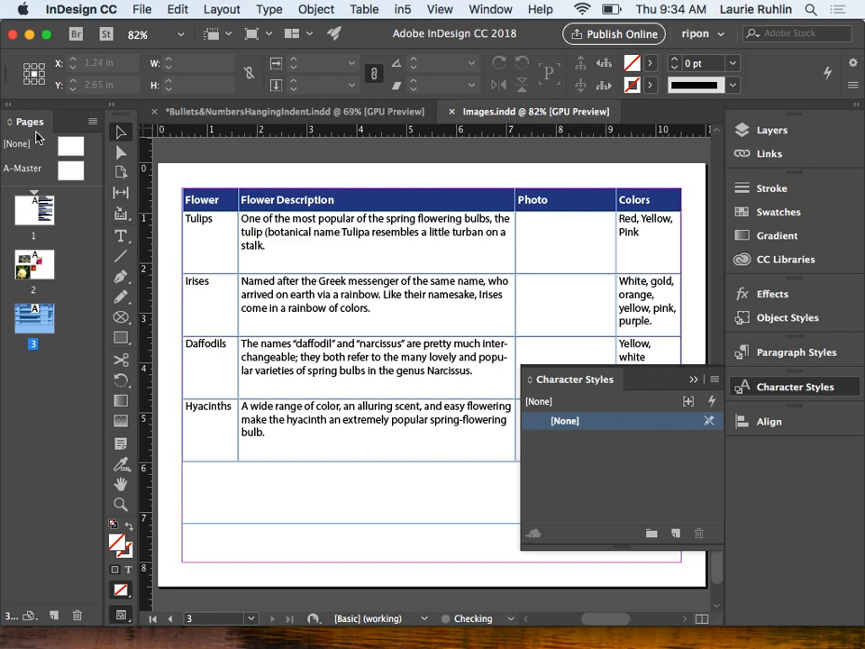
pyautogui.doubleClick(38, 207)
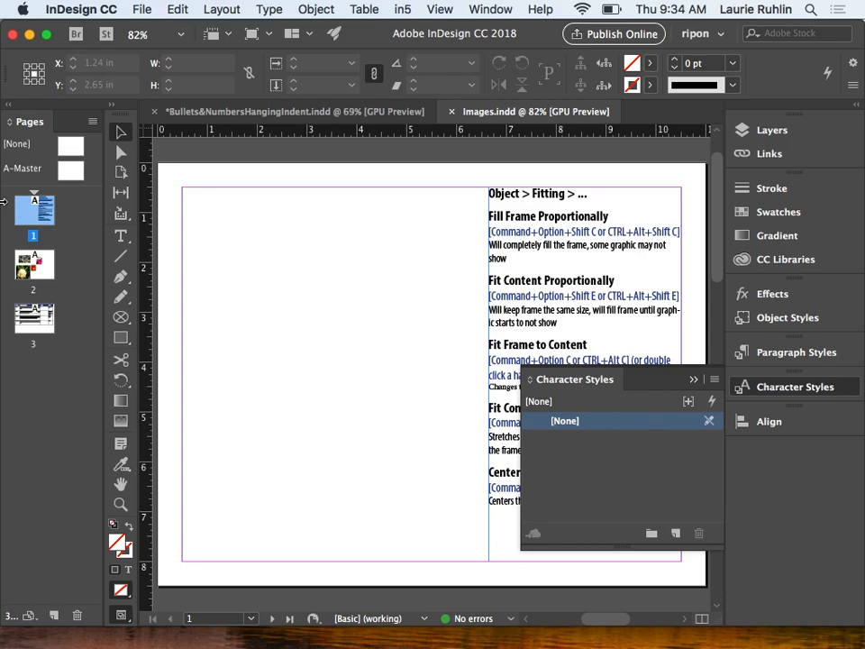
pyautogui.click(599, 383)
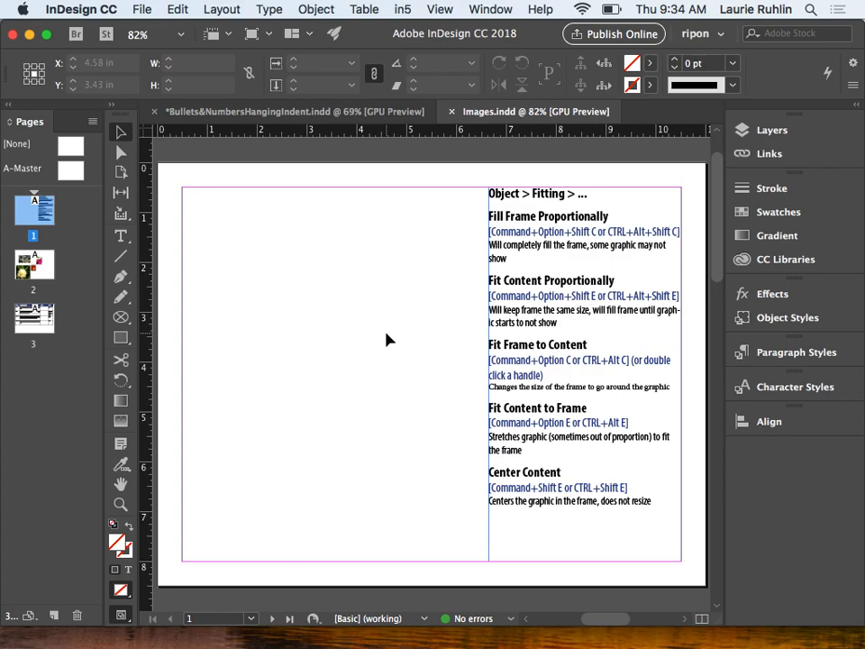
# Load Dog_Grass.JPG from the GRAPHICS folder inside InDesign_CC_ClassMaterials for placing on the page
pyautogui.press('super+d')
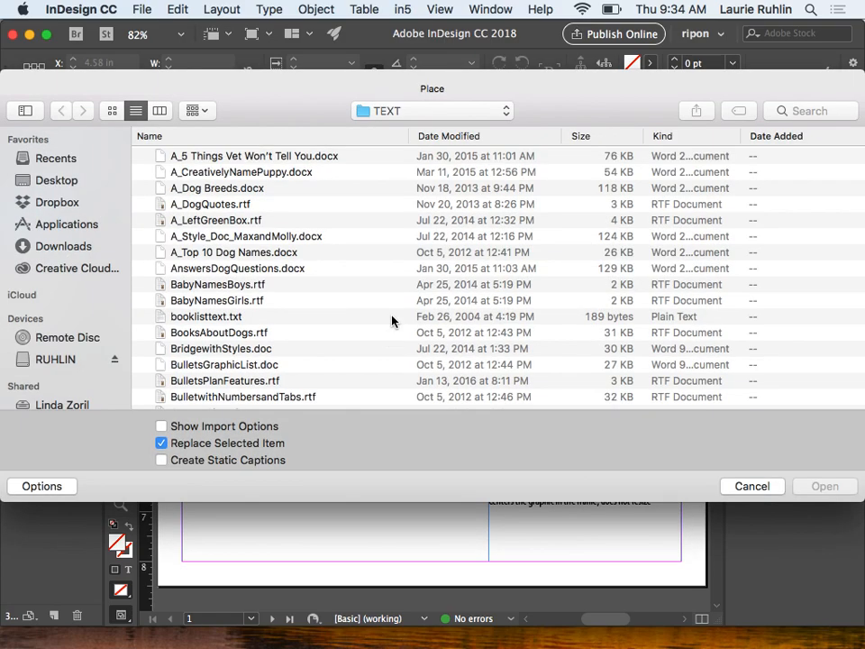
pyautogui.click(453, 112)
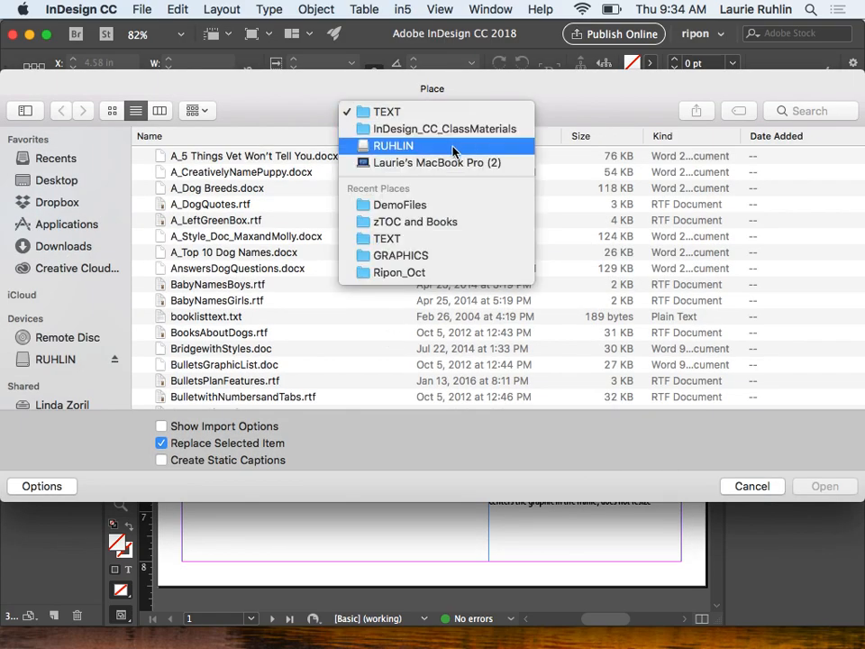
pyautogui.click(455, 144)
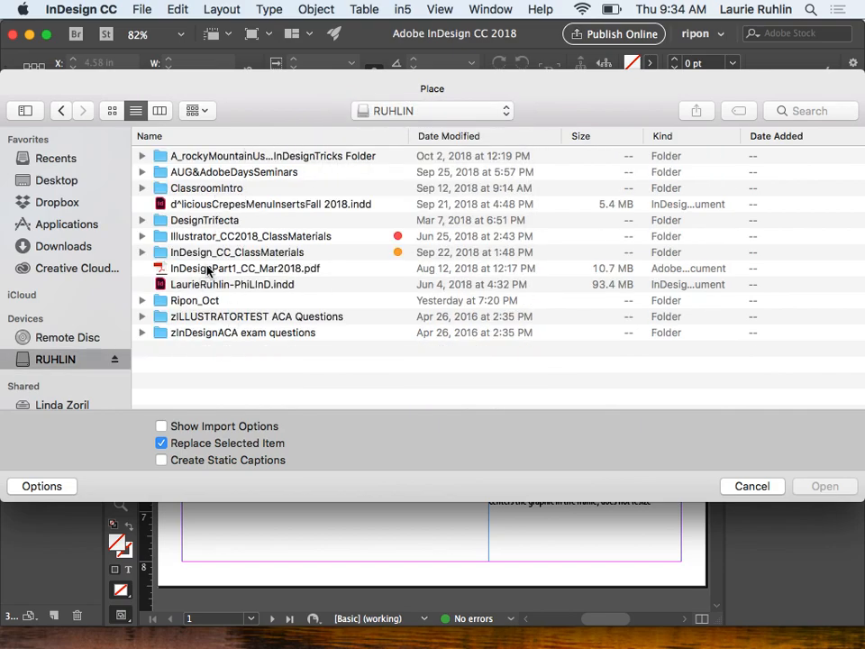
pyautogui.doubleClick(257, 255)
pyautogui.doubleClick(267, 177)
pyautogui.click(227, 301)
pyautogui.scroll(-5, 226, 298)
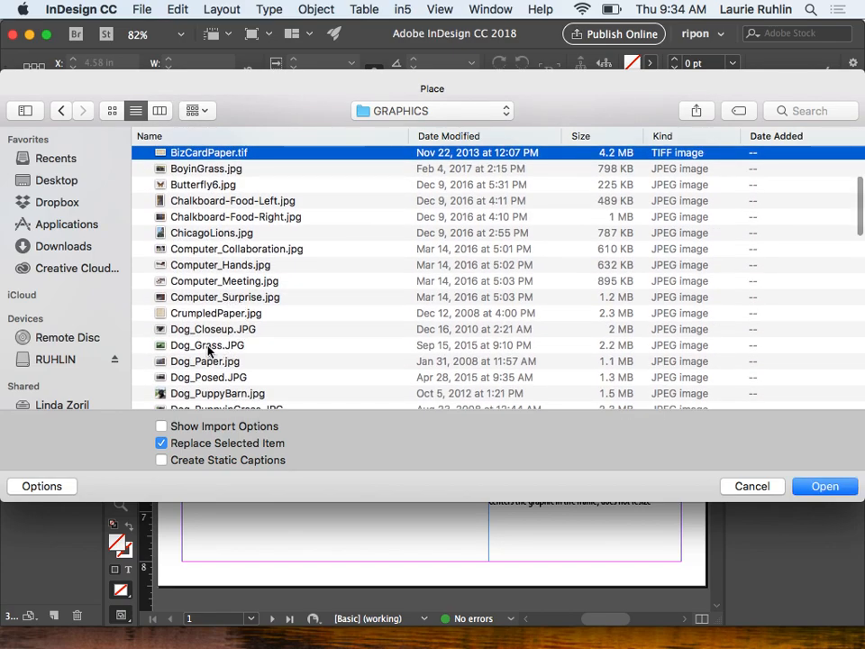
pyautogui.doubleClick(225, 350)
# Place the dog photo at full size from the page's upper-left area, and undo the placement
pyautogui.moveTo(306, 350); pyautogui.dragTo(202, 228)
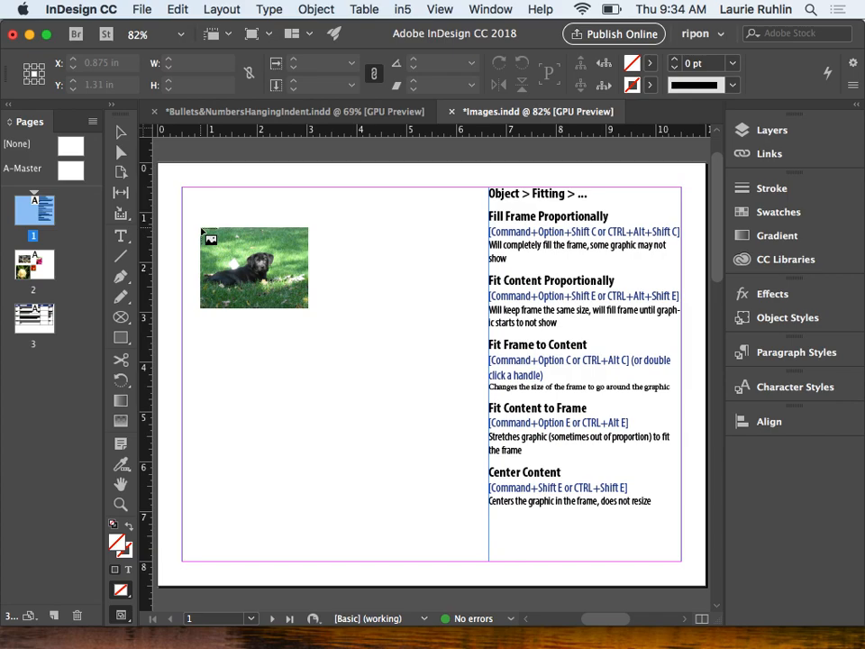
pyautogui.click(201, 228)
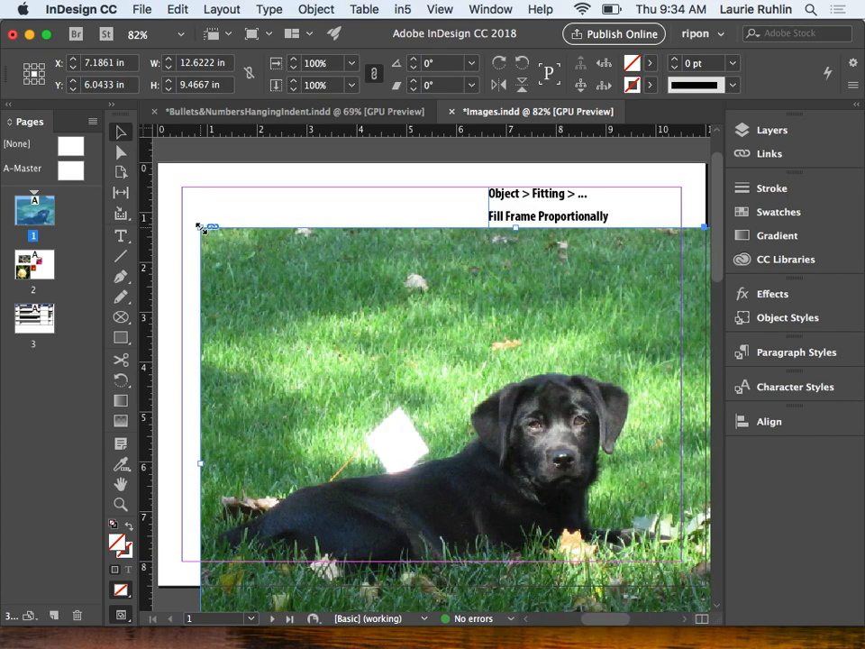
pyautogui.press('super+z')
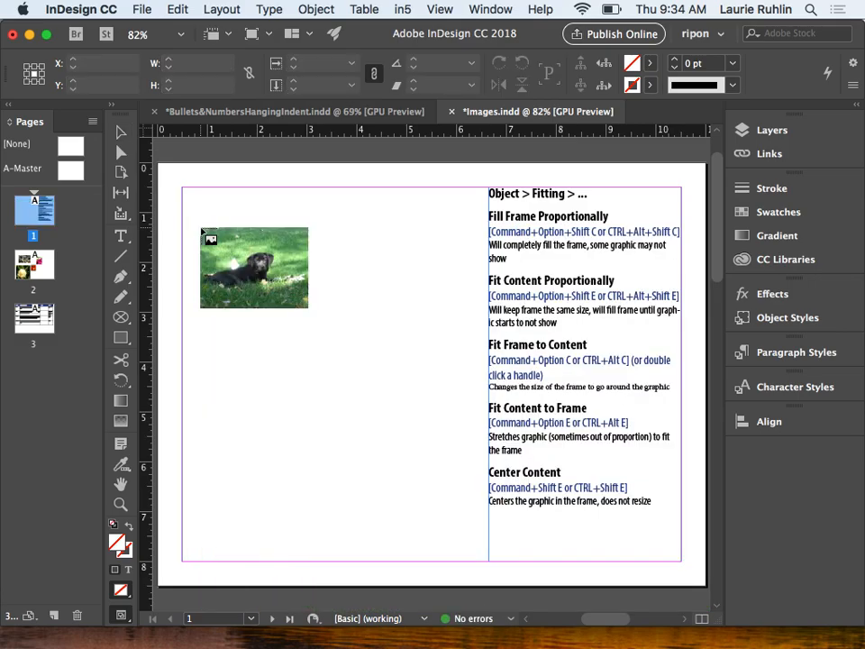
# Place the dog photo in a proportional frame about 3.53 by 2.65 in, and undo the placement
pyautogui.moveTo(203, 212); pyautogui.dragTo(381, 326)
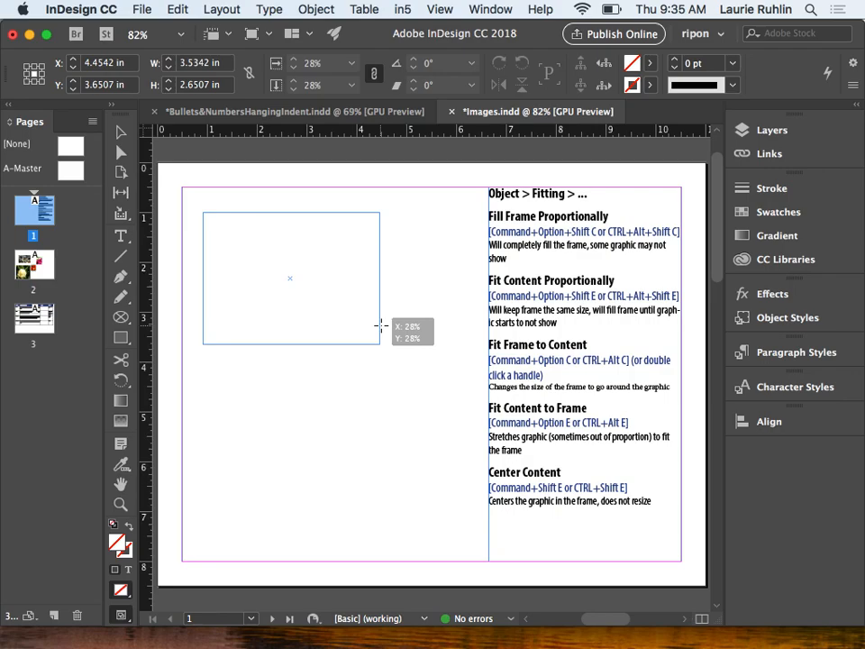
pyautogui.moveTo(381, 325); pyautogui.dragTo(381, 326)
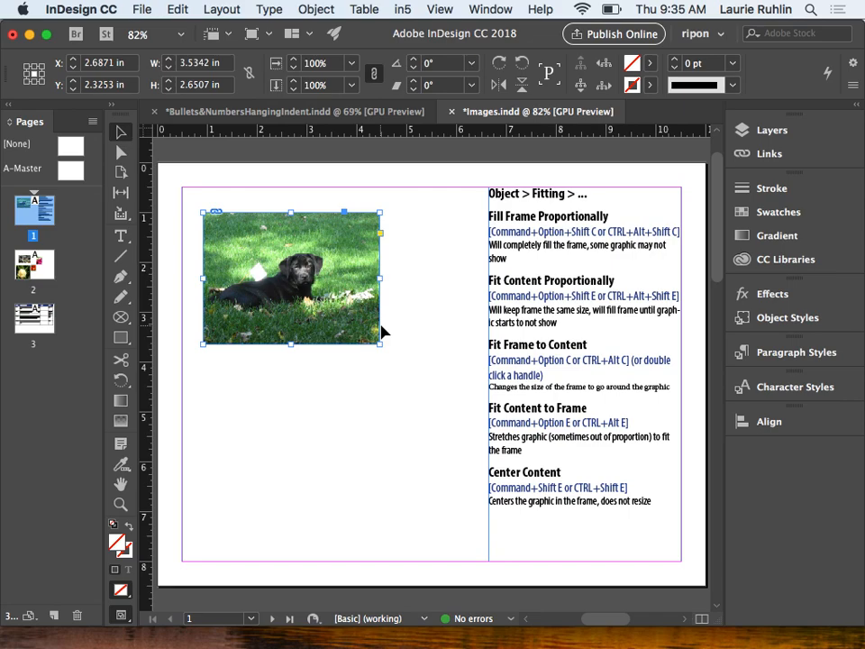
pyautogui.press('super+z')
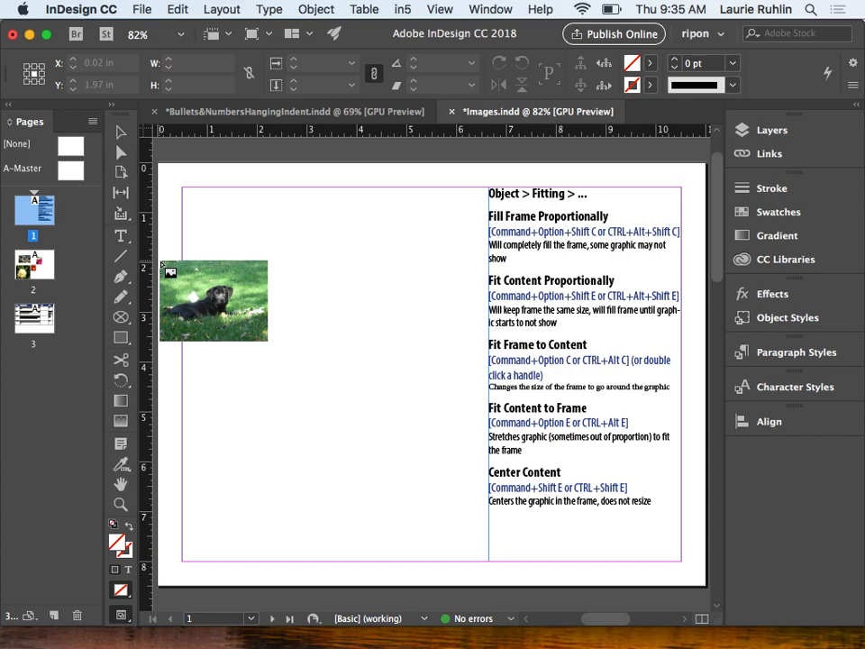
# Place the dog photo in a wide, non-proportional frame about 6.375 by 1.385 in across the blank area beside the text
pyautogui.moveTo(160, 263); pyautogui.dragTo(476, 330)
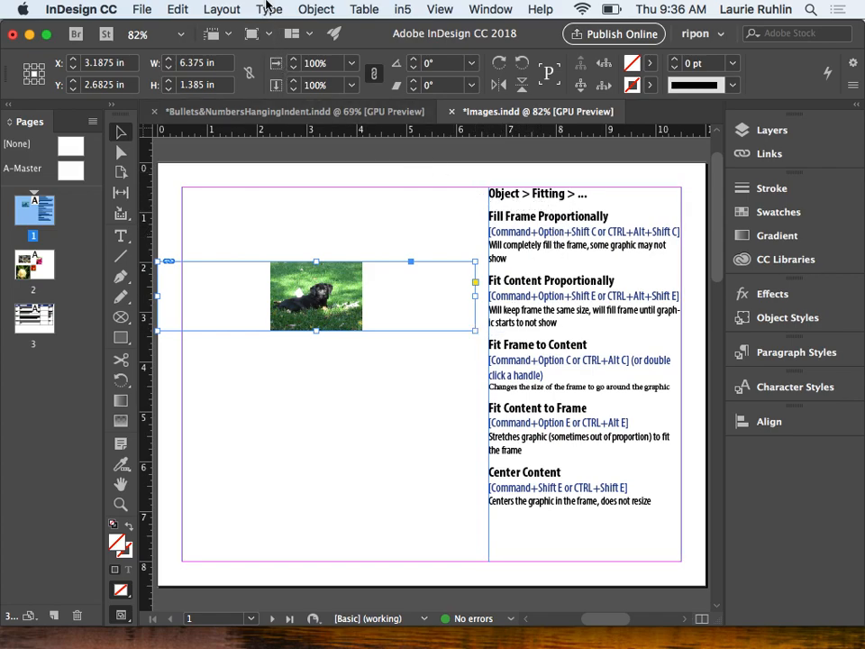
# Apply Fill Frame Proportionally to the wide dog photo frame, and undo the fitting
pyautogui.click(310, 7)
pyautogui.moveTo(367, 338)
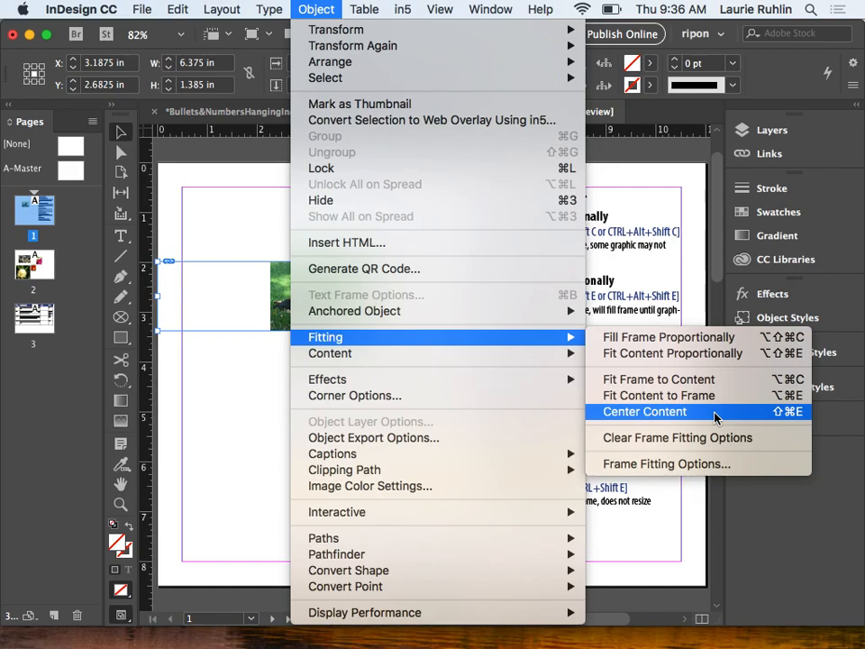
pyautogui.click(715, 339)
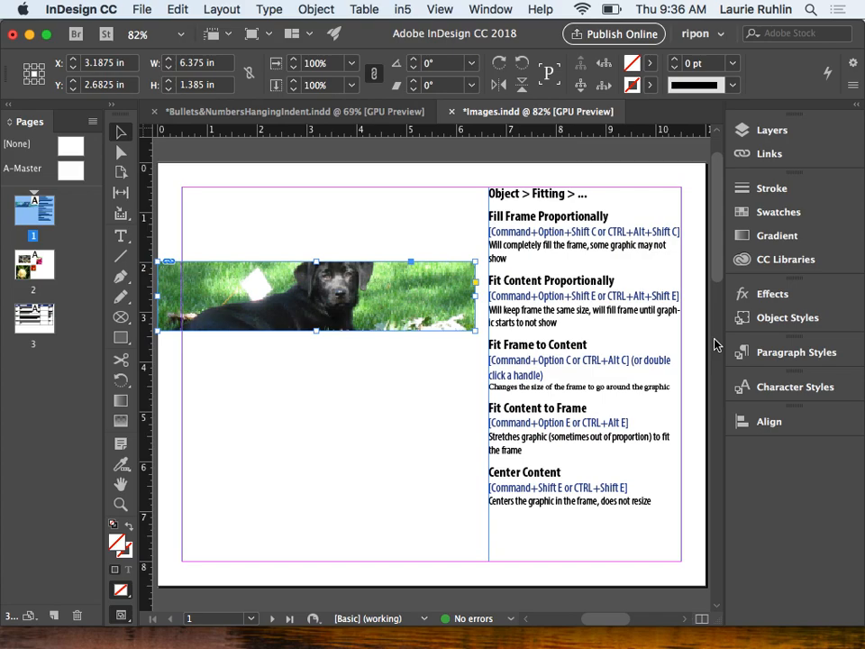
pyautogui.press('super+z')
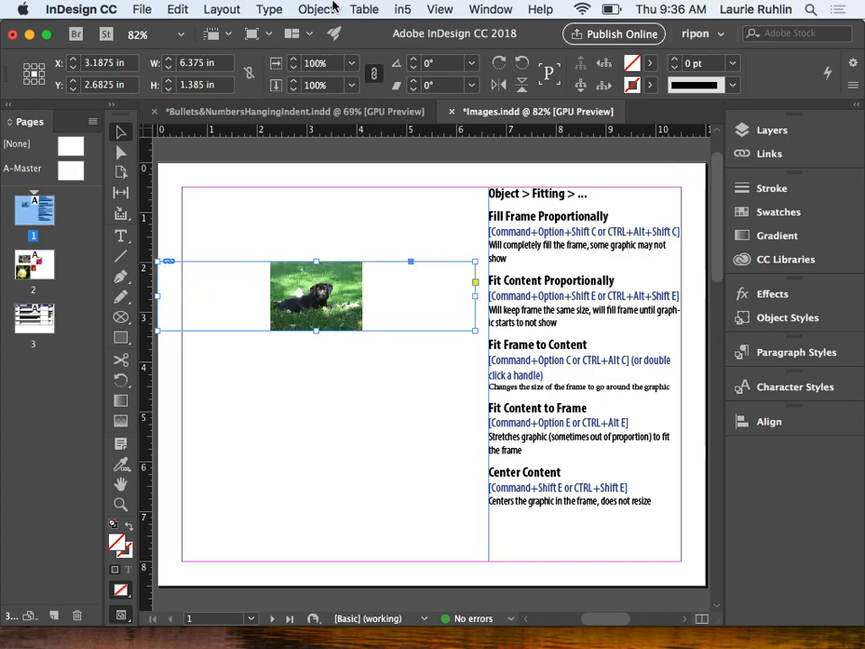
# Apply Fit Content Proportionally to the wide dog photo frame
pyautogui.click(261, 9)
pyautogui.moveTo(316, 9)
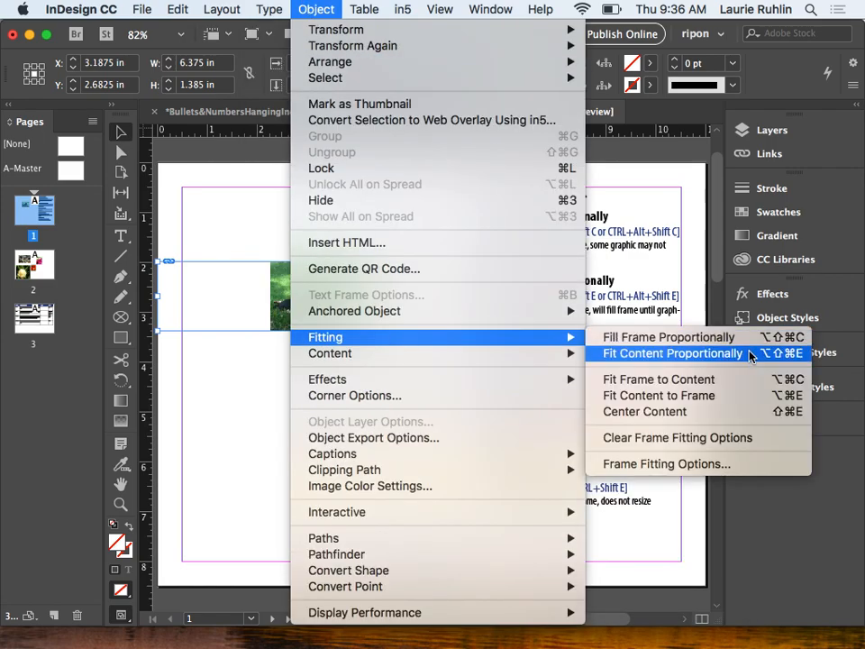
pyautogui.click(750, 354)
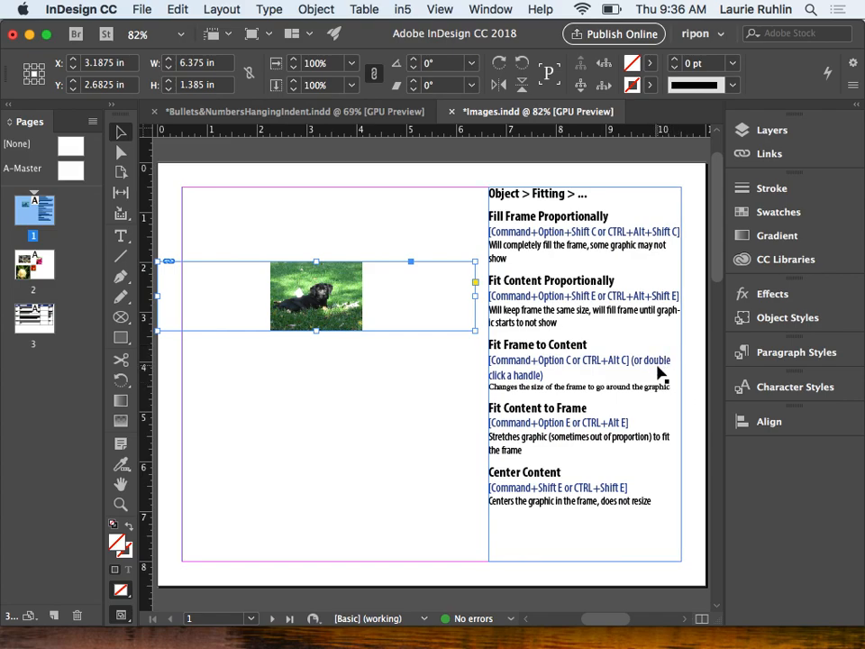
# Fit the wide frame to the dog photo inside it, and undo the fitting
pyautogui.doubleClick(476, 296)
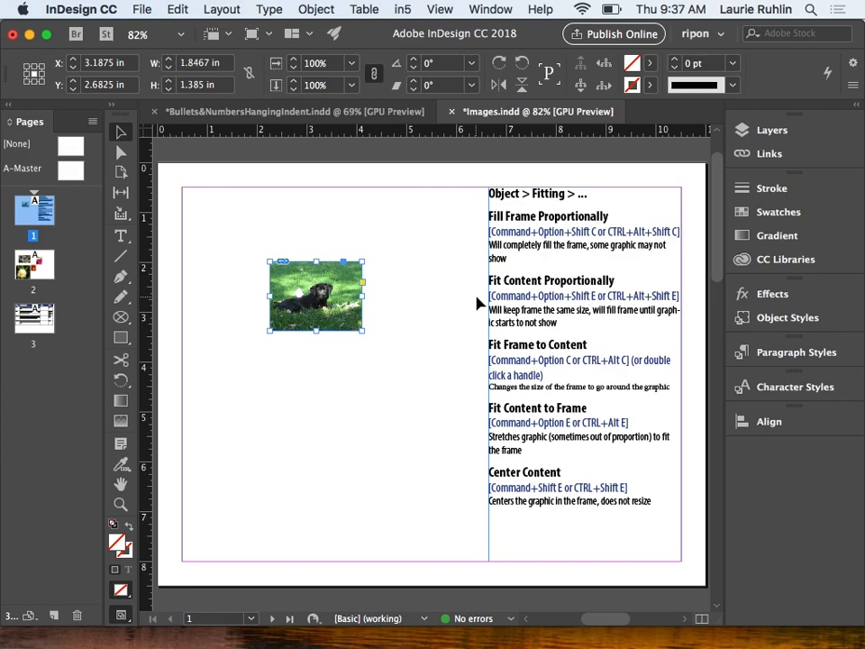
pyautogui.press('super+z')
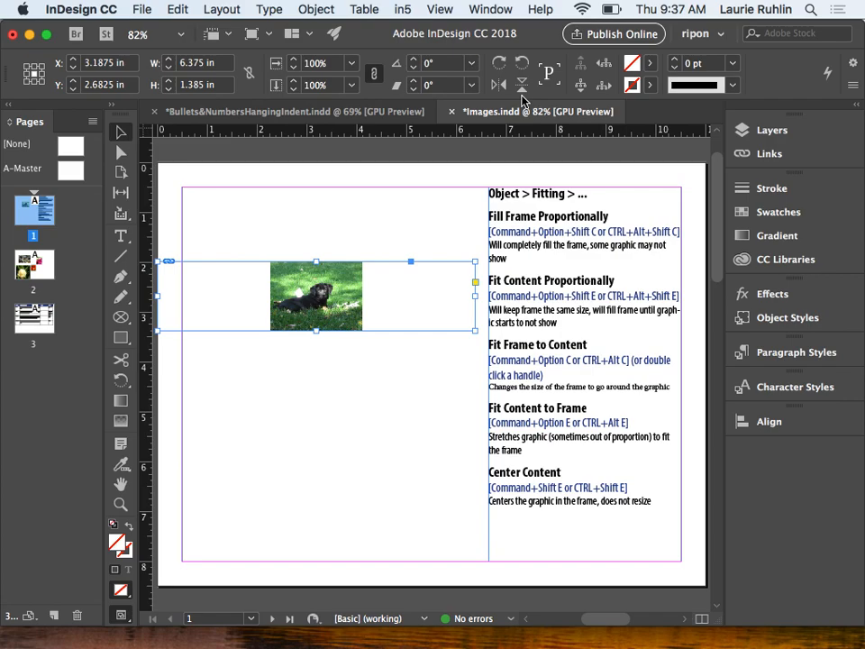
# Customize the Control panel to hide the Corner Shape and Select Container & Content options
pyautogui.click(854, 85)
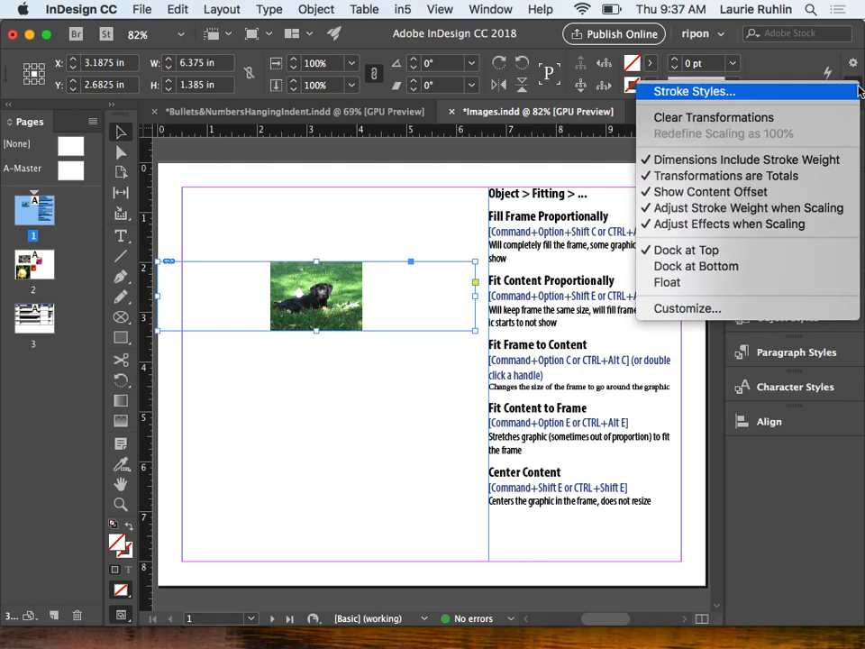
pyautogui.click(780, 309)
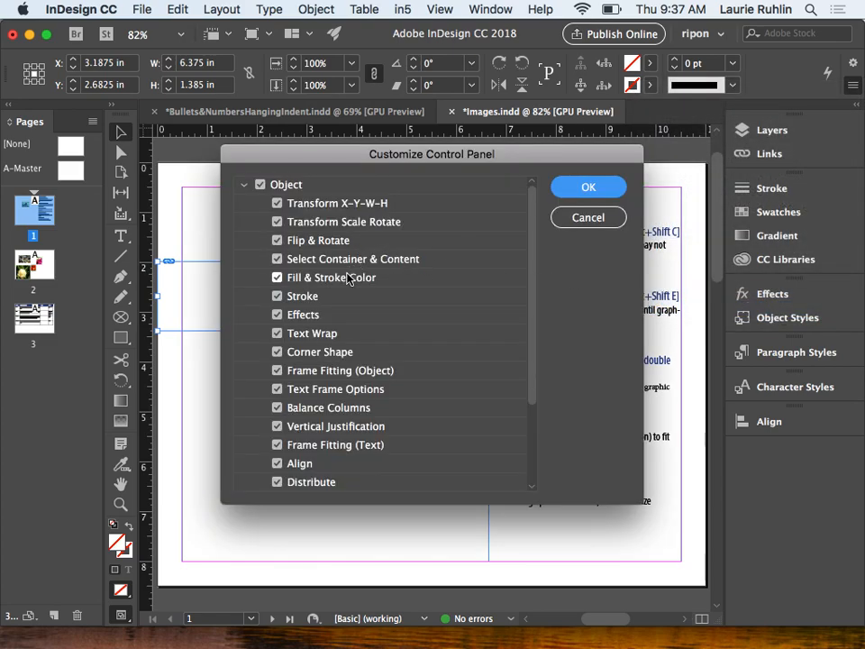
pyautogui.click(330, 352)
pyautogui.click(368, 261)
pyautogui.click(606, 190)
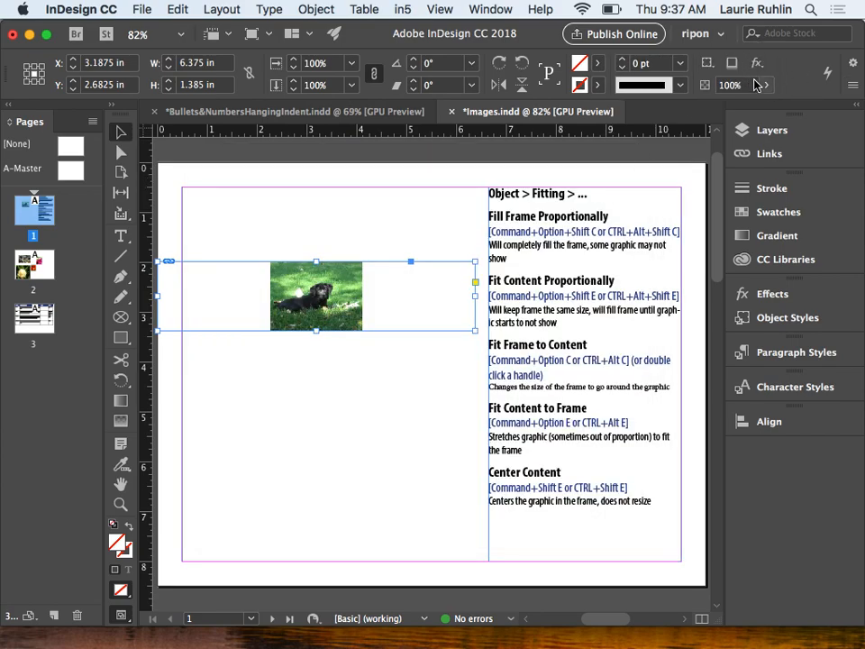
# Customize the Control panel to hide the Flip & Rotate options
pyautogui.click(855, 88)
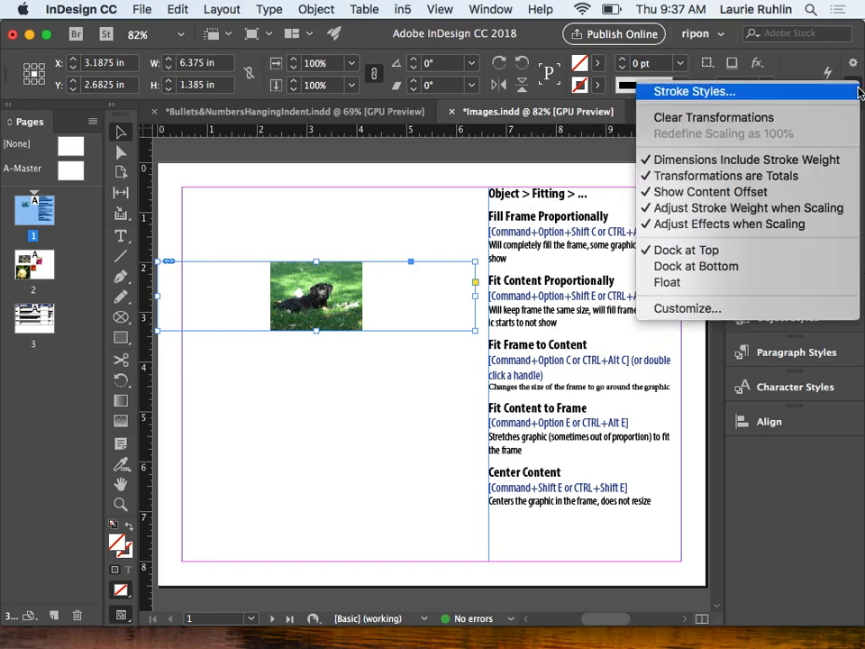
pyautogui.click(753, 310)
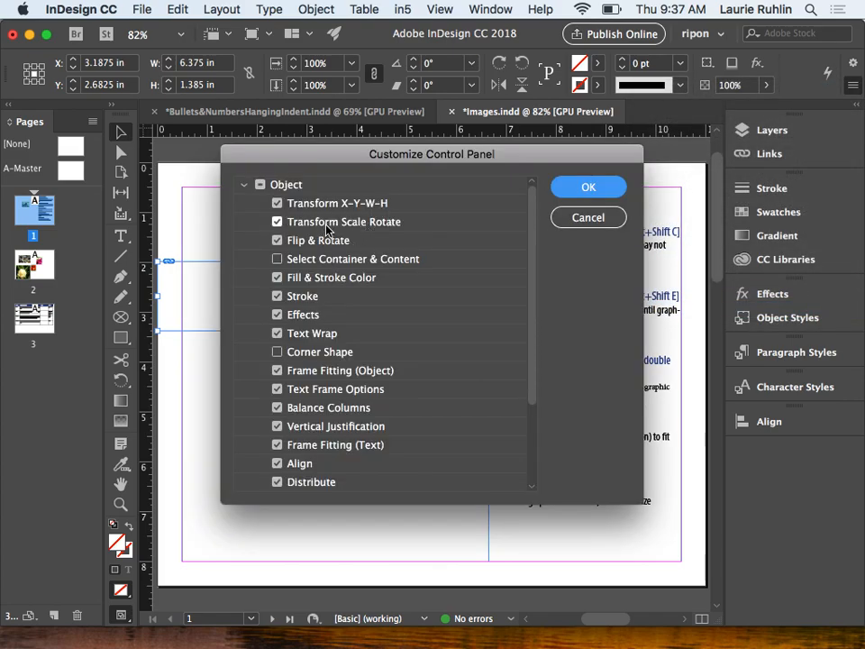
pyautogui.click(348, 241)
pyautogui.click(591, 192)
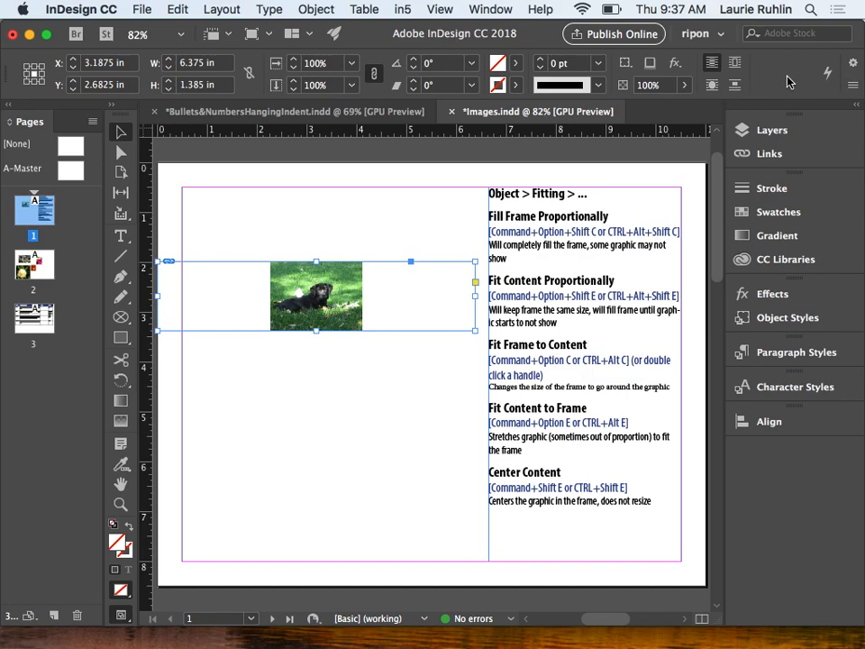
# Hide the Effects options from the Control panel to make room for the frame fitting controls
pyautogui.click(852, 86)
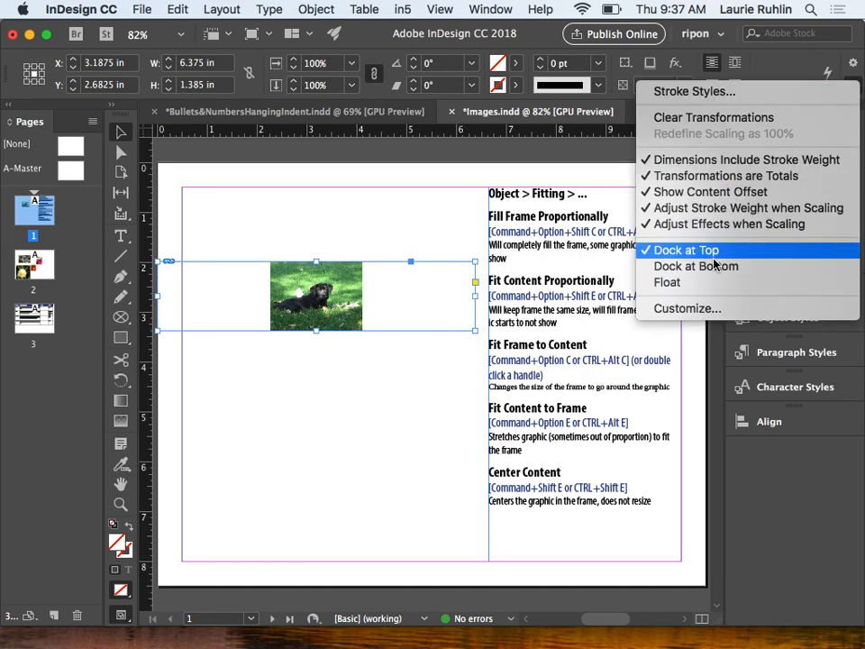
pyautogui.click(718, 309)
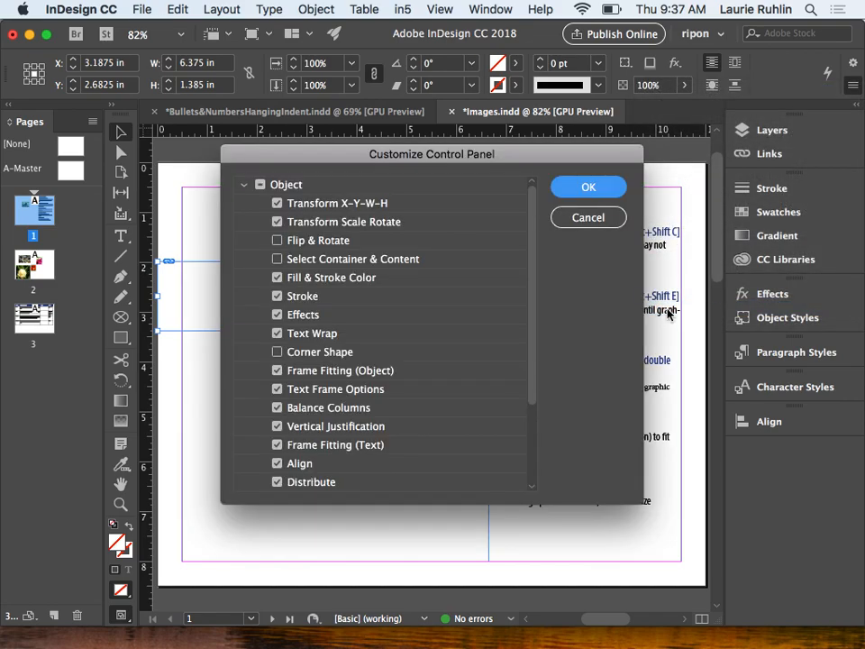
pyautogui.click(310, 322)
pyautogui.click(589, 187)
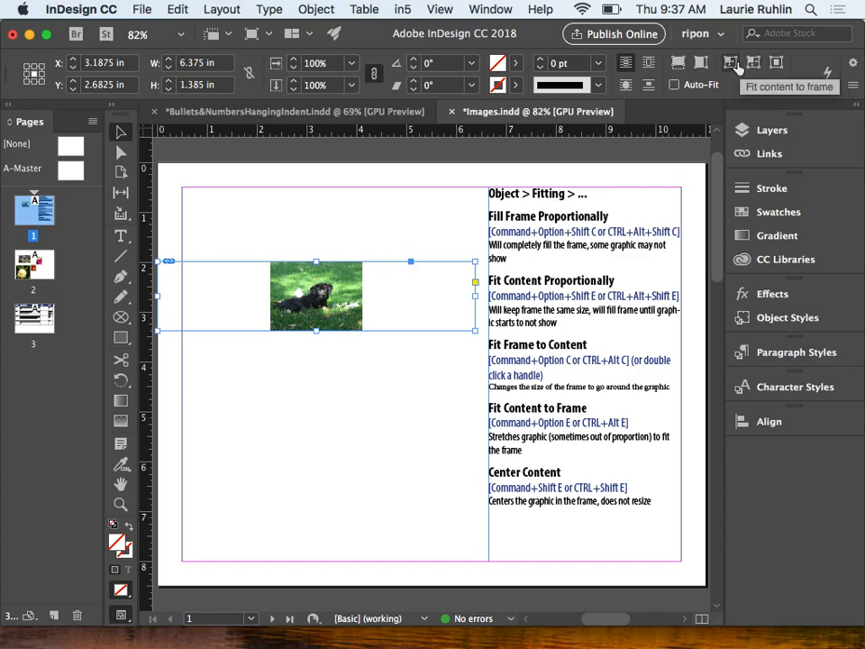
# Apply Fit Content to Frame so the dog photo stretches across its wide frame
pyautogui.click(737, 70)
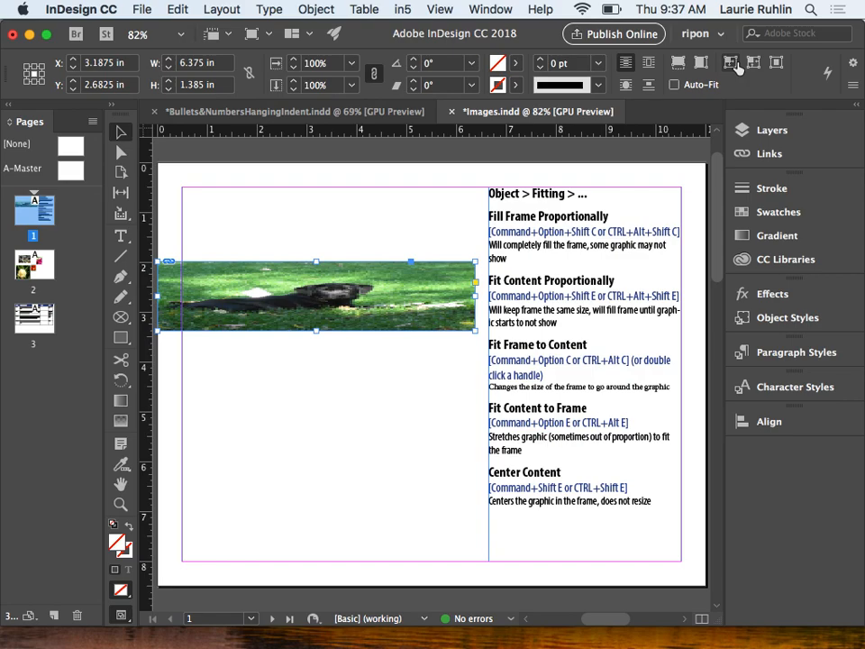
# Refit the dog photo without distortion and fill its frame proportionally, with the frame extended downward to about 4.08 in high
pyautogui.click(777, 63)
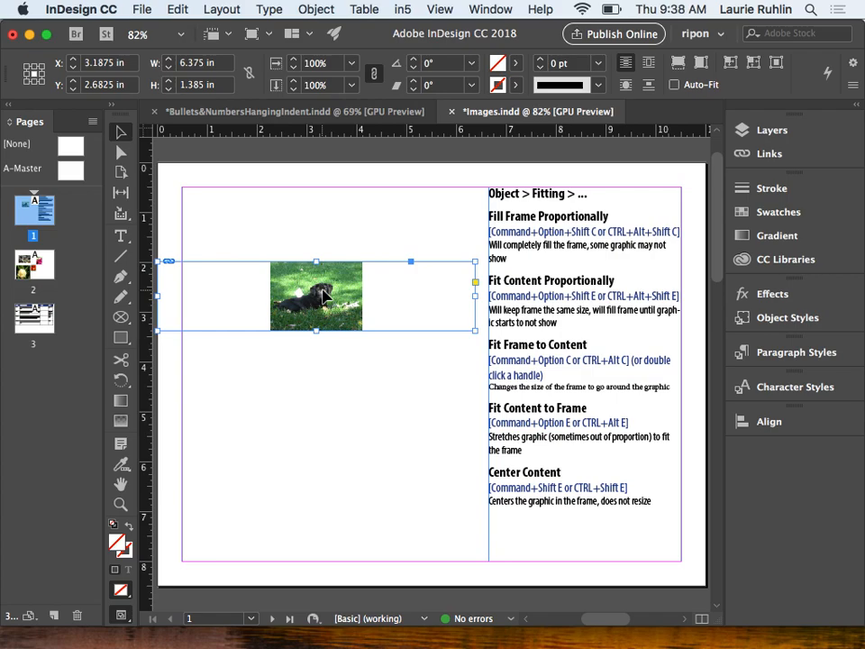
pyautogui.moveTo(317, 332); pyautogui.dragTo(319, 465)
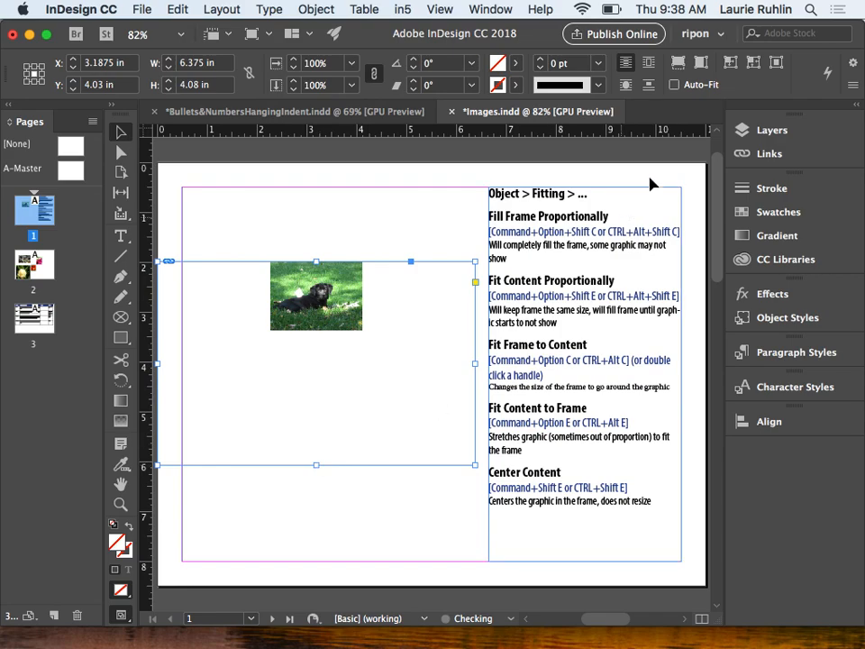
pyautogui.click(679, 63)
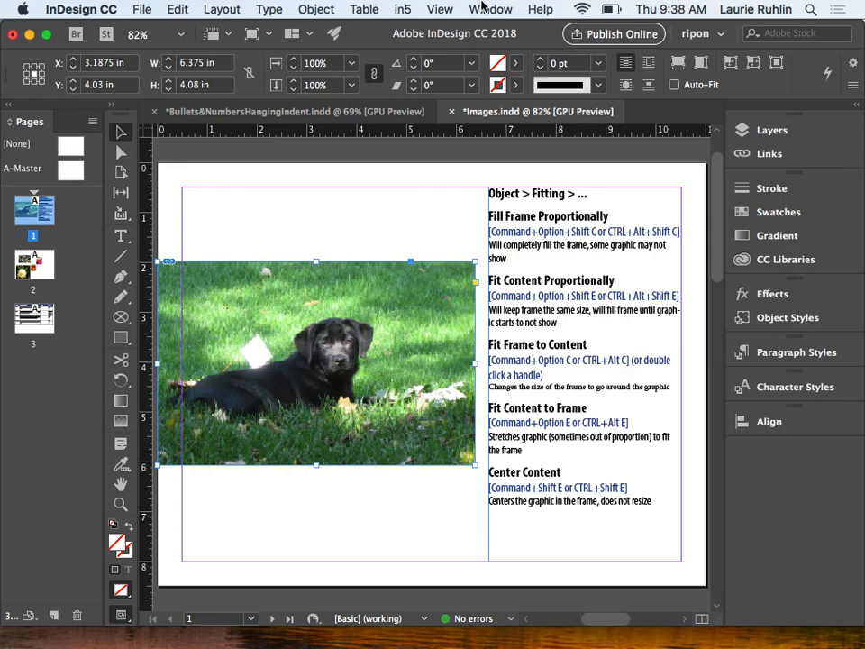
# Show the content grabber and use it to shift the dog photo down and to the right inside its frame
pyautogui.click(442, 9)
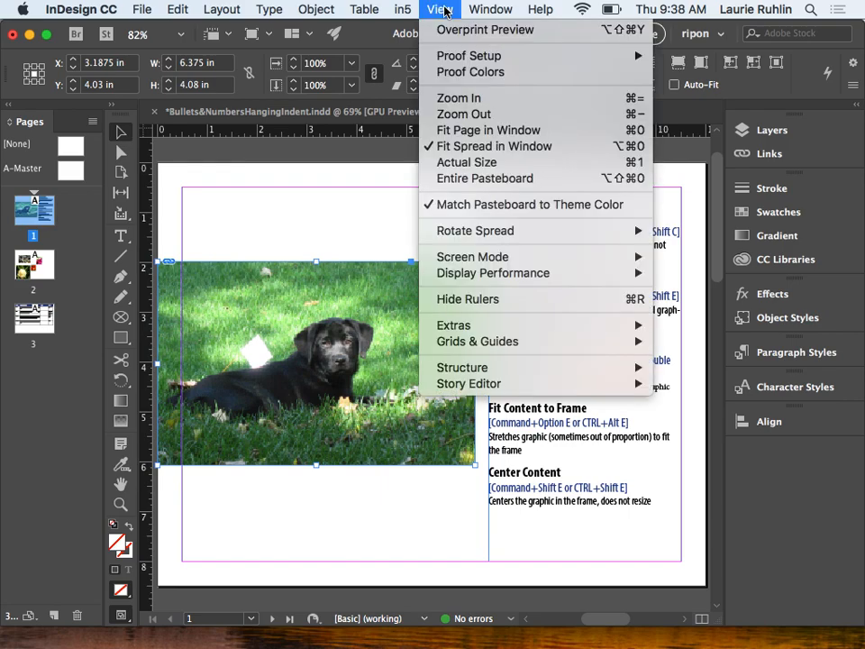
pyautogui.moveTo(496, 325)
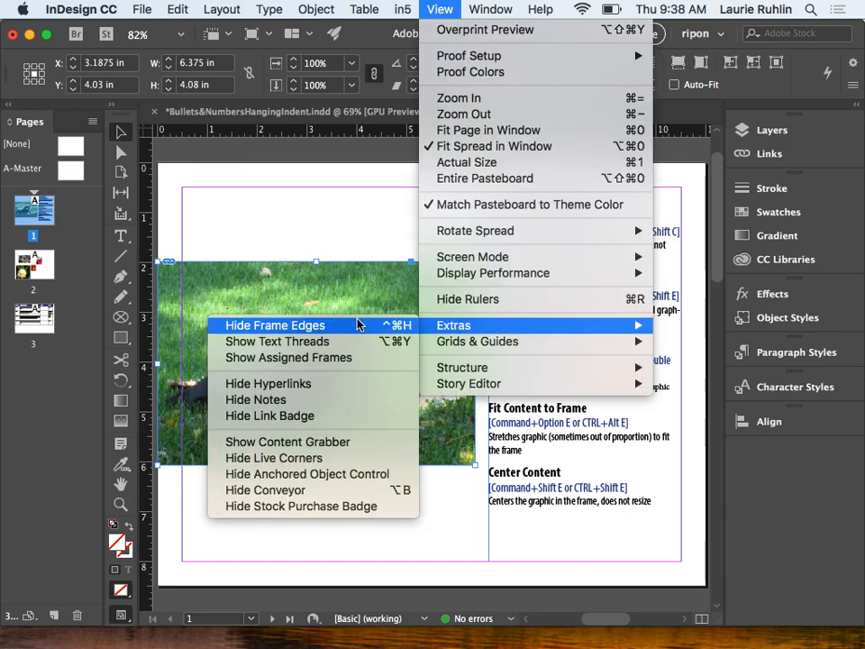
pyautogui.click(372, 443)
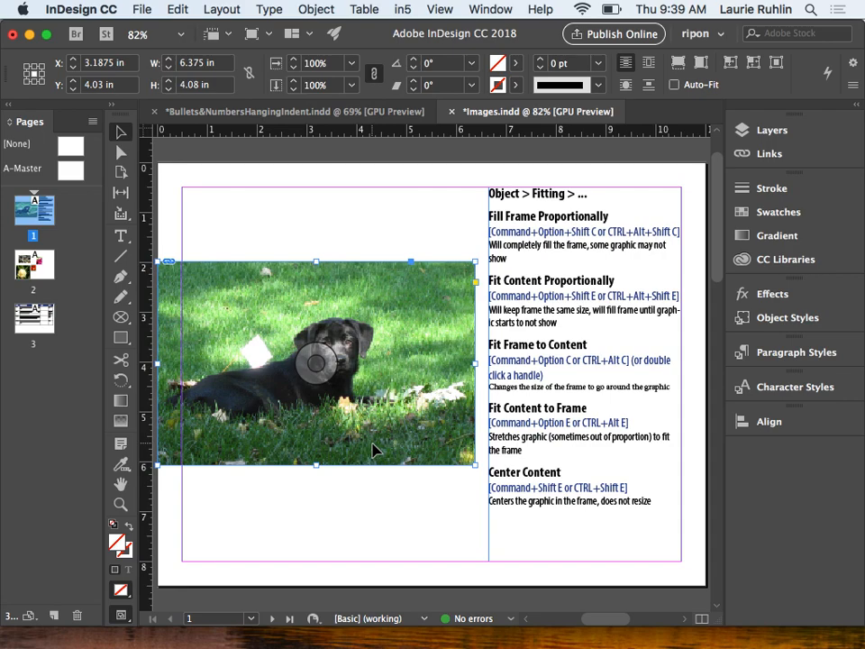
pyautogui.click(359, 542)
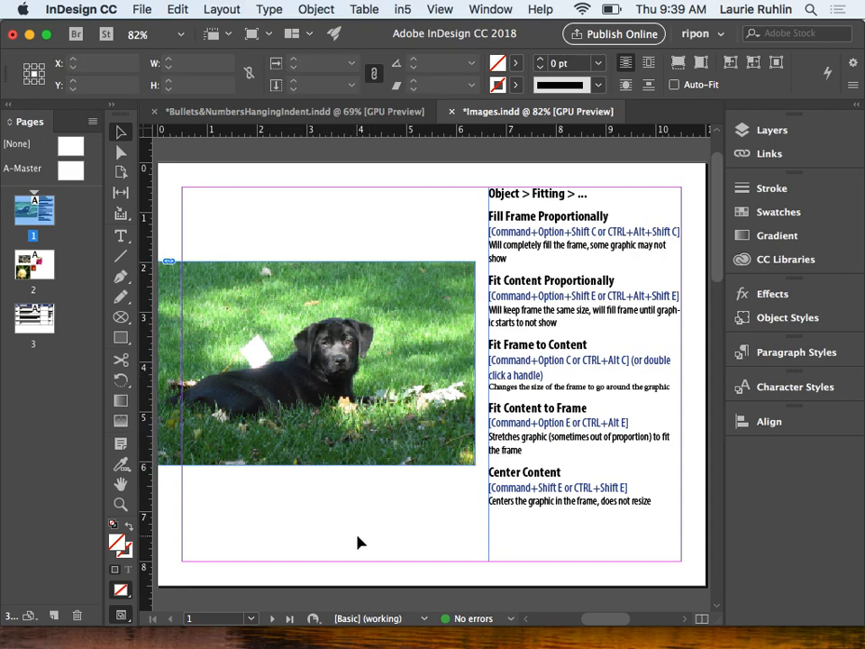
pyautogui.moveTo(319, 360); pyautogui.dragTo(340, 412)
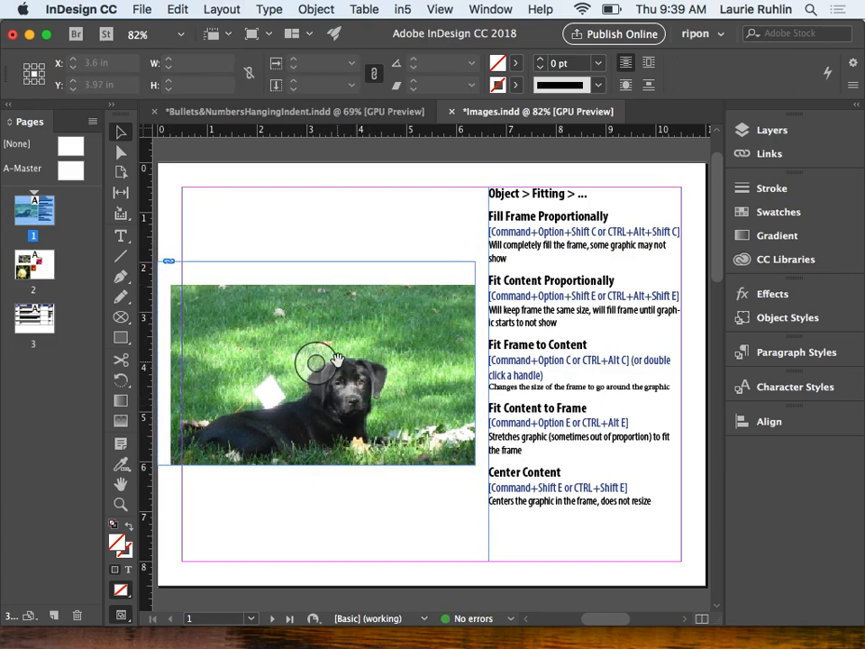
# Try moving the whole dog photo frame, undo that move, and hide the content grabber
pyautogui.moveTo(336, 360); pyautogui.dragTo(411, 421)
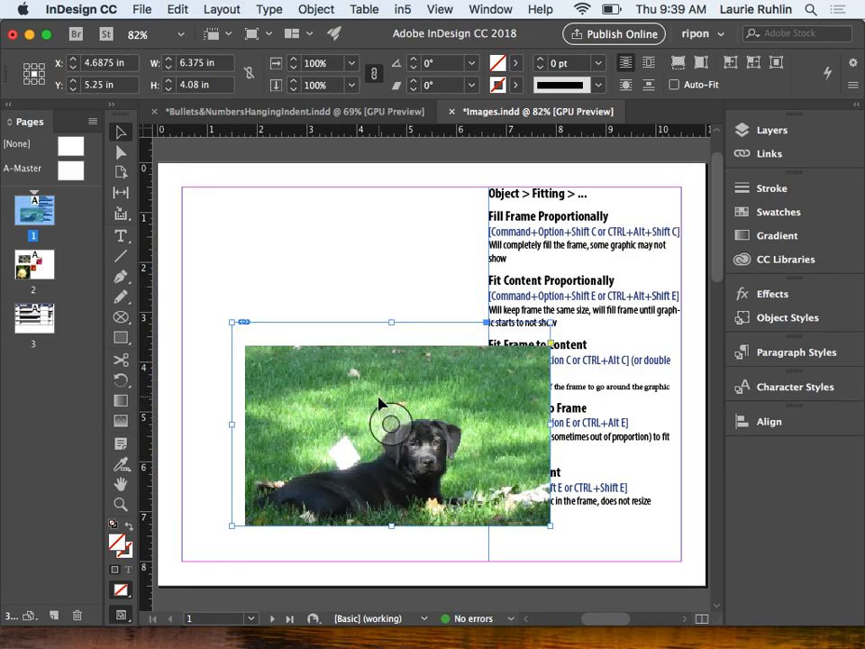
pyautogui.press('super+z')
pyautogui.click(438, 9)
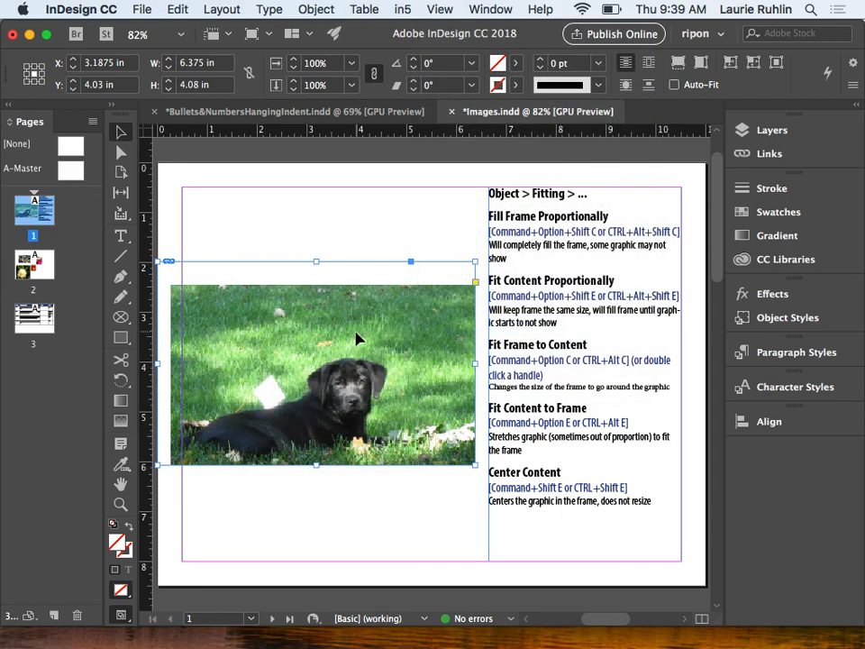
# Move the dog photo up inside its frame and enlarge the content proportionally to about 63%, leaving the frame size alone
pyautogui.doubleClick(356, 337)
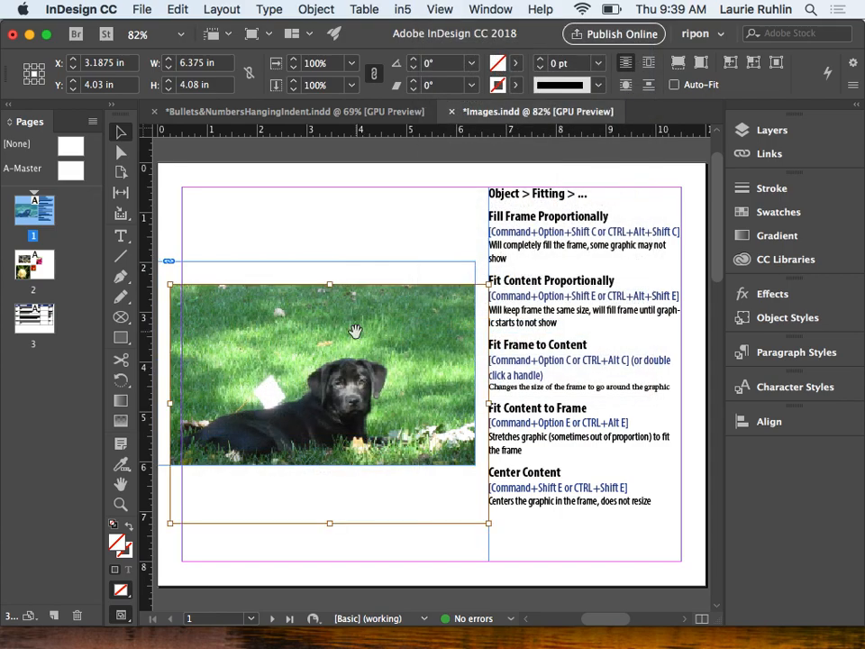
pyautogui.moveTo(356, 331); pyautogui.dragTo(350, 290)
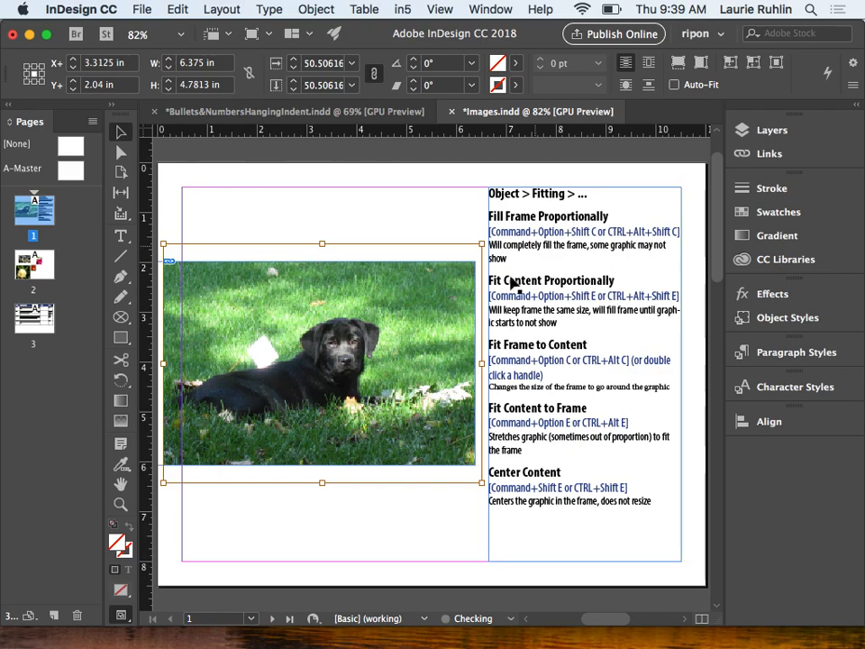
pyautogui.moveTo(483, 245); pyautogui.dragTo(531, 204)
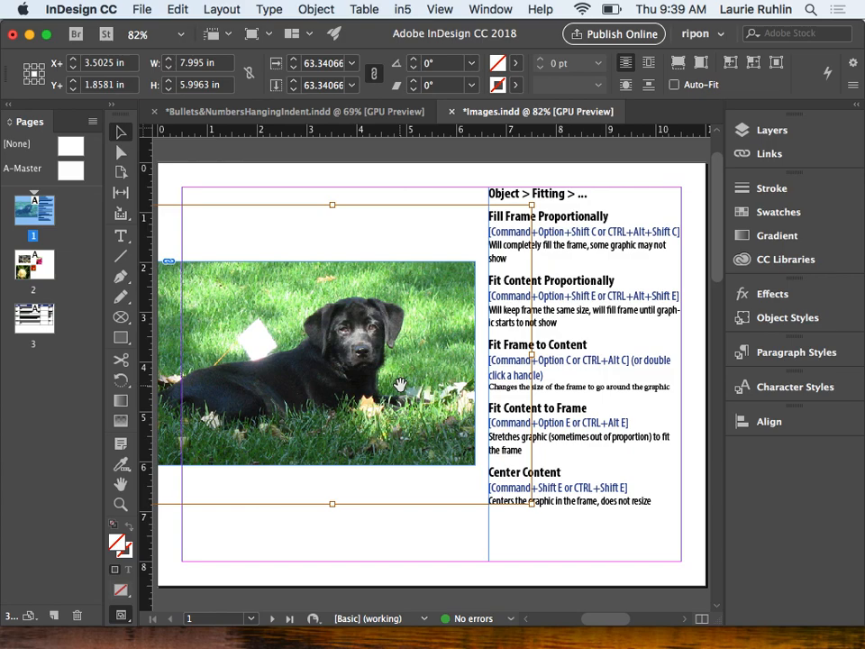
pyautogui.press('Escape')
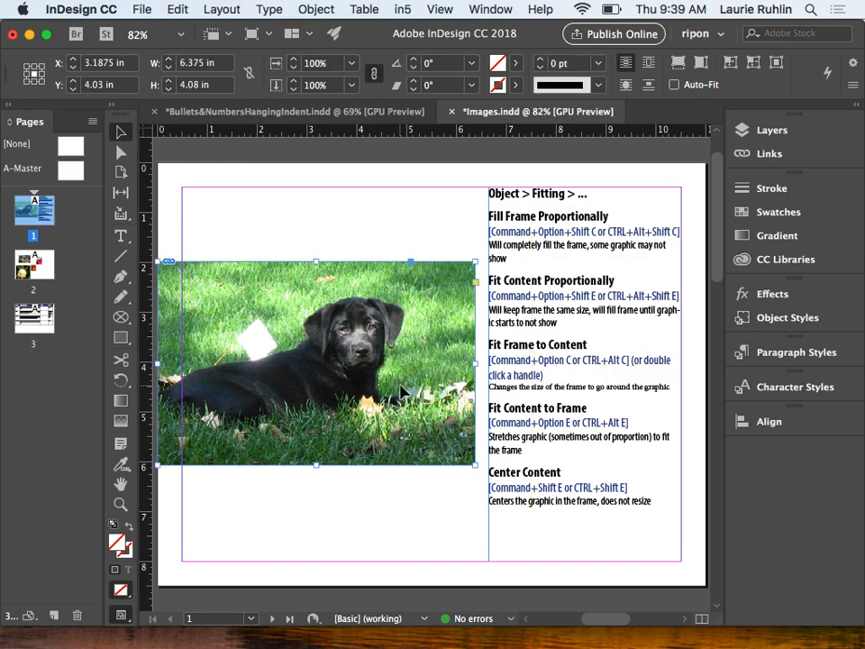
pyautogui.click(390, 516)
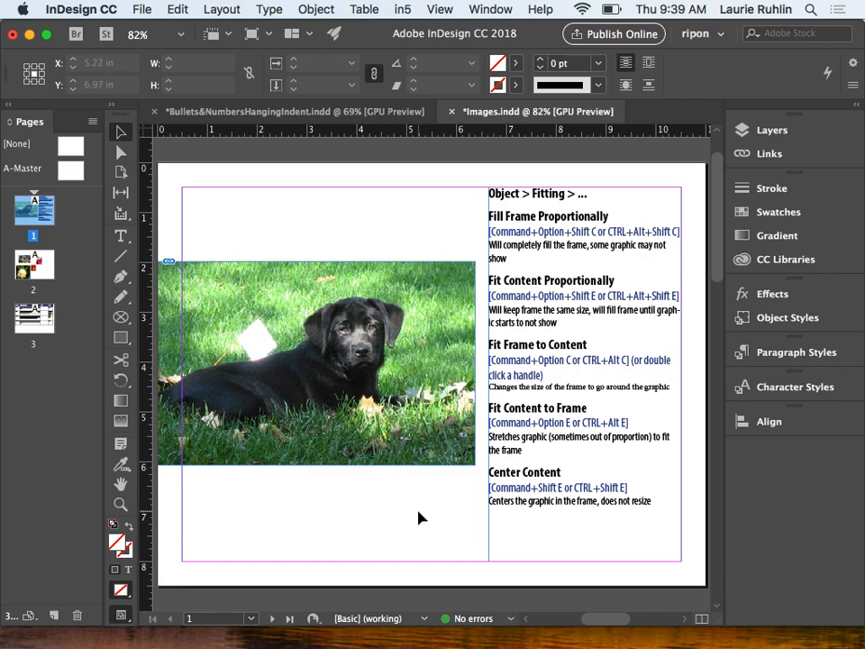
# Delete the framed dog photo and load Dog_Closeup.JPG, Dog_Grass.JPG, Dog_Paper.jpg and Dog_Posed.JPG from the GRAPHICS folder for placing
pyautogui.click(394, 443)
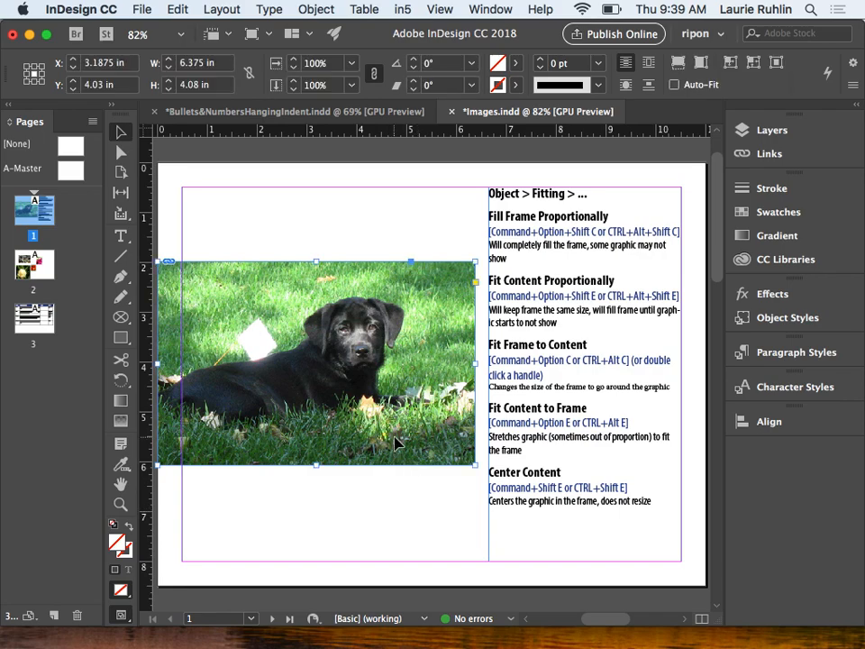
pyautogui.press('Delete')
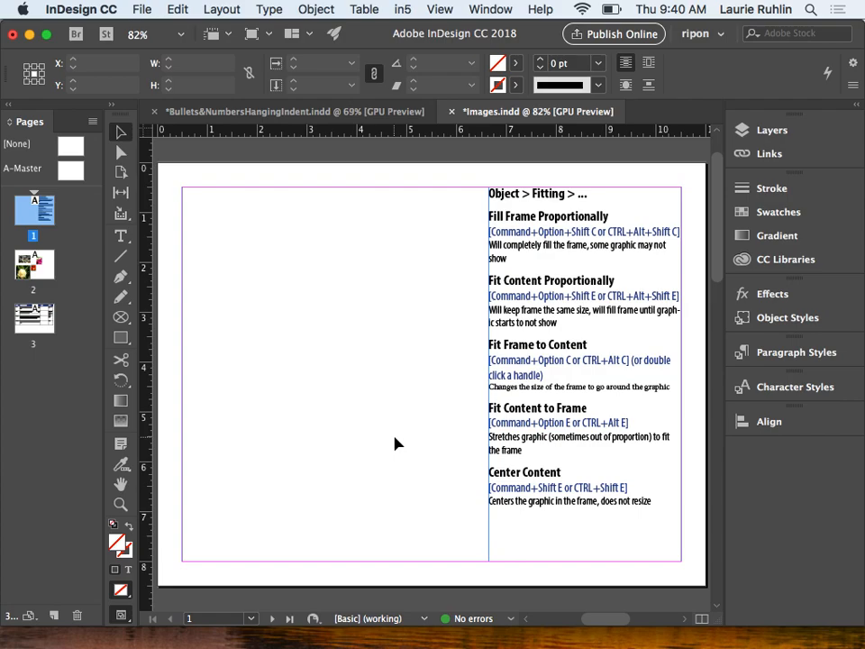
pyautogui.press('super+d')
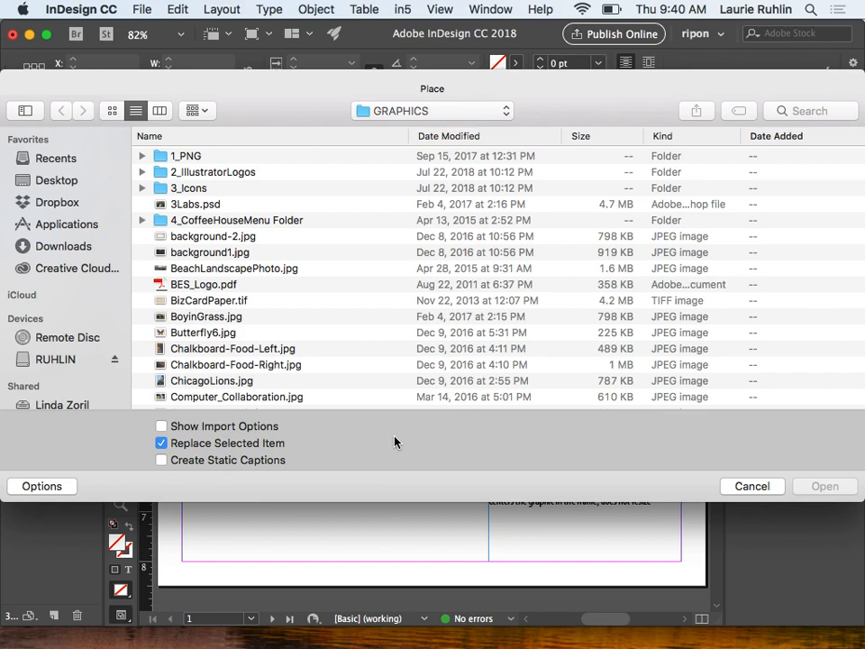
pyautogui.scroll(-10, 290, 363)
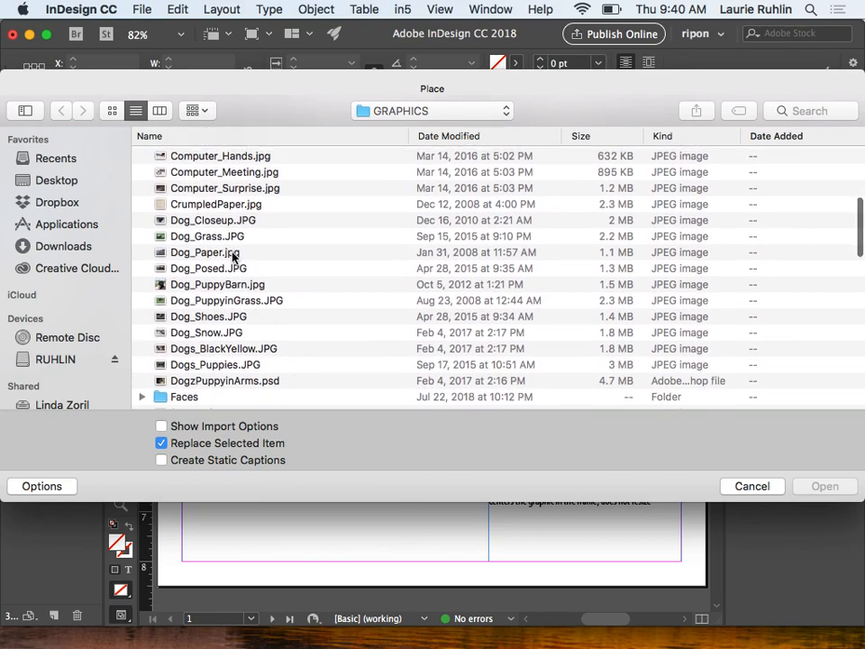
pyautogui.click(227, 222)
pyautogui.keyDown('shift'); pyautogui.click(216, 267); pyautogui.keyUp('shift')
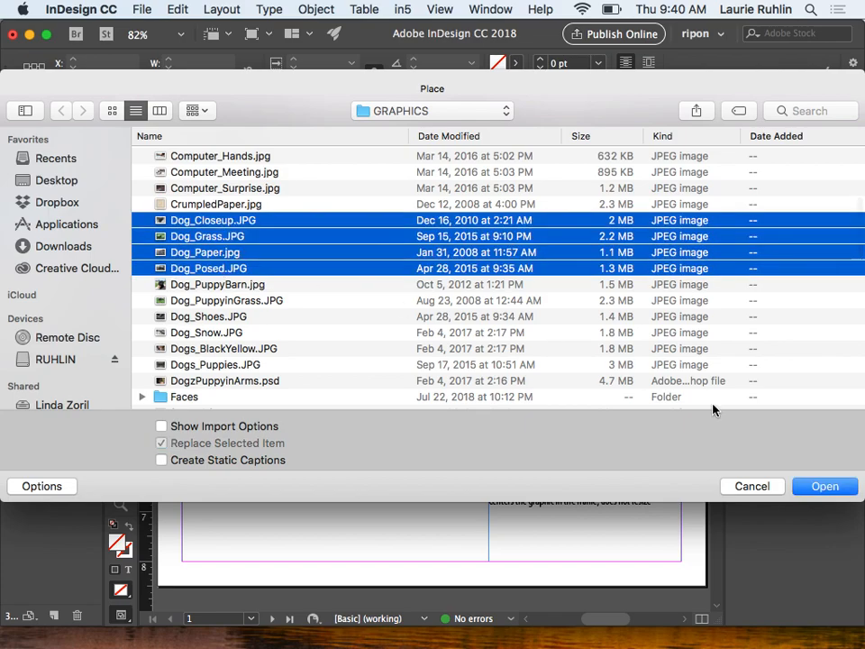
pyautogui.click(842, 488)
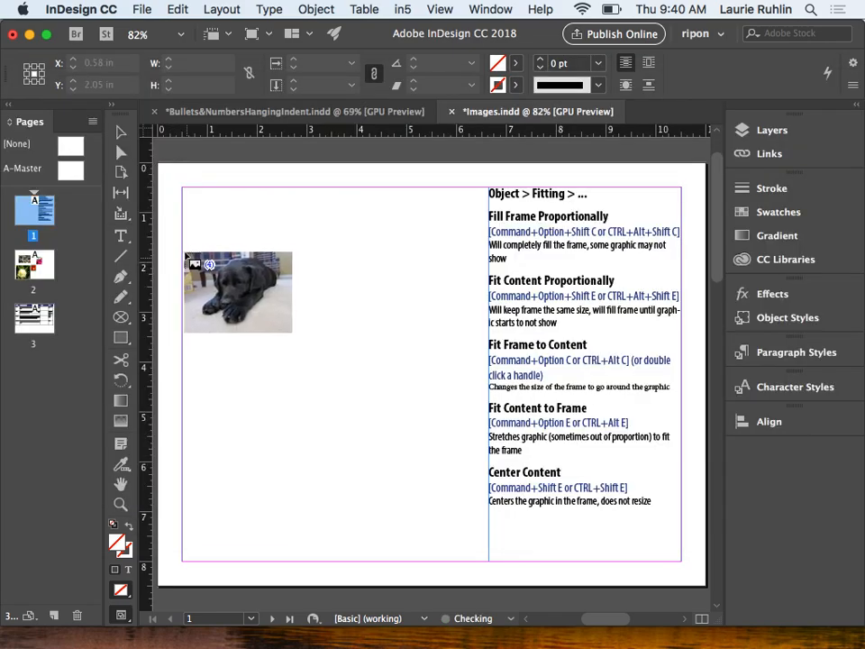
# Place the four dog photos as a two-by-two grid about 5.5 by 4.46 in and apply Fill Frame Proportionally
pyautogui.moveTo(183, 236); pyautogui.dragTo(393, 408)
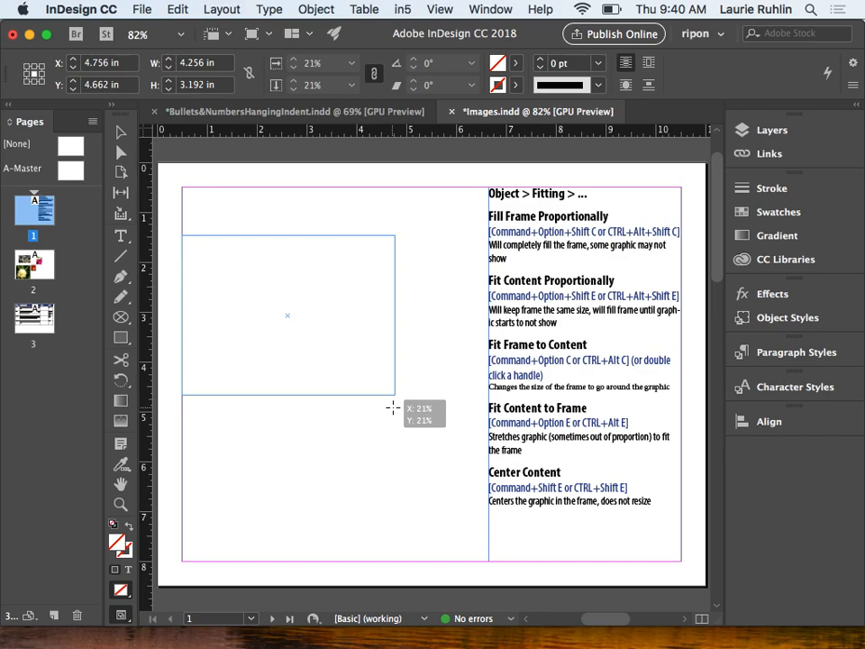
pyautogui.moveTo(393, 407); pyautogui.dragTo(452, 448)
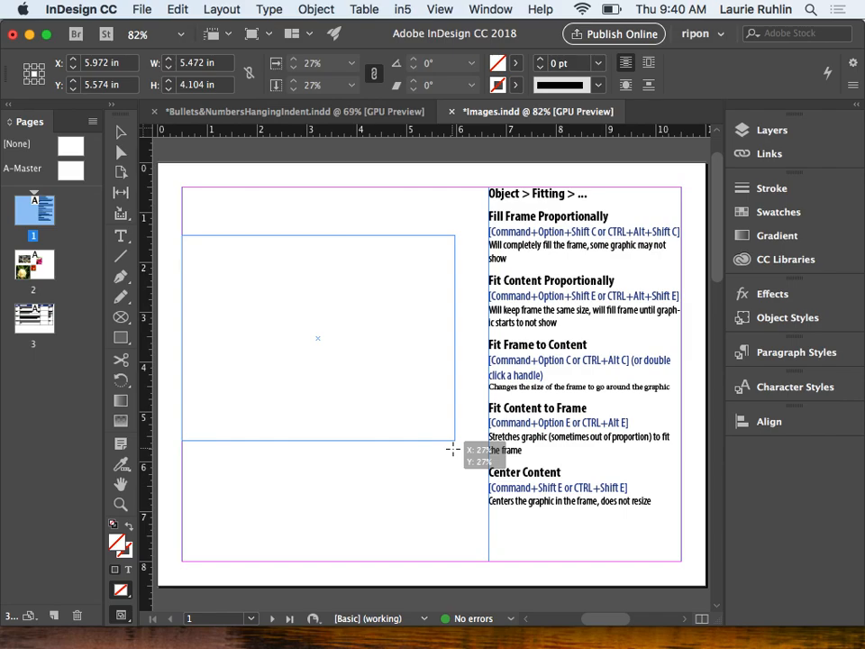
pyautogui.moveTo(452, 449)
pyautogui.mouseDown()
pyautogui.moveTo(419, 411)
pyautogui.moveTo(457, 457)
pyautogui.mouseUp()
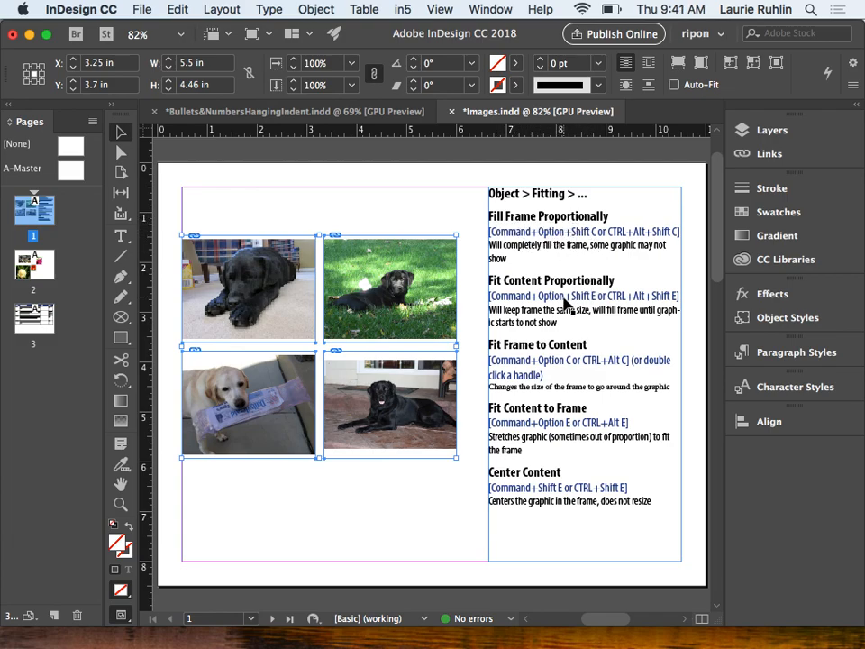
pyautogui.press('super+alt+shift+c')
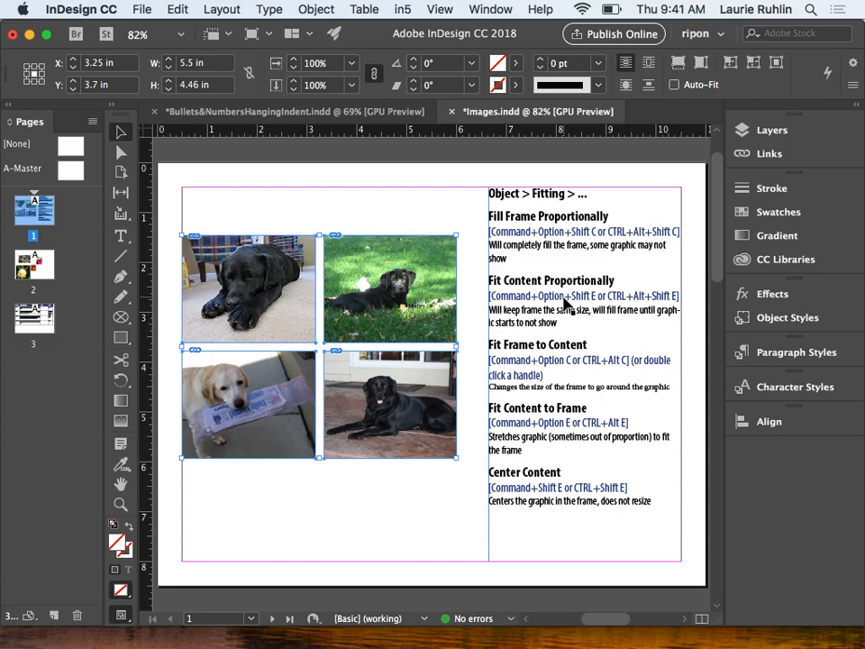
# Delete the photo grid and reload the four images from Dog_Closeup.JPG to Dog_Posed.JPG for placing
pyautogui.press('Delete')
pyautogui.press('super+d')
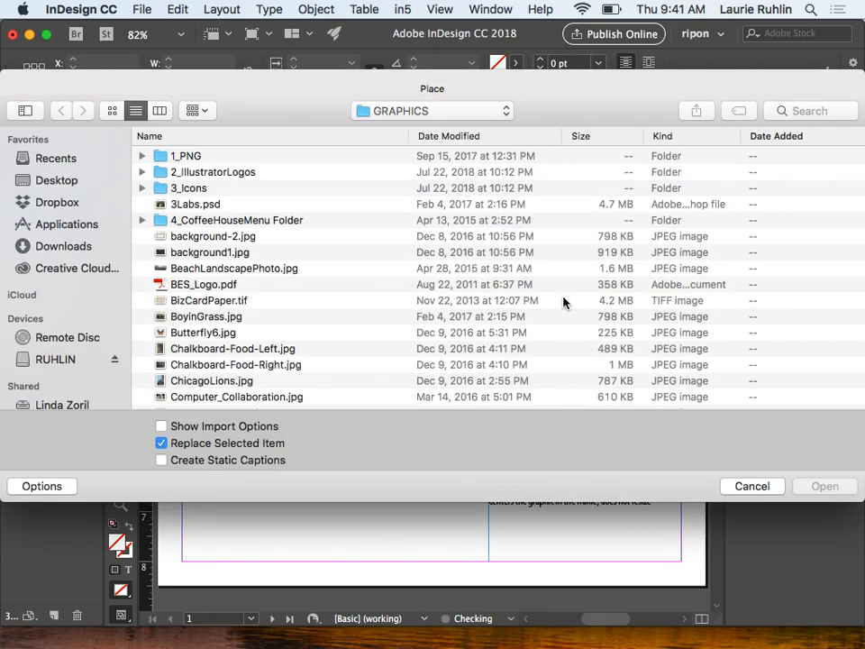
pyautogui.scroll(-5, 235, 347)
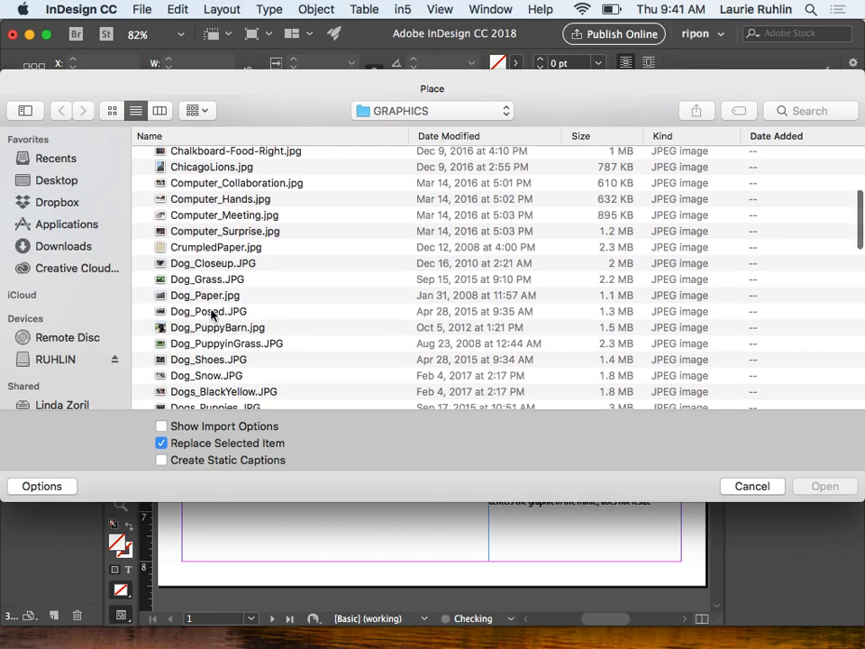
pyautogui.click(207, 264)
pyautogui.keyDown('shift'); pyautogui.click(207, 311); pyautogui.keyUp('shift')
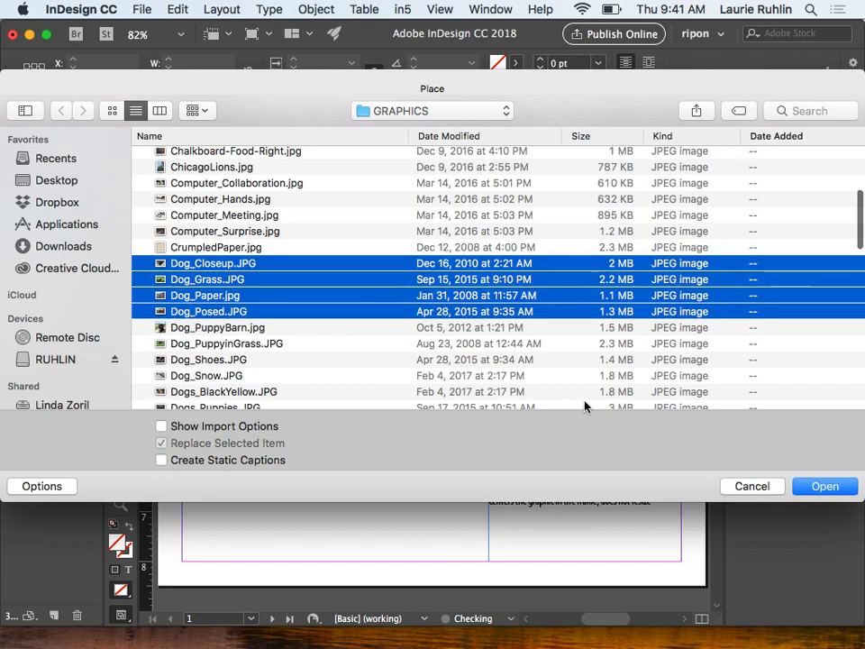
pyautogui.click(835, 487)
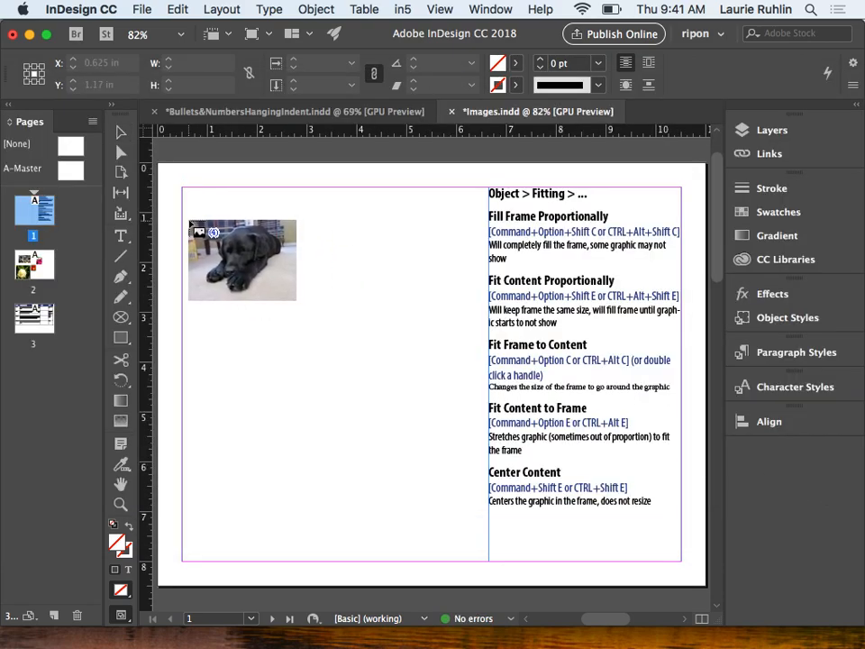
# Draw a two-row, two-column placement grid about 5.7 by 4.72 in for the loaded photos beside the text column
pyautogui.moveTo(186, 223); pyautogui.dragTo(467, 445)
pyautogui.press('Up')
pyautogui.press('Right')
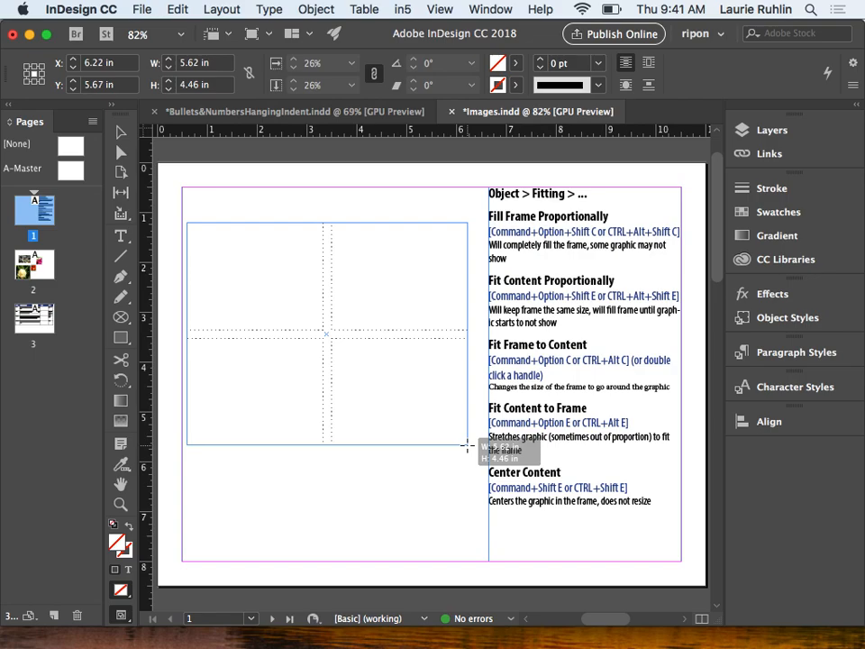
pyautogui.moveTo(467, 445)
pyautogui.mouseDown()
pyautogui.moveTo(410, 402)
pyautogui.moveTo(487, 468)
pyautogui.moveTo(470, 459)
pyautogui.mouseUp()
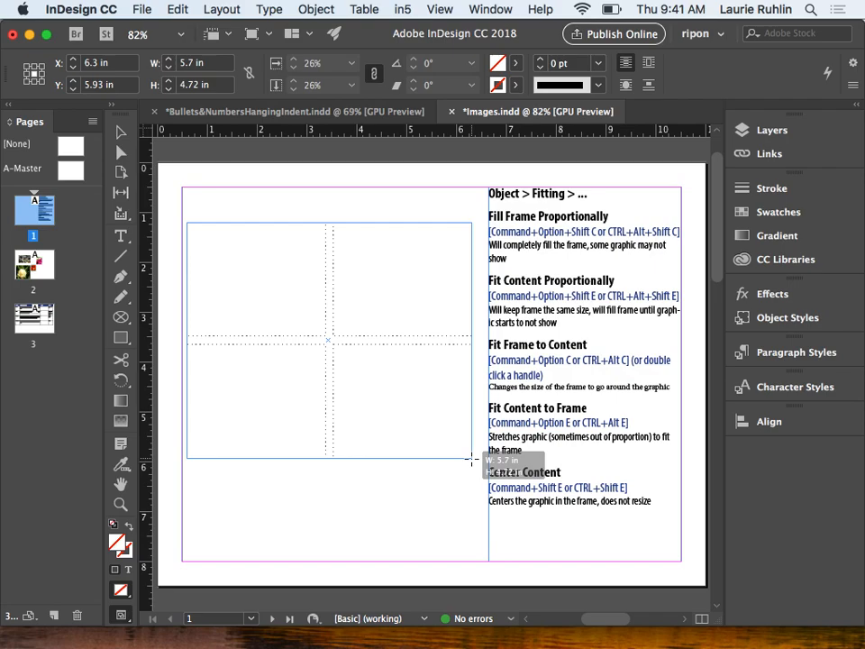
pyautogui.press('Up')
pyautogui.press('Down')
# Widen the gaps between the grid's rows and columns and place the four dog photos into it
pyautogui.press('super+Up')
pyautogui.press('super+Up')
pyautogui.press('super+Up')
pyautogui.press('super+Up')
pyautogui.press('super+Up')
pyautogui.press('super+Right')
pyautogui.press('super+Right')
pyautogui.press('super+Right')
pyautogui.press('super+Right')
pyautogui.press('super+Right')
pyautogui.press('super+Right')
pyautogui.press('super+Right')
pyautogui.press('super+Right')
pyautogui.press('super+Right')
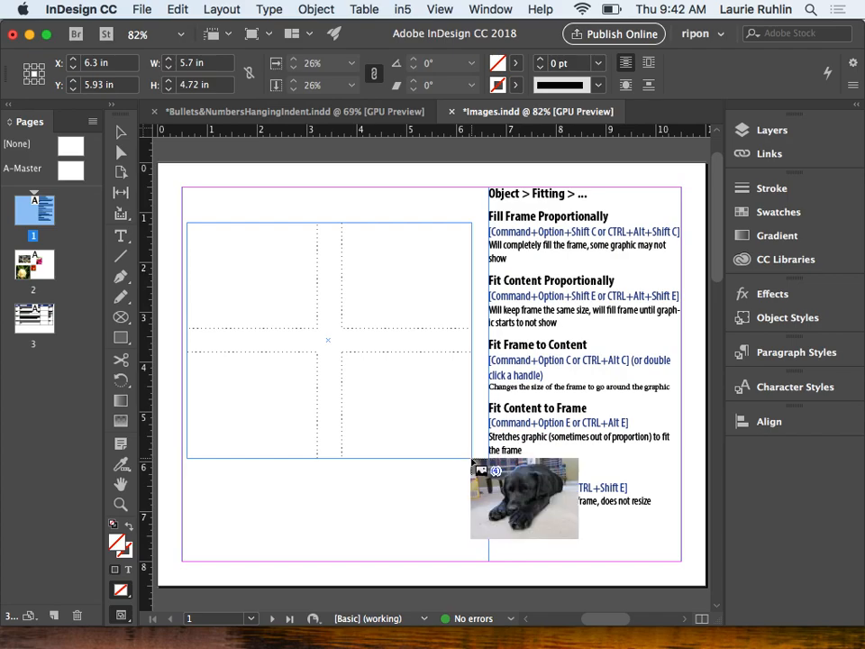
pyautogui.moveTo(471, 459); pyautogui.dragTo(471, 460)
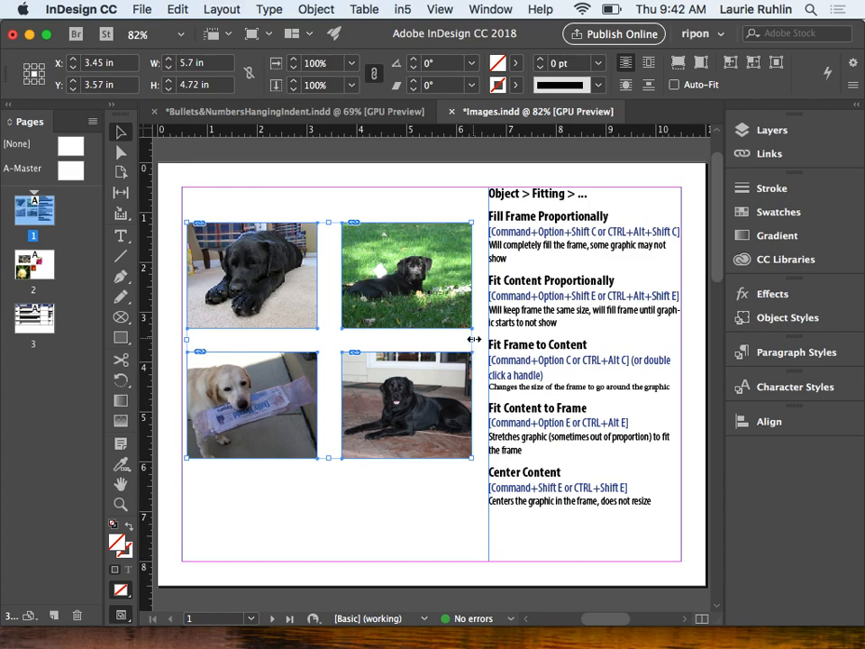
# Narrow the four photo frames together to about 3.6 in overall width and apply Fill Frame Proportionally
pyautogui.moveTo(471, 340); pyautogui.dragTo(367, 342)
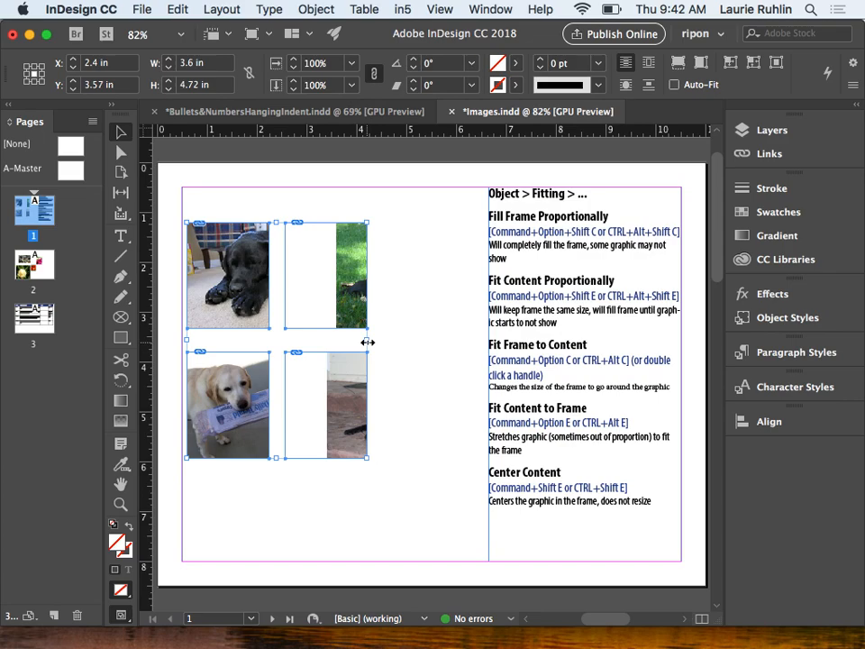
pyautogui.press('super+alt+shift+c')
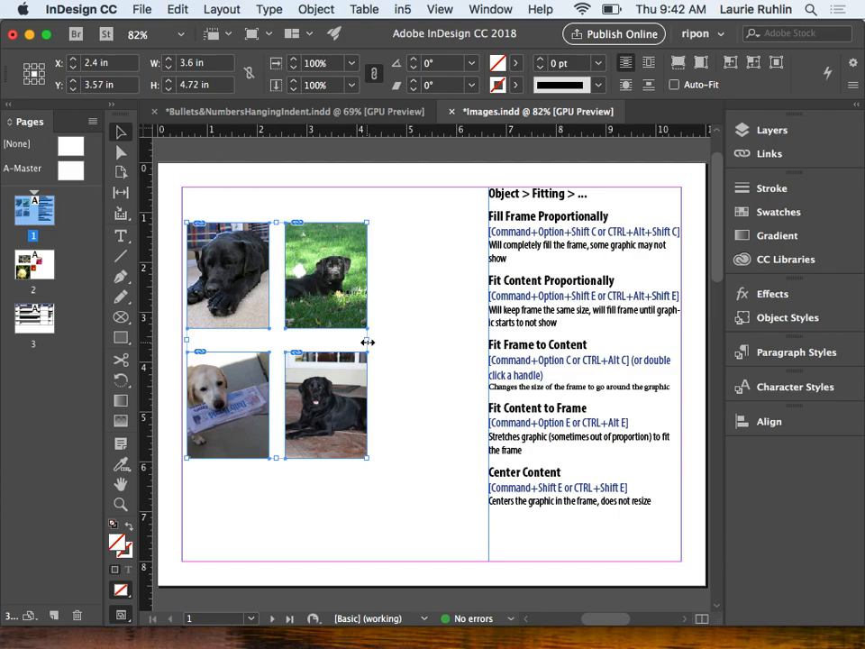
# Widen the four dog photo frames together to about 5.8 in overall and apply Fill Frame Proportionally
pyautogui.moveTo(368, 342); pyautogui.dragTo(475, 341)
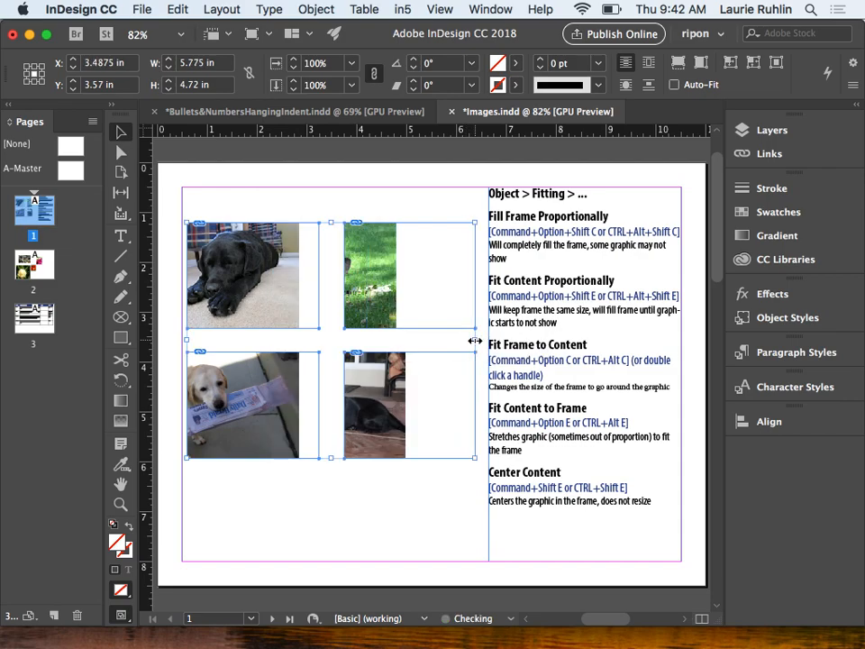
pyautogui.press('super+alt+shift+c')
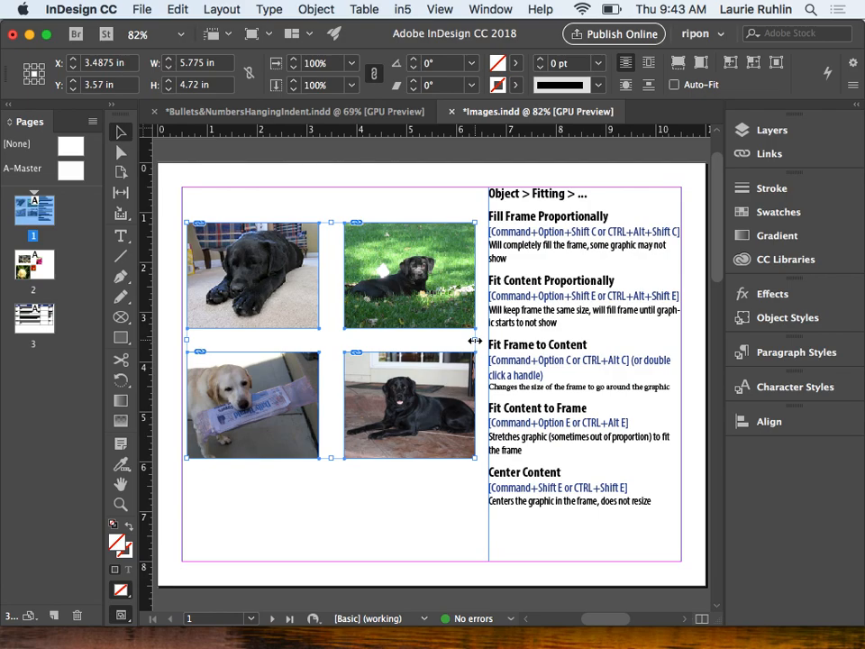
# Tighten the column and row gaps between the dog photos, making the grid about 5.44 by 4.32 in overall
pyautogui.click(474, 340)
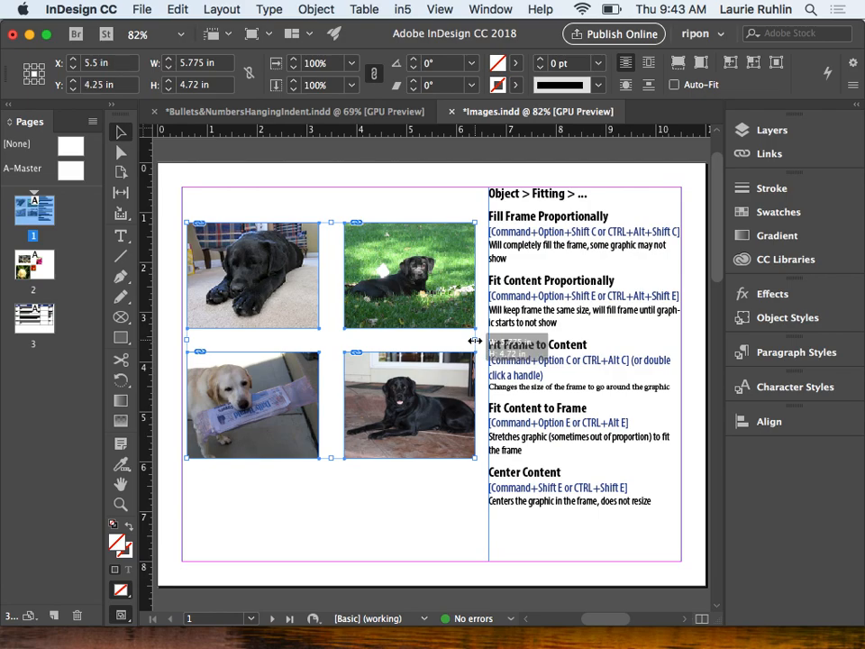
pyautogui.moveTo(475, 341)
pyautogui.mouseDown()
pyautogui.moveTo(461, 340)
pyautogui.moveTo(483, 341)
pyautogui.moveTo(457, 340)
pyautogui.mouseUp()
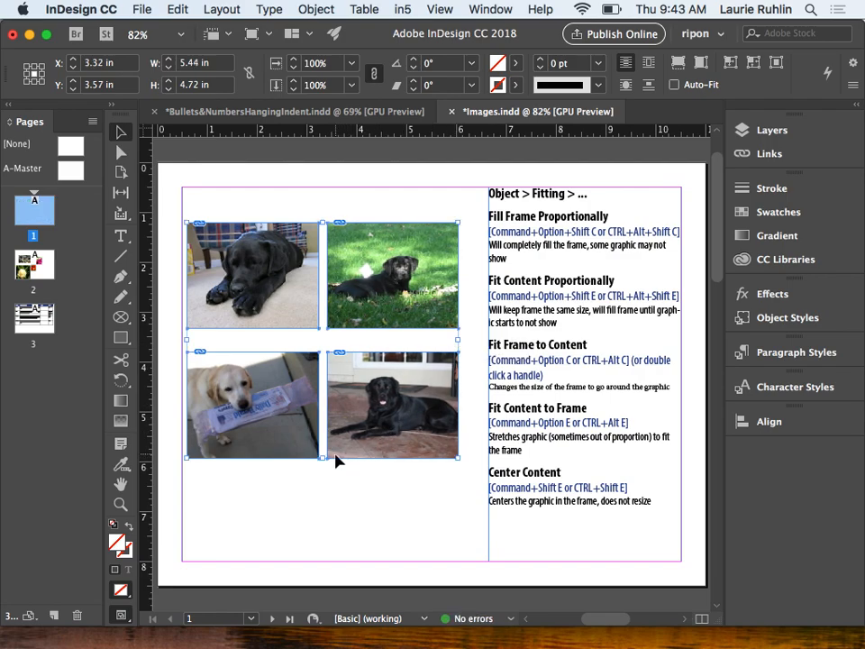
pyautogui.moveTo(322, 458); pyautogui.dragTo(323, 458)
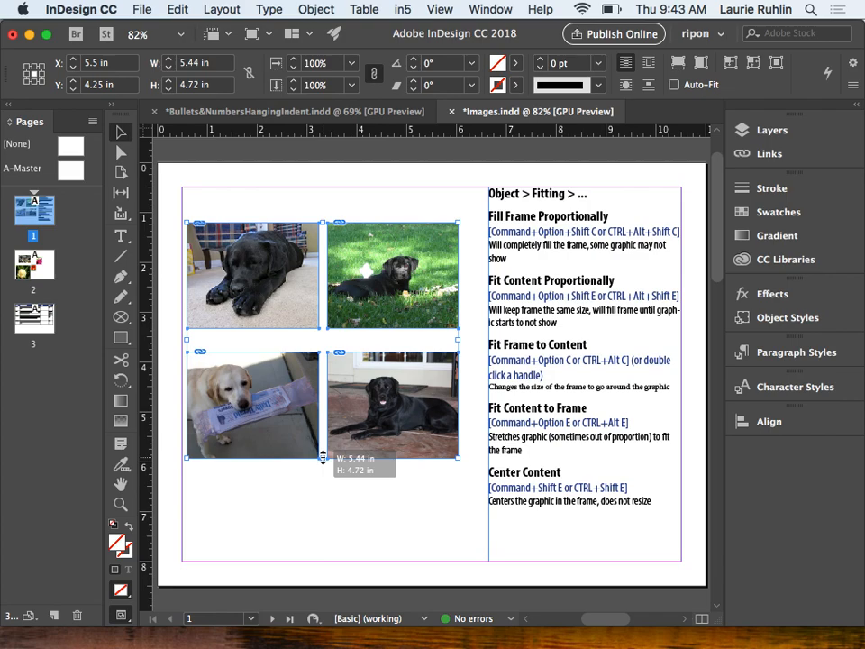
pyautogui.moveTo(323, 458); pyautogui.dragTo(323, 437)
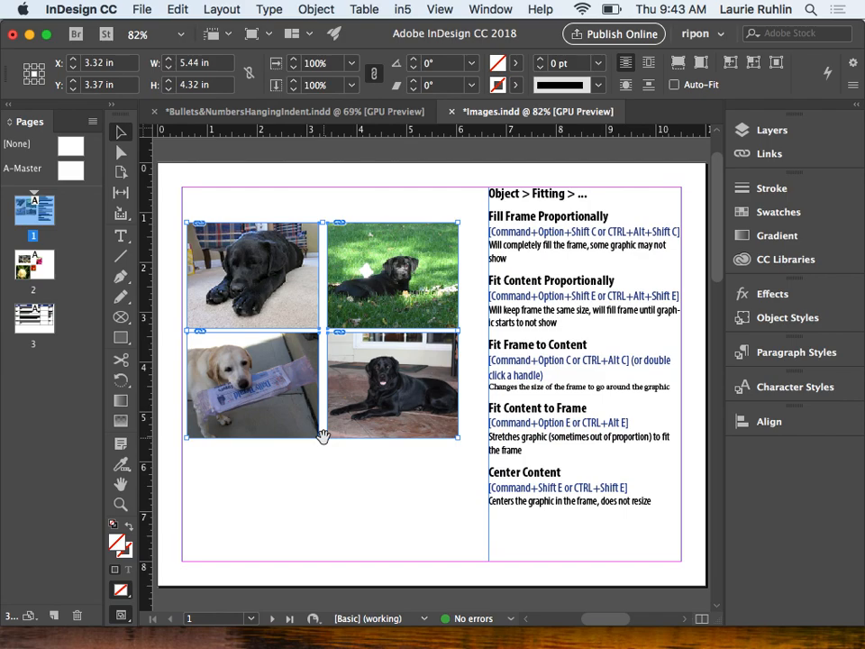
# Go to page 2 of the document
pyautogui.doubleClick(48, 267)
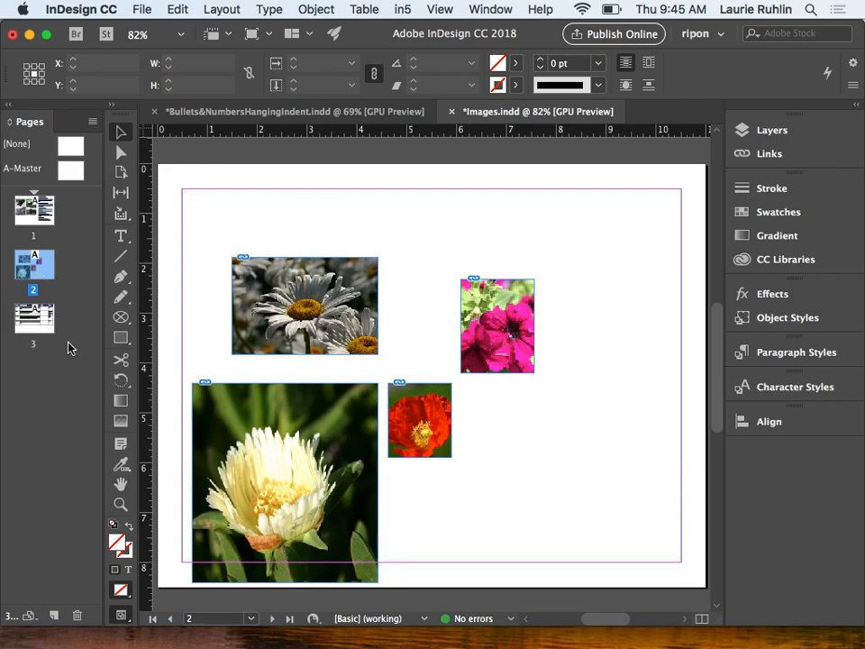
# Set the daisy photo's frame to 3.5 by 2.5 in and apply Fill Frame Proportionally
pyautogui.click(293, 309)
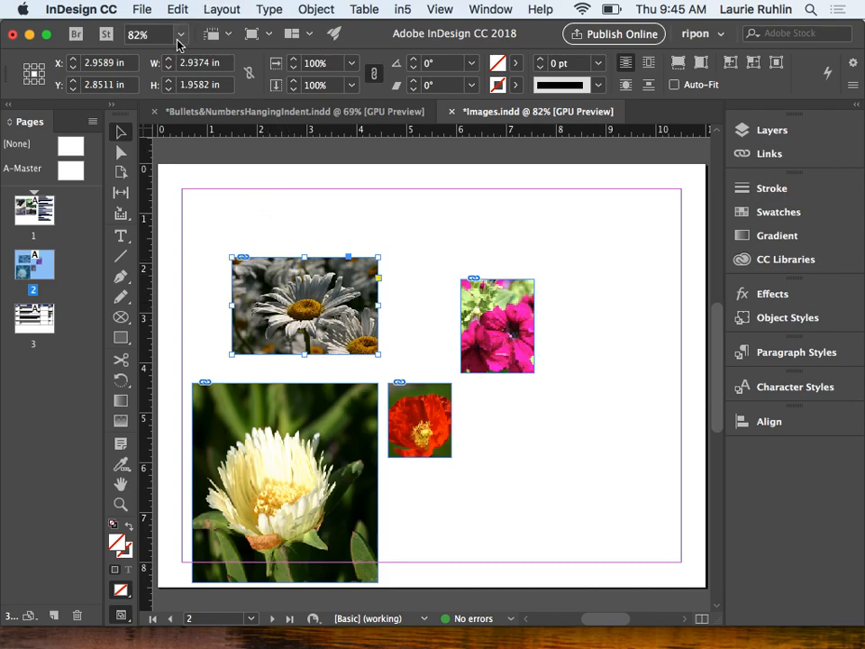
pyautogui.click(158, 67)
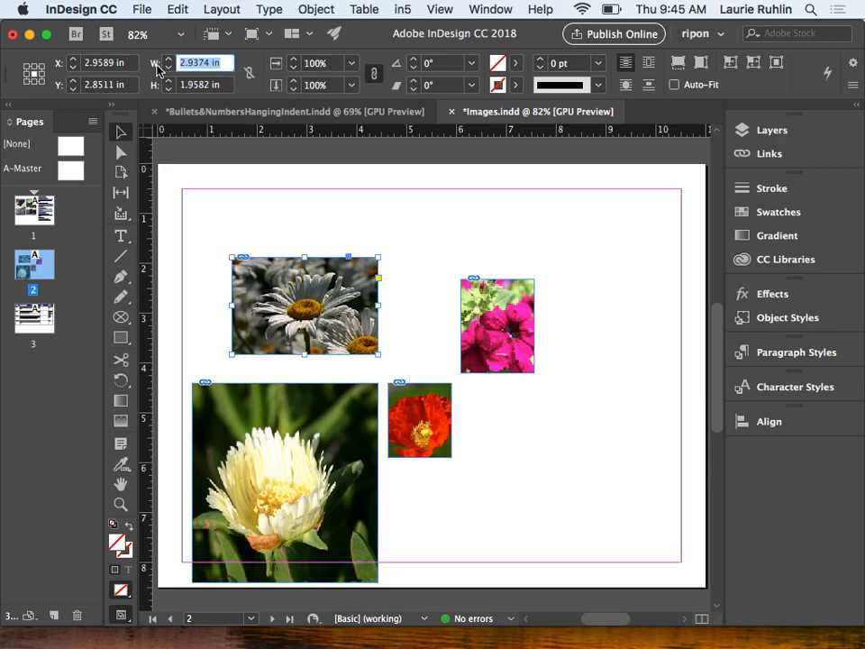
pyautogui.write('3.5')
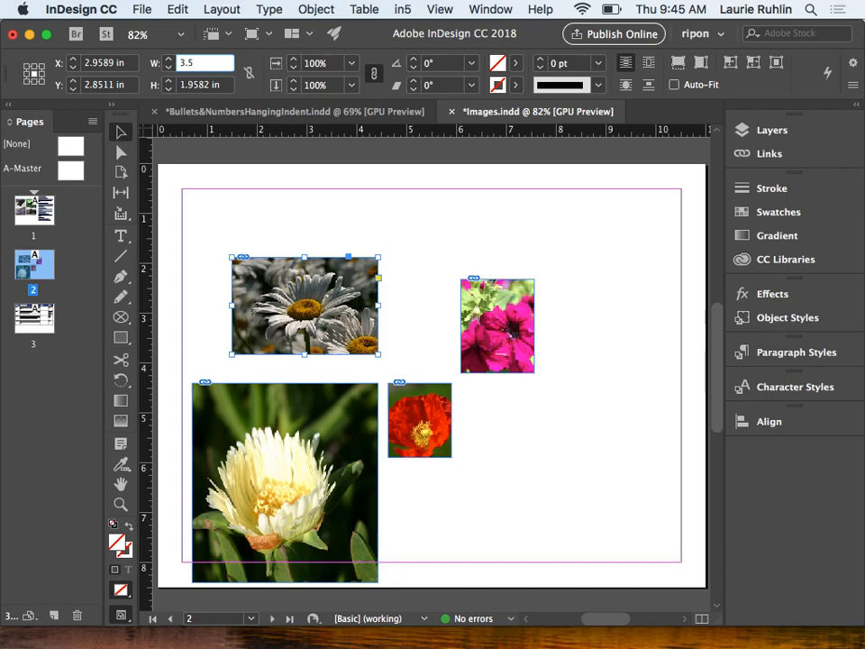
pyautogui.press('Tab')
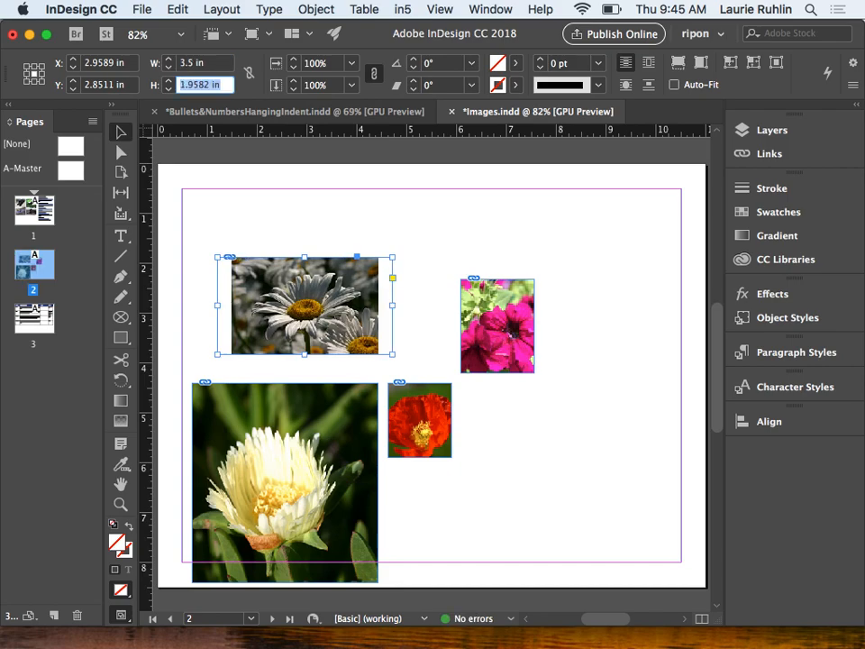
pyautogui.write('2.5')
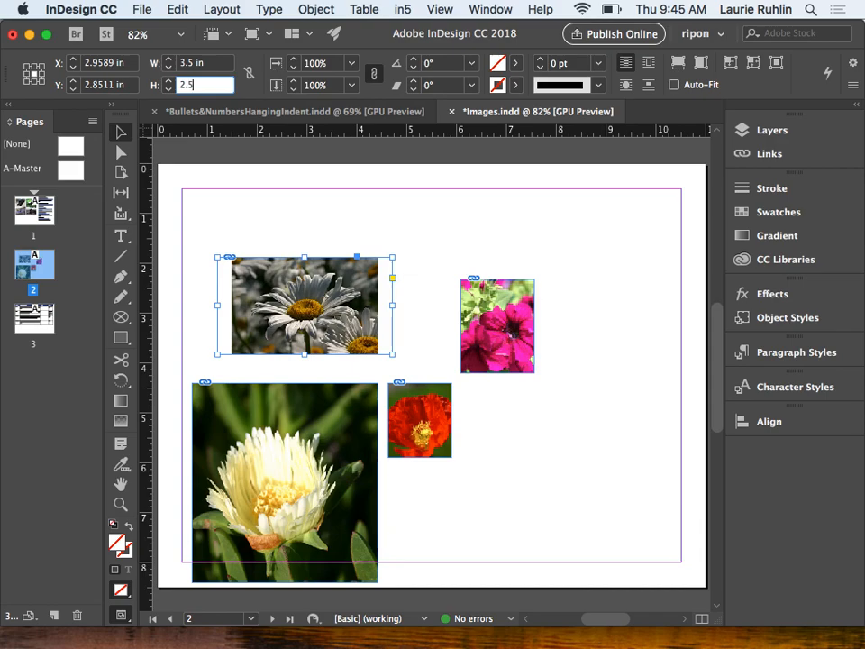
pyautogui.press('Return')
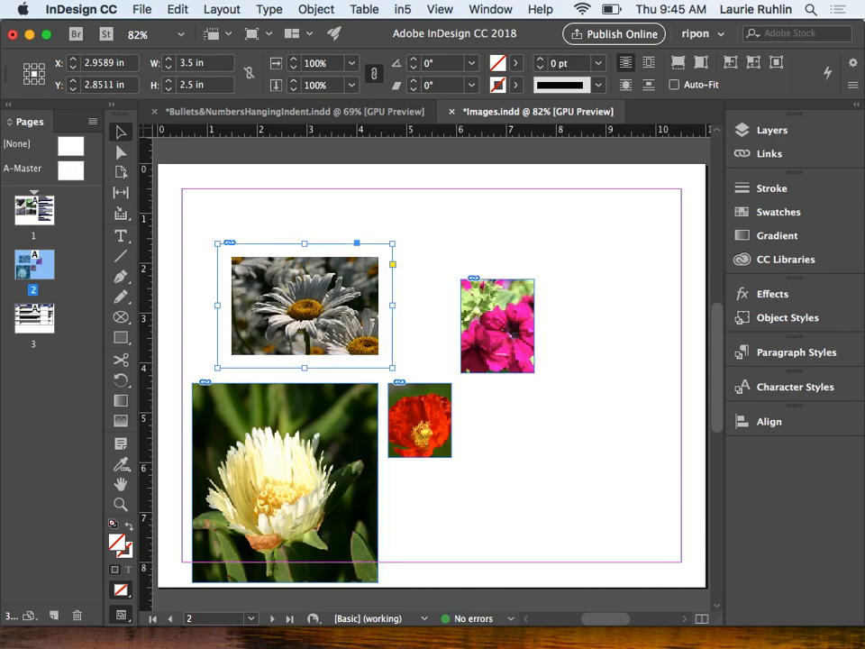
pyautogui.press('super+alt+shift+c')
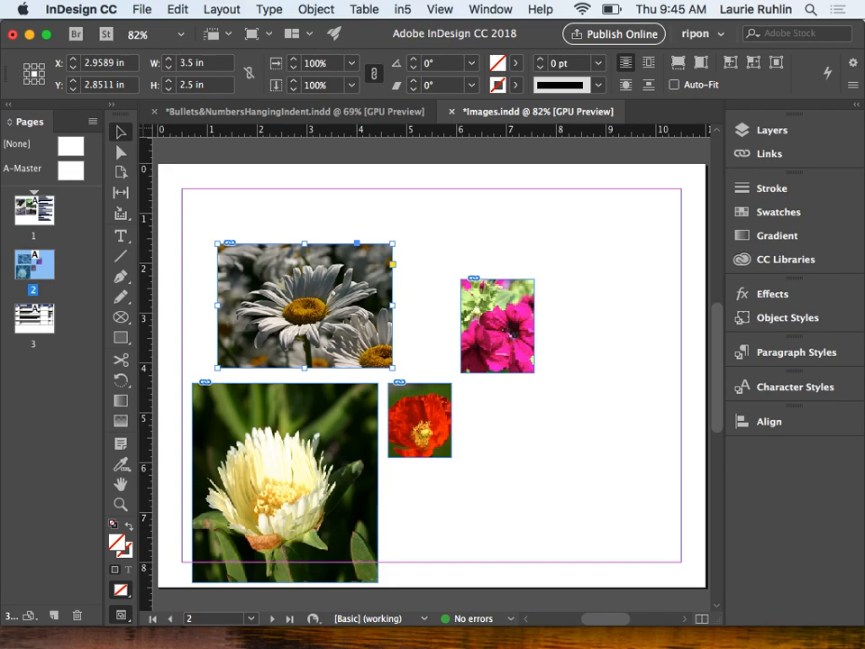
# Apply Transform Sequence Again to the pink petunia photo
pyautogui.click(478, 307)
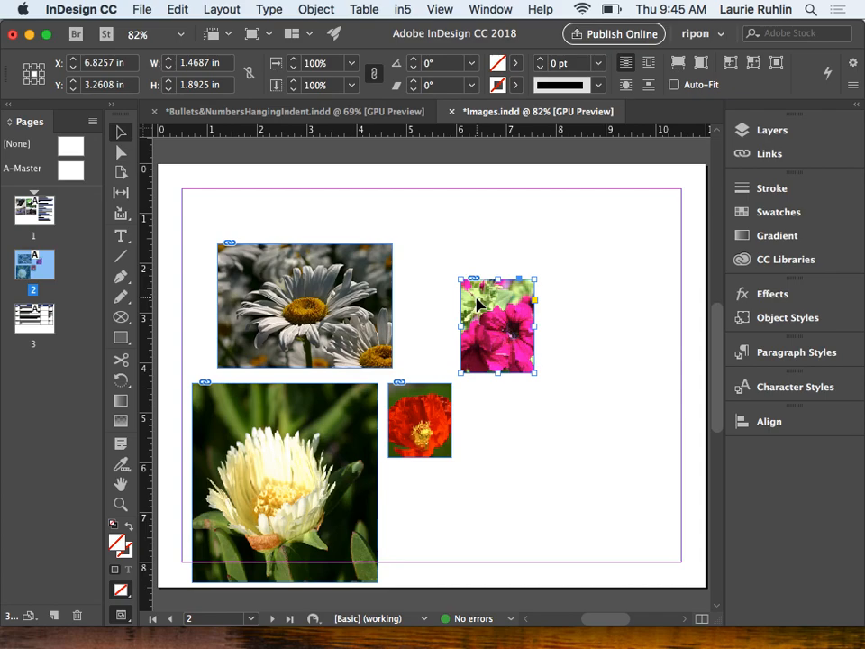
pyautogui.click(318, 10)
pyautogui.moveTo(360, 45)
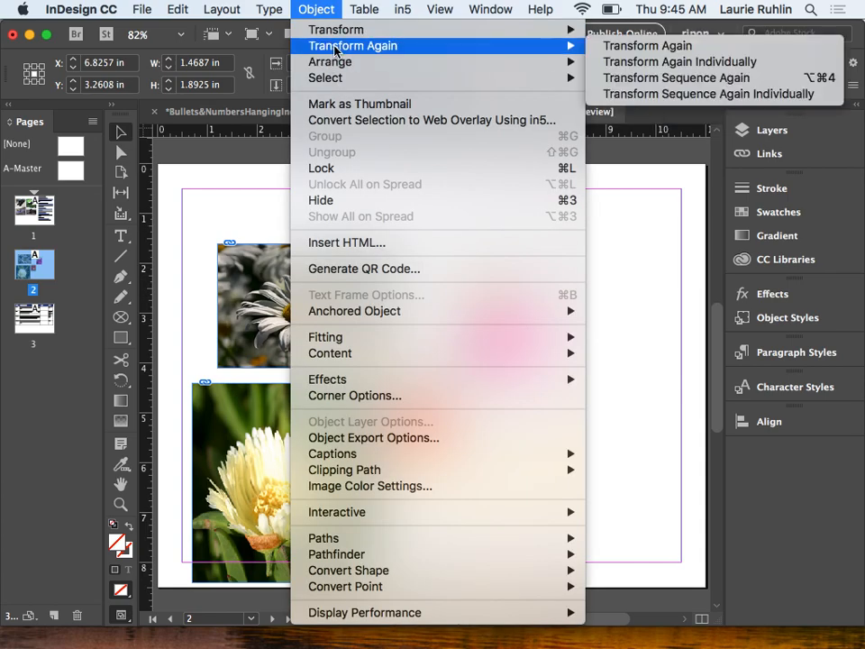
pyautogui.click(638, 82)
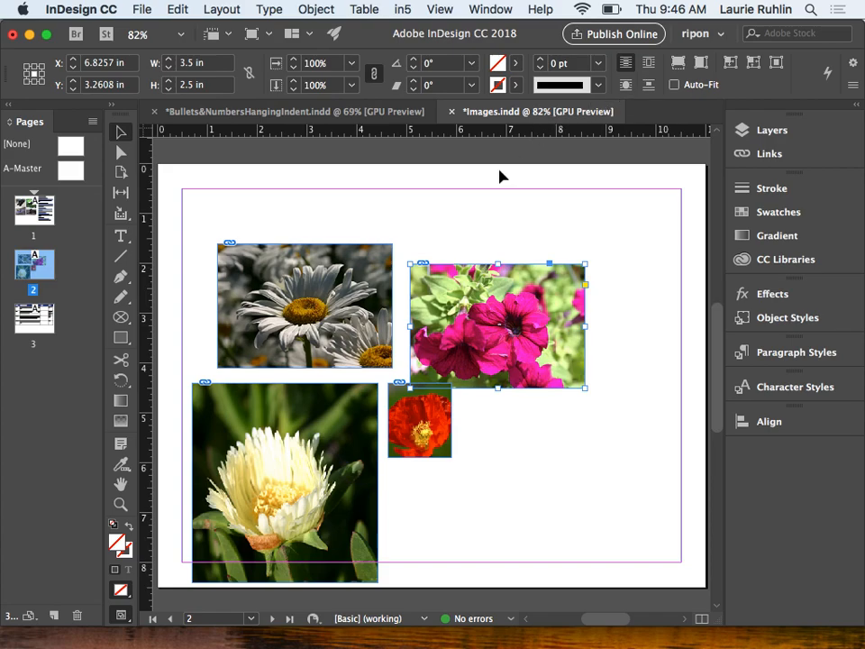
# Apply Transform Sequence Again to the pale yellow flower photo and then to the red poppy photo
pyautogui.click(365, 409)
pyautogui.click(316, 9)
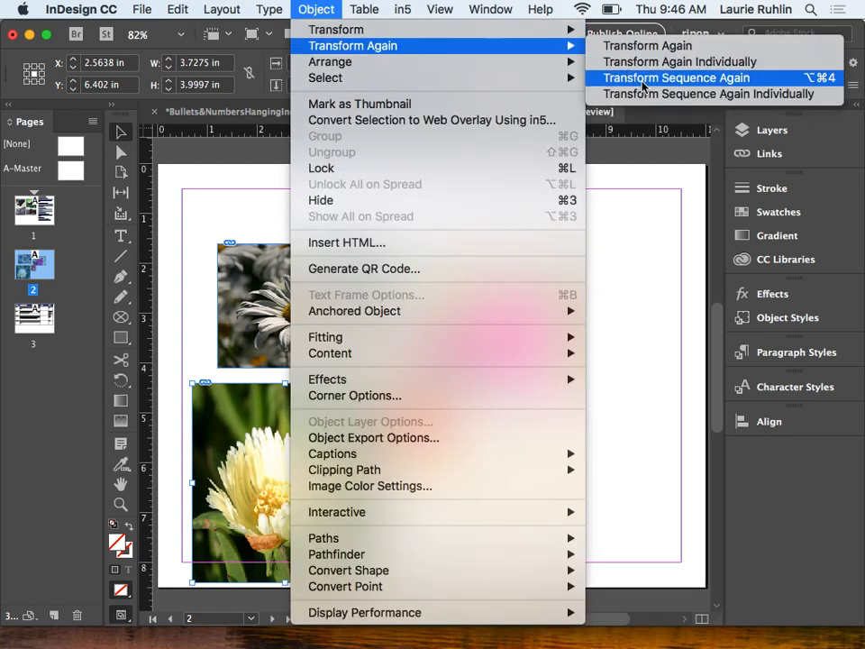
pyautogui.click(644, 79)
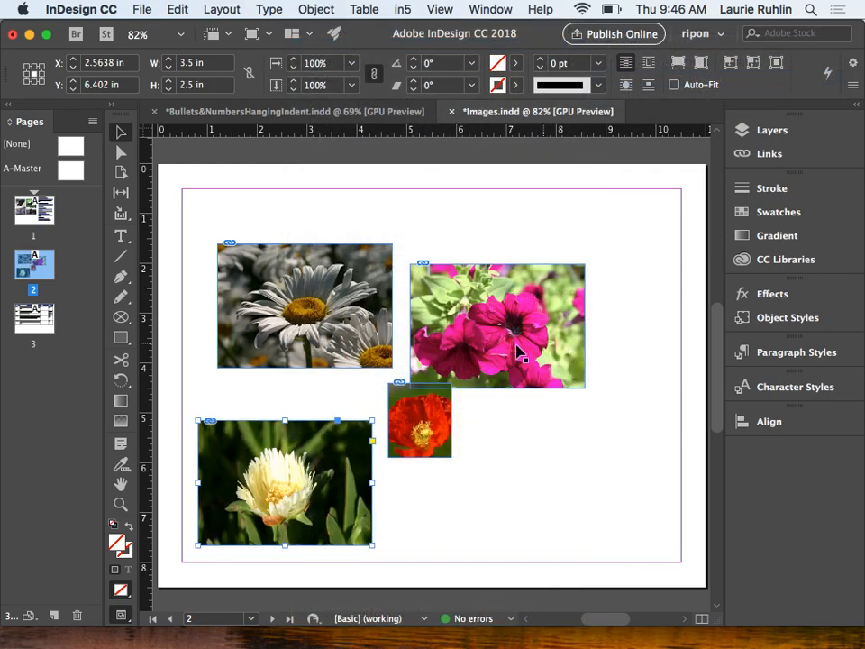
pyautogui.click(423, 415)
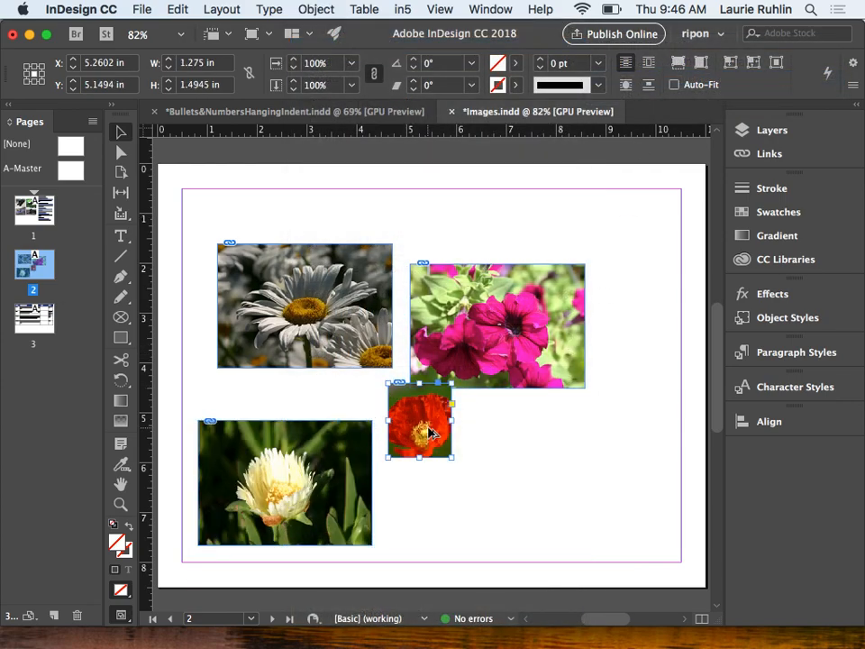
pyautogui.press('super+alt+4')
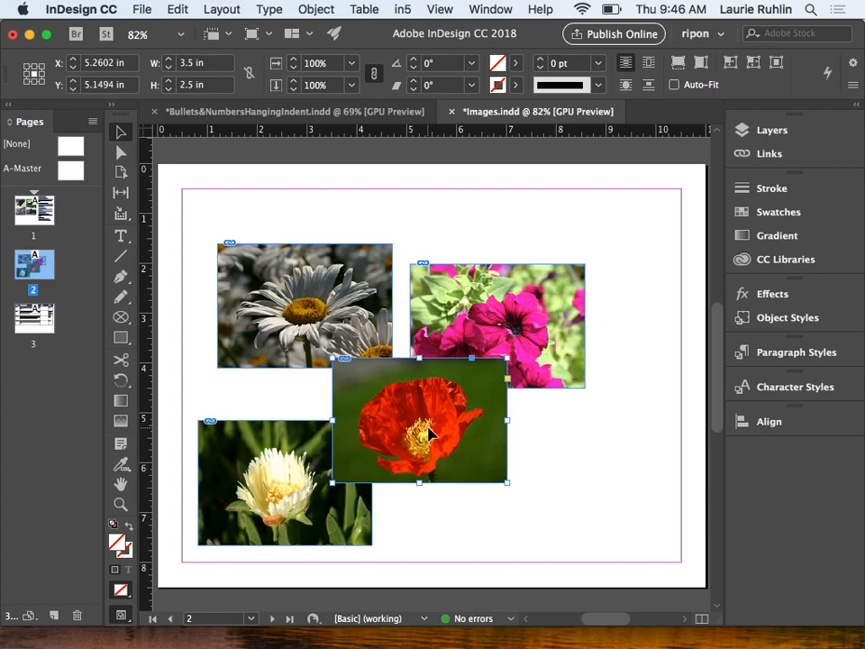
# Undo the resizing and fitting of all four flower photos
pyautogui.press('super+z')
pyautogui.press('super+z')
pyautogui.press('super+z')
pyautogui.press('super+z')
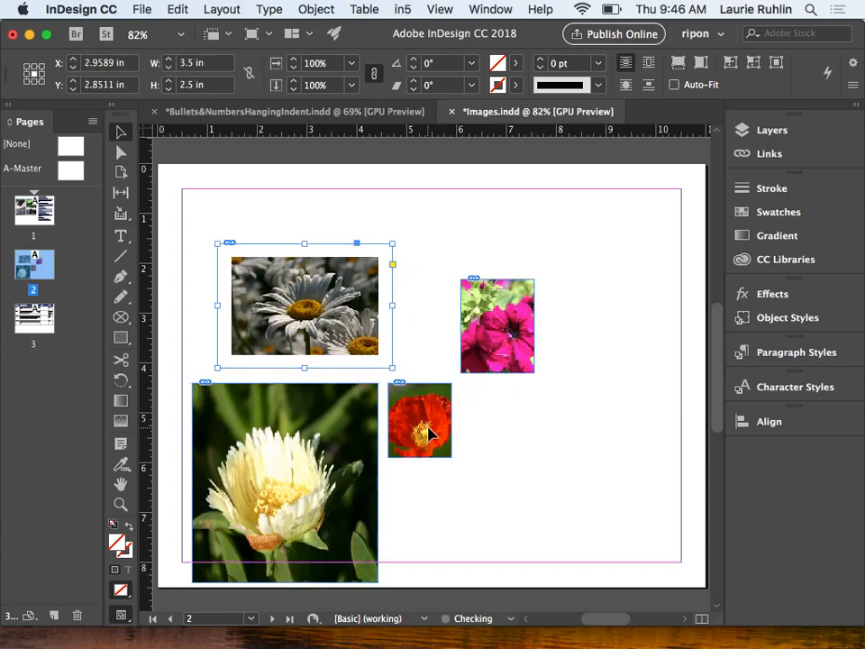
pyautogui.press('super+z')
pyautogui.press('super+z')
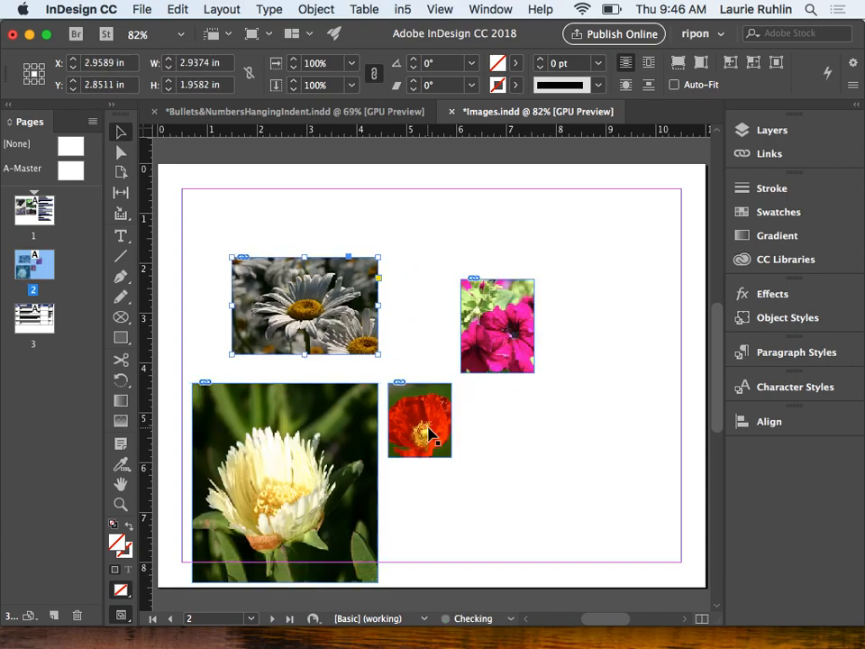
# Resize the daisy photo's frame to 3.5 in wide and 2.5 in high, and fill the frame proportionally
pyautogui.click(528, 477)
pyautogui.click(355, 305)
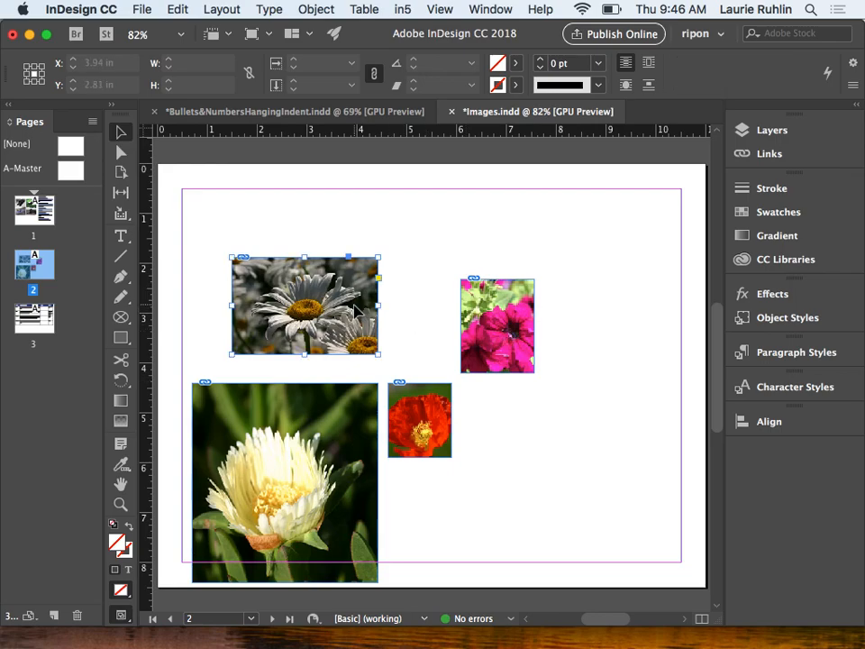
pyautogui.click(155, 65)
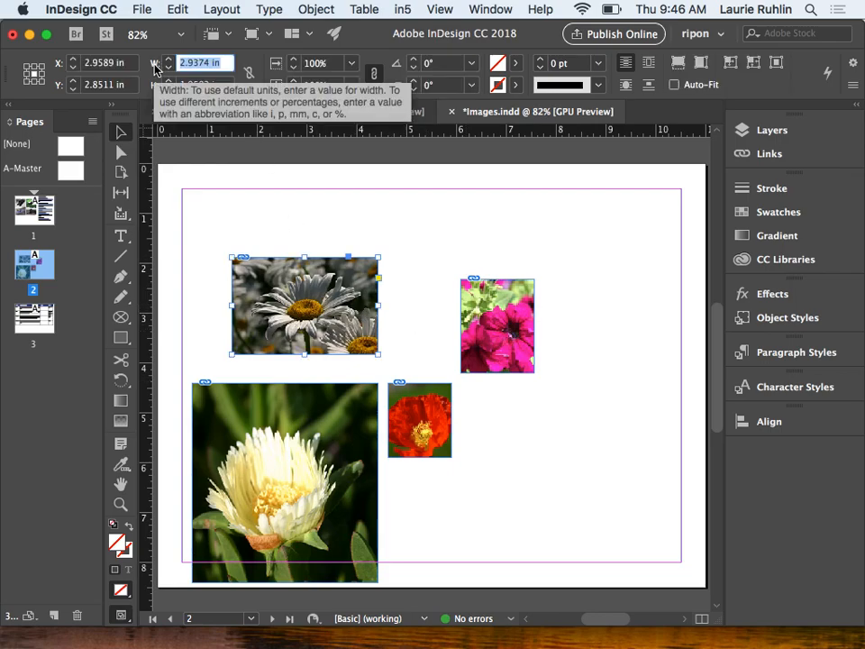
pyautogui.write('3.5')
pyautogui.press('Tab')
pyautogui.write('2.5')
pyautogui.press('Return')
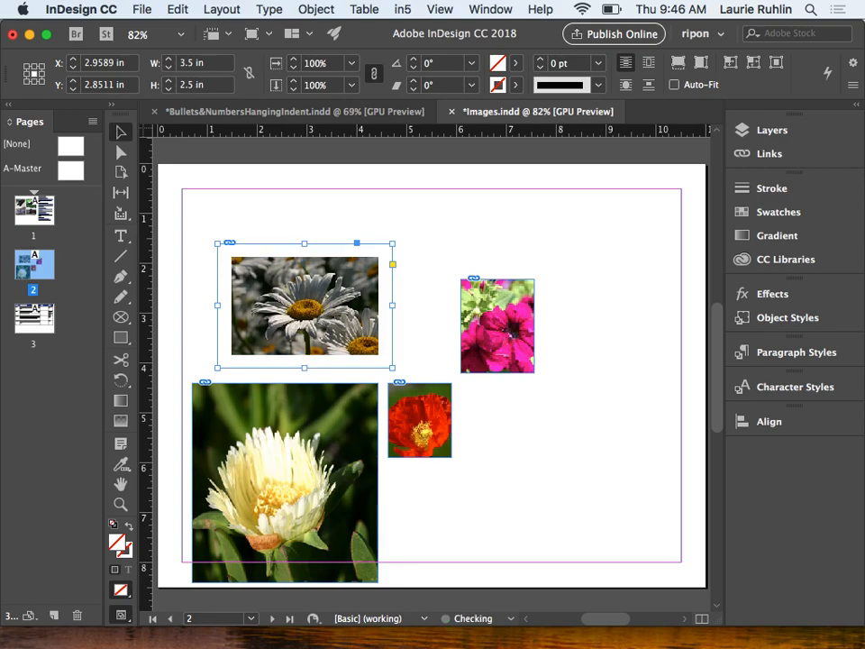
pyautogui.press('super+alt+shift+c')
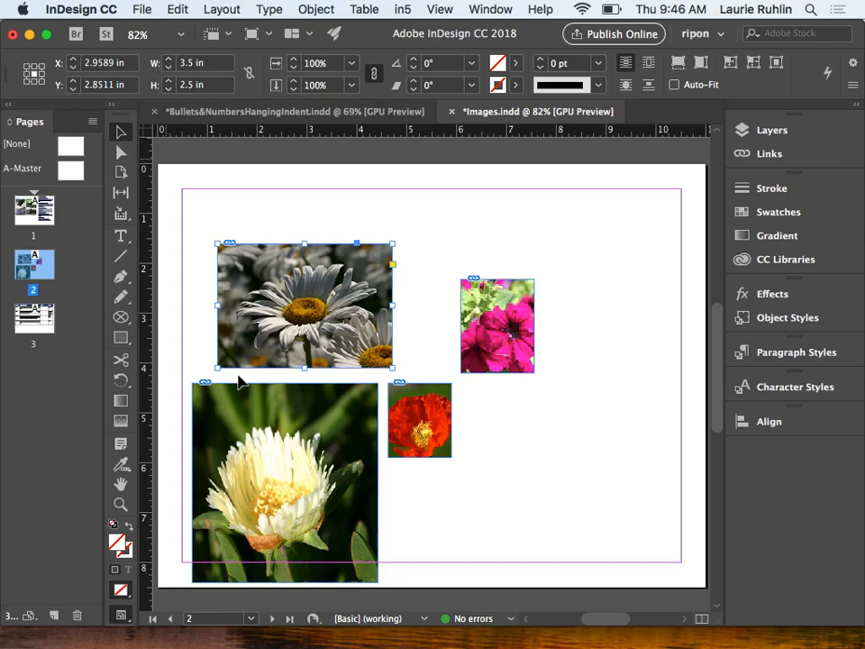
# Apply Transform Sequence Again Individually to the yellow flower, red poppy and pink petunia photos together
pyautogui.click(269, 450)
pyautogui.keyDown('shift'); pyautogui.click(420, 420); pyautogui.keyUp('shift')
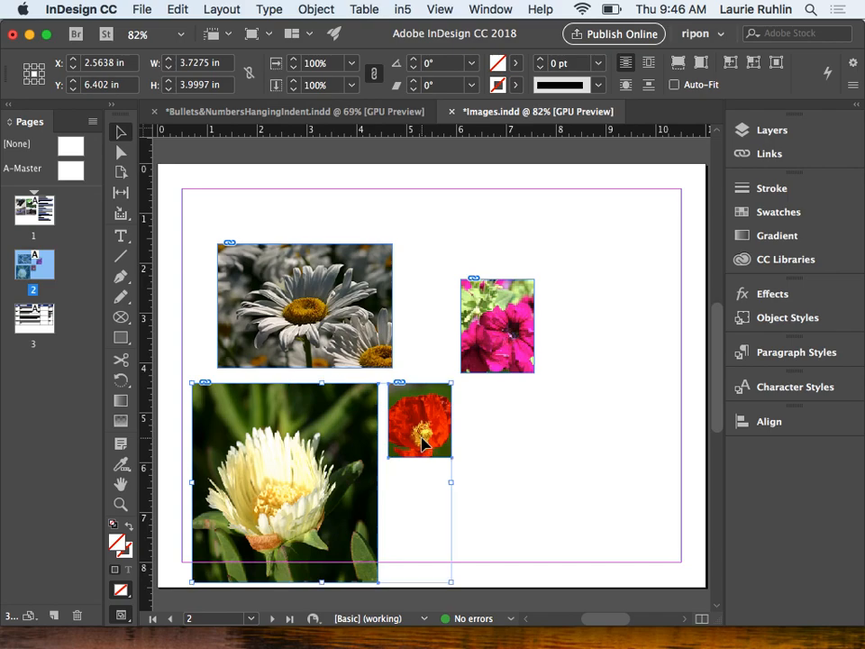
pyautogui.keyDown('shift'); pyautogui.click(487, 364); pyautogui.keyUp('shift')
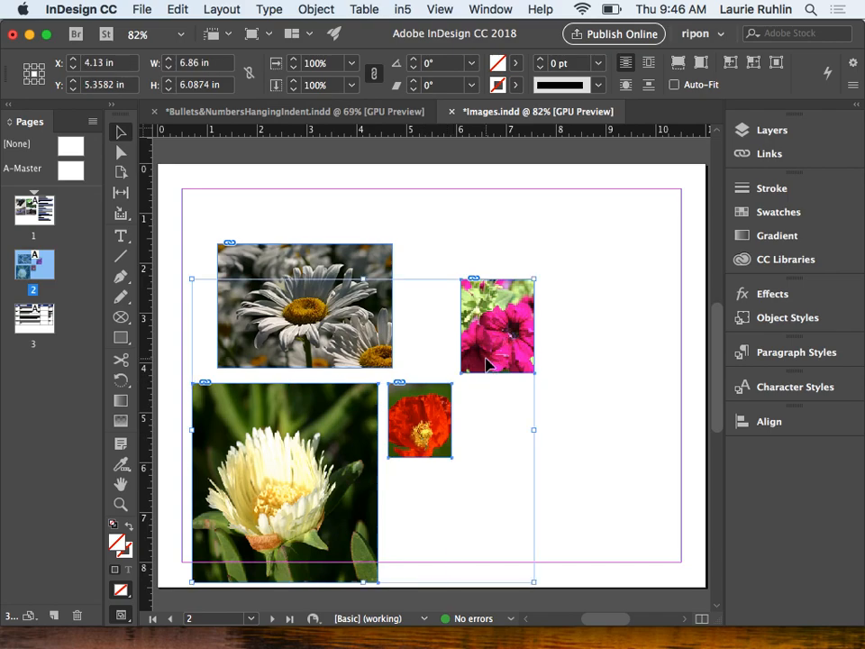
pyautogui.click(324, 10)
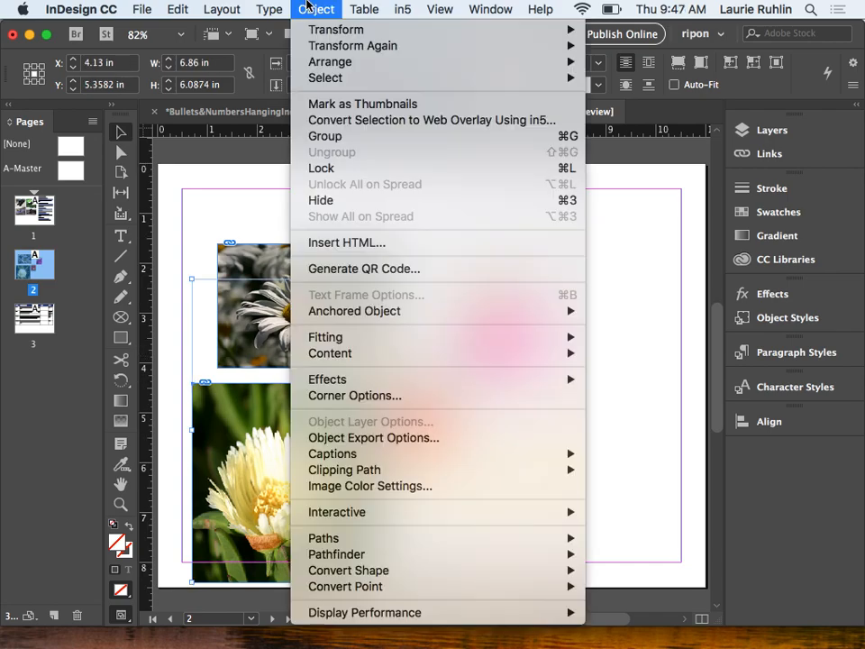
pyautogui.moveTo(567, 52)
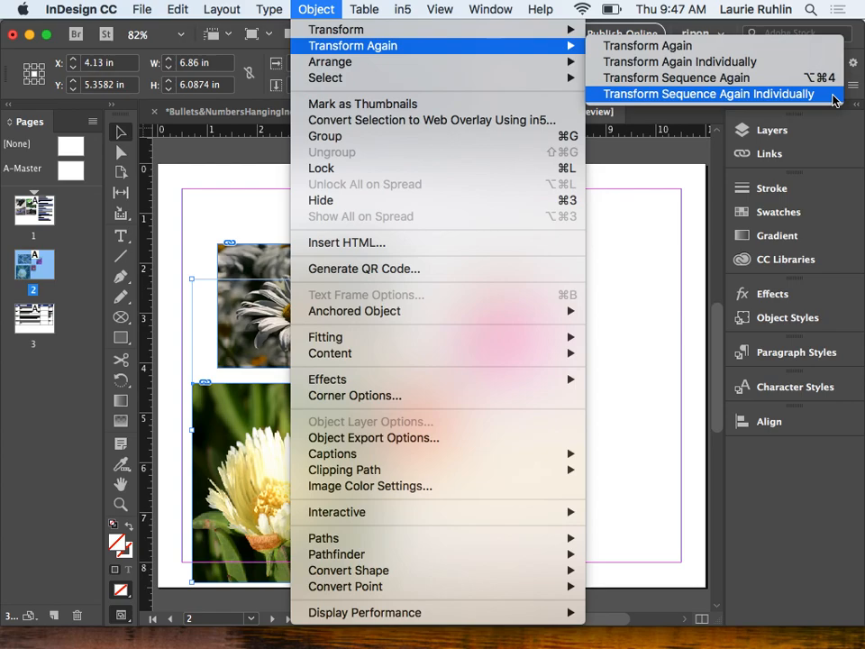
pyautogui.click(708, 94)
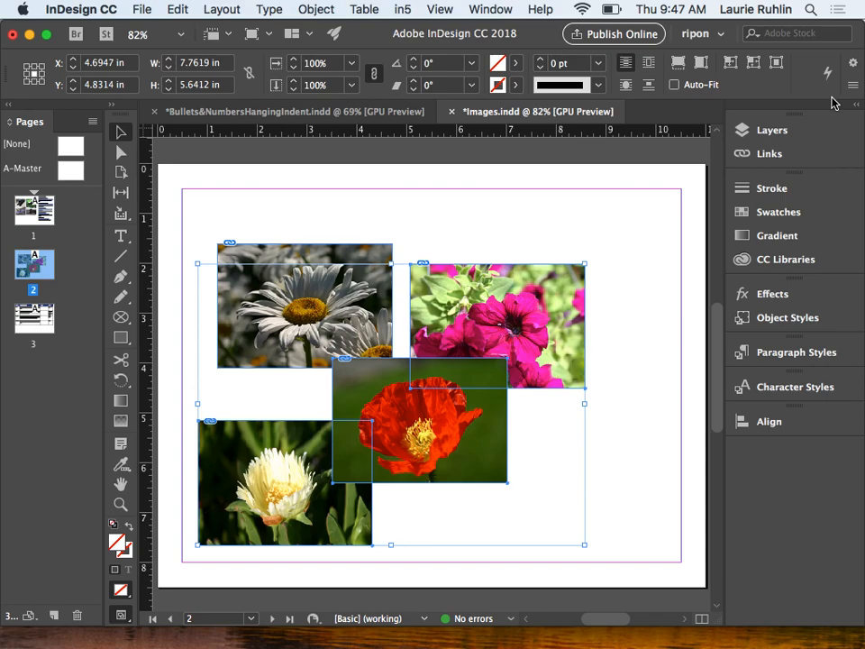
# Space the daisy and pink petunia photos 0.3 in apart horizontally and align their top edges
pyautogui.click(530, 236)
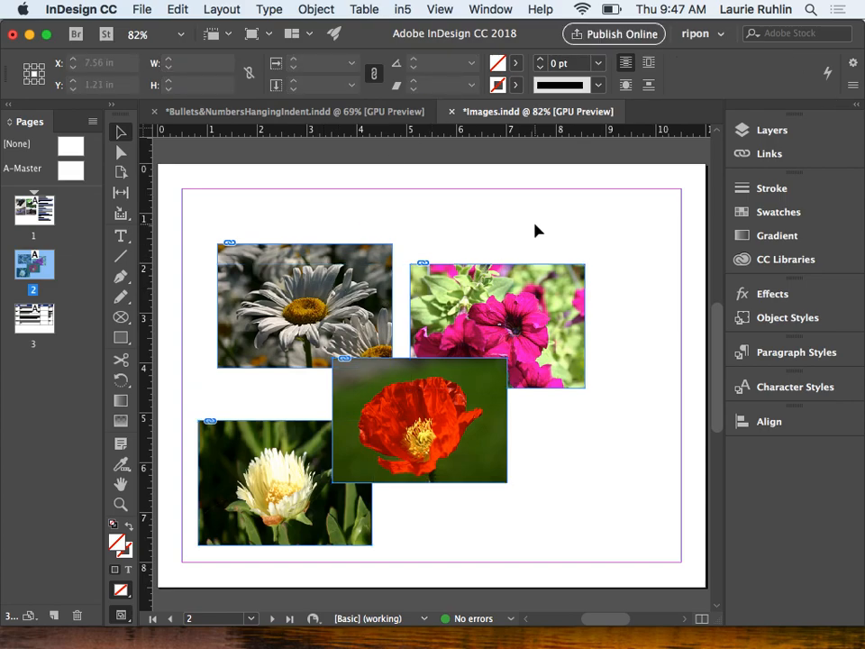
pyautogui.moveTo(536, 232); pyautogui.dragTo(341, 295)
pyautogui.click(830, 422)
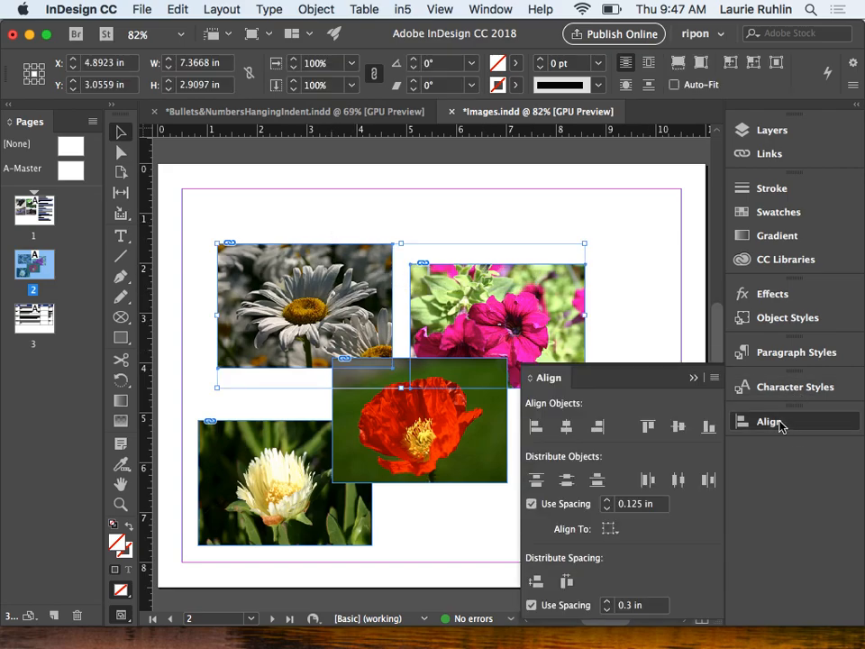
pyautogui.moveTo(592, 387); pyautogui.dragTo(660, 128)
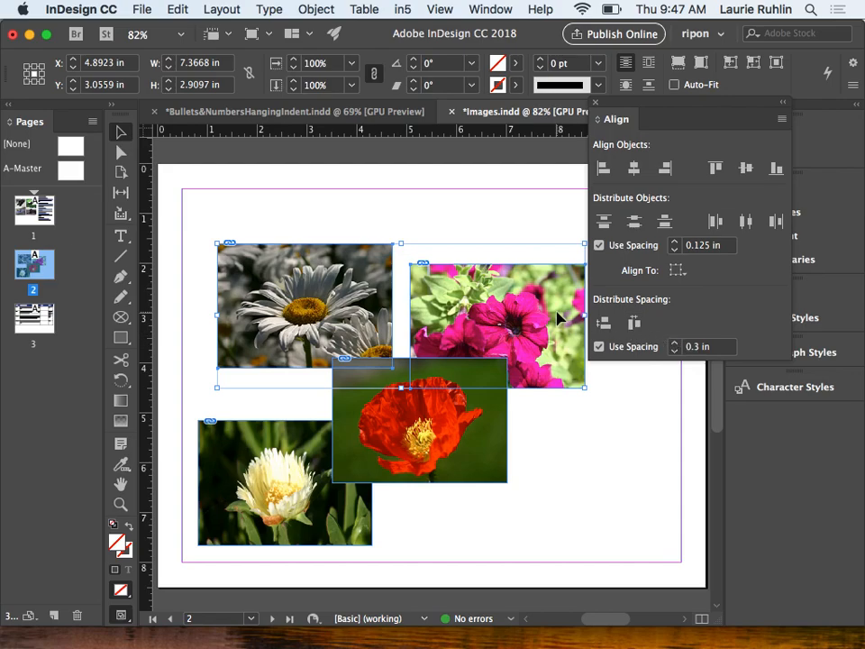
pyautogui.click(606, 324)
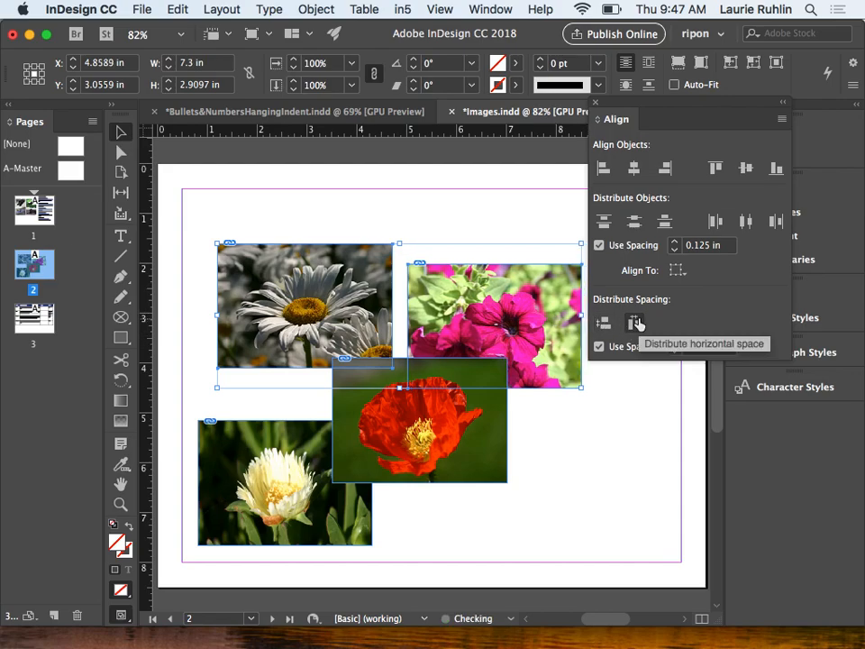
pyautogui.click(716, 168)
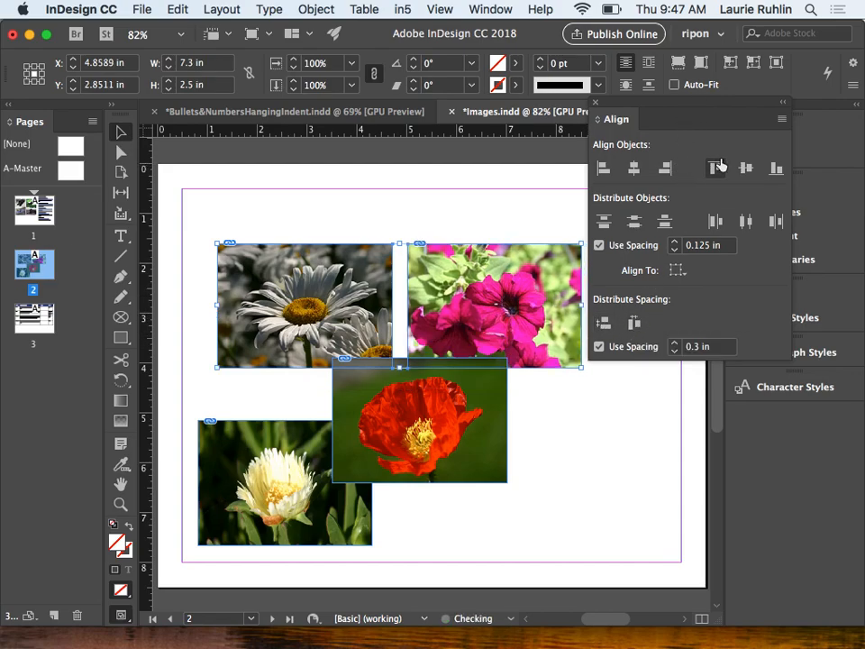
# With the daisy photo as key object, align the pale yellow flower photo's left edge and space it 0.3 in below
pyautogui.moveTo(199, 357); pyautogui.dragTo(255, 454)
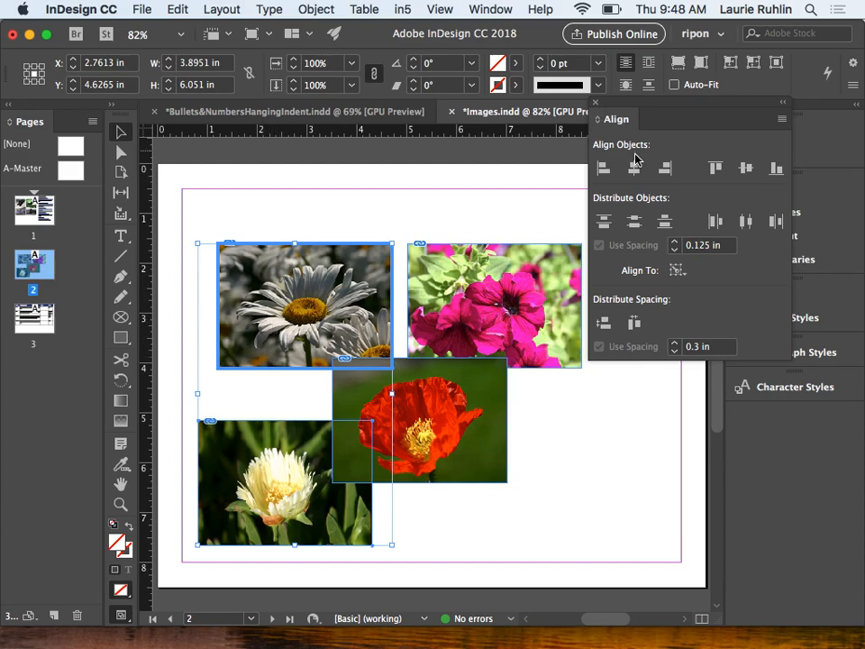
pyautogui.click(604, 171)
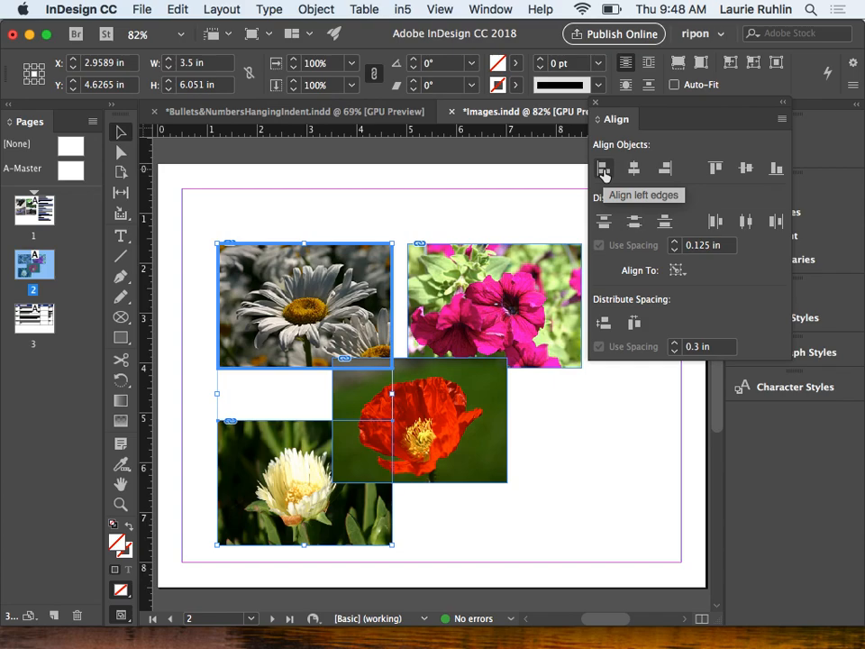
pyautogui.click(604, 322)
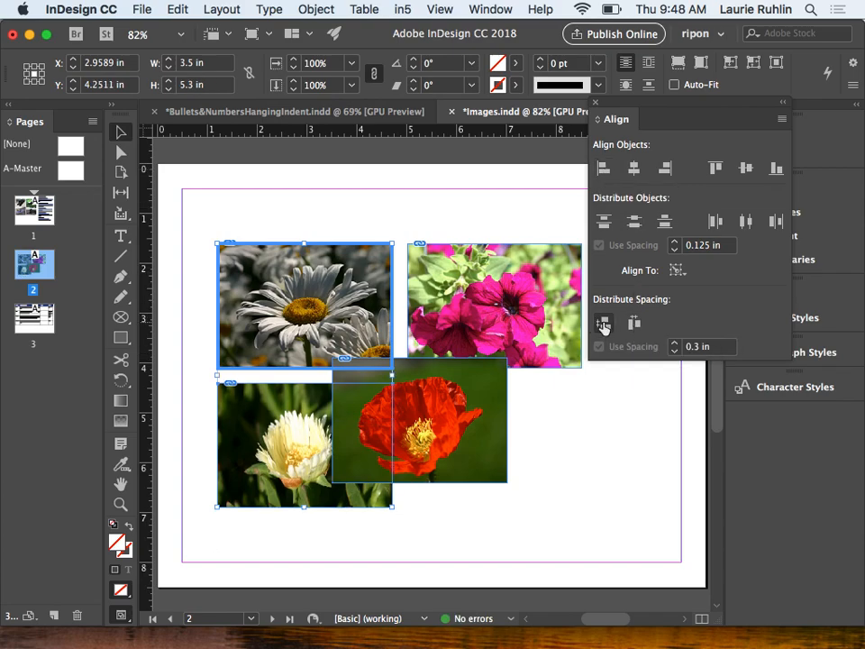
# Move the red poppy photo clear, align its right edge to the petunia photo as key object, and space it 0.3 in below
pyautogui.click(525, 427)
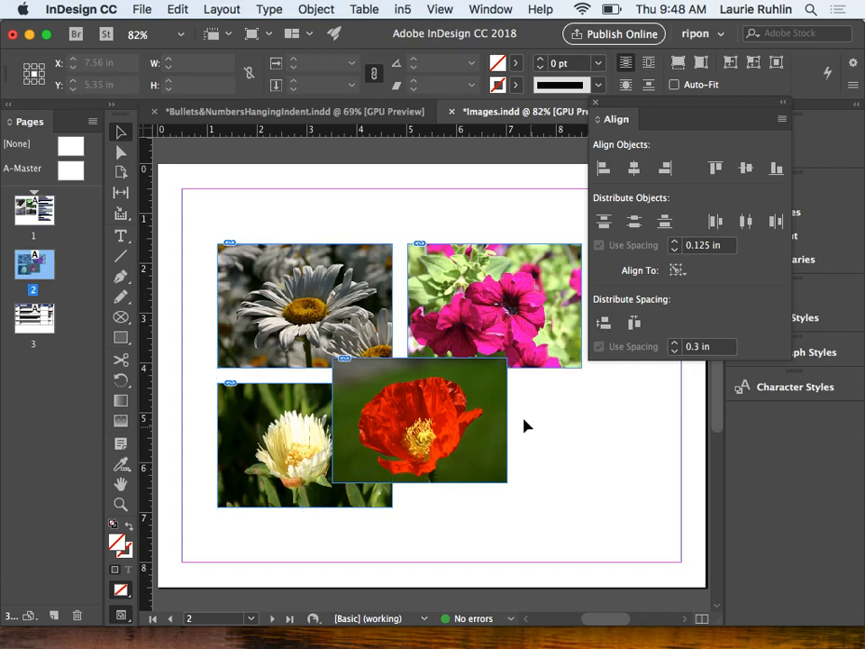
pyautogui.moveTo(493, 424); pyautogui.dragTo(637, 492)
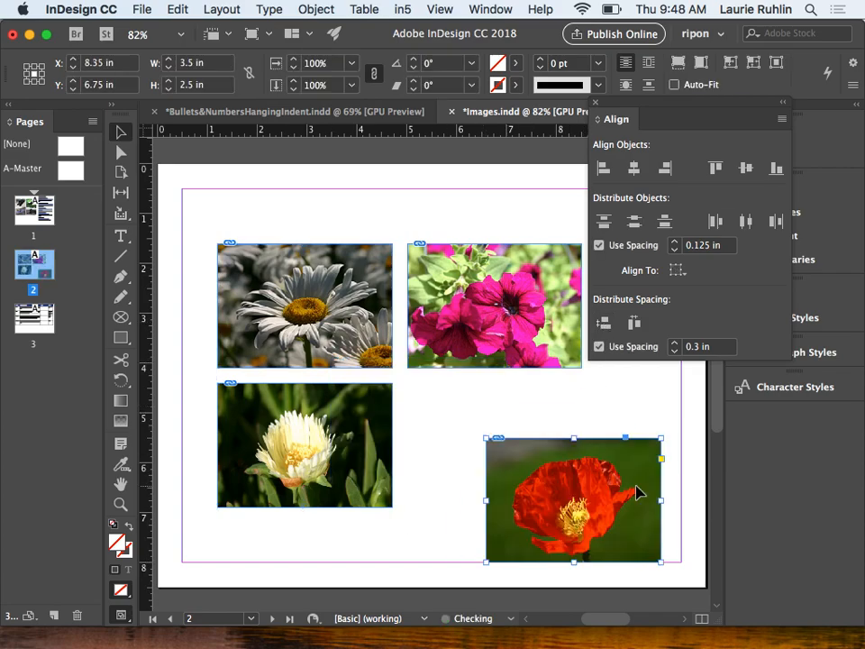
pyautogui.keyDown('shift'); pyautogui.click(530, 338); pyautogui.keyUp('shift')
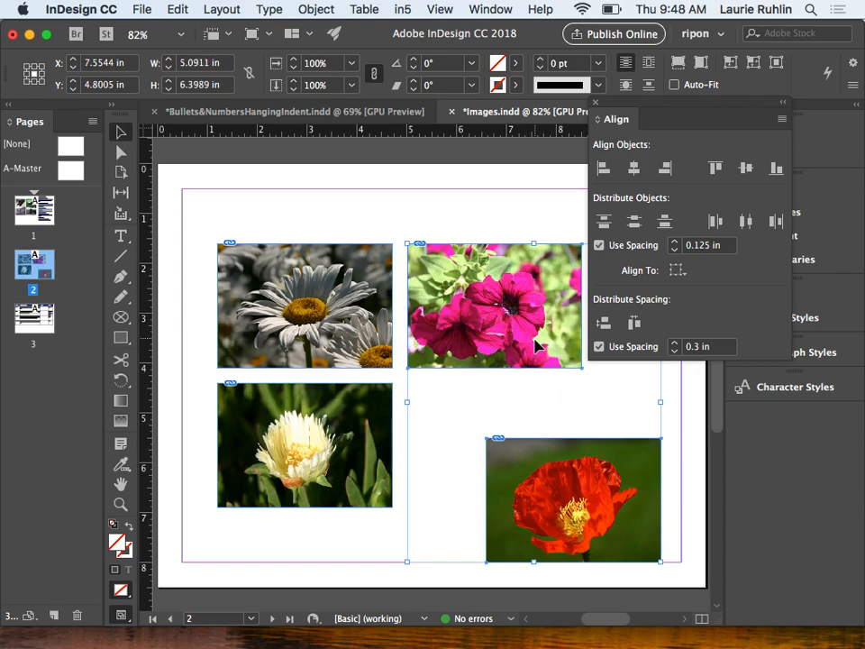
pyautogui.click(538, 344)
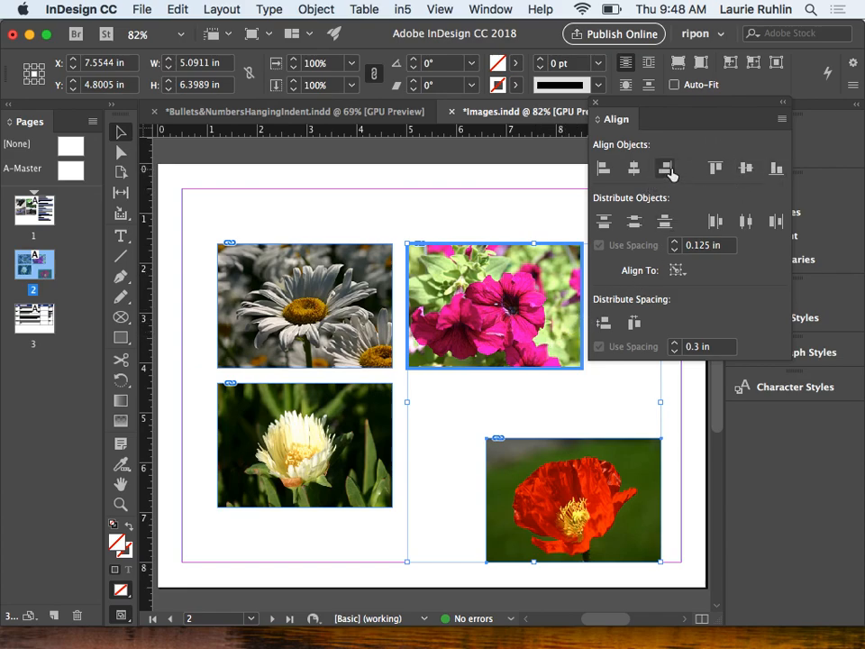
pyautogui.click(665, 170)
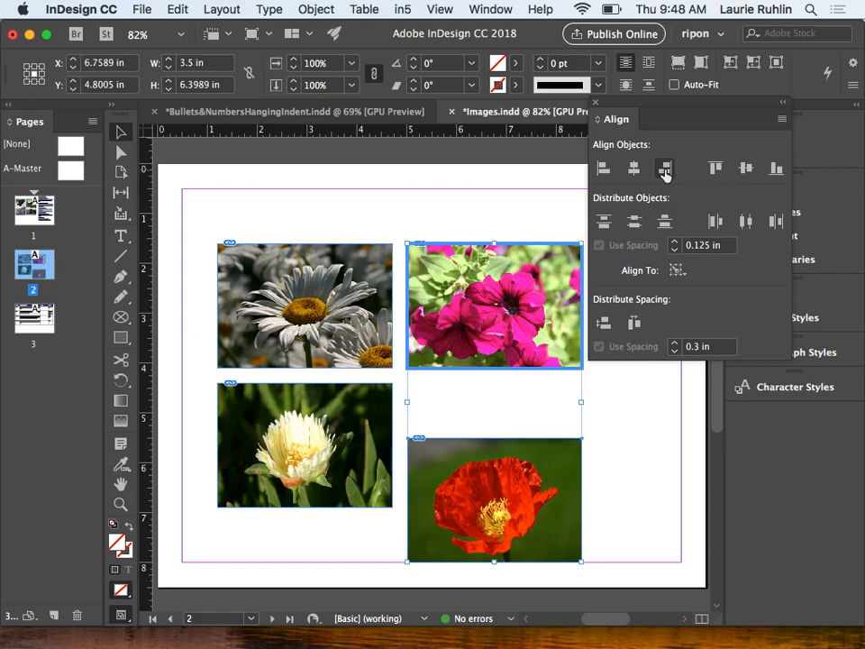
pyautogui.click(604, 325)
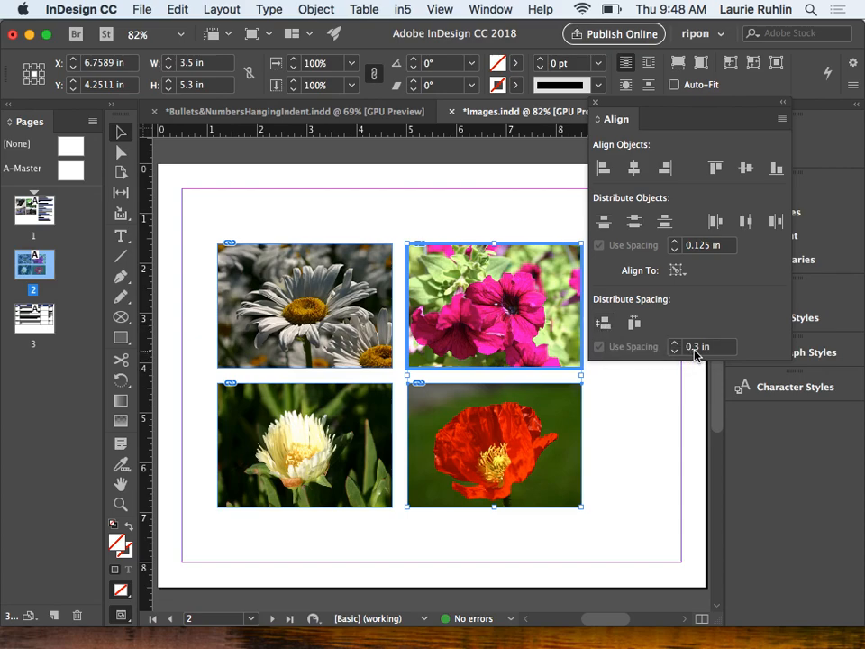
pyautogui.click(634, 438)
pyautogui.scroll(1, 634, 438)
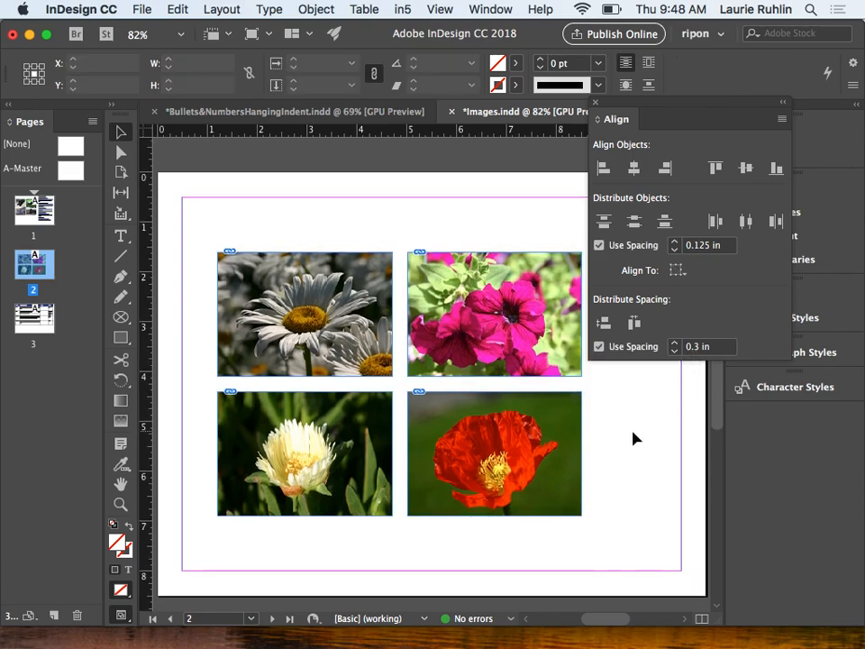
# Go to page 3 with the flower table and return the floating Align panel to the dock
pyautogui.doubleClick(36, 317)
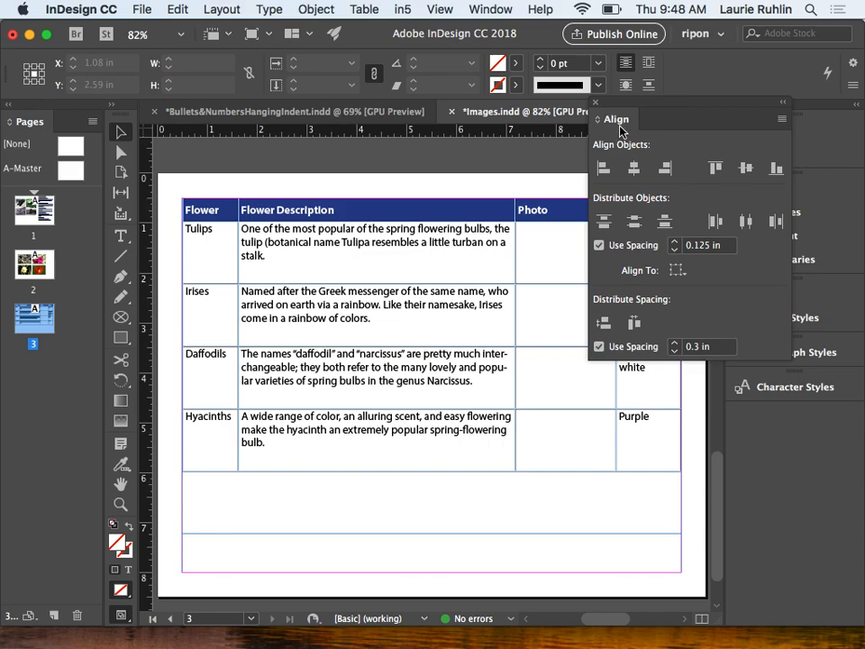
pyautogui.moveTo(621, 126); pyautogui.dragTo(796, 410)
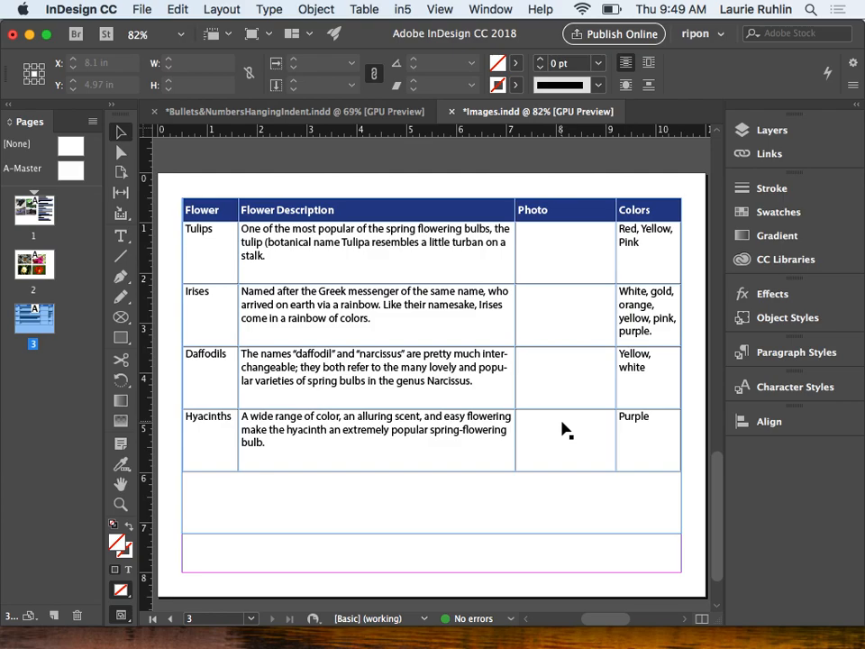
pyautogui.click(554, 502)
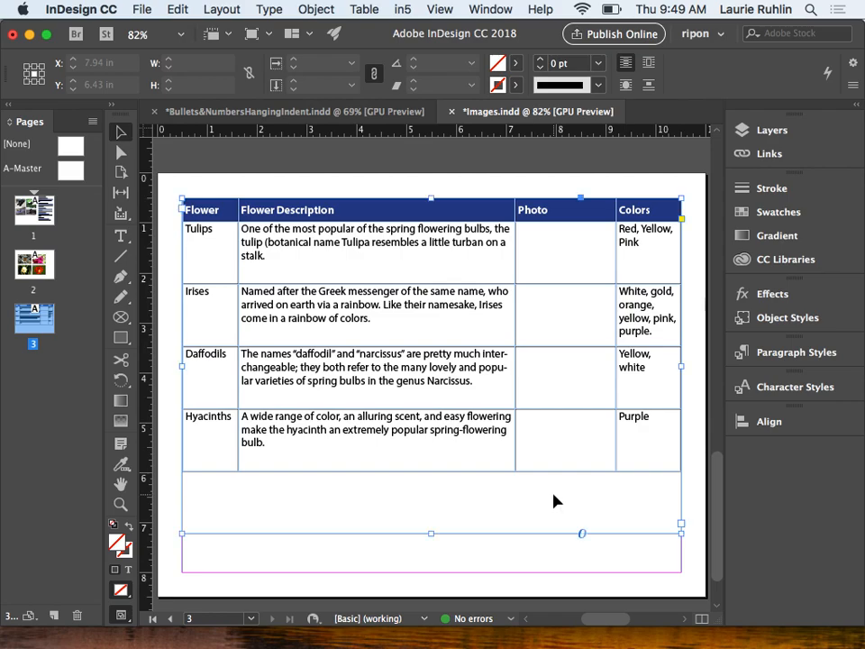
pyautogui.click(631, 558)
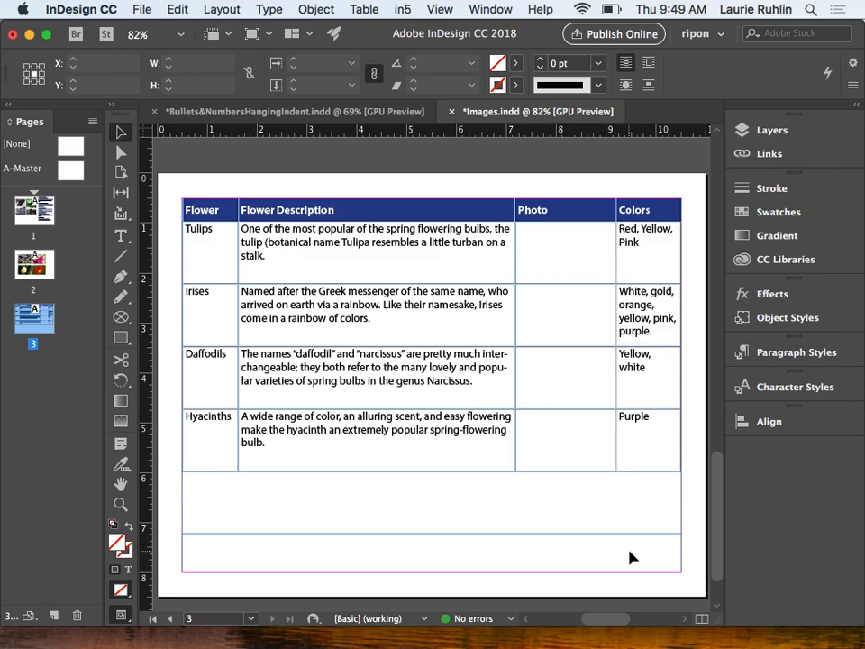
# Load four flower photos for placing from the GRAPHICS folder, including Flower-Bee.jpg, Flower-Black.jpg and Flower-Butterfly.jpg
pyautogui.press('super+d')
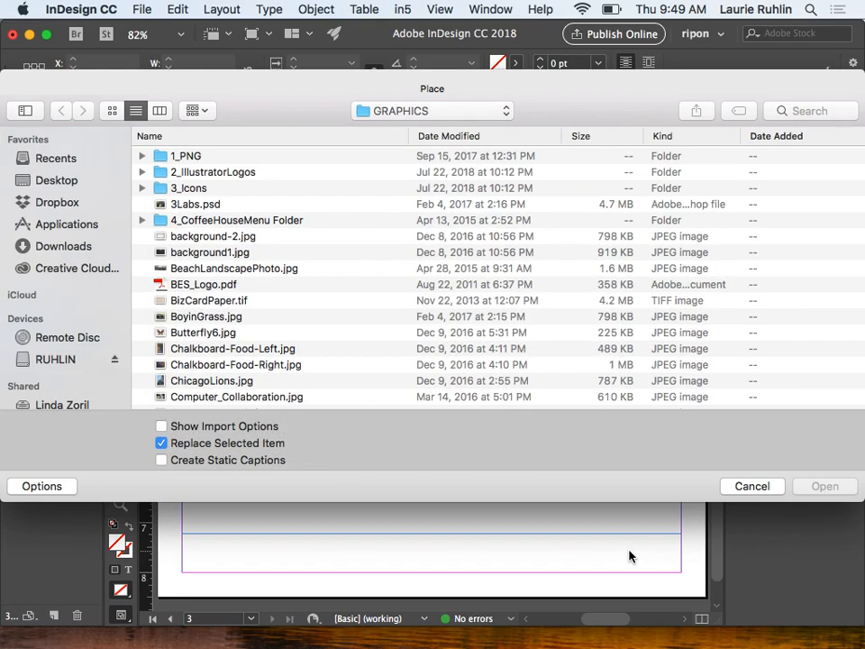
pyautogui.scroll(-3, 248, 349)
pyautogui.scroll(-10, 248, 349)
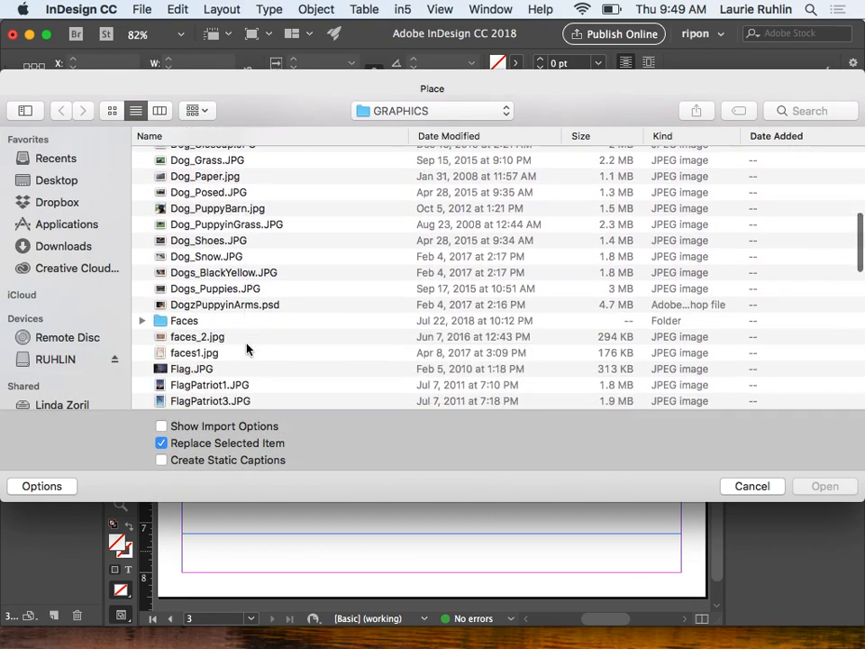
pyautogui.click(232, 343)
pyautogui.scroll(-3, 232, 346)
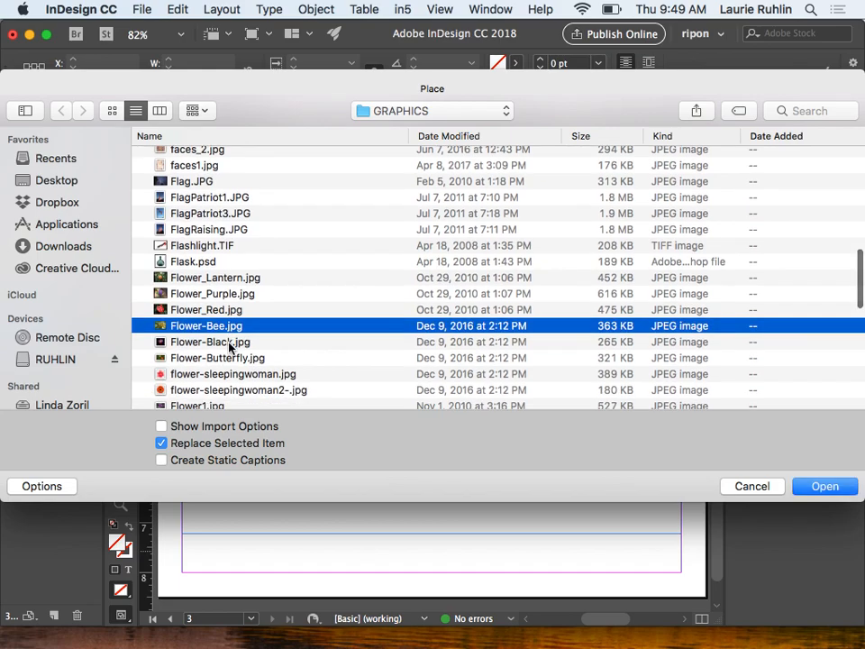
pyautogui.keyDown('shift'); pyautogui.click(230, 319); pyautogui.keyUp('shift')
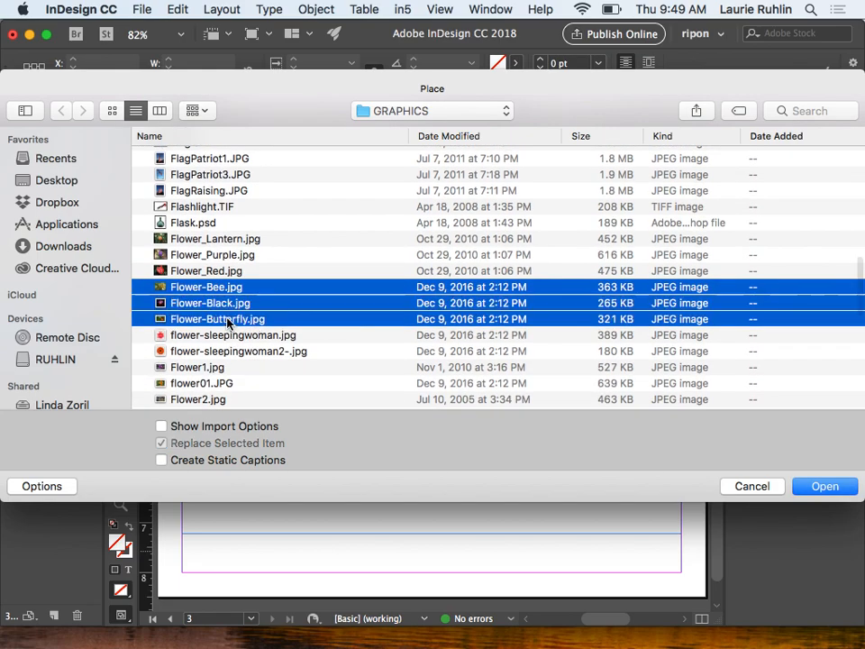
pyautogui.keyDown('shift'); pyautogui.click(224, 274); pyautogui.keyUp('shift')
pyautogui.click(835, 489)
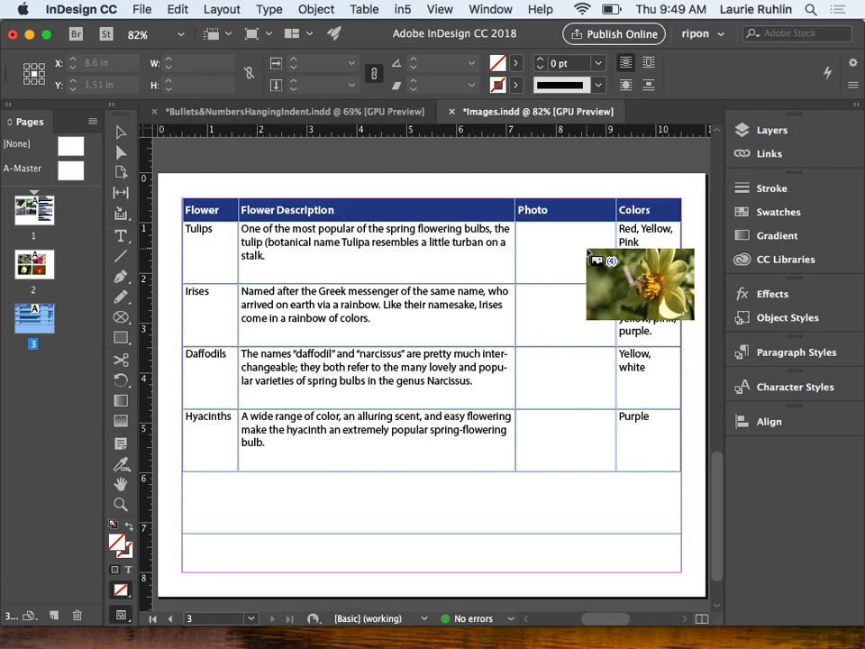
# Place the four loaded flower photos in the Photo cells of the Tulips, Irises, Daffodils and Hyacinths rows
pyautogui.click(573, 256)
pyautogui.click(566, 324)
pyautogui.click(573, 380)
pyautogui.click(580, 441)
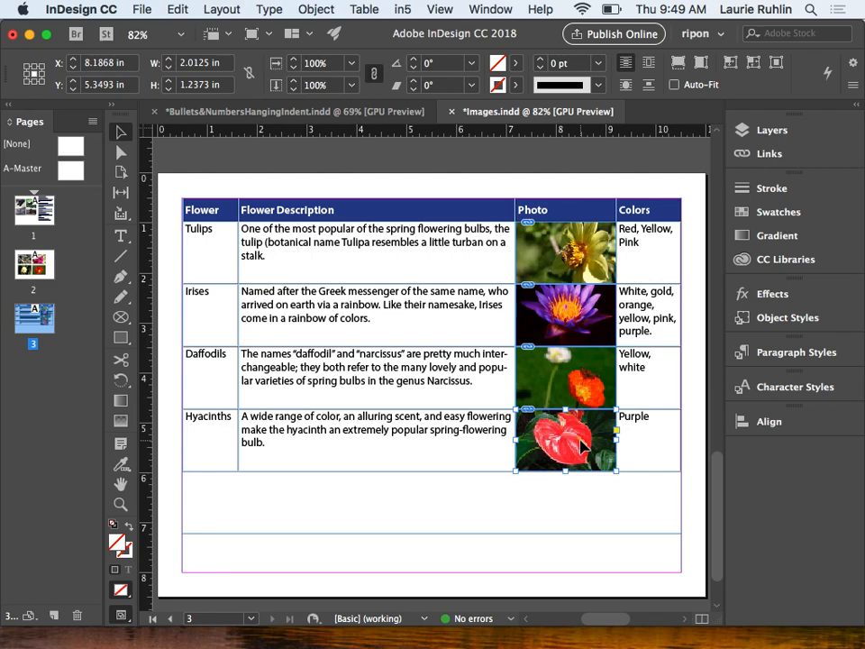
# Enlarge the image inside the Daffodils photo cell to about 8.6% and reposition it to show the butterfly on the orange flower
pyautogui.click(593, 383)
pyautogui.doubleClick(594, 383)
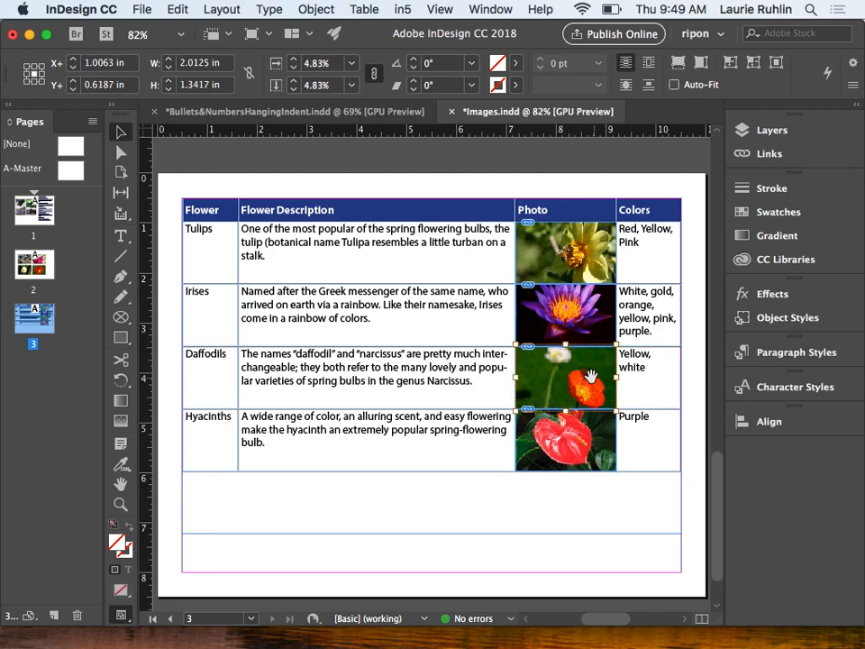
pyautogui.moveTo(518, 347); pyautogui.dragTo(436, 290)
pyautogui.moveTo(570, 371); pyautogui.dragTo(580, 394)
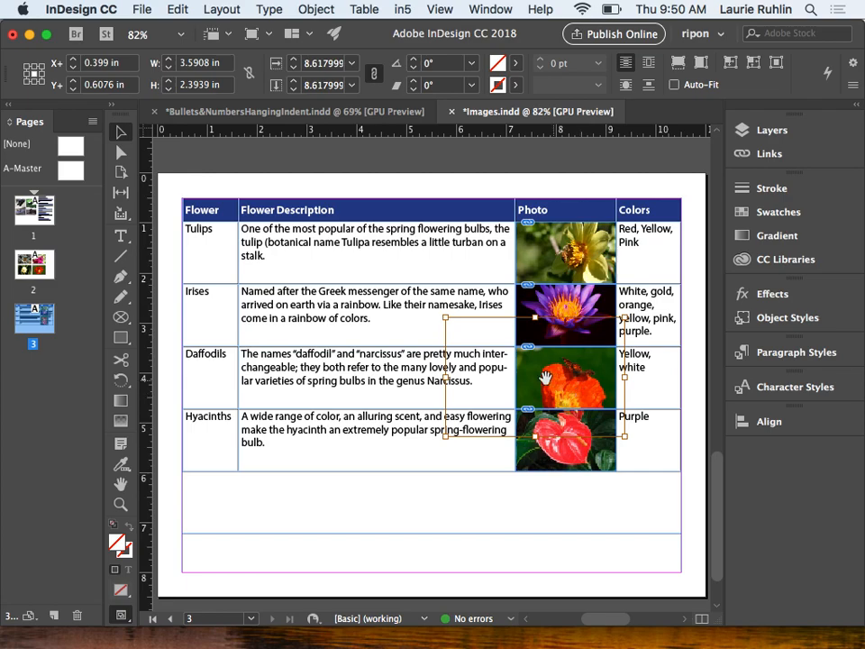
pyautogui.click(173, 450)
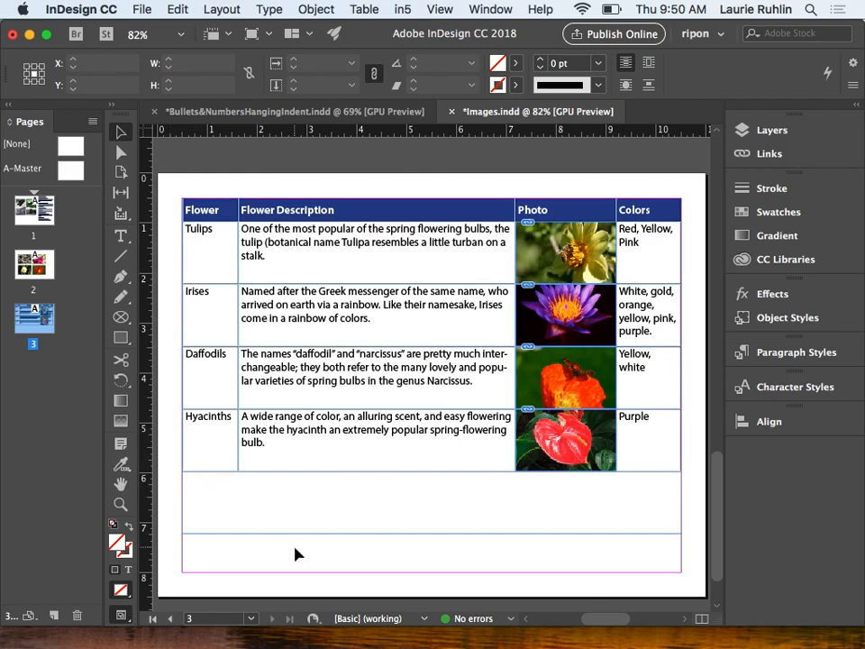
# Add page 4 and place Butterfly6.jpg on it at about 9.93 in wide and 8.24 in high
pyautogui.click(53, 616)
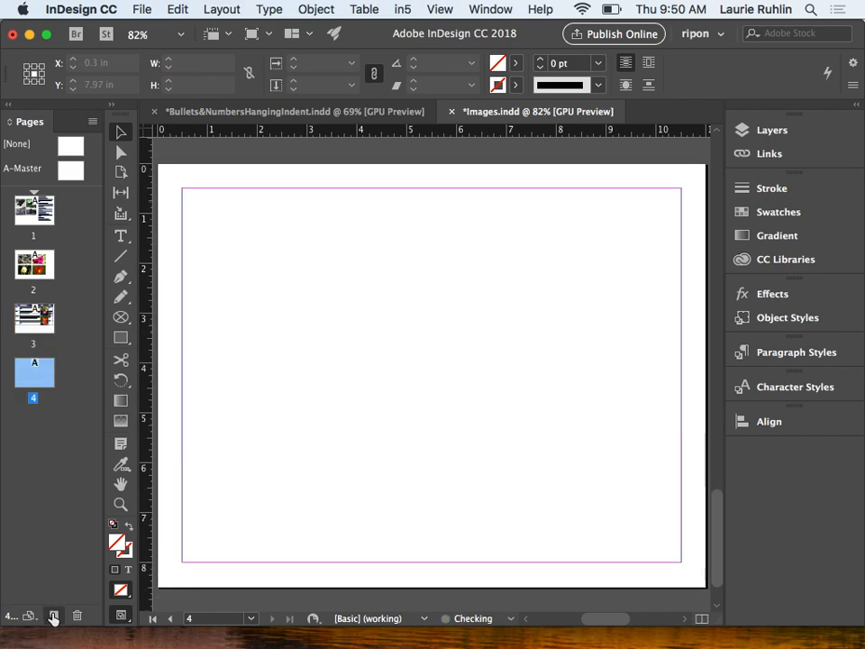
pyautogui.press('super+d')
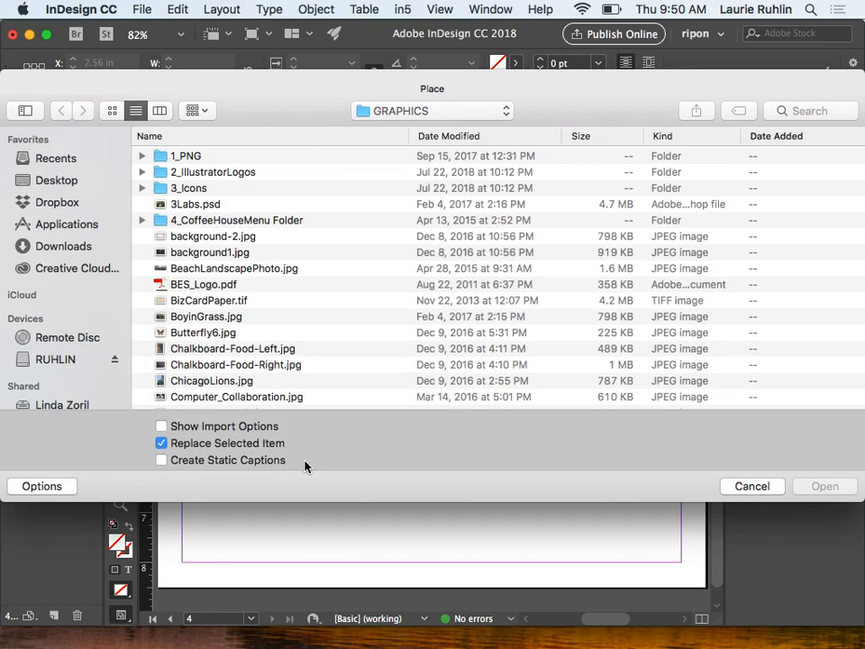
pyautogui.scroll(-2, 225, 330)
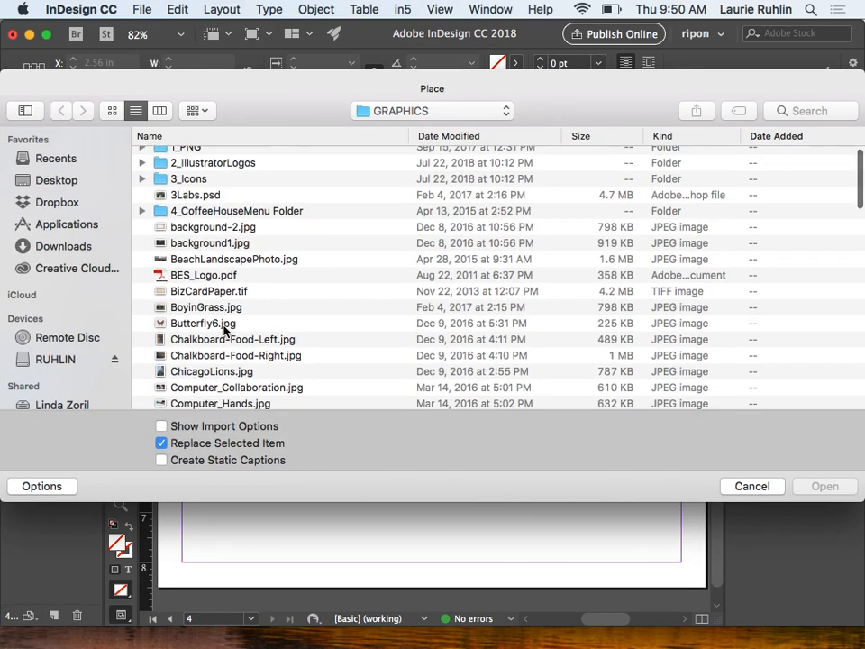
pyautogui.scroll(-5, 219, 331)
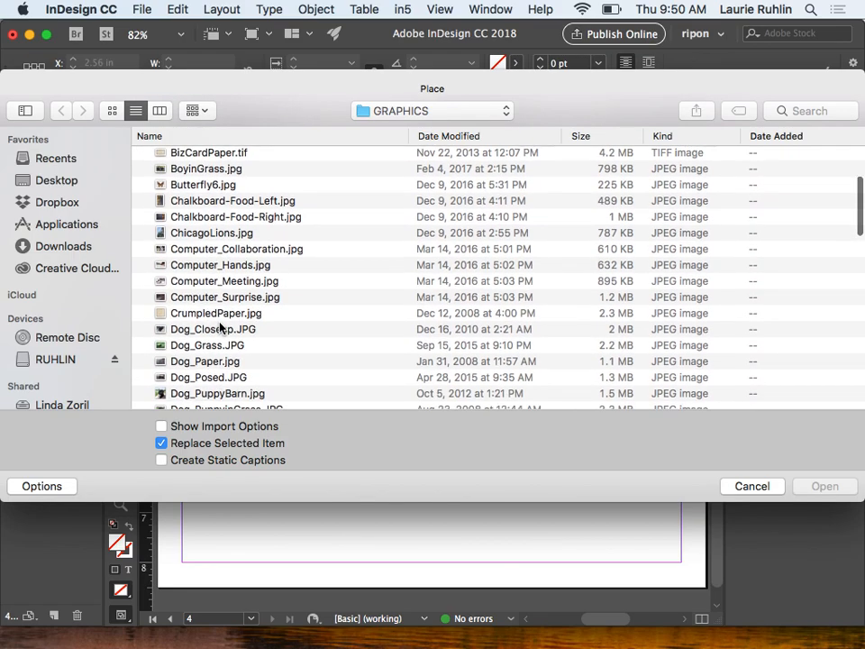
pyautogui.doubleClick(205, 181)
pyautogui.click(257, 222)
pyautogui.moveTo(315, 294); pyautogui.dragTo(261, 262)
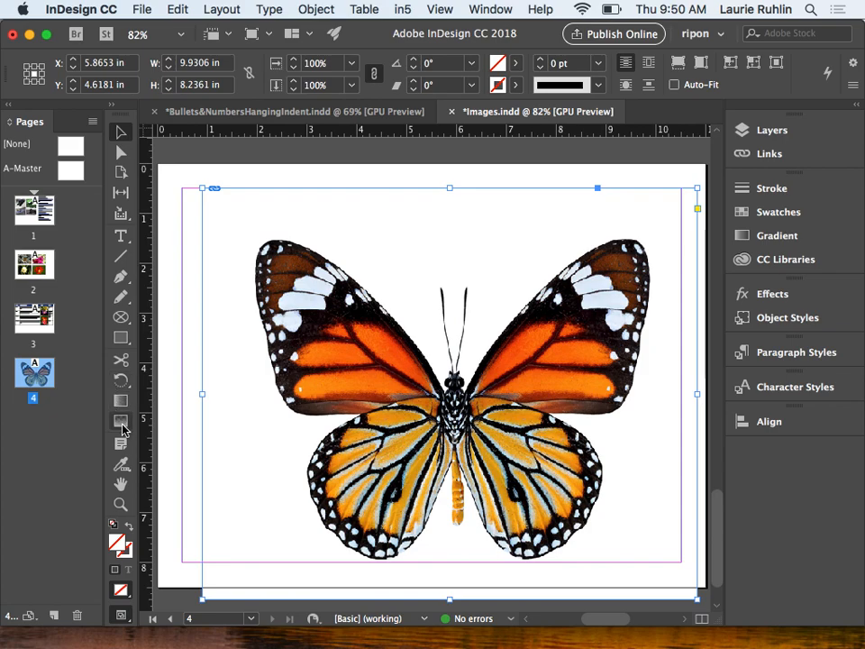
# Sample a color theme from the butterfly image with the Color Theme tool and move the theme bar above the wings
pyautogui.click(124, 470)
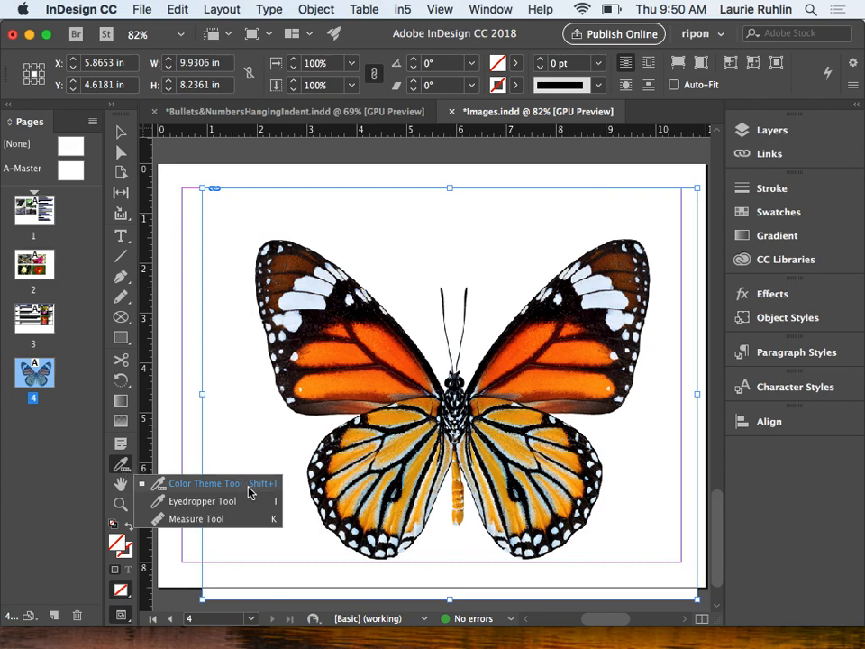
pyautogui.click(203, 484)
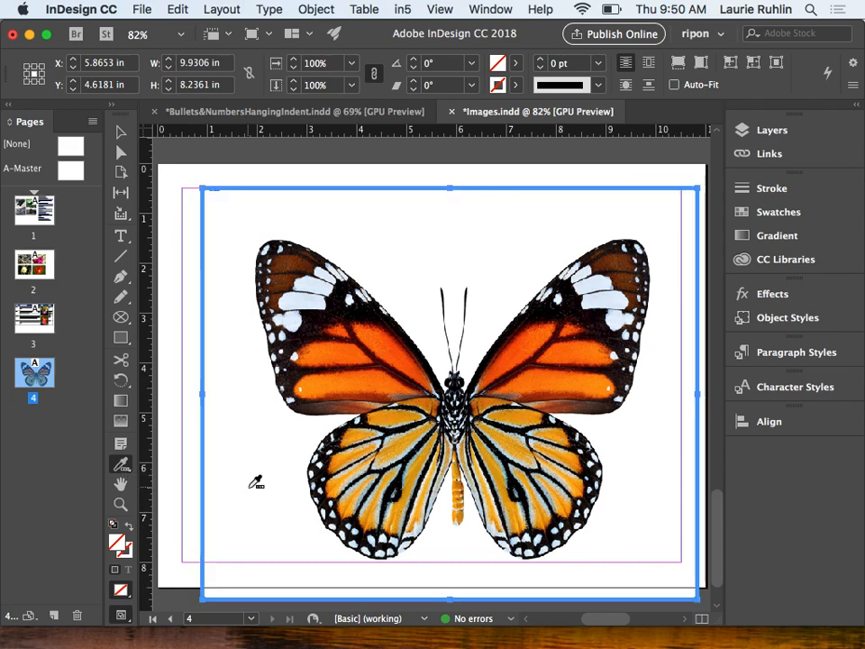
pyautogui.click(354, 370)
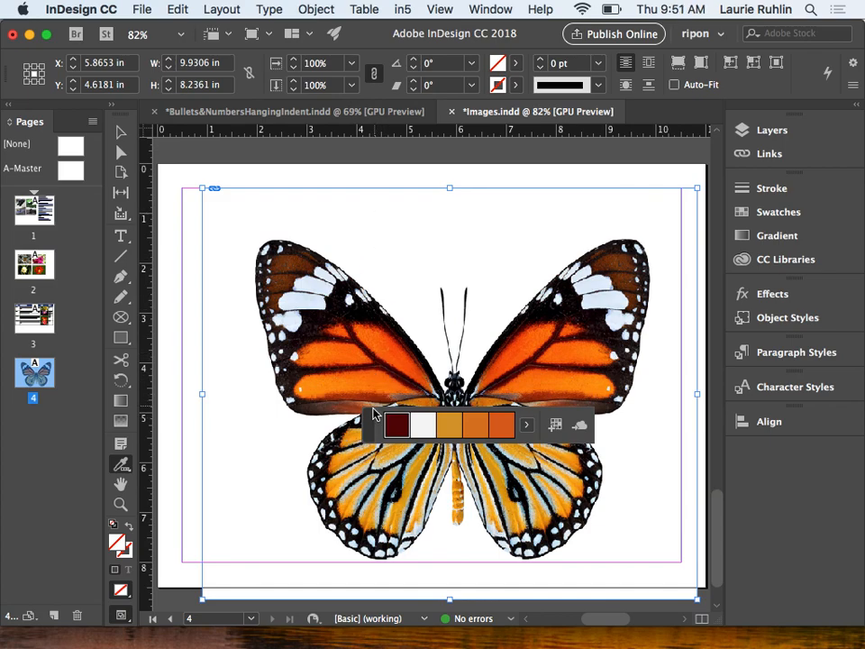
pyautogui.moveTo(374, 425); pyautogui.dragTo(357, 226)
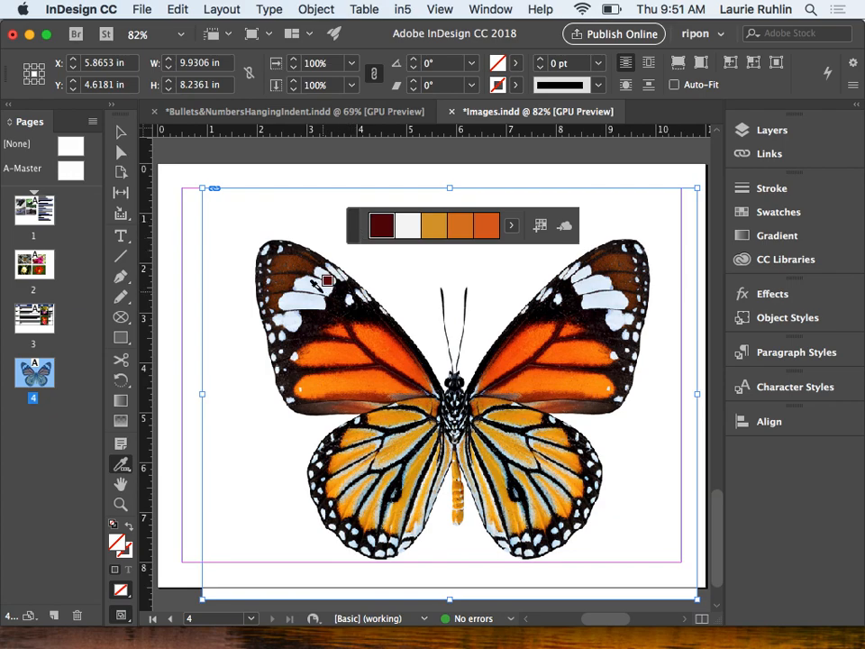
# Sample alternative color themes from the butterfly's upper-left wing, lower-right wing and upper-right wing
pyautogui.moveTo(275, 280); pyautogui.dragTo(372, 365)
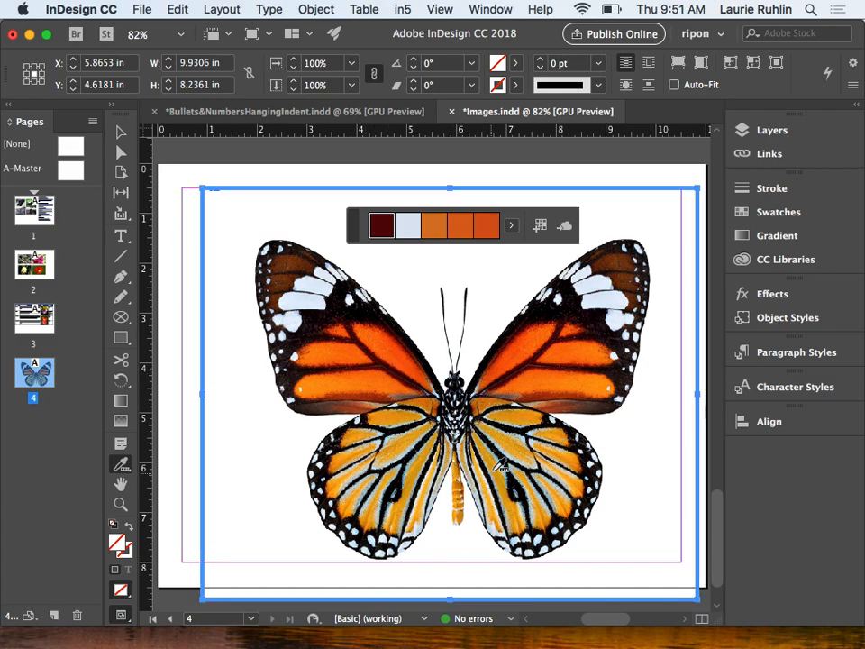
pyautogui.click(563, 491)
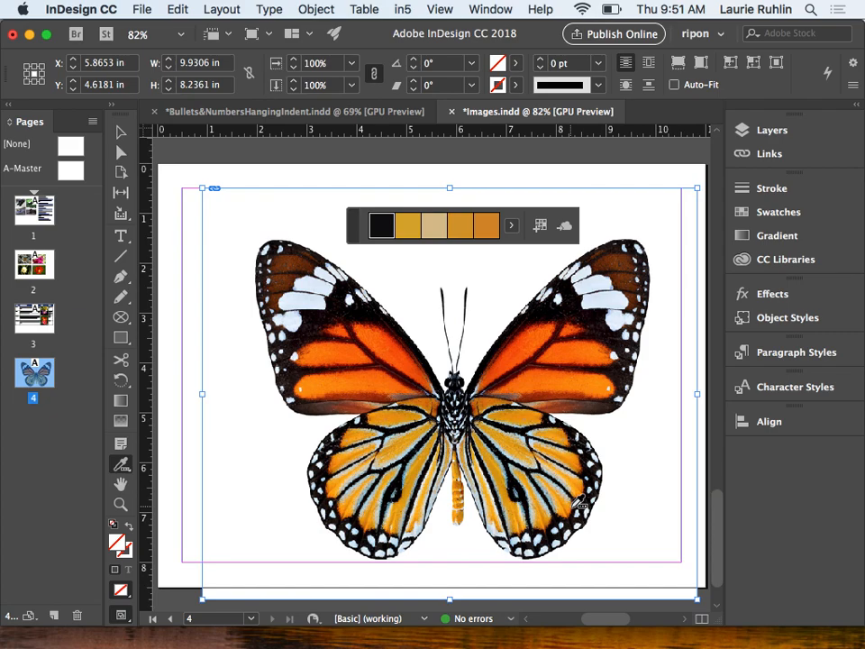
pyautogui.moveTo(515, 343); pyautogui.dragTo(589, 369)
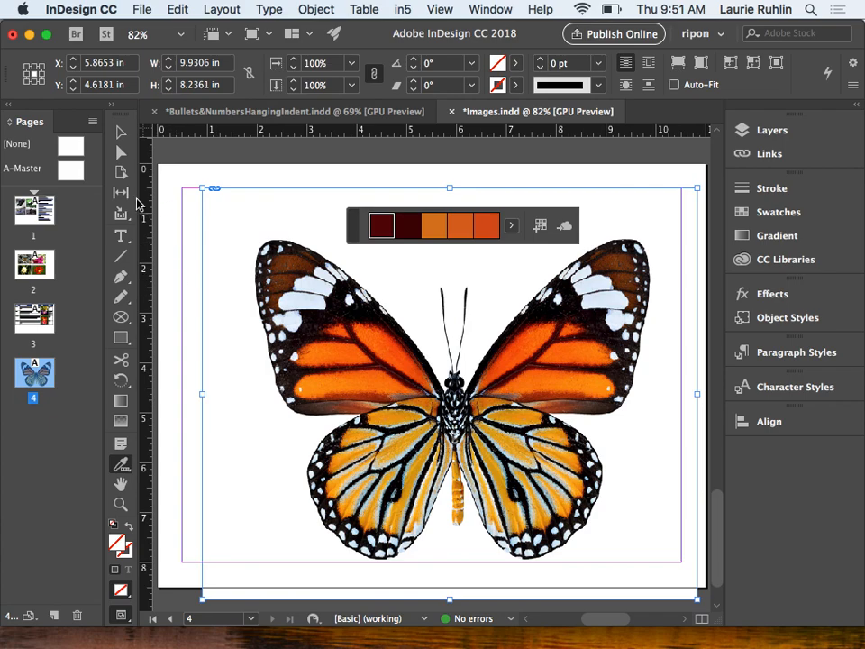
# Clear the sampled theme, reselect the butterfly and sample a theme based on one orange shade of the upper-left wing
pyautogui.click(120, 135)
pyautogui.click(180, 303)
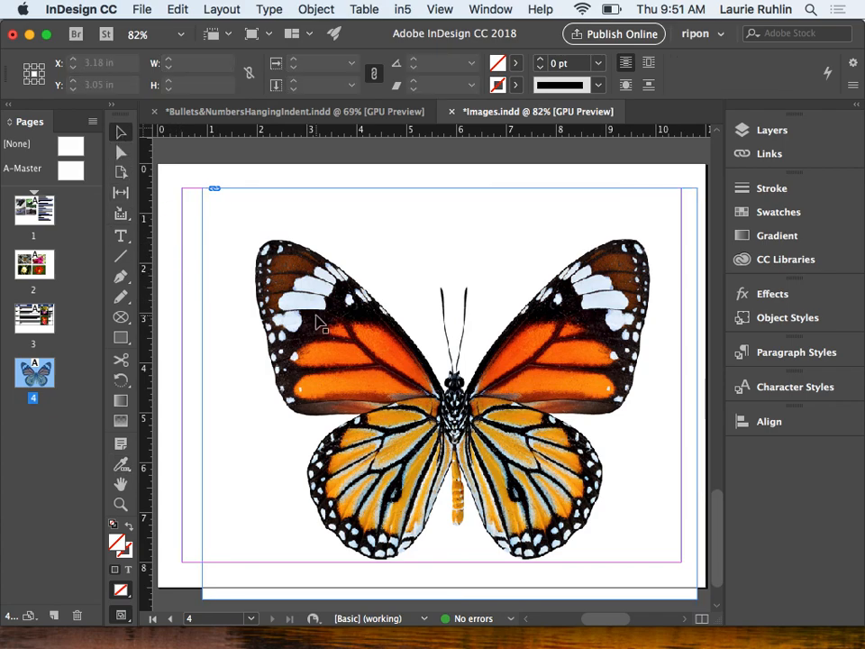
pyautogui.click(306, 326)
pyautogui.click(121, 464)
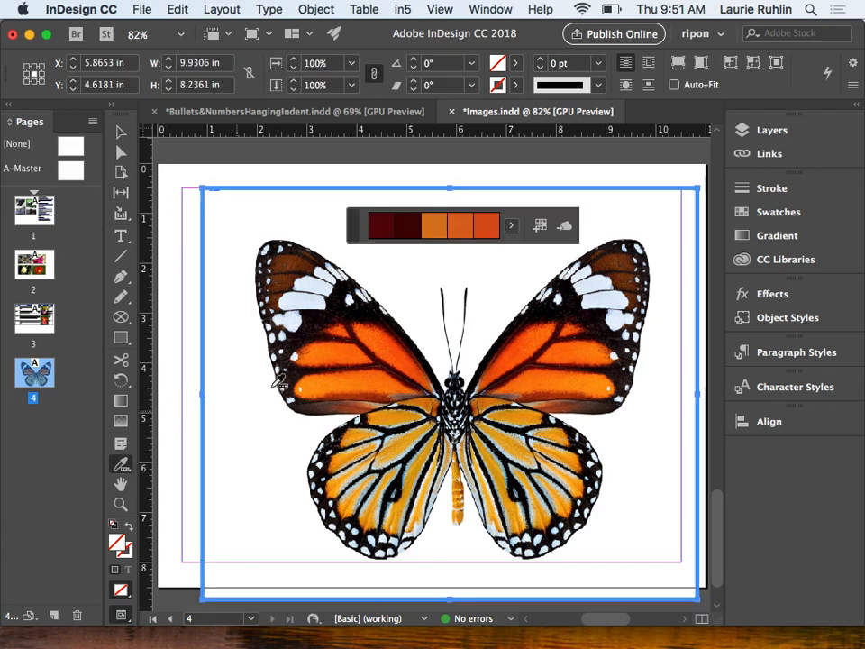
pyautogui.click(334, 350)
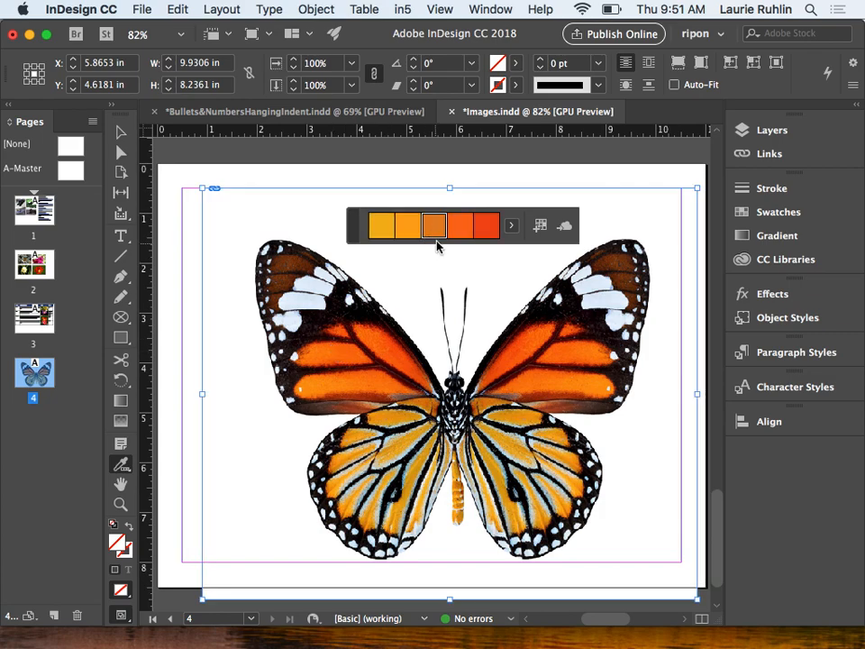
pyautogui.moveTo(437, 234)
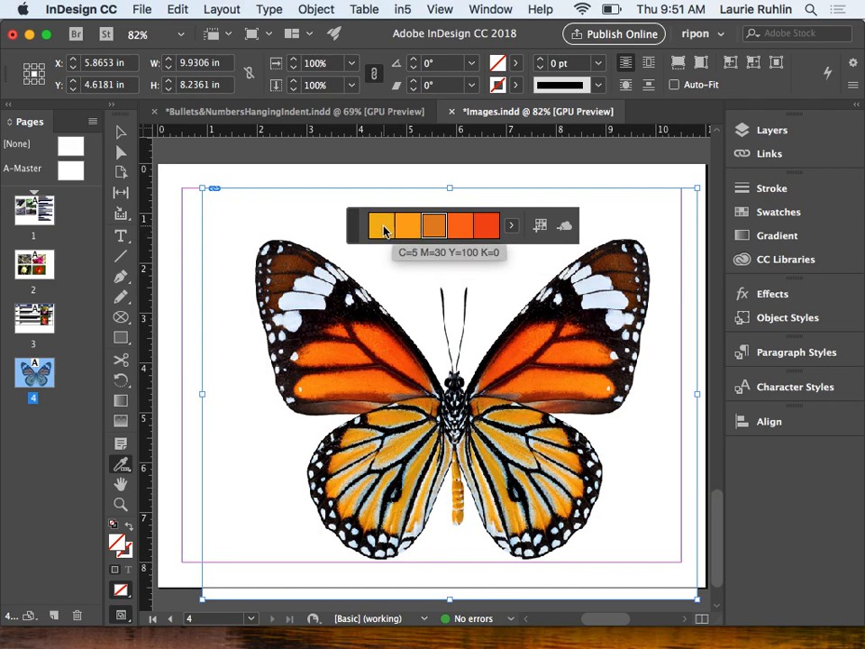
pyautogui.moveTo(434, 232); pyautogui.dragTo(510, 258)
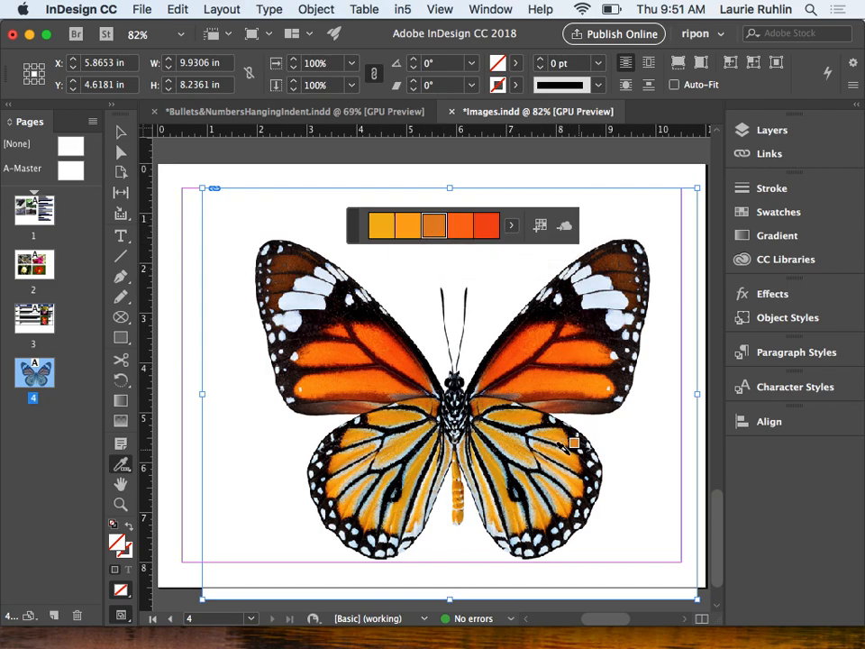
# Sample the butterfly's overall theme, reset it, and sample one based on the brown of the upper-right wing tip
pyautogui.keyDown('alt'); pyautogui.click(616, 258); pyautogui.keyUp('alt')
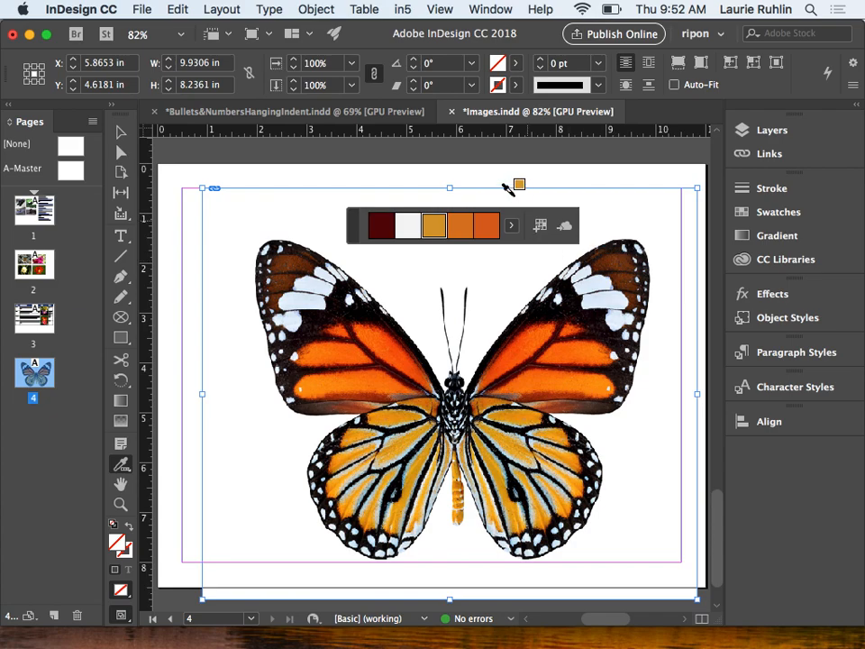
pyautogui.click(121, 132)
pyautogui.click(200, 178)
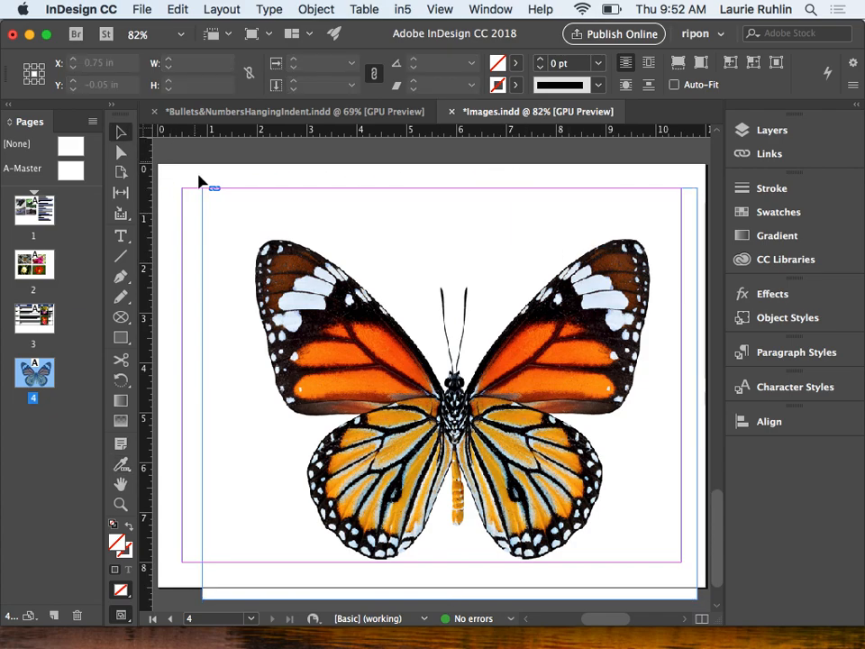
pyautogui.click(265, 234)
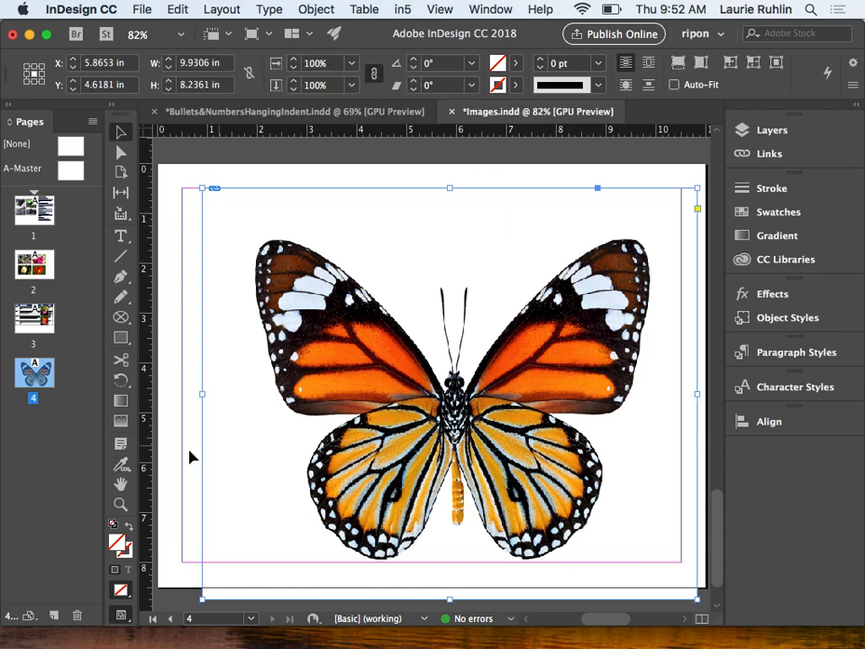
pyautogui.click(121, 463)
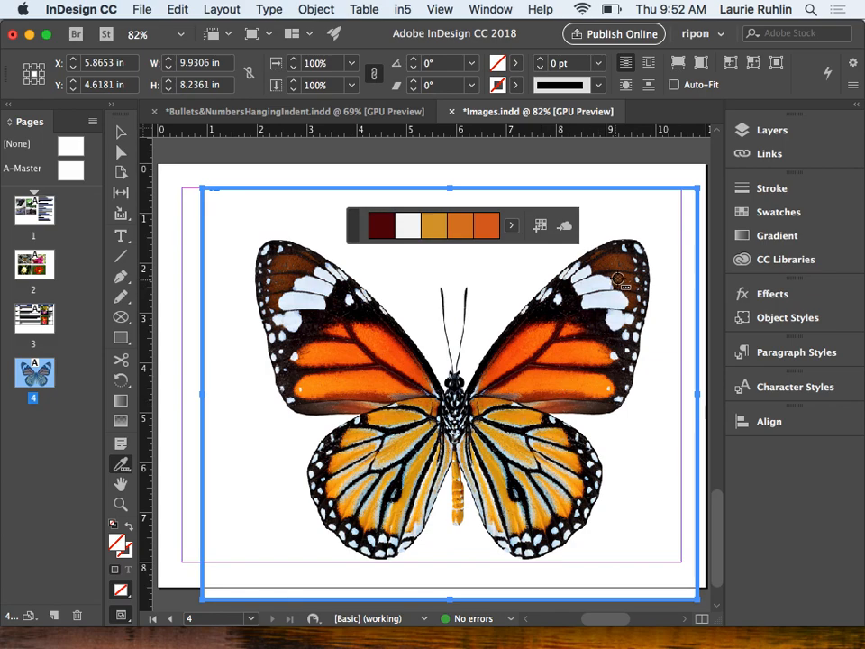
pyautogui.click(620, 261)
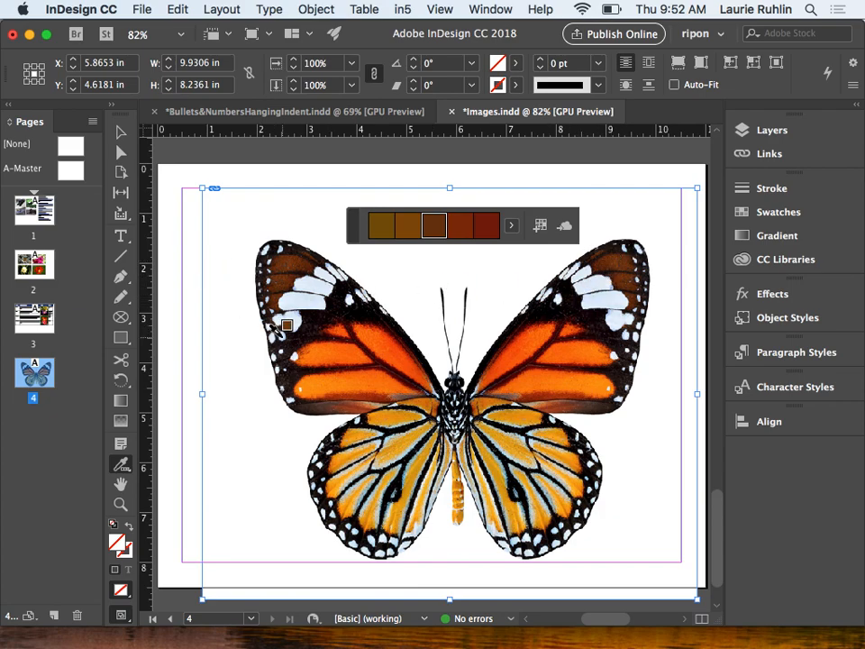
# Resample the butterfly's theme of dark red, white, gold and two oranges and add the whole theme to the swatches
pyautogui.press('v')
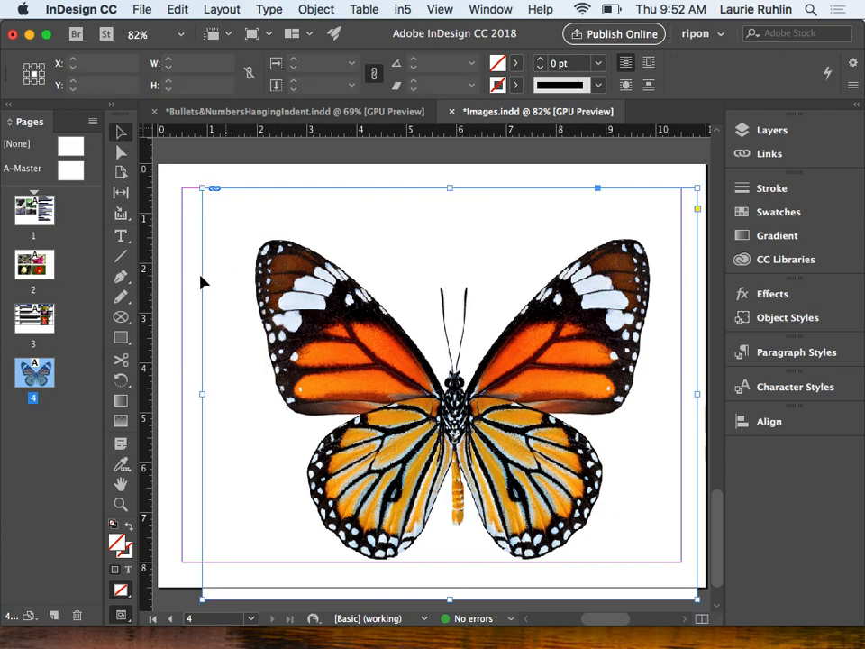
pyautogui.click(121, 464)
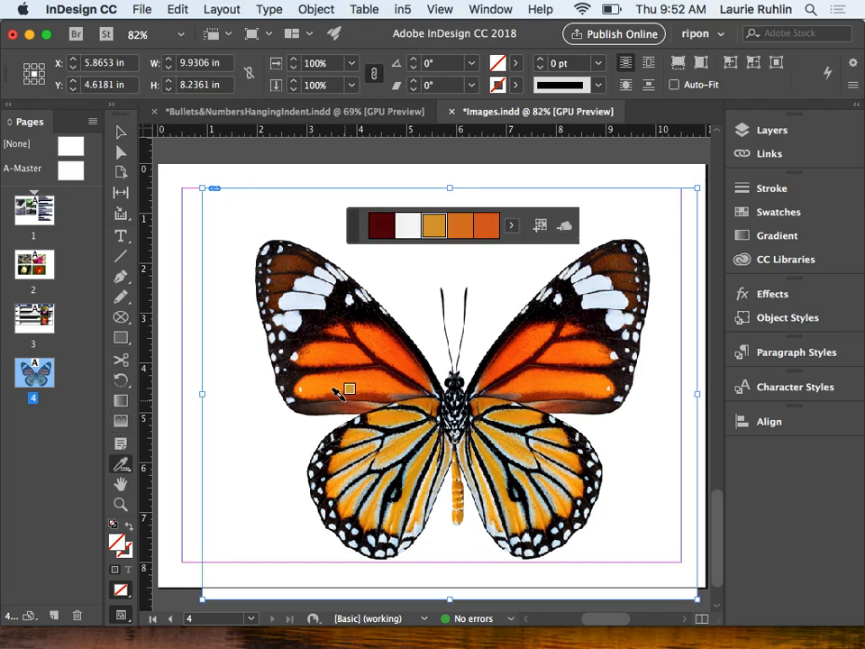
pyautogui.click(779, 214)
pyautogui.moveTo(665, 388); pyautogui.dragTo(676, 568)
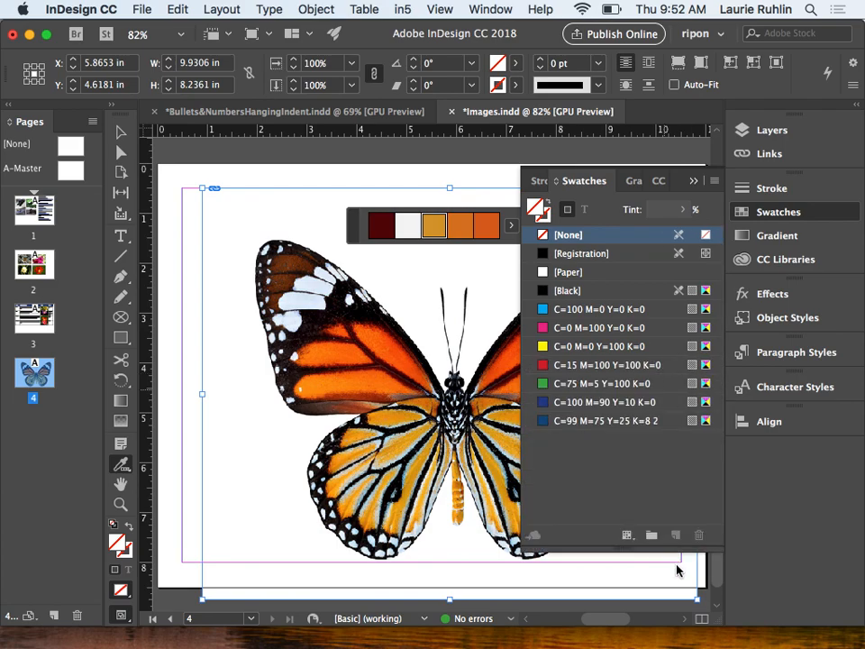
pyautogui.moveTo(353, 225); pyautogui.dragTo(217, 190)
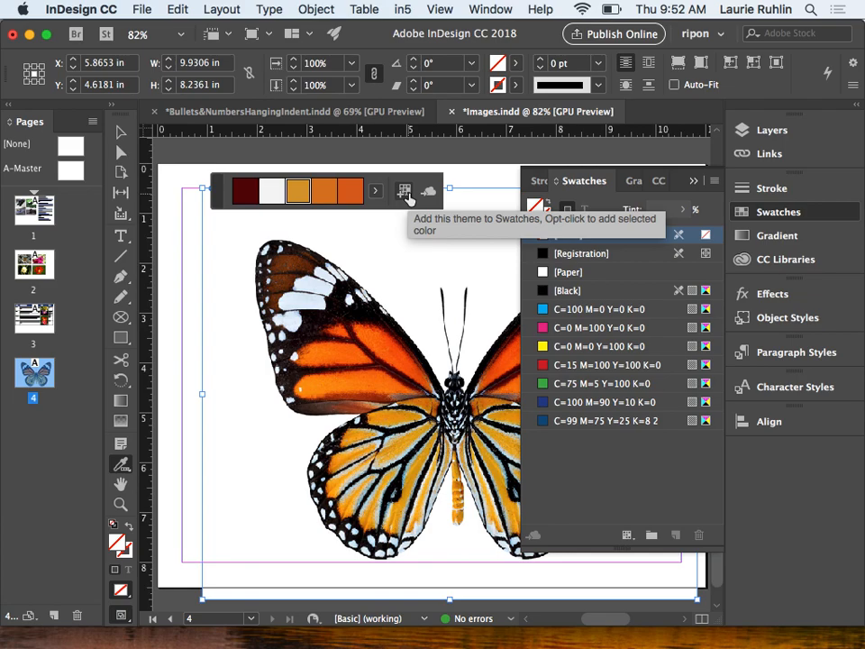
pyautogui.click(406, 195)
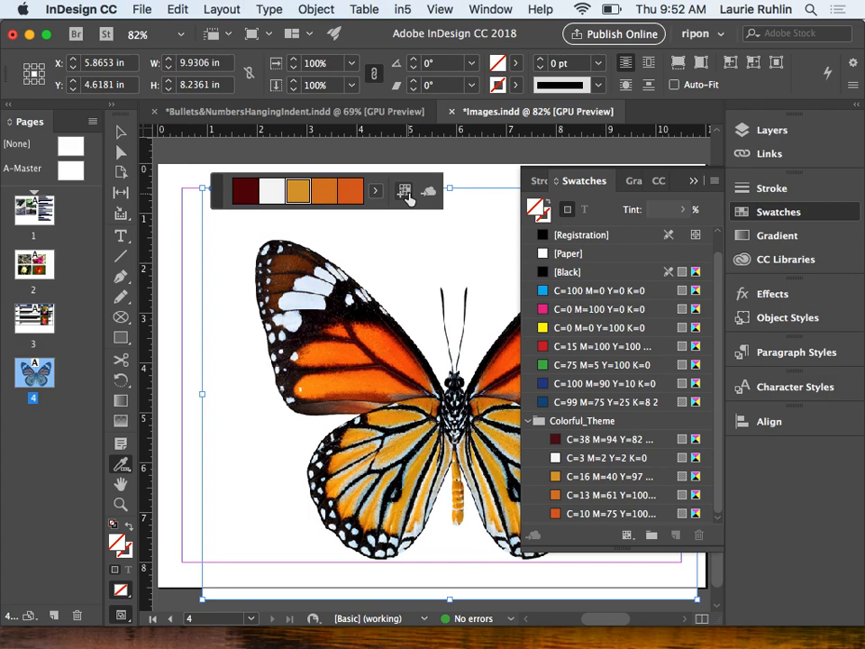
# Review the color conversion choices in the Color Theme Options and accept Convert as per document intent
pyautogui.doubleClick(122, 467)
pyautogui.moveTo(494, 85); pyautogui.dragTo(185, 208)
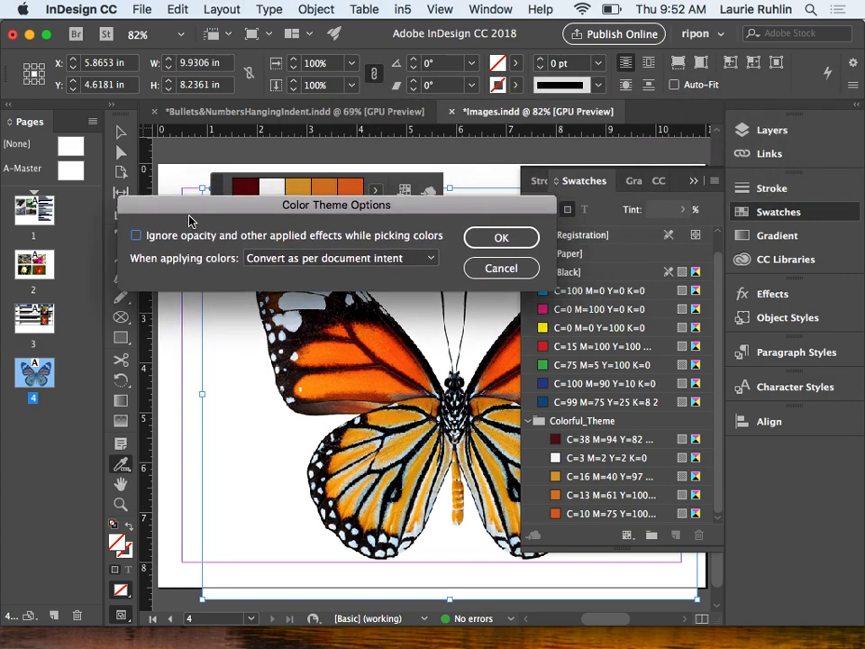
pyautogui.click(264, 259)
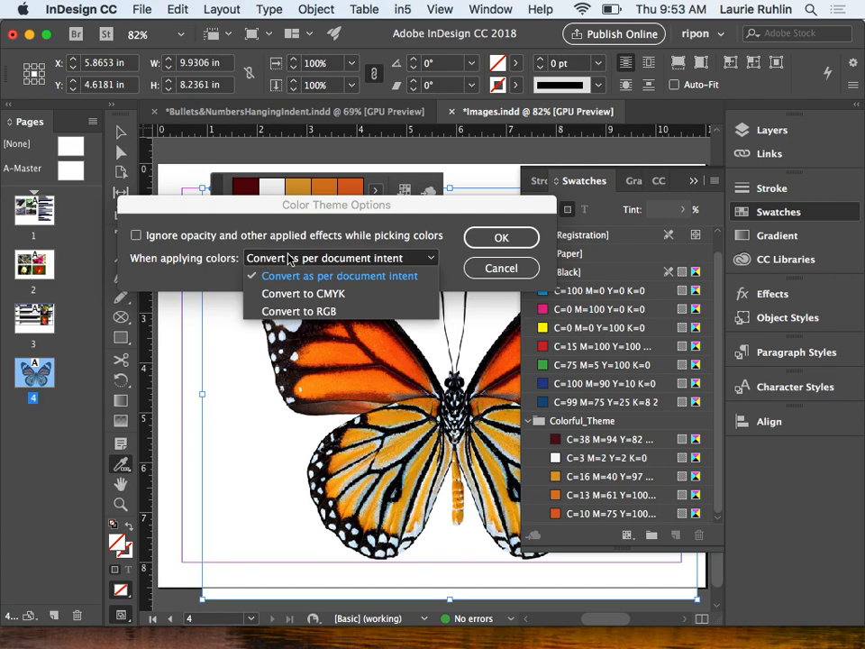
pyautogui.click(528, 246)
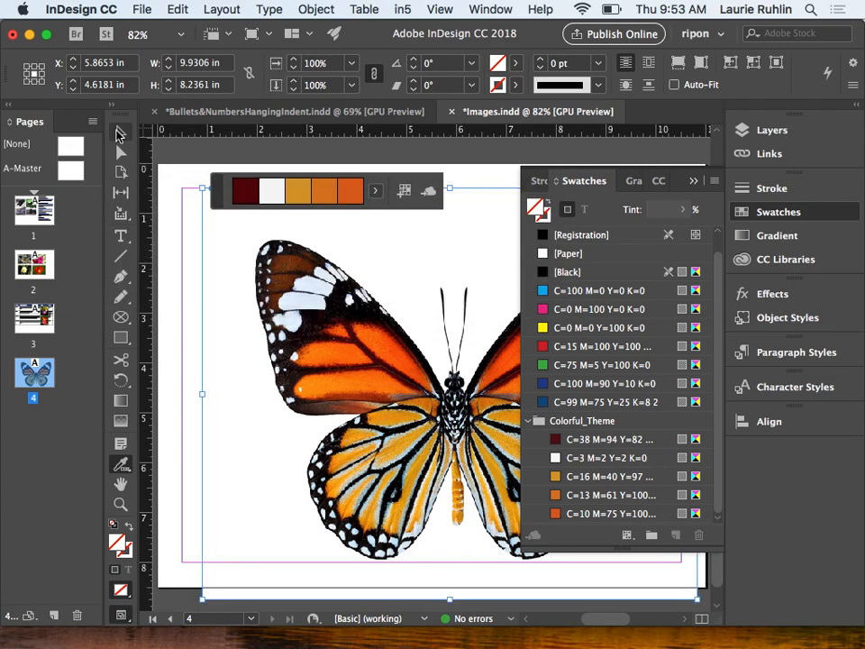
# Hide the swatches and delete the butterfly image from page 4
pyautogui.press('v')
pyautogui.click(591, 183)
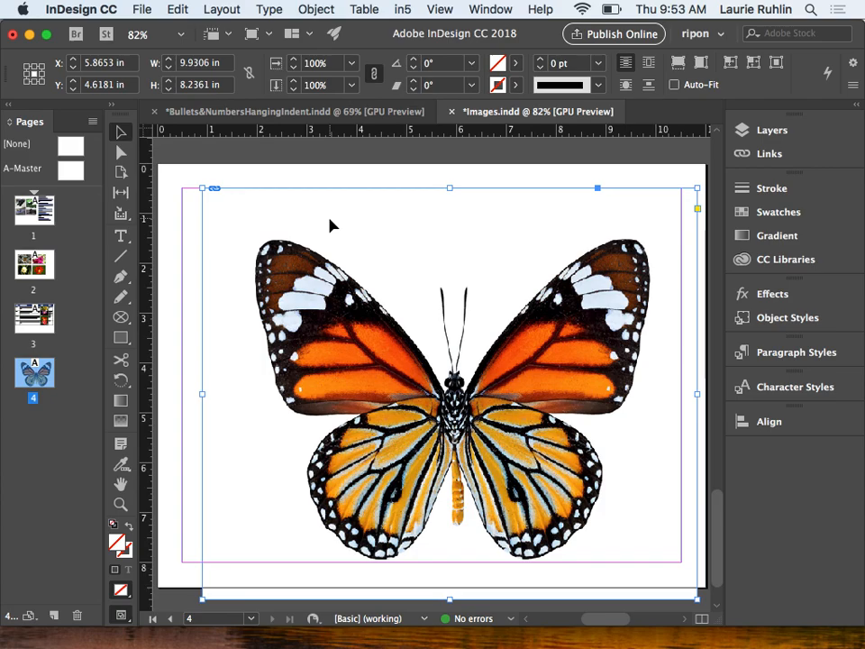
pyautogui.scroll(-2, 330, 224)
pyautogui.press('Delete')
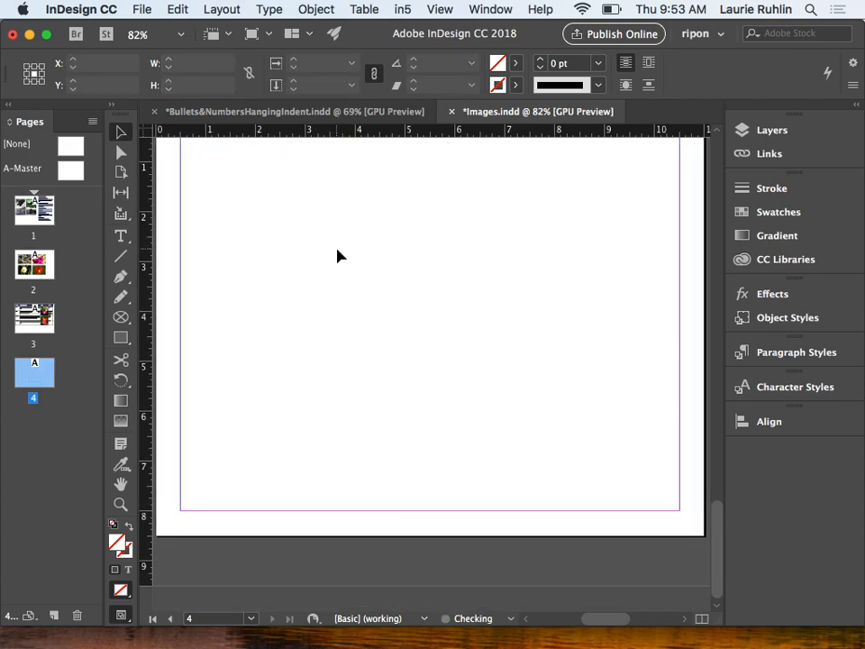
# Open BordersShading_Anchor_PhiLInD.indd from the DemoFiles folder
pyautogui.press('super+o')
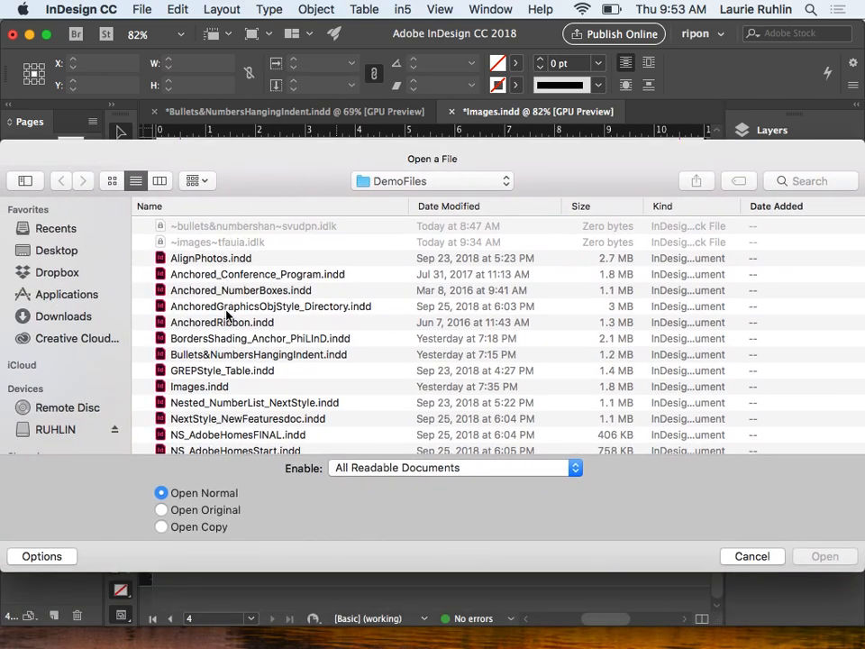
pyautogui.click(228, 338)
pyautogui.doubleClick(227, 338)
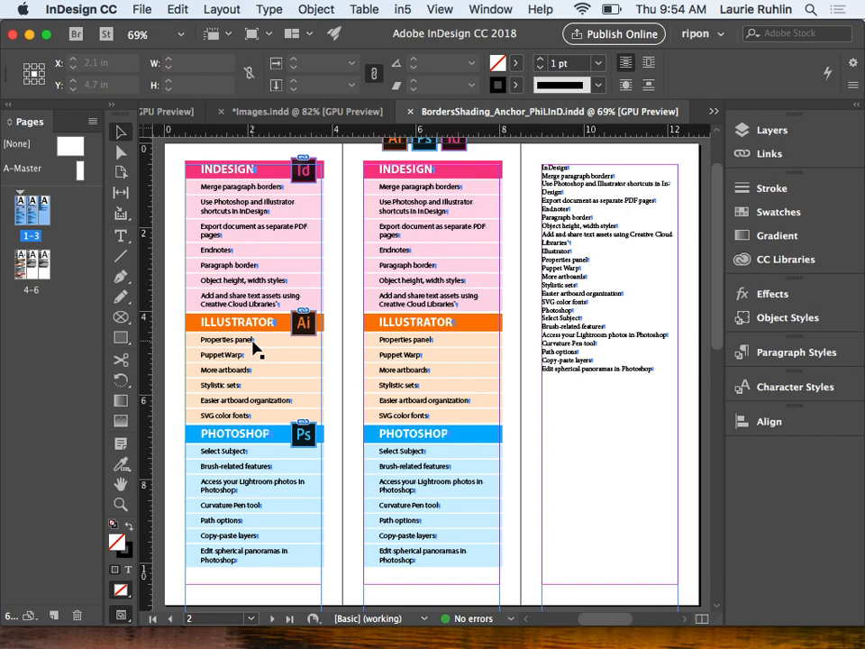
# Enlarge the Illustrator line in the unformatted text frame on page 3 to 26 pt
pyautogui.doubleClick(564, 252)
pyautogui.press('super+equal')
pyautogui.press('super+equal')
pyautogui.press('super+equal')
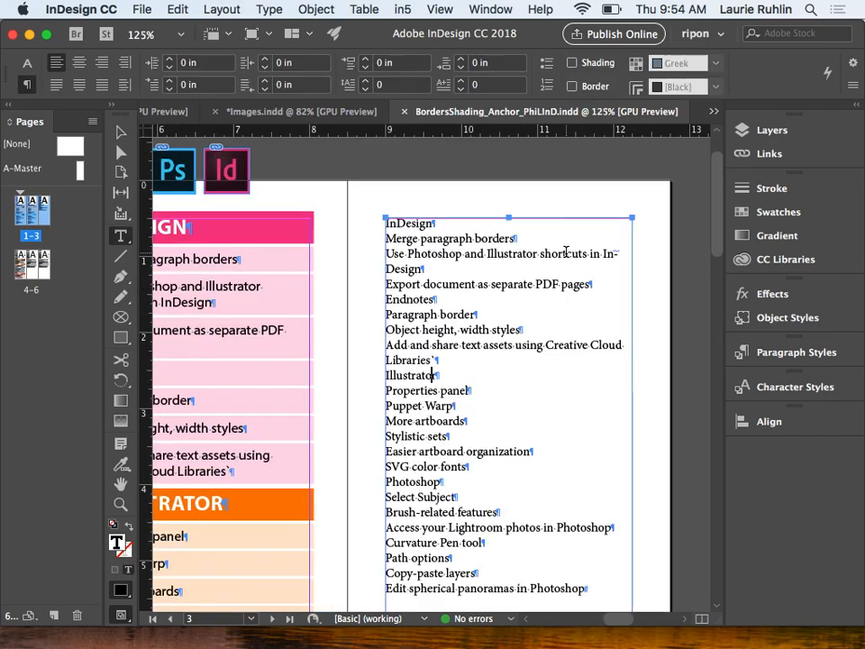
pyautogui.moveTo(458, 329); pyautogui.dragTo(512, 279)
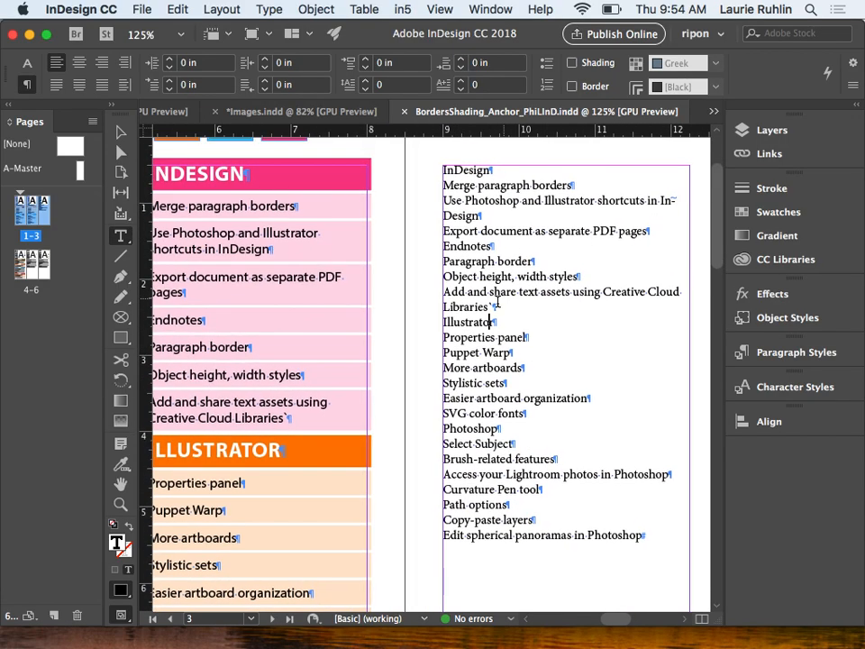
pyautogui.tripleClick(470, 333)
pyautogui.doubleClick(467, 320)
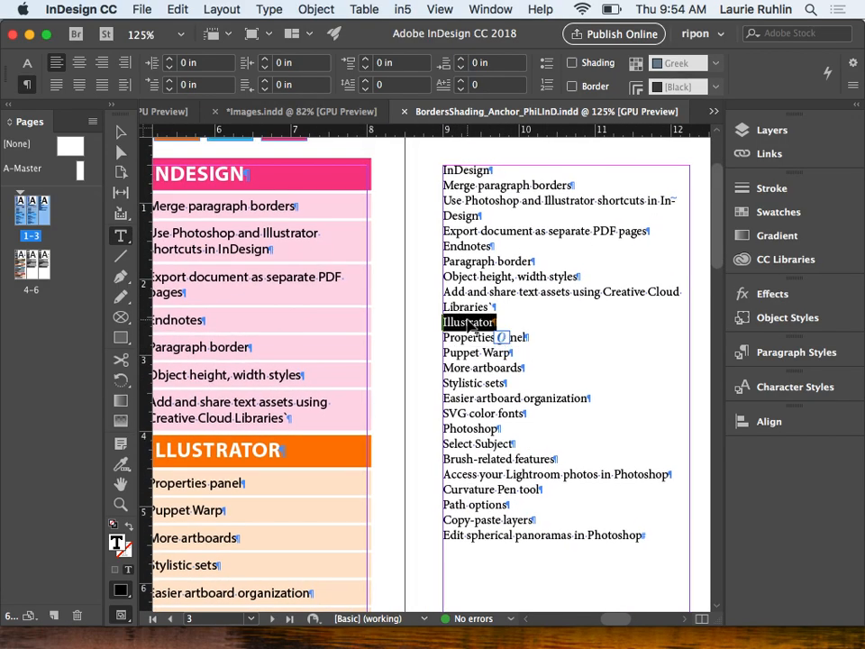
pyautogui.press('super+shift+period')
pyautogui.press('super+shift+period')
pyautogui.press('super+shift+period')
pyautogui.press('super+shift+period')
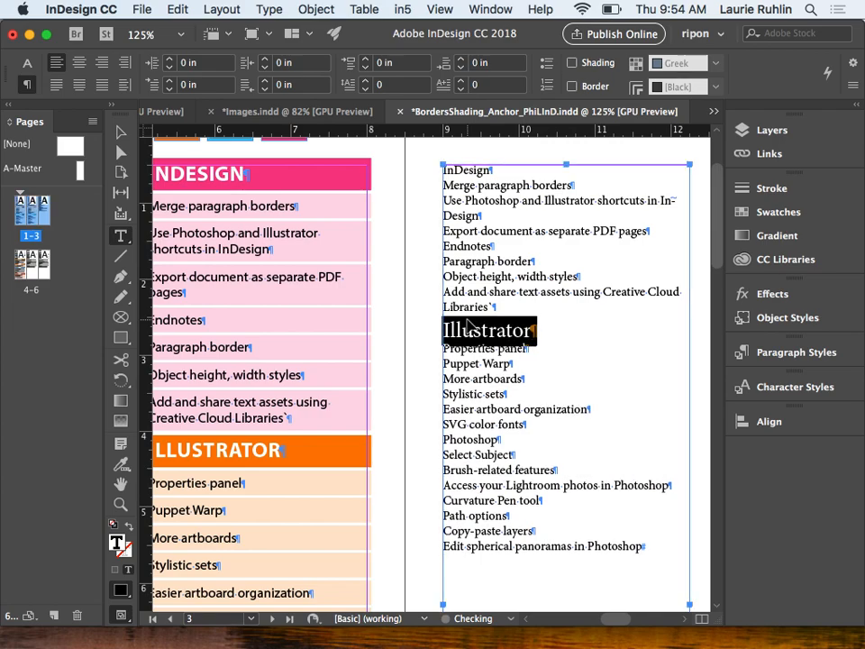
pyautogui.press('super+shift+period')
pyautogui.press('super+shift+period')
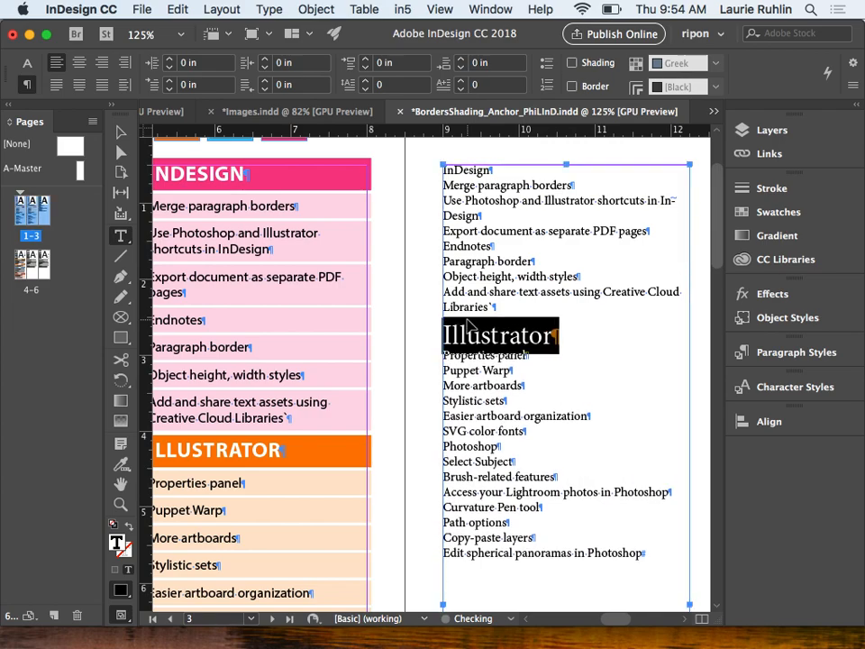
# Set the selected Illustrator line in the unformatted text frame to Myriad Pro Bold
pyautogui.click(27, 63)
pyautogui.click(88, 63)
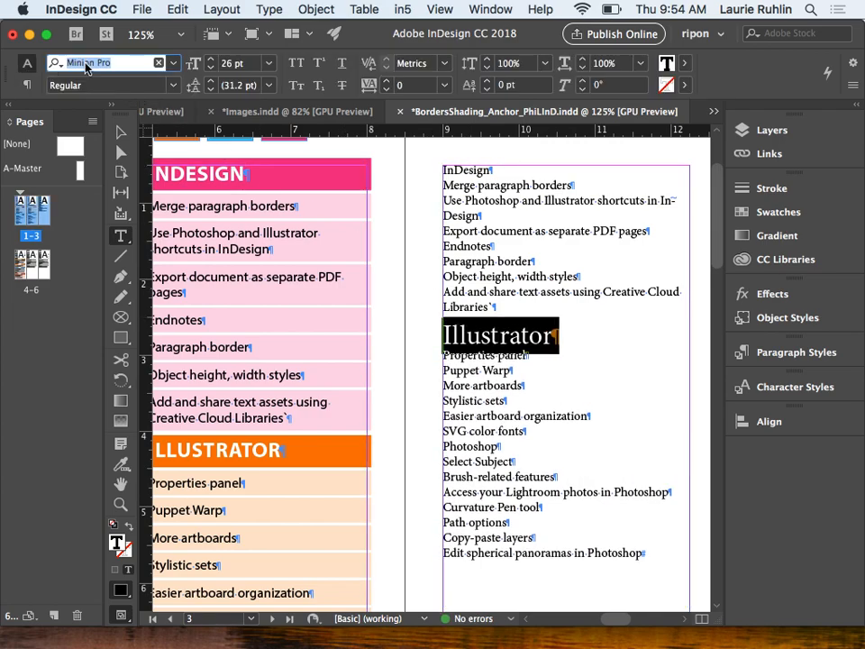
pyautogui.write('mt')
pyautogui.press('BackSpace')
pyautogui.write('y')
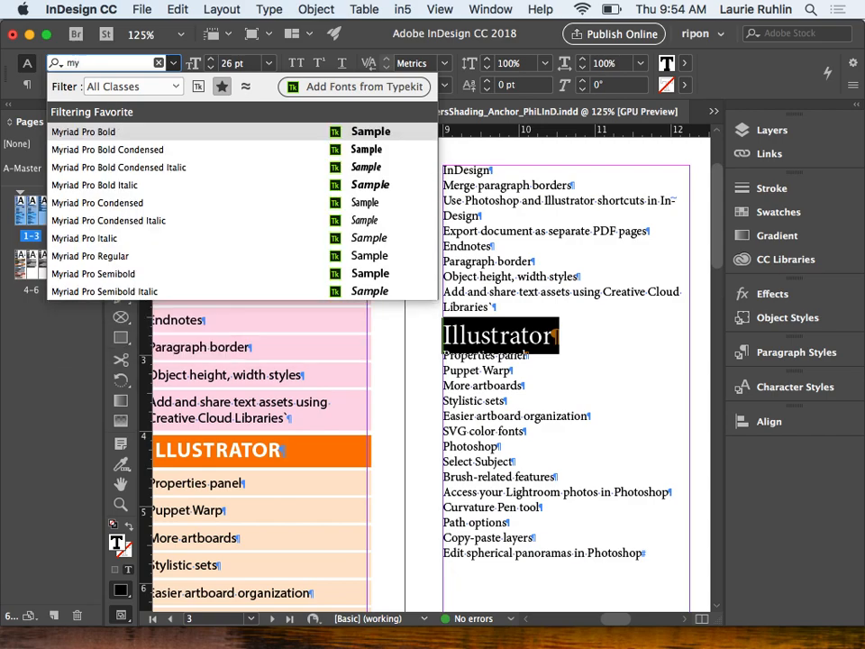
pyautogui.press('Return')
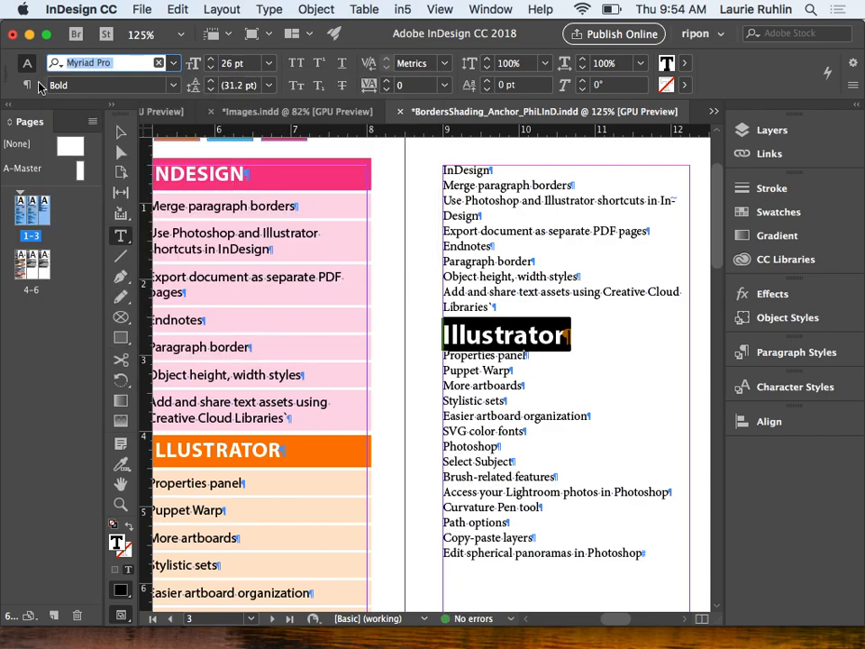
# Give the Illustrator heading 0.125 in of space before and 0.1875 in of space after
pyautogui.click(28, 85)
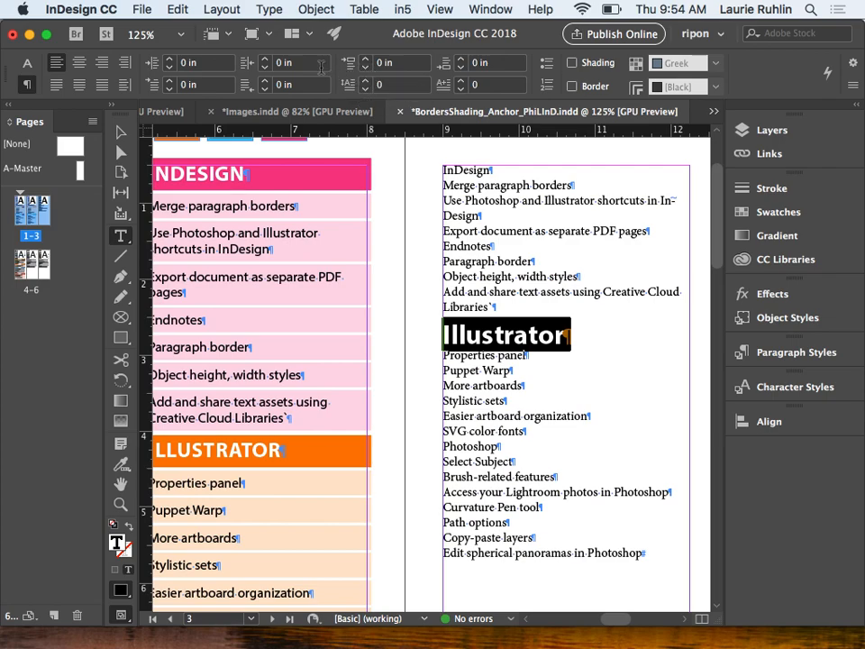
pyautogui.doubleClick(366, 60)
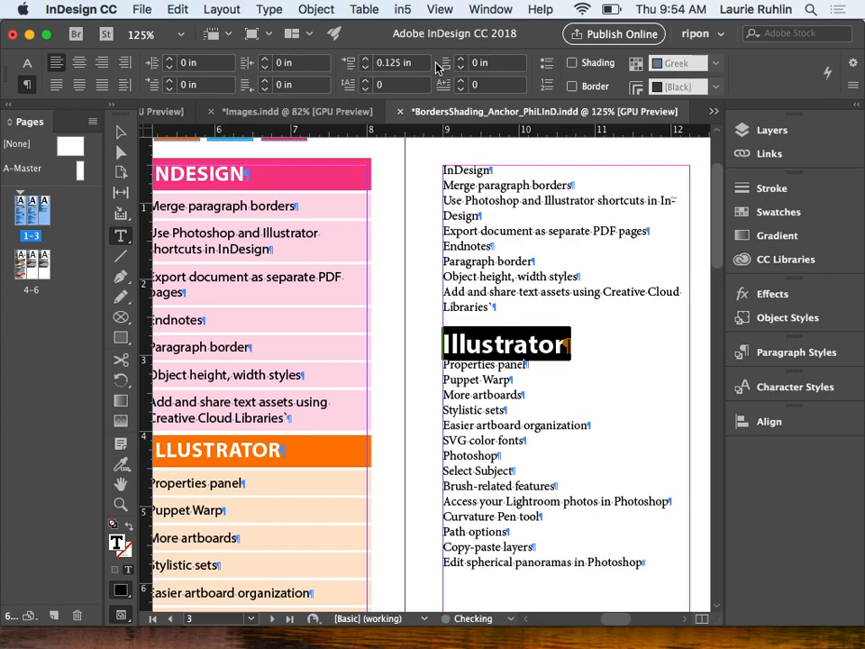
pyautogui.click(462, 60)
pyautogui.click(462, 61)
pyautogui.click(462, 60)
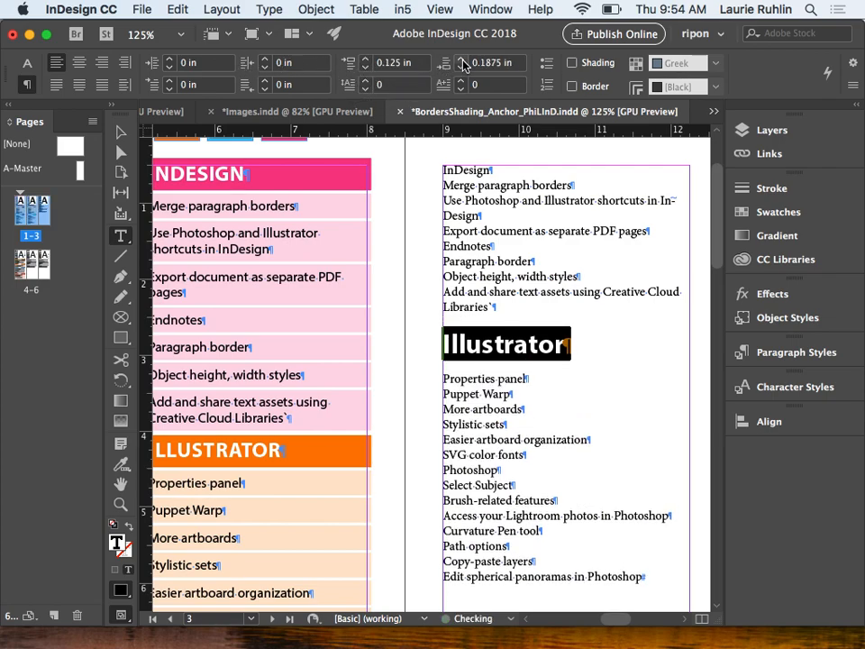
# Turn on paragraph shading for the Illustrator heading and color it with the ILLUSTRATOR2 swatch
pyautogui.click(509, 342)
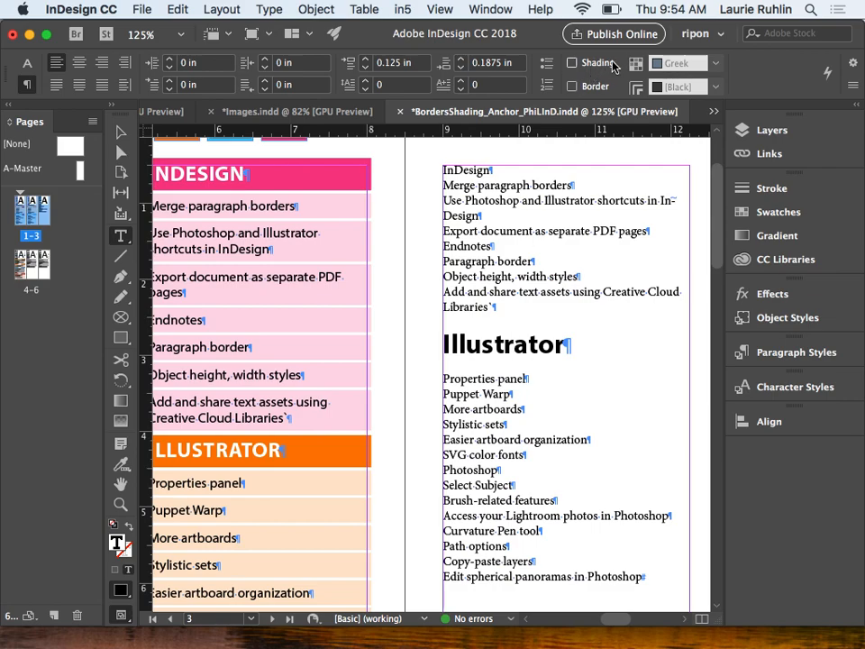
pyautogui.click(572, 63)
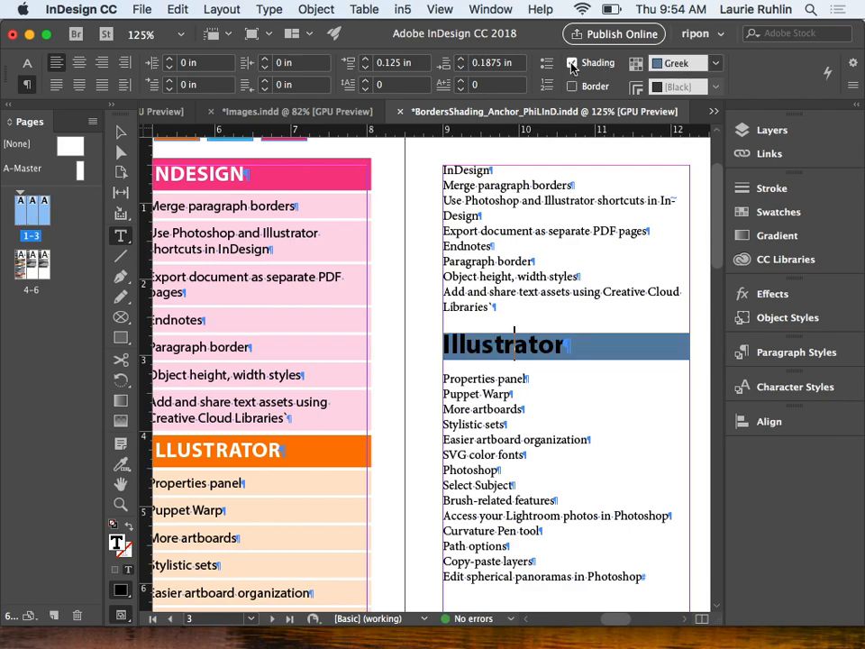
pyautogui.click(672, 63)
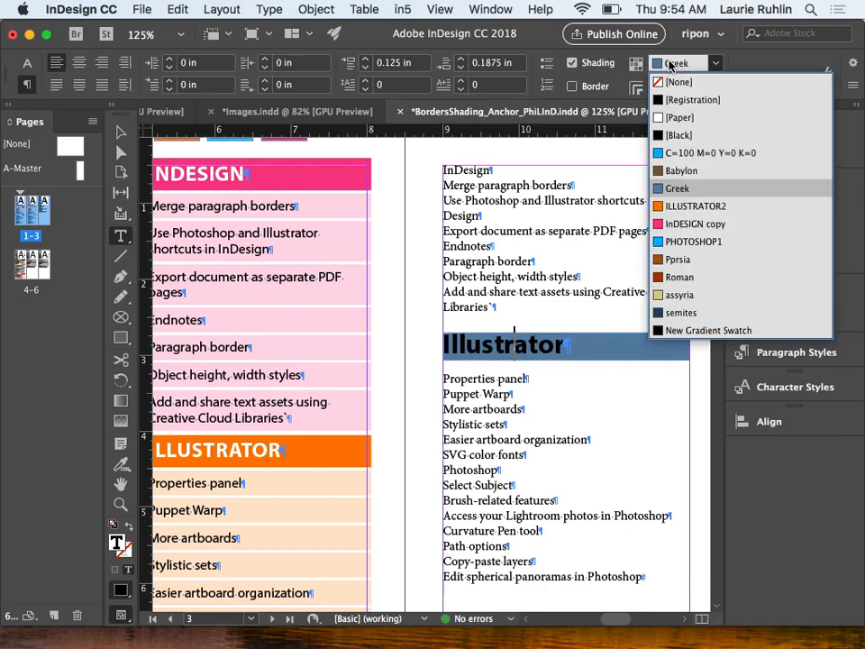
pyautogui.click(667, 207)
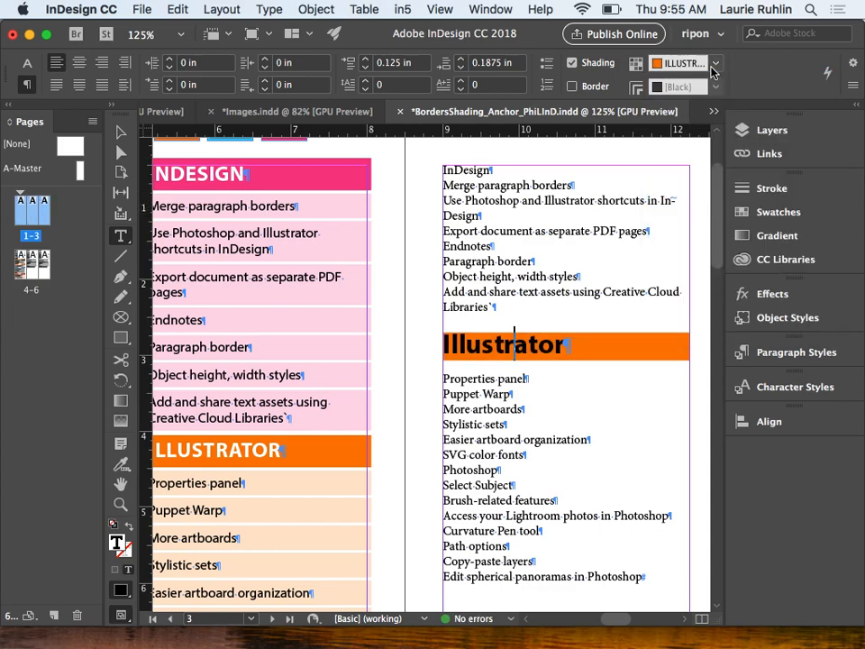
# View the detailed shading options for the Illustrator heading and close them with the settings as they are
pyautogui.keyDown('alt'); pyautogui.click(635, 68); pyautogui.keyUp('alt')
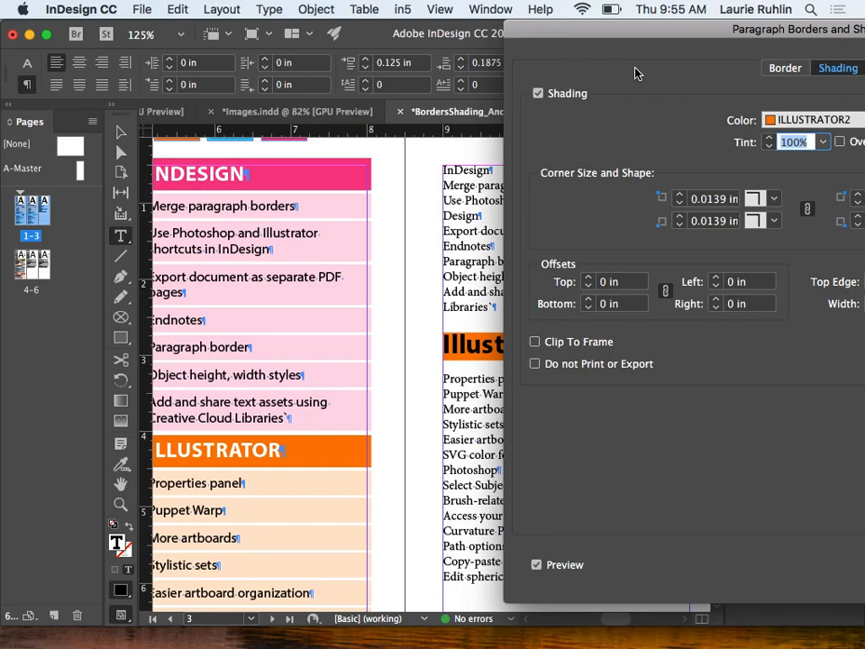
pyautogui.moveTo(655, 35); pyautogui.dragTo(244, 36)
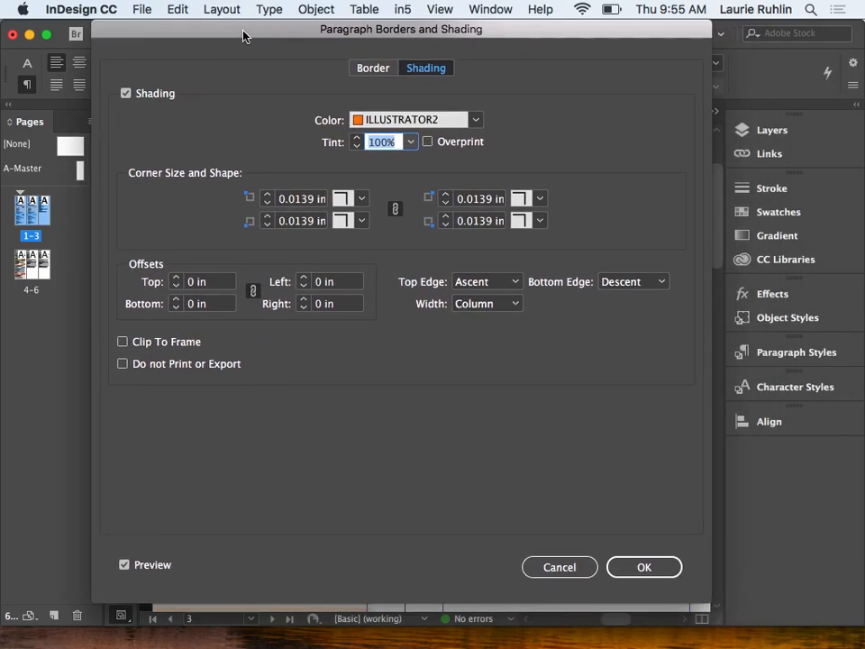
pyautogui.press('Return')
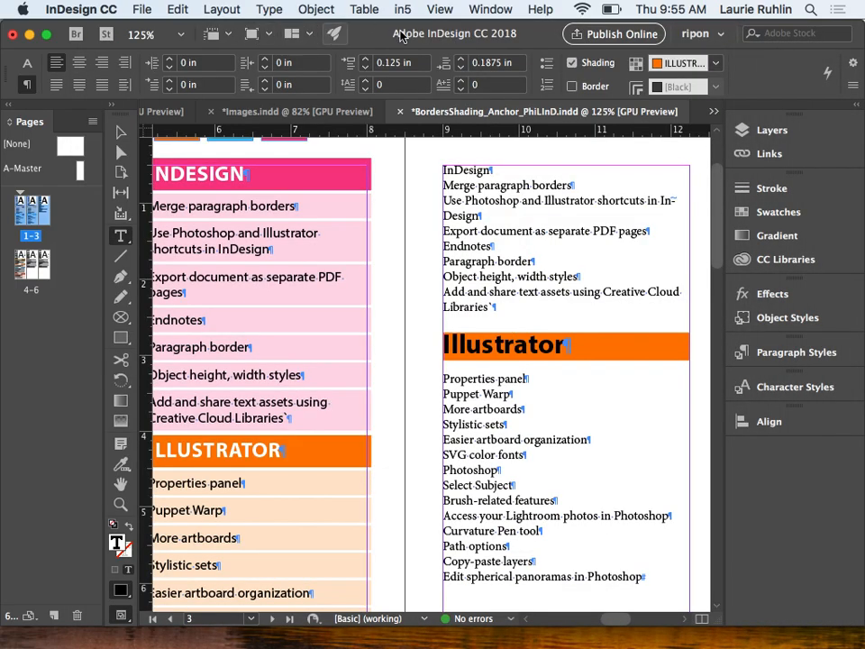
# Open Paragraph Borders and Shading for the heading, compare its Border and Shading settings, and bring up the Shading settings with the heading's shading in view
pyautogui.click(852, 85)
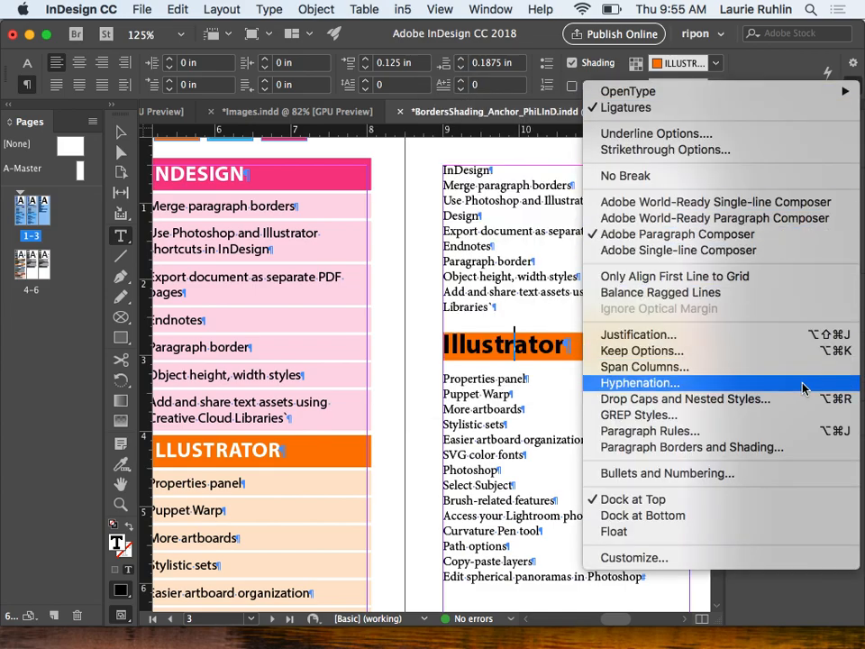
pyautogui.click(792, 448)
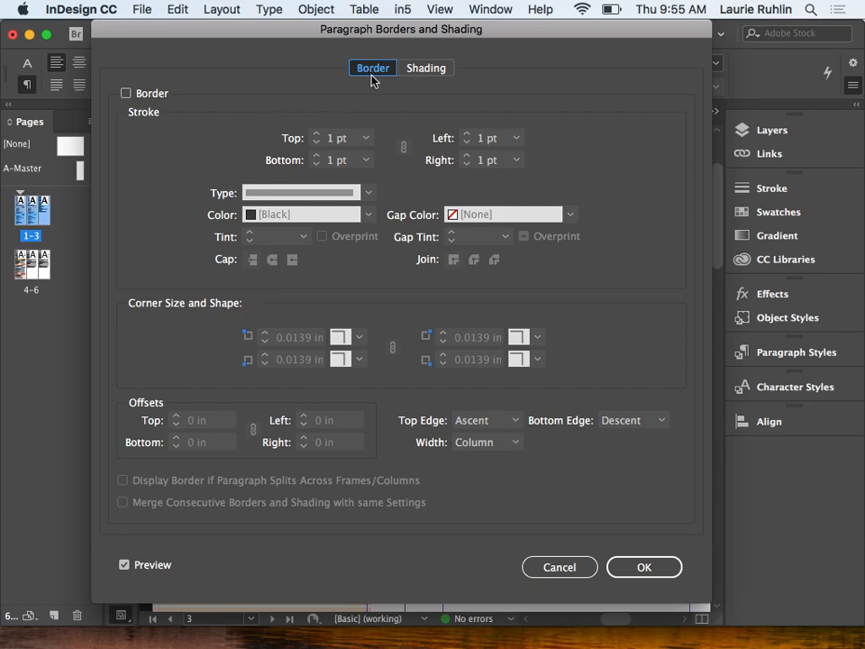
pyautogui.click(430, 72)
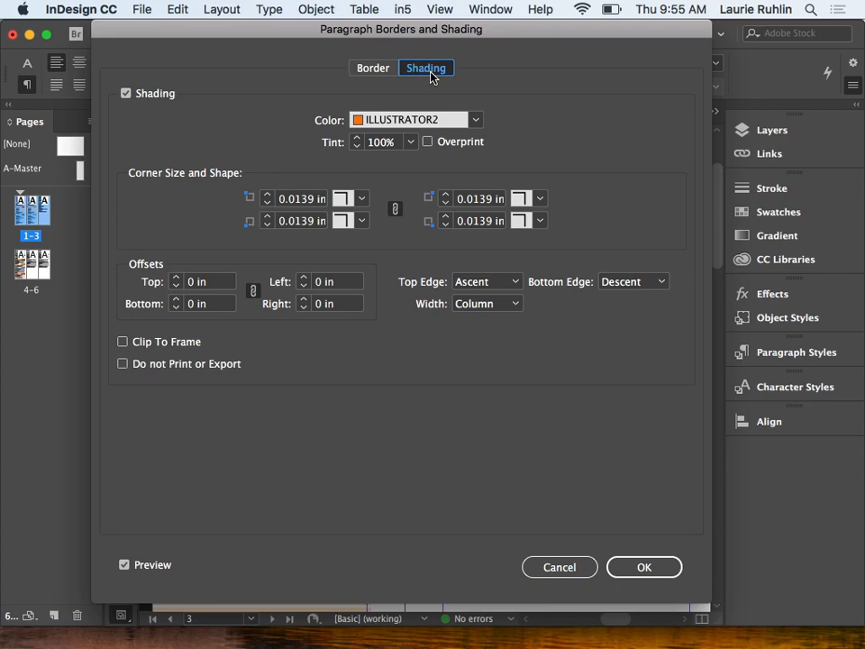
pyautogui.click(377, 71)
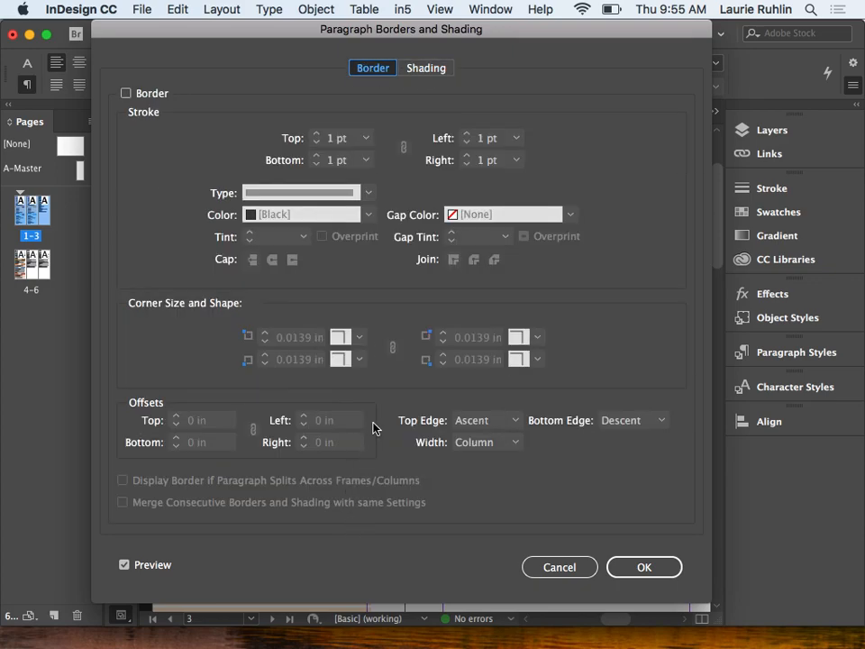
pyautogui.click(428, 72)
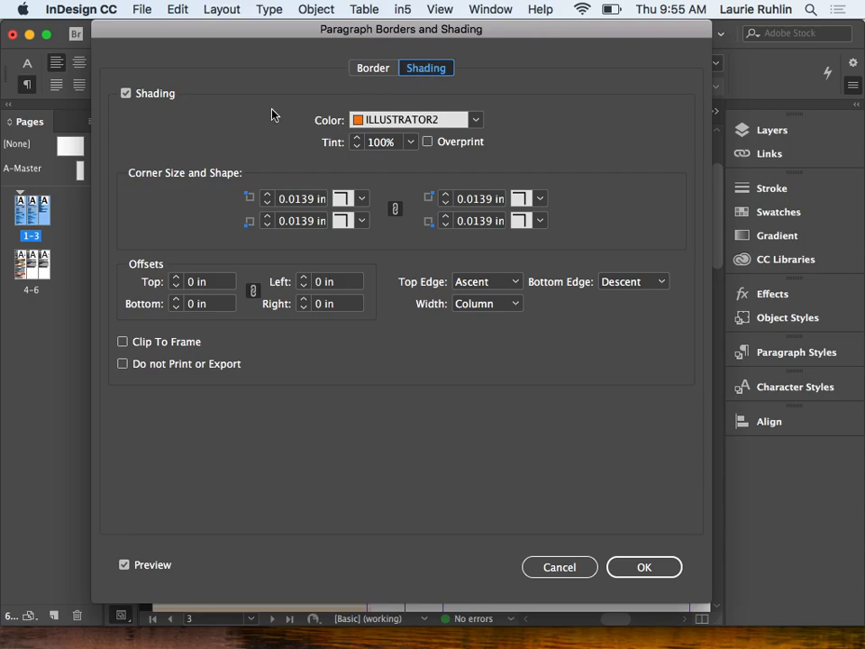
pyautogui.moveTo(184, 38)
pyautogui.mouseDown()
pyautogui.moveTo(397, 57)
pyautogui.moveTo(91, 49)
pyautogui.mouseUp()
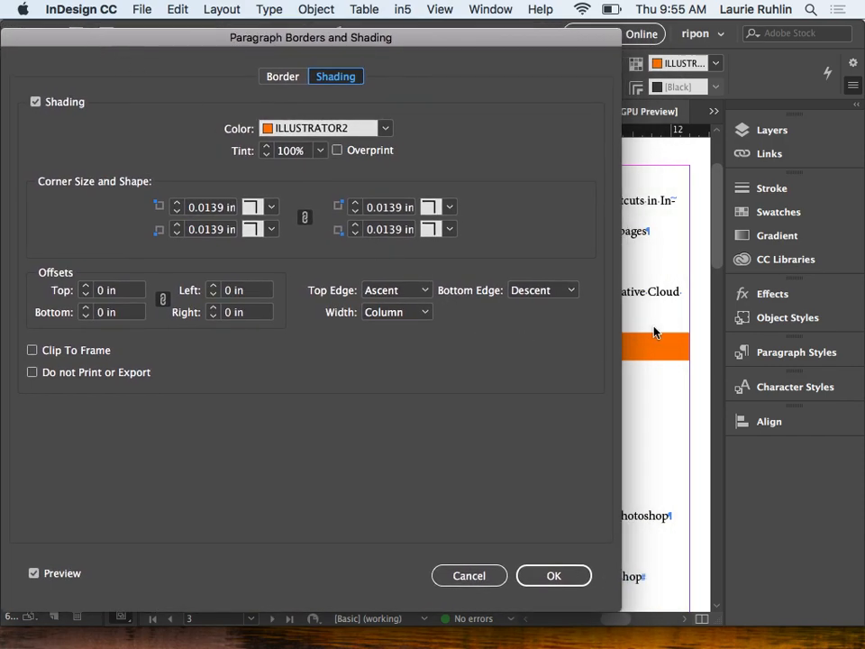
# Try a 10% tint on the heading's shading, and return the tint to 100%
pyautogui.click(320, 150)
pyautogui.click(303, 188)
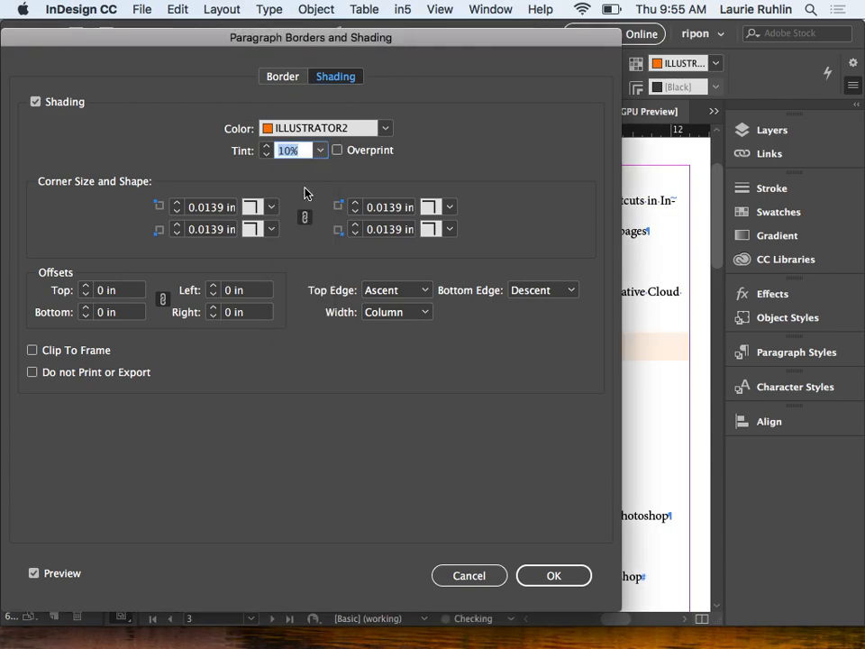
pyautogui.click(320, 151)
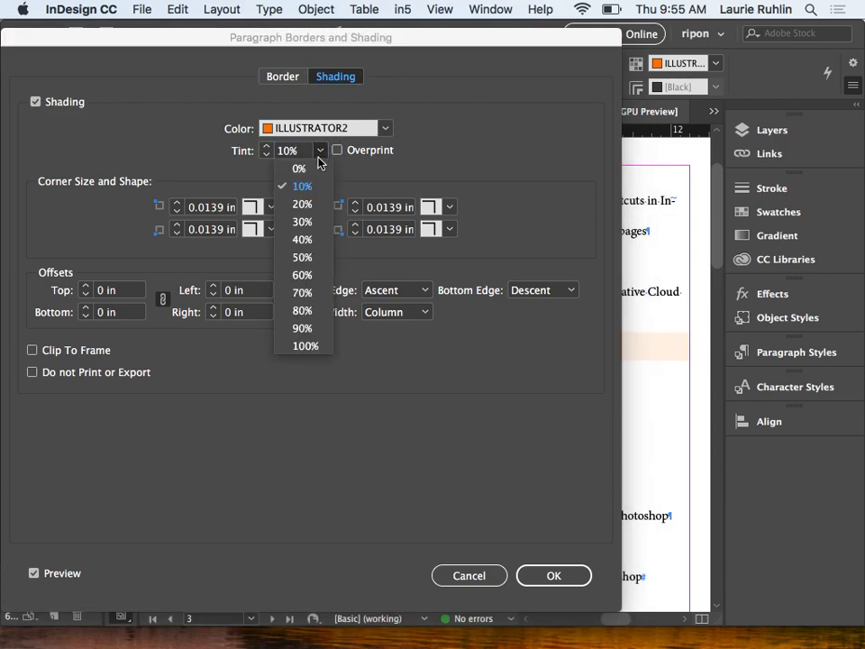
pyautogui.click(303, 346)
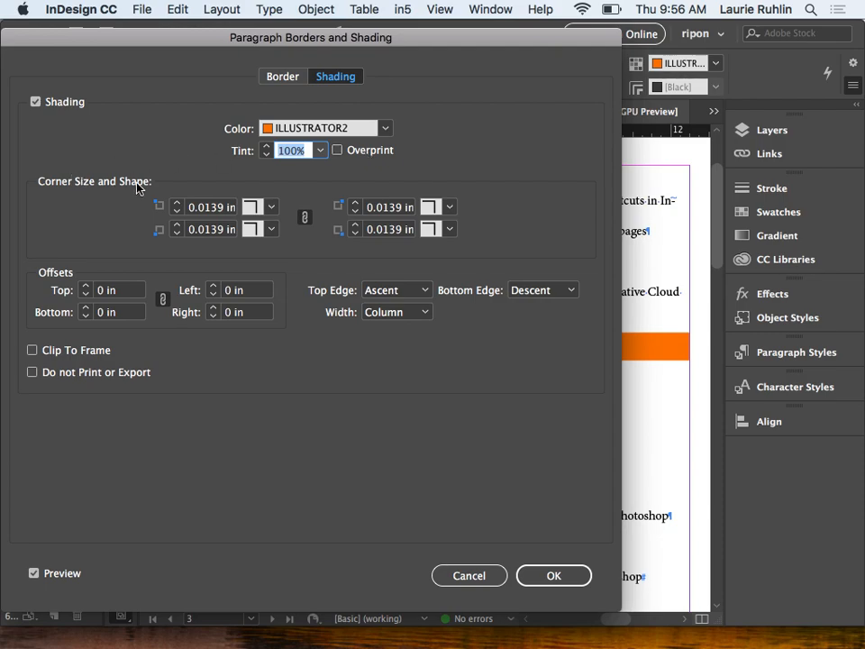
# Make all four corners of the heading's shading Rounded with a corner size of 0.3125 in
pyautogui.click(273, 210)
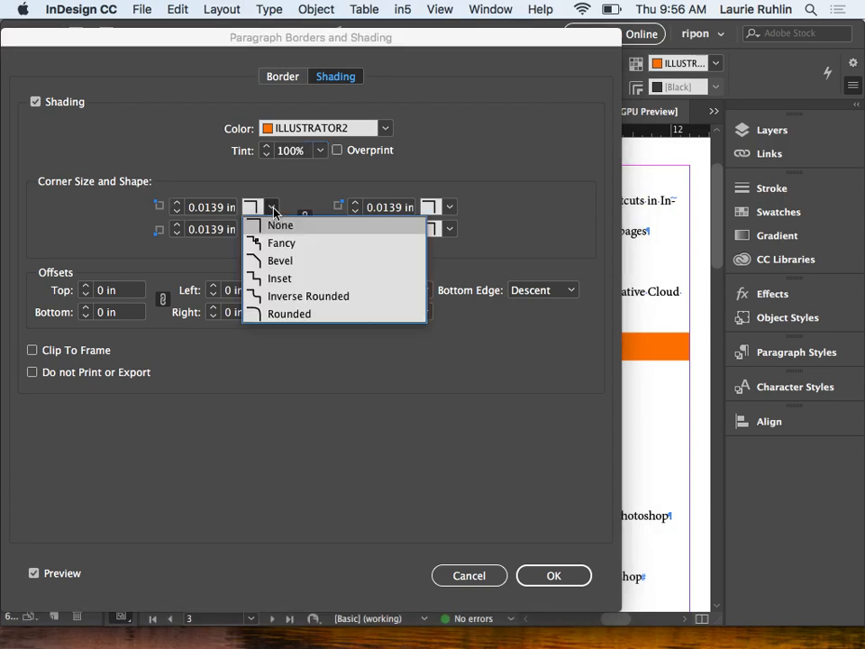
pyautogui.click(288, 317)
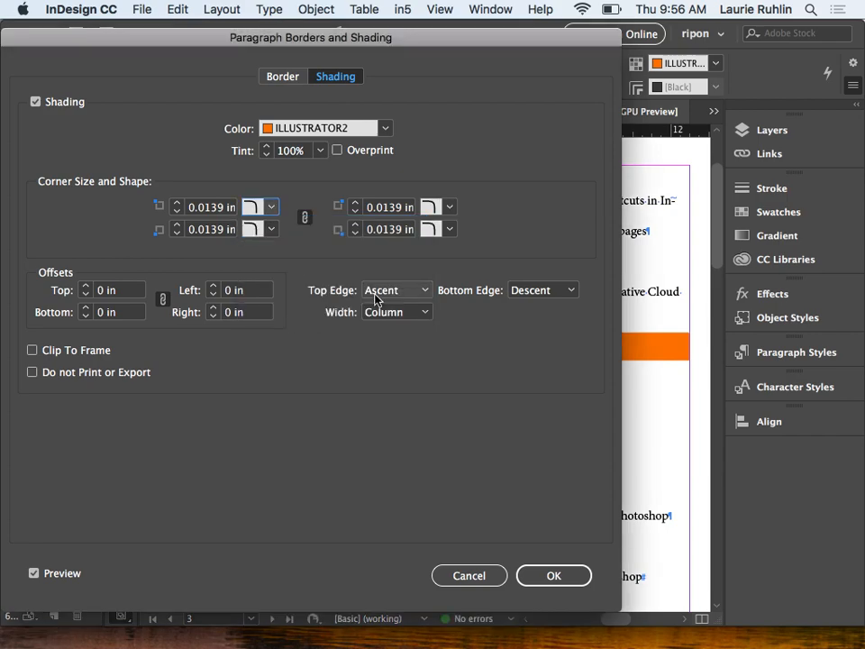
pyautogui.click(356, 226)
pyautogui.click(357, 225)
pyautogui.click(356, 225)
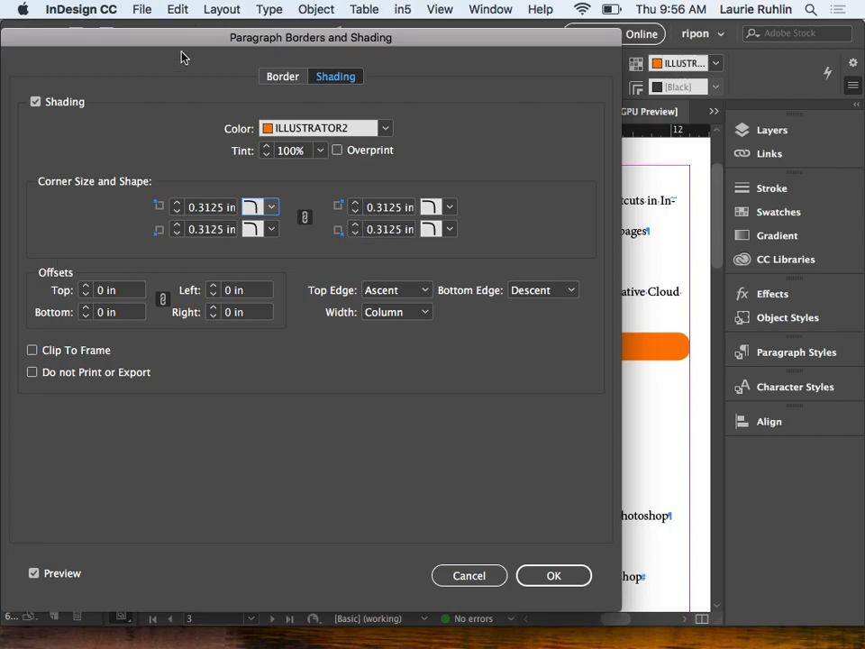
# Uncover the heading behind the dialog and set all four linked shading offsets to 0.0625 in
pyautogui.moveTo(434, 45)
pyautogui.mouseDown()
pyautogui.moveTo(407, 139)
pyautogui.moveTo(402, 335)
pyautogui.moveTo(410, 371)
pyautogui.mouseUp()
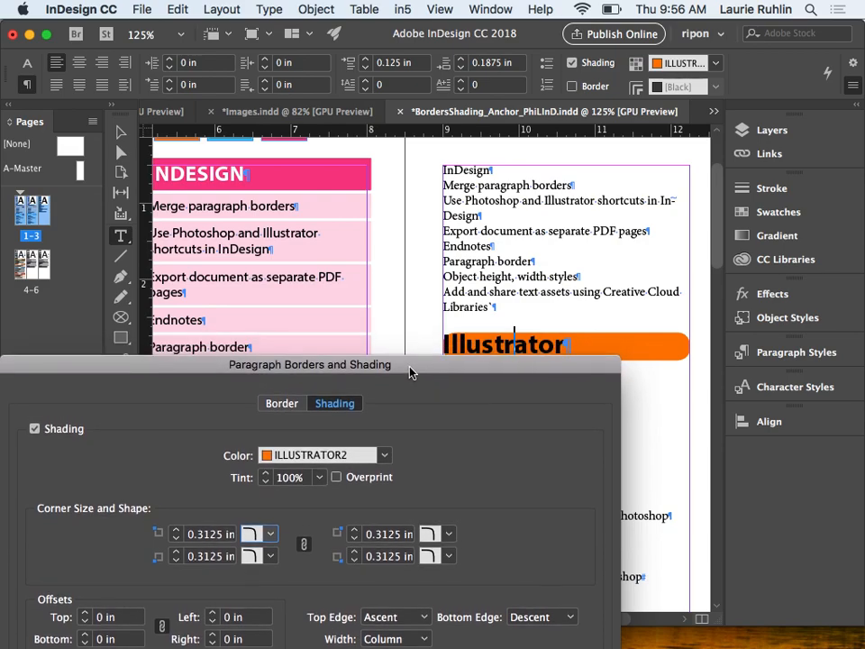
pyautogui.click(86, 614)
pyautogui.click(87, 614)
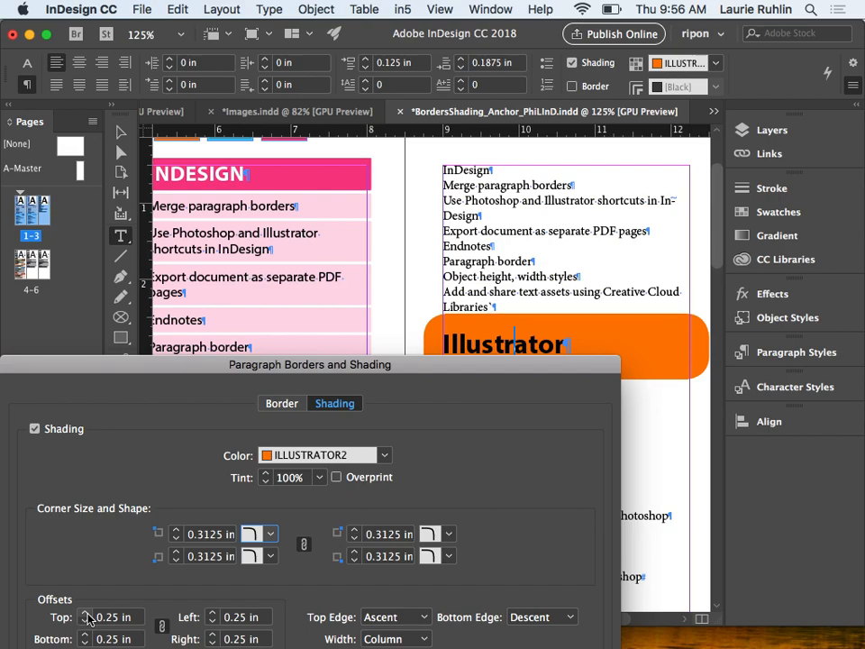
pyautogui.click(163, 625)
pyautogui.click(83, 622)
pyautogui.click(83, 622)
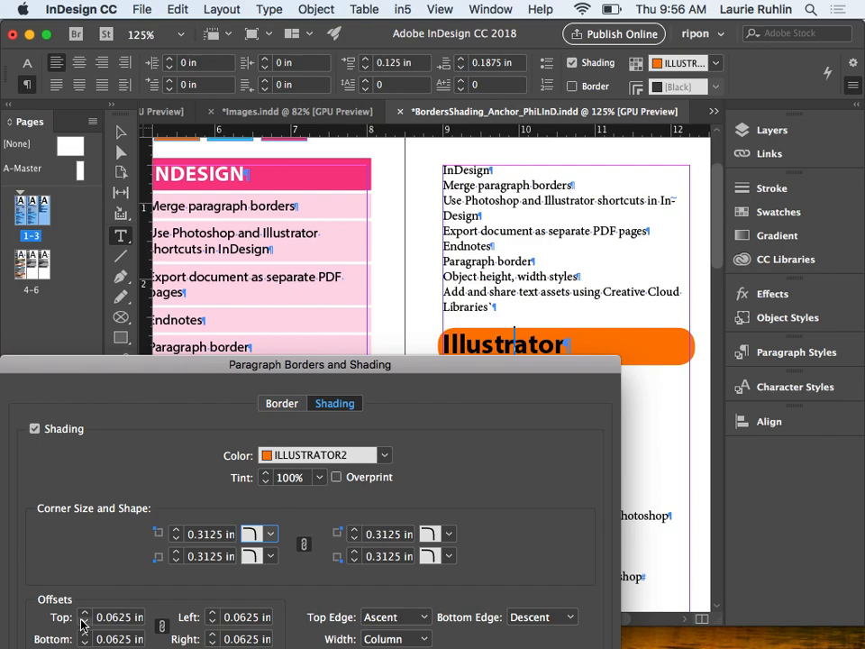
# Unlink the shading offsets and set both the top and bottom offsets to 0.125 in
pyautogui.click(163, 630)
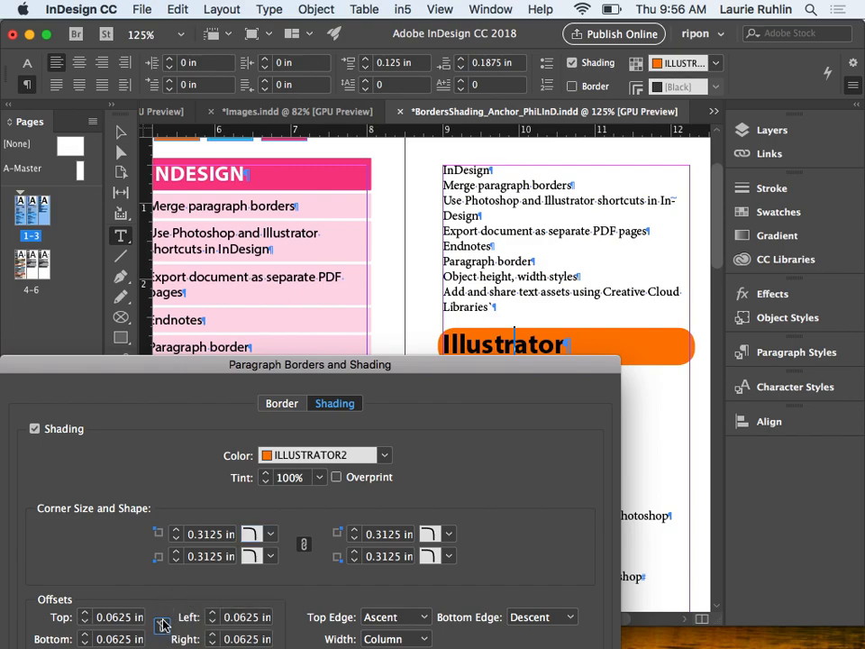
pyautogui.click(83, 615)
pyautogui.click(84, 615)
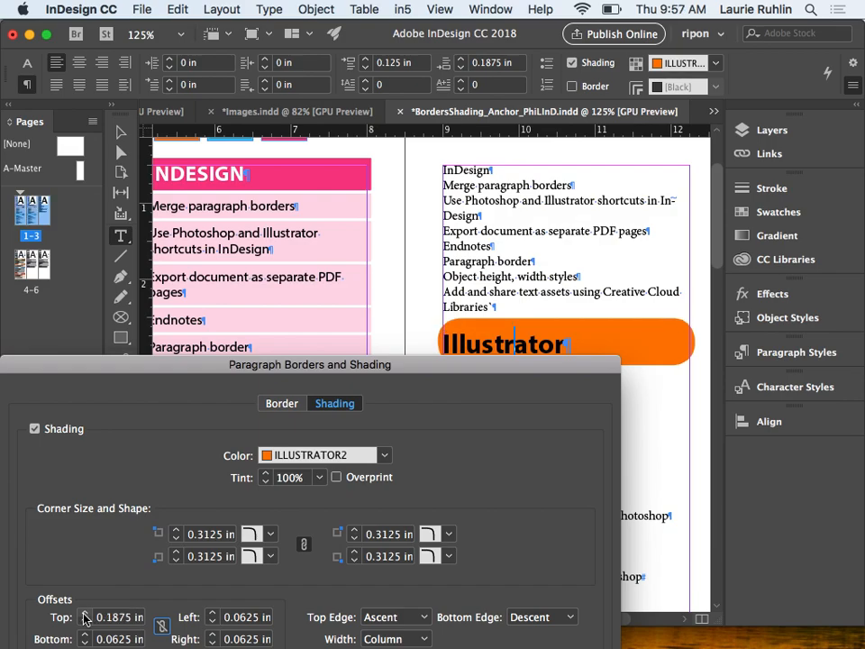
pyautogui.click(85, 636)
pyautogui.click(85, 635)
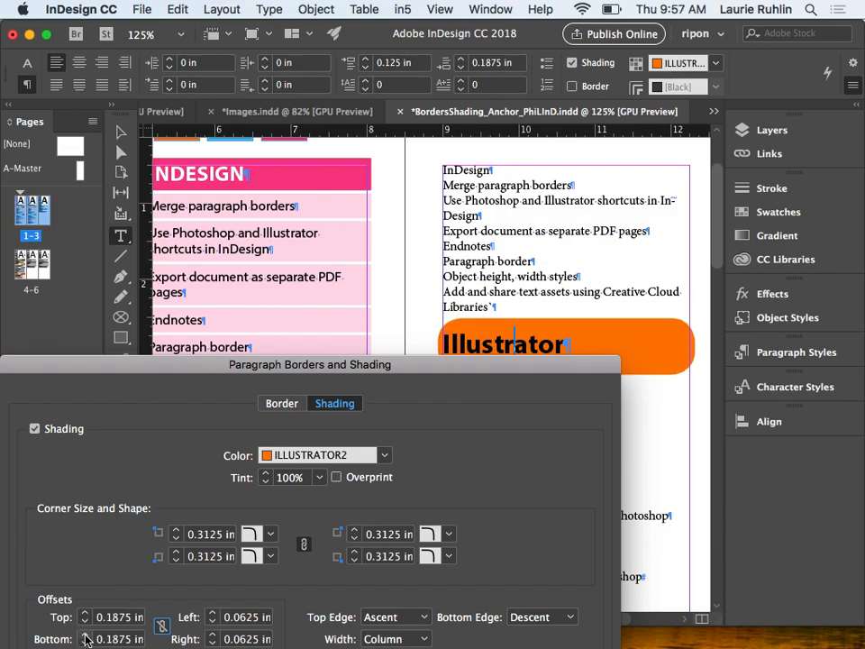
pyautogui.click(84, 621)
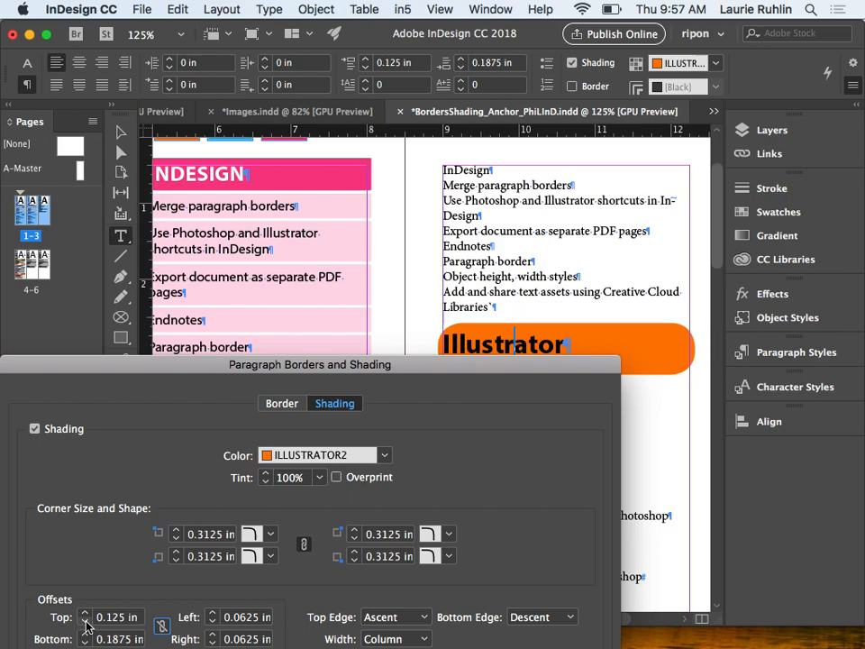
pyautogui.click(85, 642)
# Extend the heading's shading past the frame's left edge with a left offset of 0.3125 in
pyautogui.click(213, 614)
pyautogui.click(213, 614)
pyautogui.click(213, 614)
pyautogui.click(213, 614)
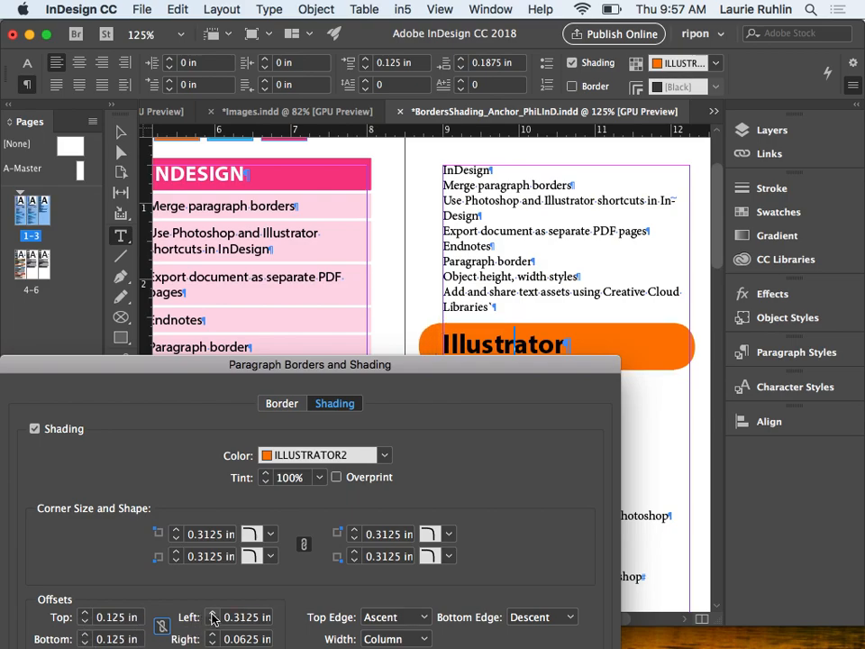
# Set the bottom offset of the Illustrator heading's paragraph shading to 0.0625 in
pyautogui.moveTo(297, 372)
pyautogui.mouseDown()
pyautogui.moveTo(297, 479)
pyautogui.moveTo(298, 247)
pyautogui.moveTo(586, 138)
pyautogui.moveTo(651, 131)
pyautogui.mouseUp()
pyautogui.click(437, 403)
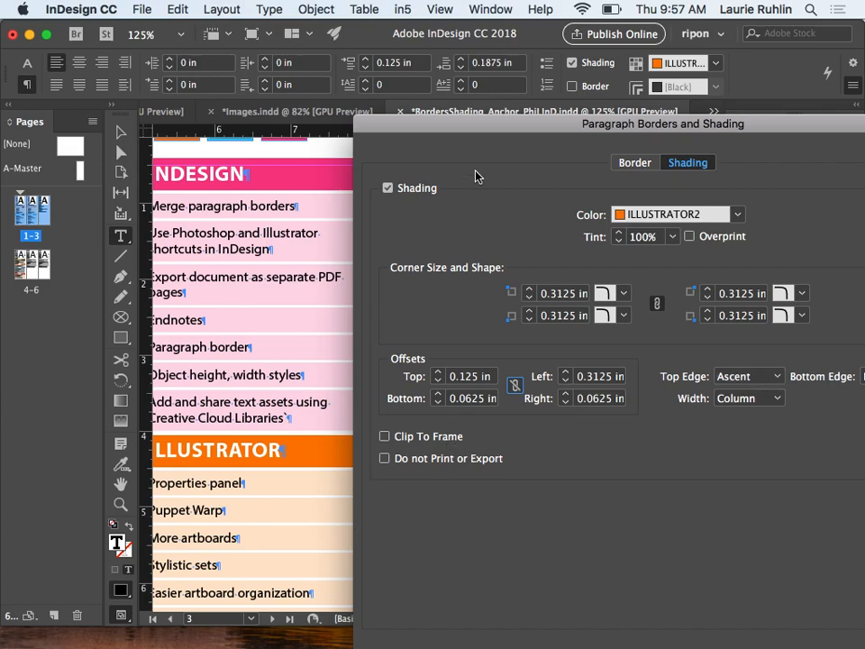
# Try clipping the Illustrator heading's shading to the text frame
pyautogui.moveTo(491, 135)
pyautogui.mouseDown()
pyautogui.moveTo(478, 320)
pyautogui.moveTo(631, 170)
pyautogui.moveTo(647, 62)
pyautogui.moveTo(658, 48)
pyautogui.mouseUp()
pyautogui.click(550, 351)
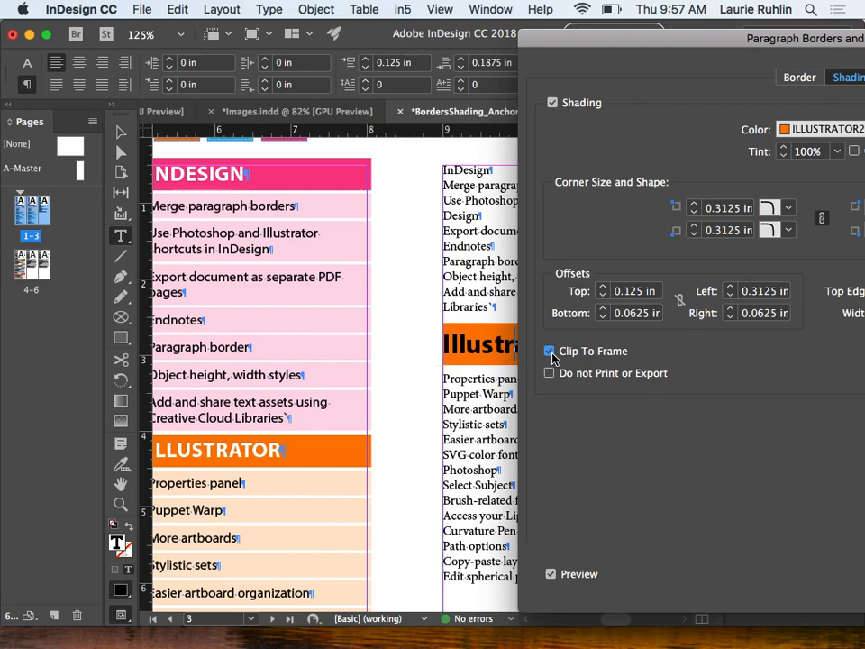
pyautogui.click(550, 353)
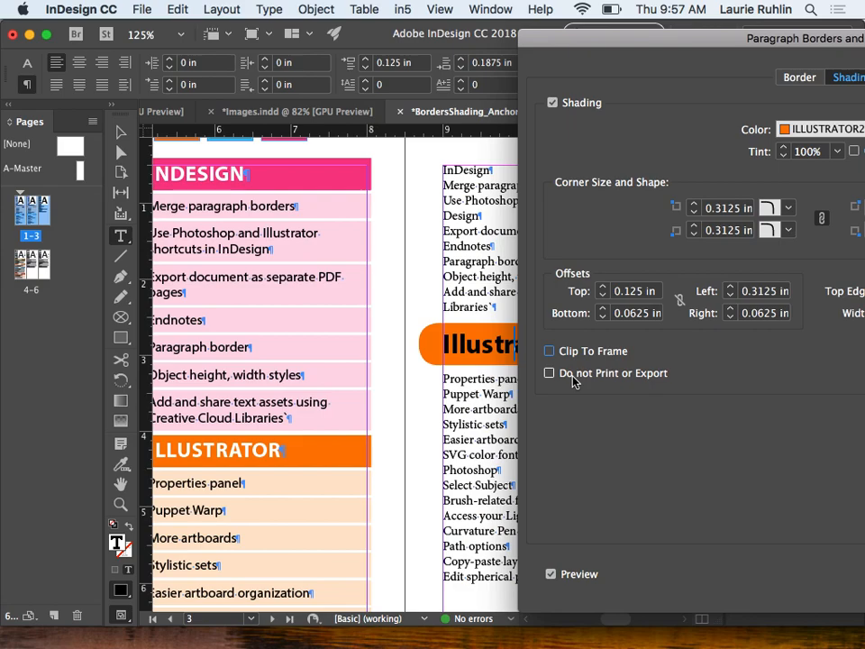
# Set the heading shading's corner size to 0.125 in with corner shape None and apply the settings
pyautogui.click(695, 212)
pyautogui.click(695, 213)
pyautogui.click(695, 212)
pyautogui.click(776, 212)
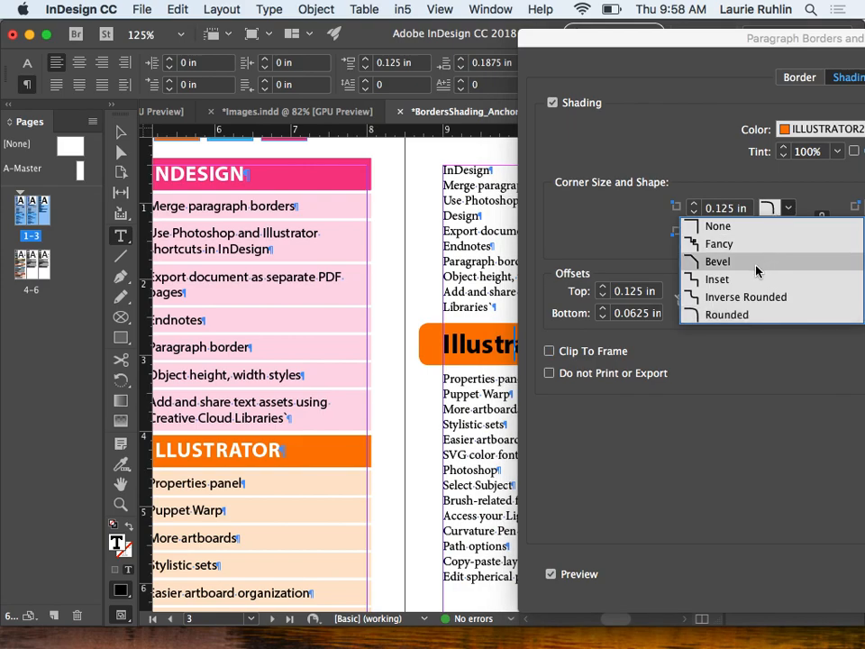
pyautogui.click(717, 226)
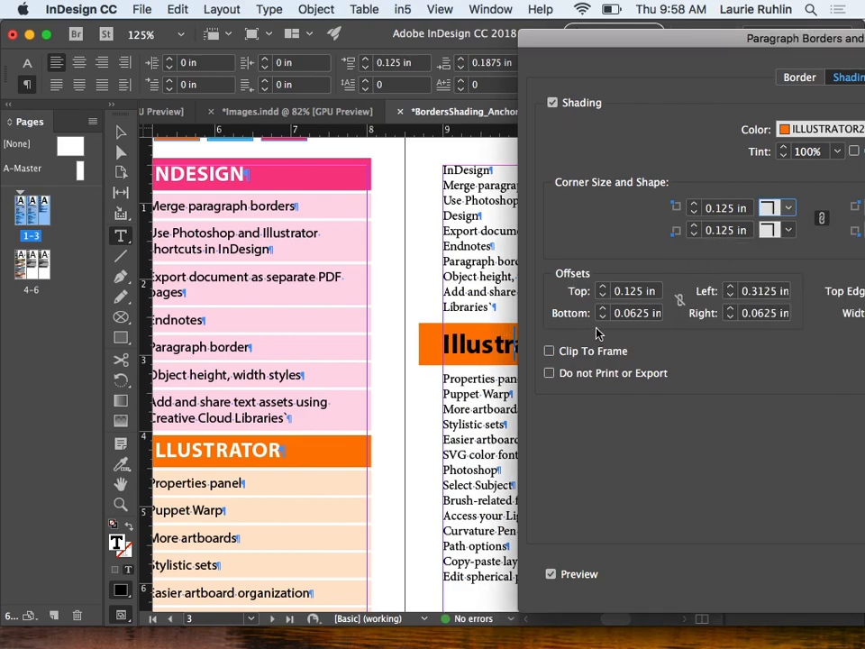
pyautogui.moveTo(640, 38); pyautogui.dragTo(149, 27)
pyautogui.click(580, 568)
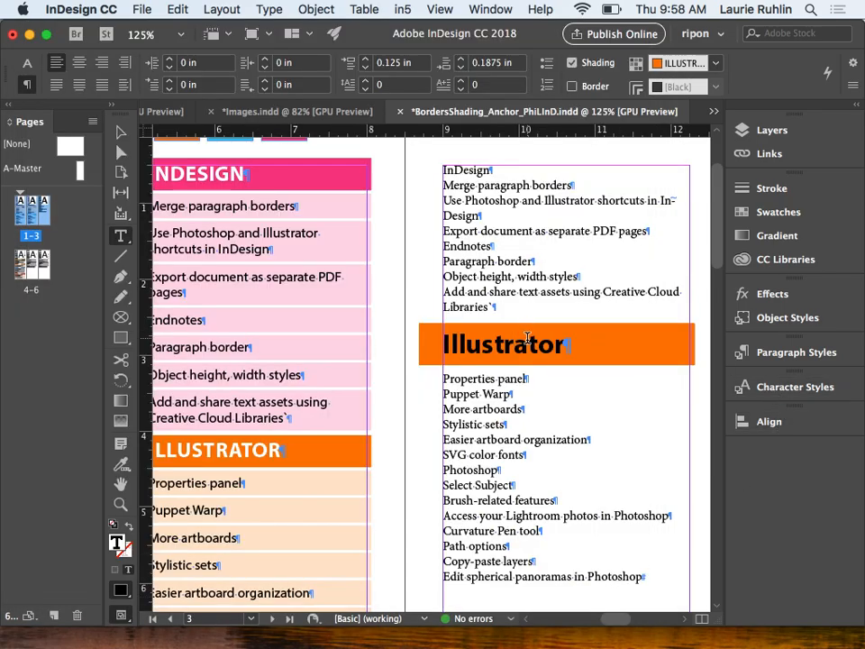
# Set the left indent of the Illustrator heading to 0.1875 in
pyautogui.moveTo(444, 344); pyautogui.dragTo(580, 348)
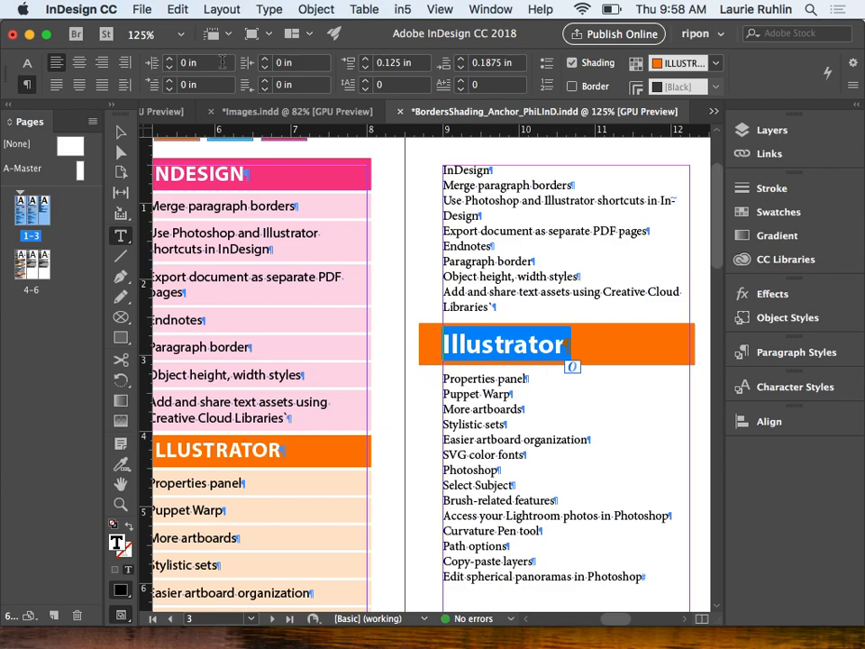
pyautogui.click(170, 60)
pyautogui.click(170, 60)
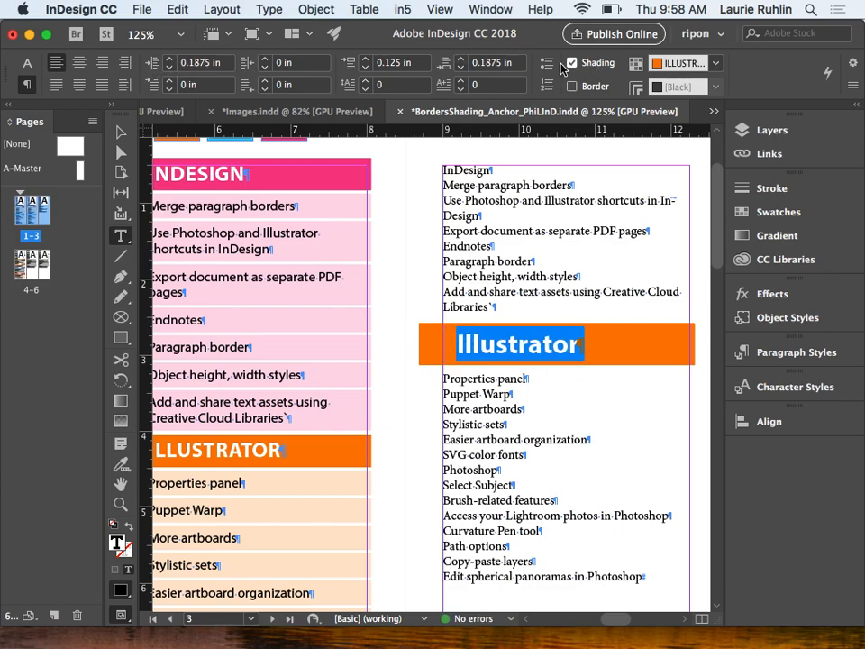
# Fill the Illustrator heading text with the [Paper] swatch
pyautogui.click(28, 62)
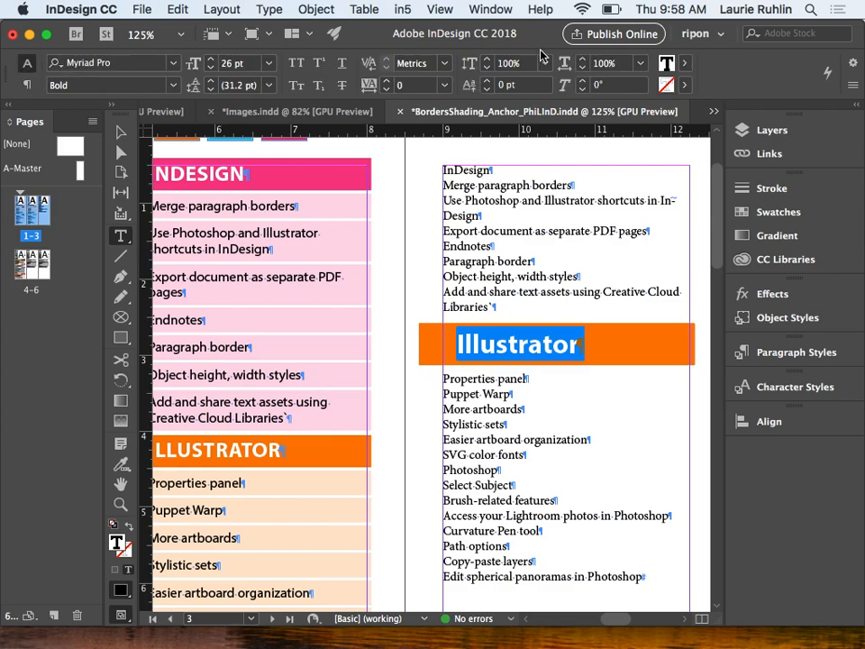
pyautogui.click(685, 63)
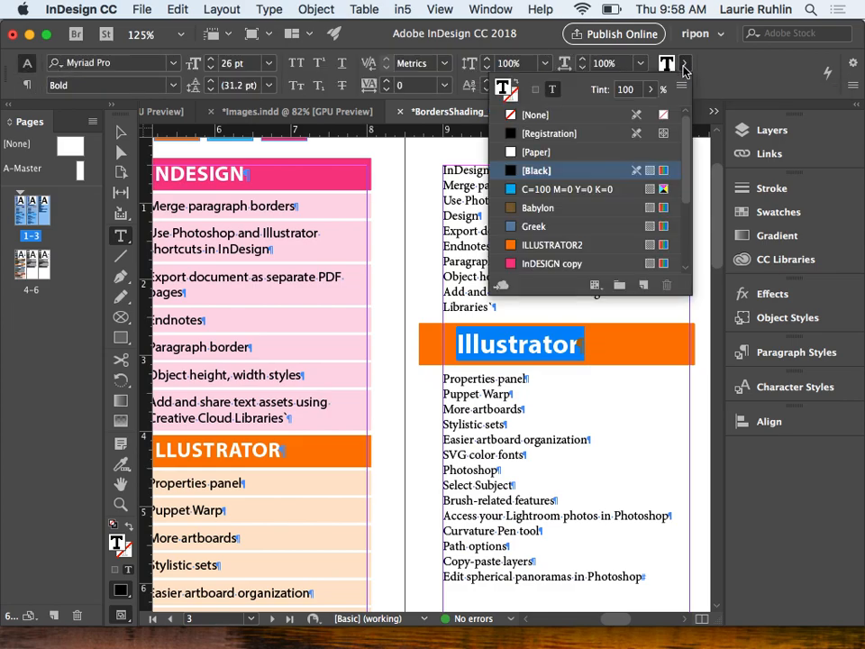
pyautogui.click(566, 152)
pyautogui.click(545, 346)
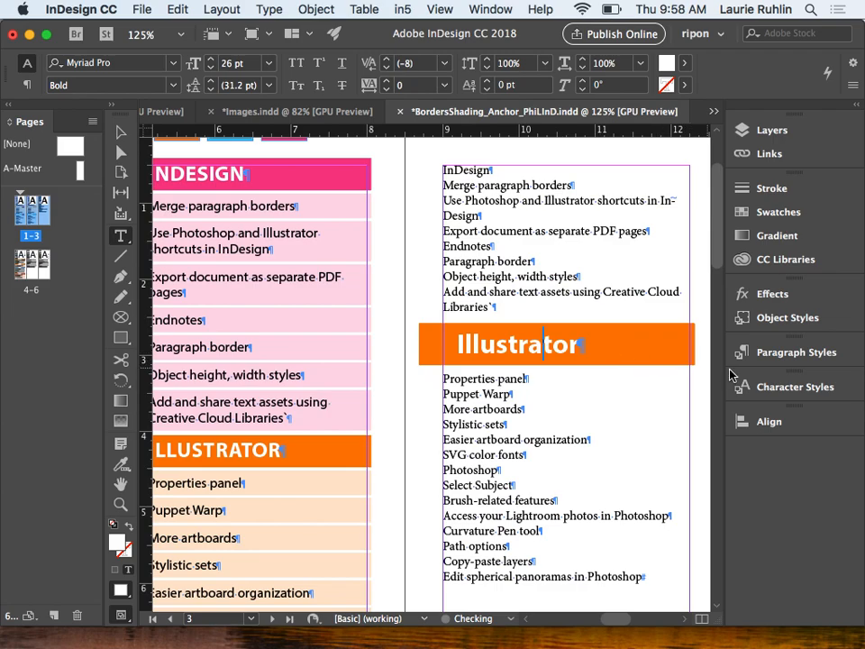
# Create a new paragraph style named XProgram from the Illustrator heading's formatting
pyautogui.click(798, 353)
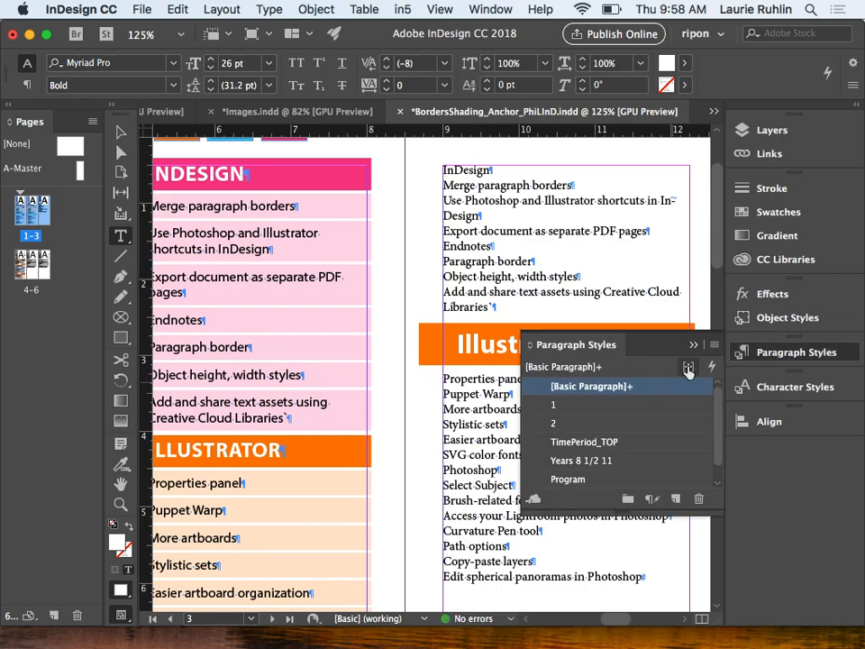
pyautogui.click(713, 347)
pyautogui.click(506, 230)
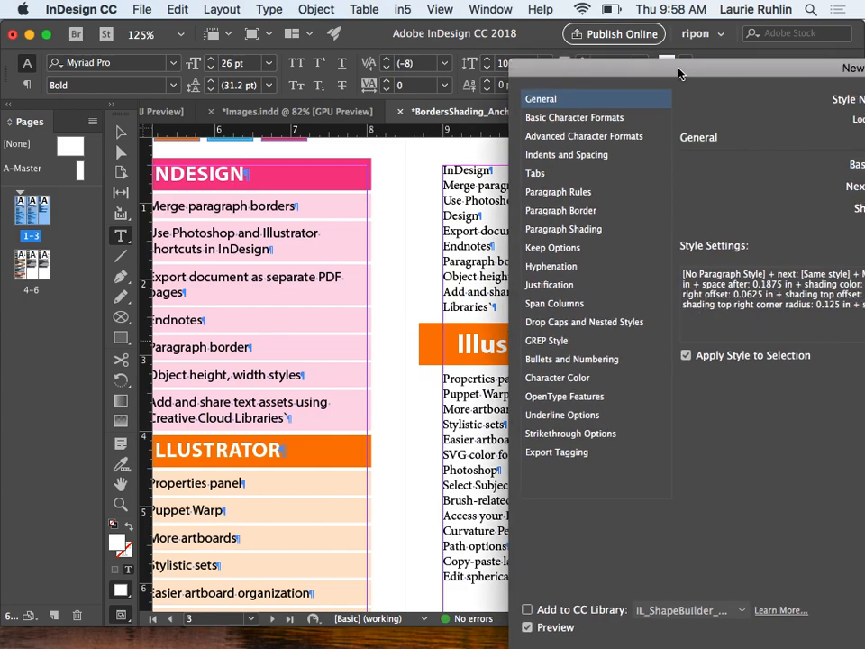
pyautogui.moveTo(692, 70); pyautogui.dragTo(289, 133)
pyautogui.write('XProgram')
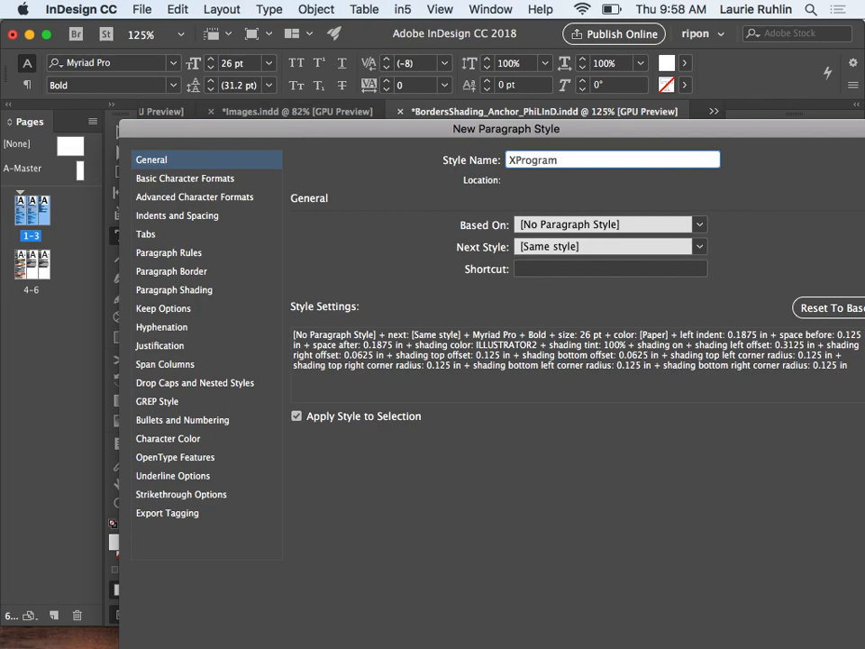
pyautogui.press('Return')
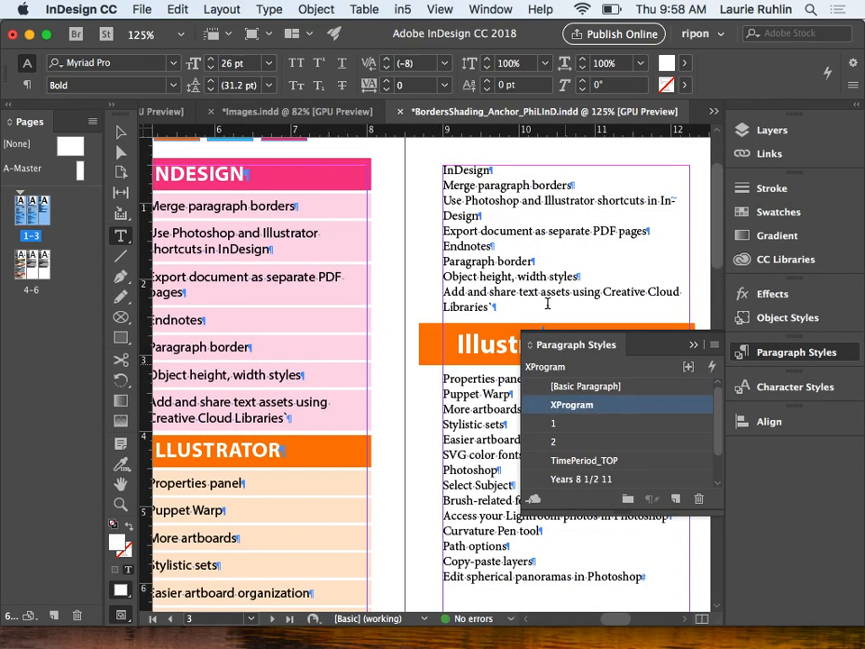
# Apply the XProgram paragraph style to the InDesign line at the start of the list
pyautogui.click(566, 385)
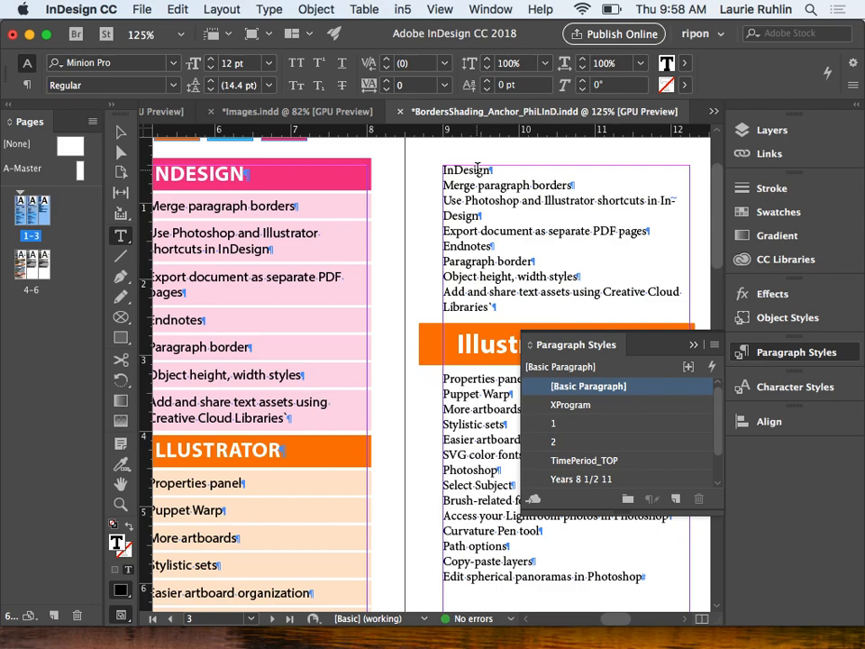
pyautogui.click(572, 408)
pyautogui.click(577, 346)
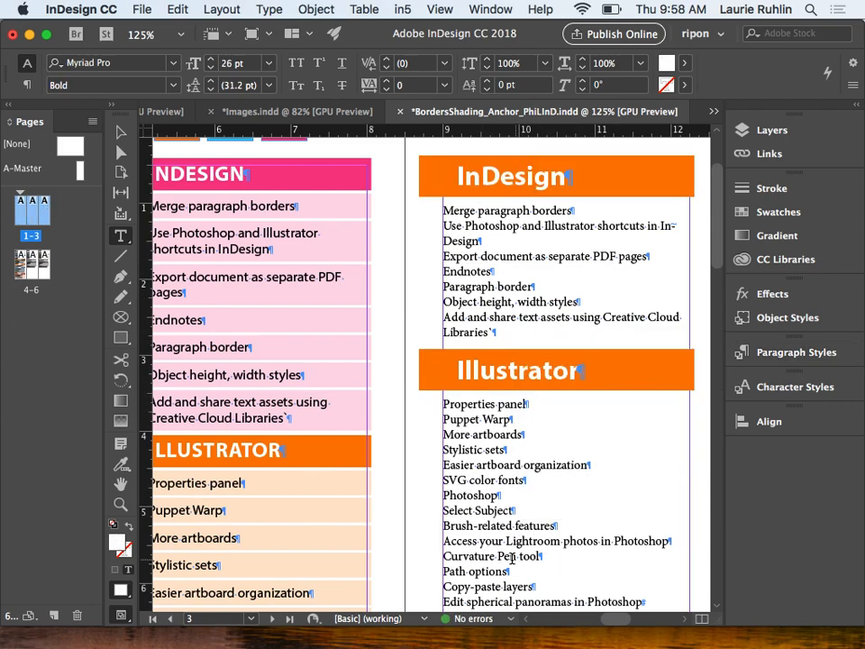
# Apply the XProgram paragraph style to the Photoshop line
pyautogui.click(478, 496)
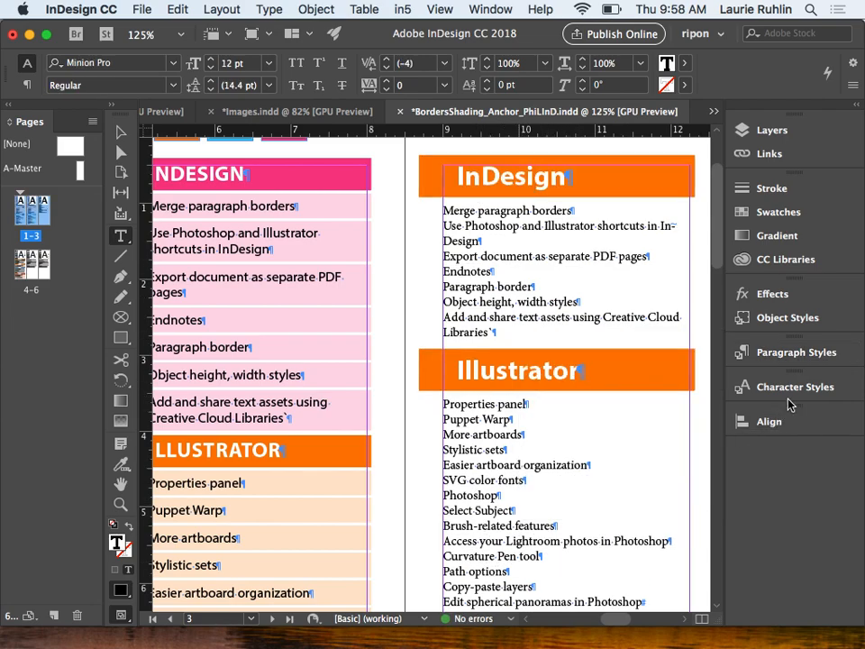
pyautogui.click(775, 352)
pyautogui.click(588, 406)
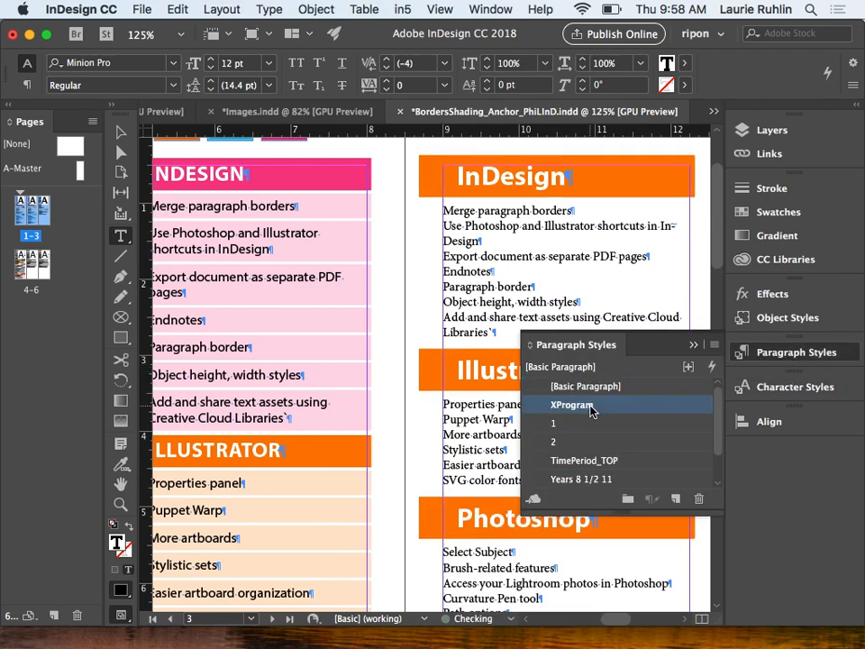
pyautogui.click(590, 343)
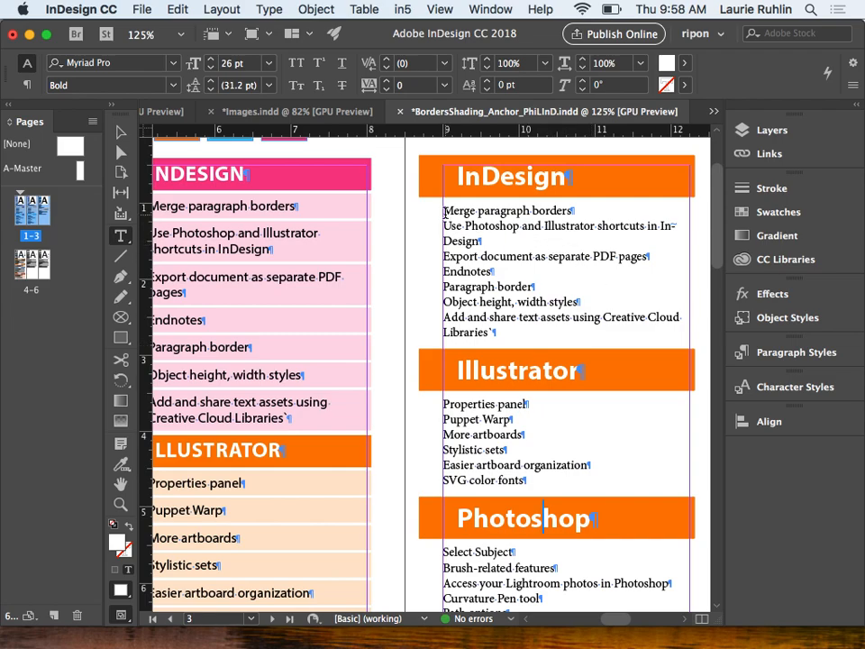
# Set the first three list items under the new InDesign heading in Myriad Pro Condensed
pyautogui.moveTo(442, 211); pyautogui.dragTo(649, 254)
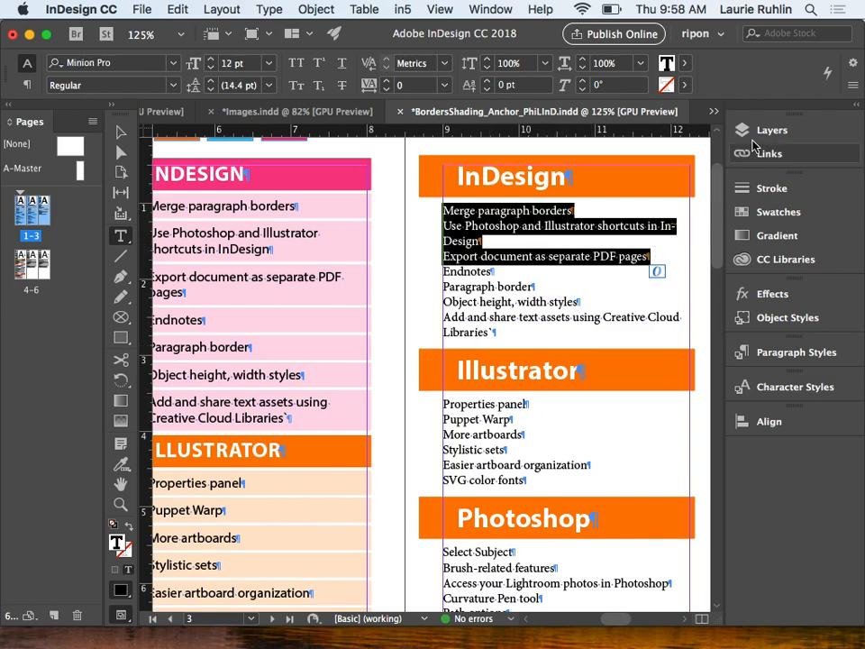
pyautogui.click(859, 109)
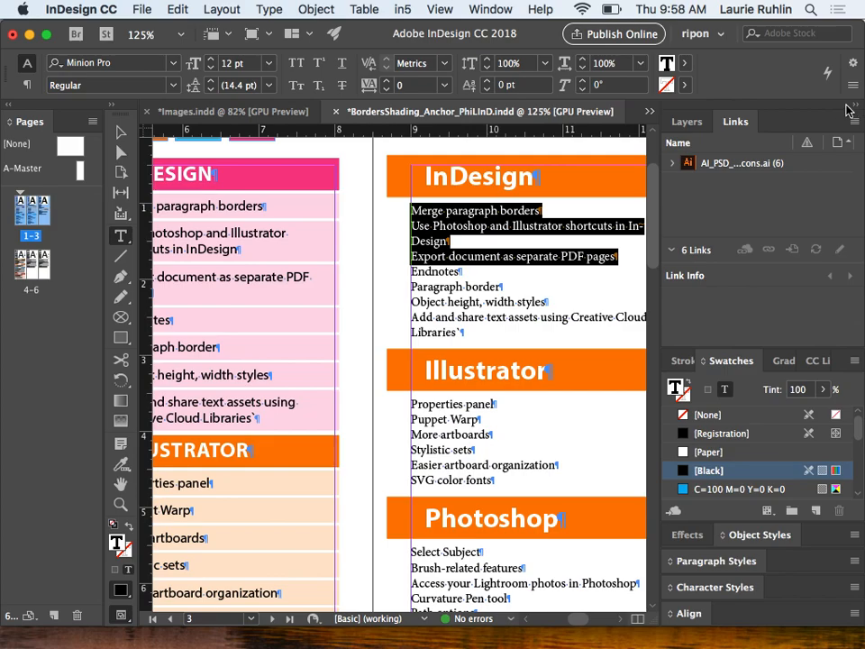
pyautogui.click(853, 108)
pyautogui.click(857, 105)
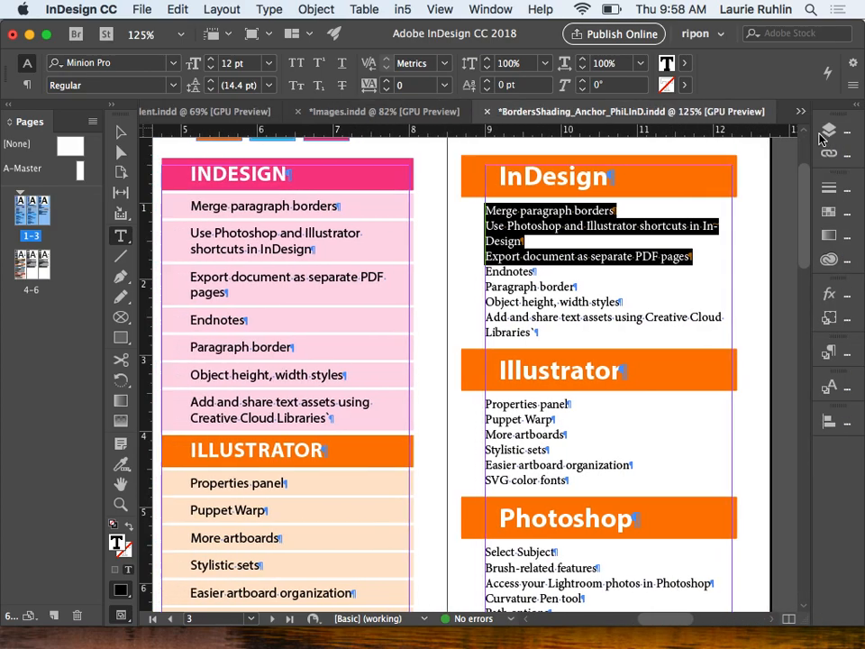
pyautogui.hscroll(-5, 712, 203)
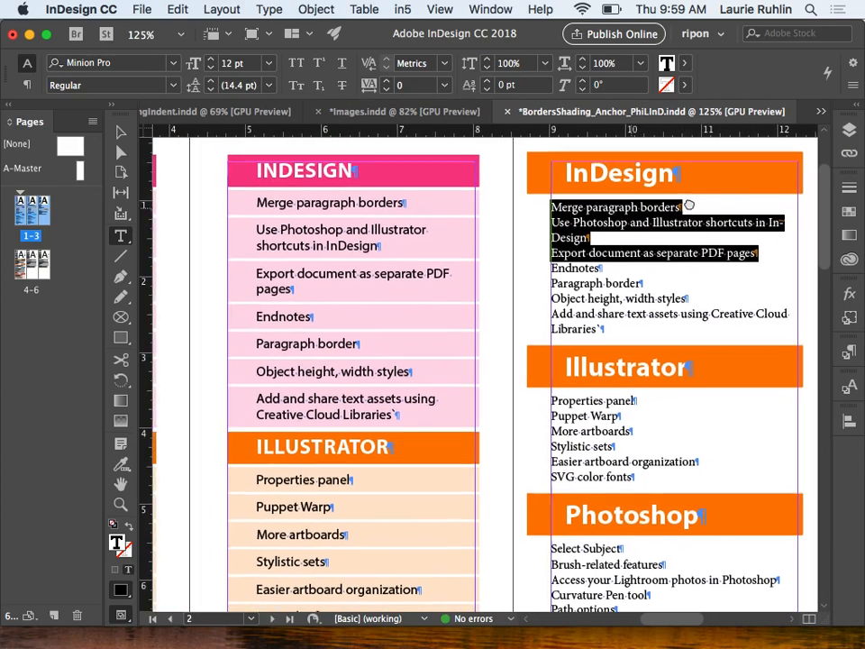
pyautogui.moveTo(714, 191); pyautogui.dragTo(712, 190)
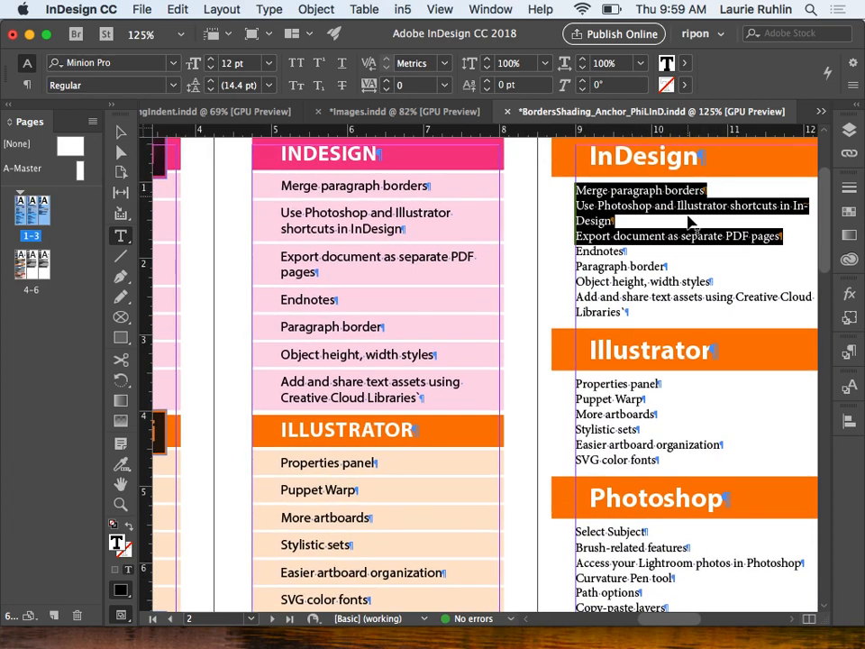
pyautogui.click(102, 67)
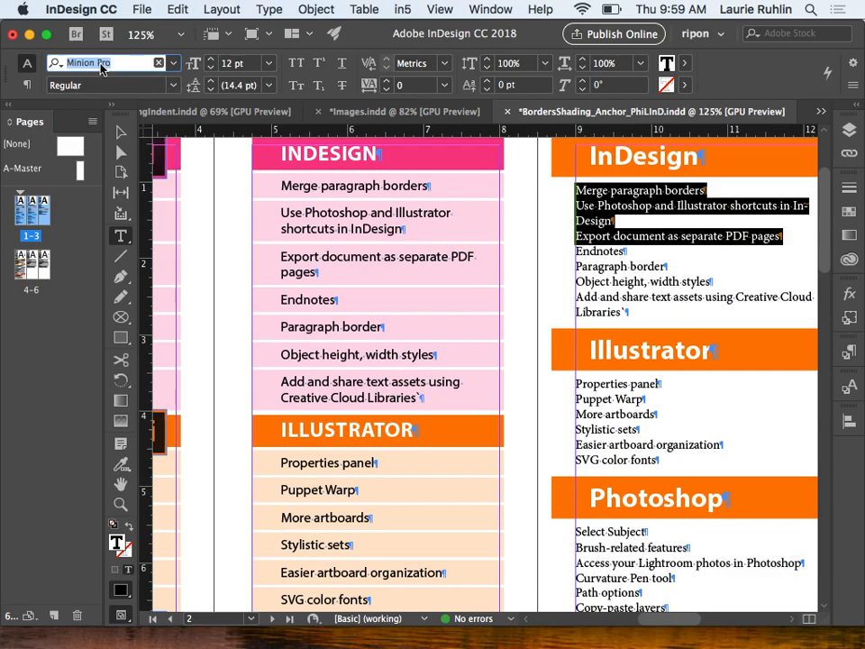
pyautogui.write('my')
pyautogui.press('Return')
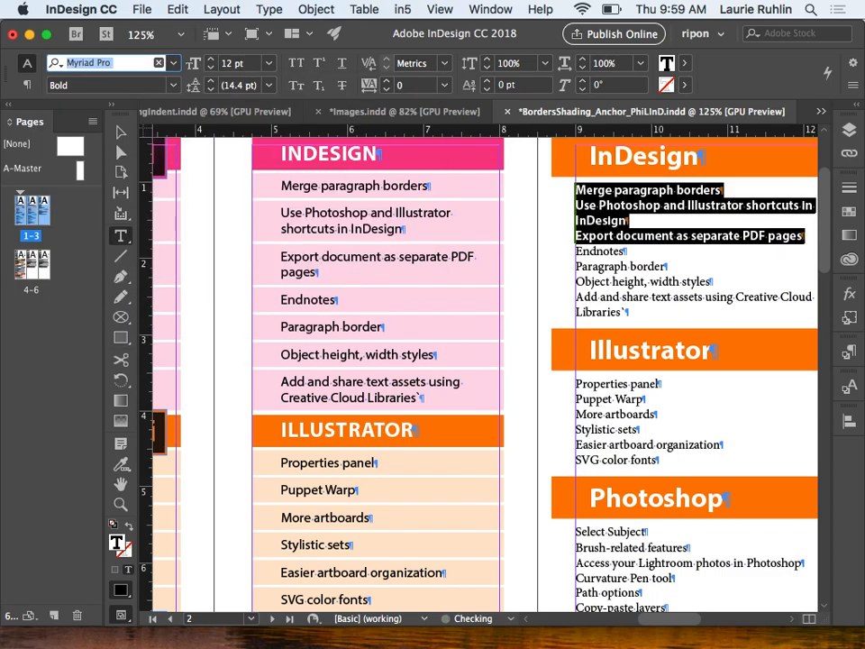
pyautogui.click(173, 84)
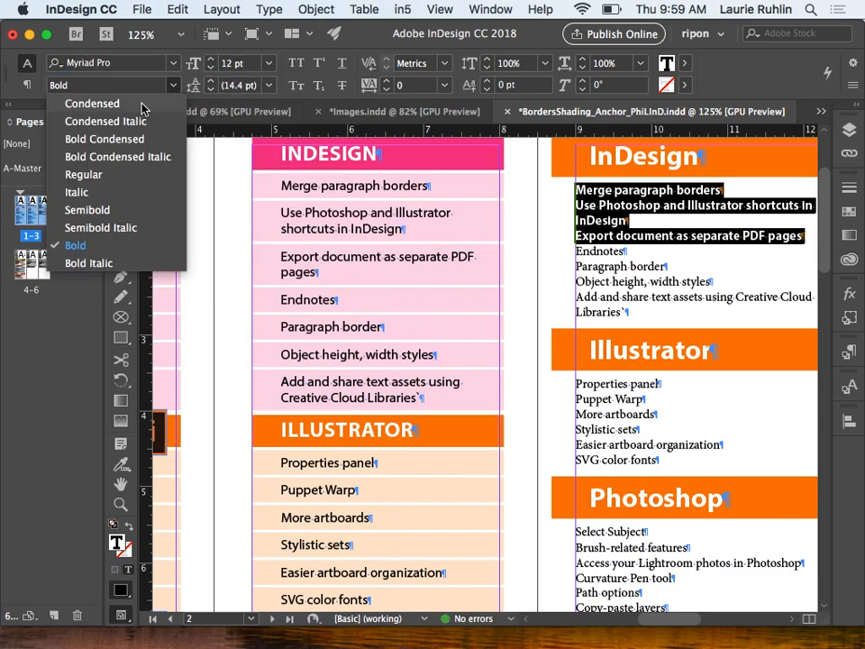
pyautogui.click(142, 105)
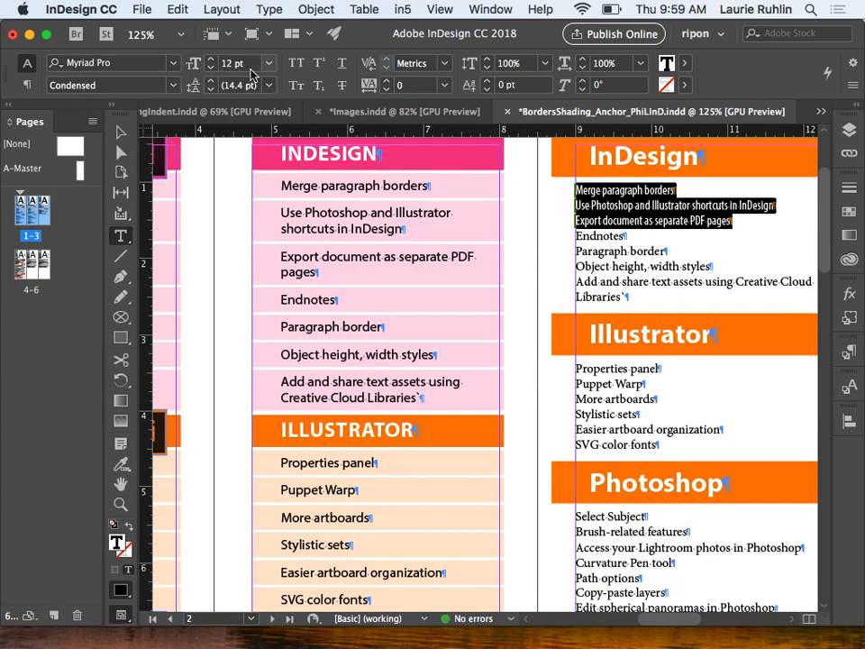
# Increase the leading of the three selected list items to 24 pt
pyautogui.click(211, 81)
pyautogui.click(212, 81)
pyautogui.click(211, 81)
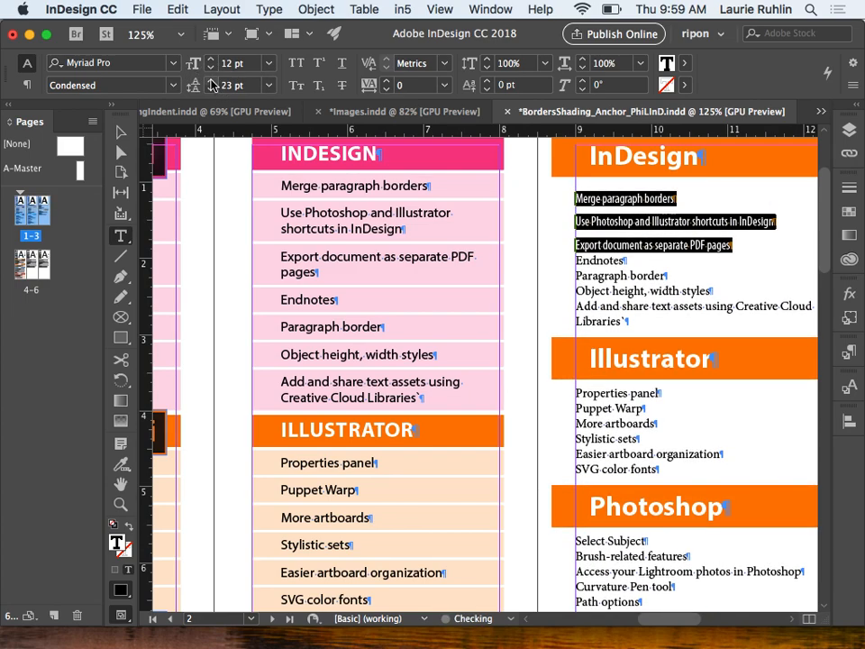
pyautogui.click(212, 81)
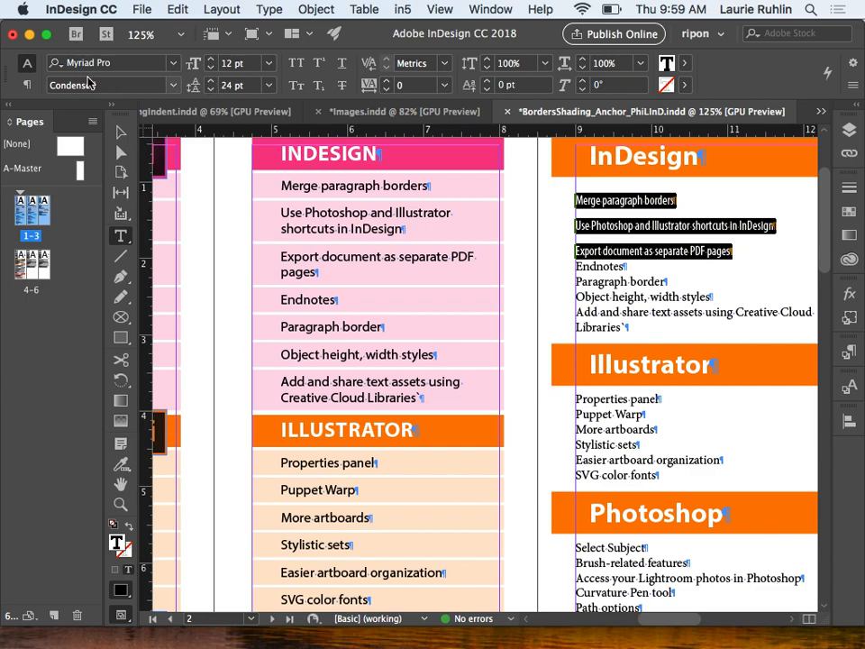
# Turn on paragraph shading for the three selected list items, using the ILLUSTRATOR2 color at 50% tint
pyautogui.click(27, 85)
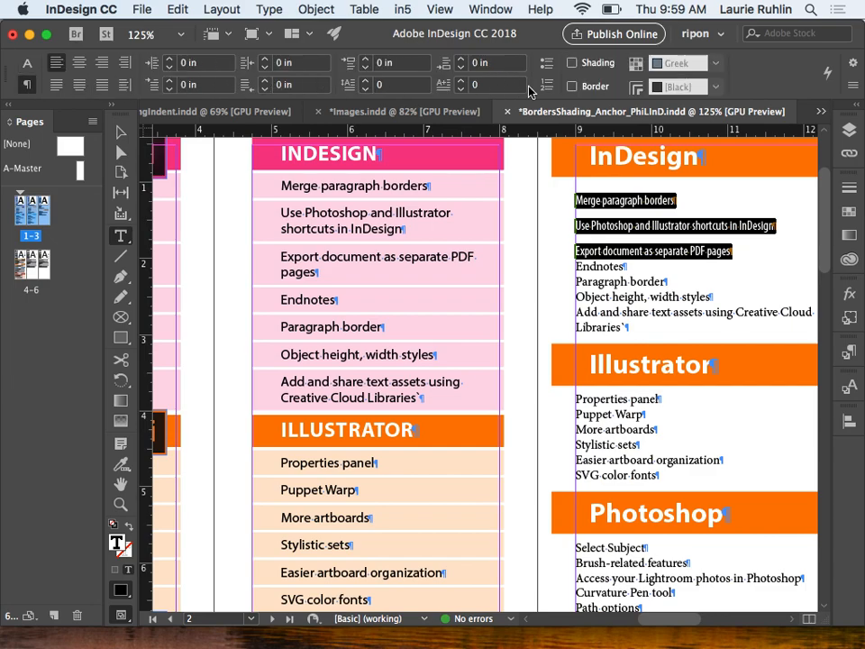
pyautogui.click(571, 63)
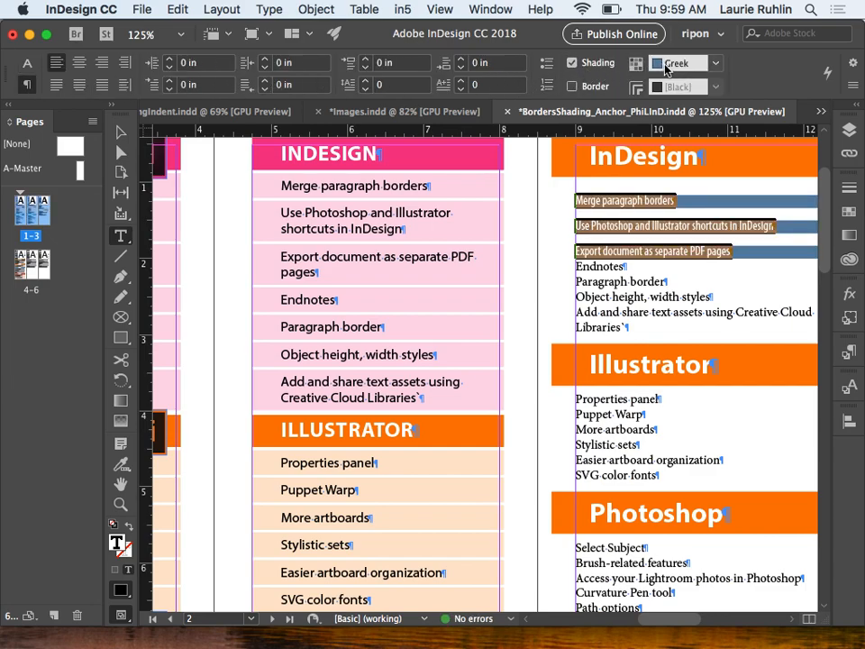
pyautogui.click(636, 65)
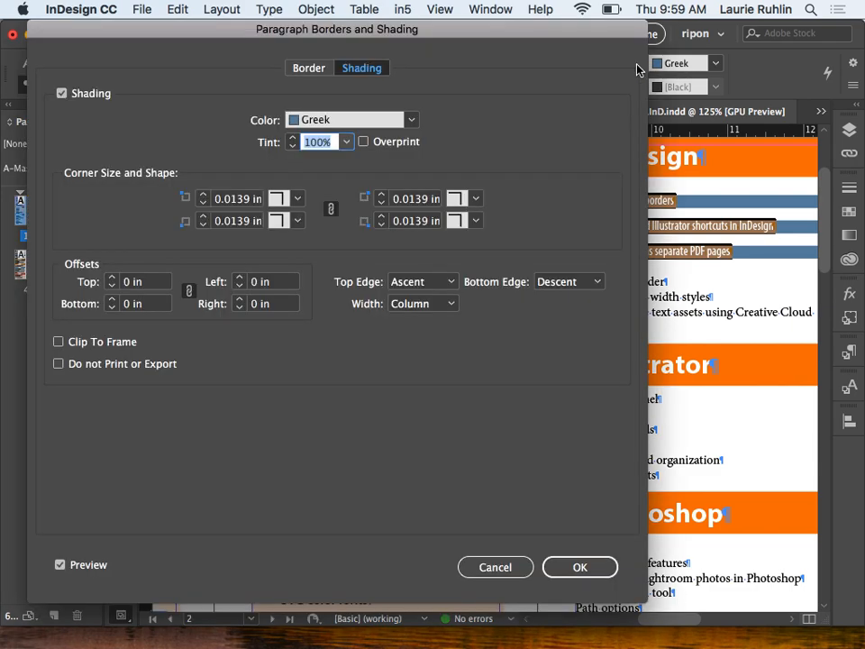
pyautogui.moveTo(591, 40); pyautogui.dragTo(564, 41)
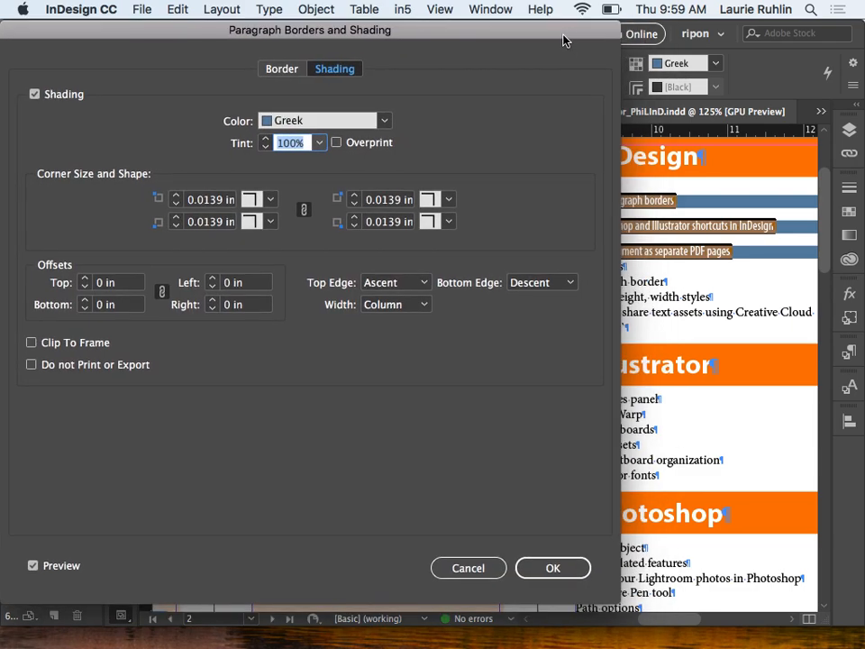
pyautogui.click(295, 122)
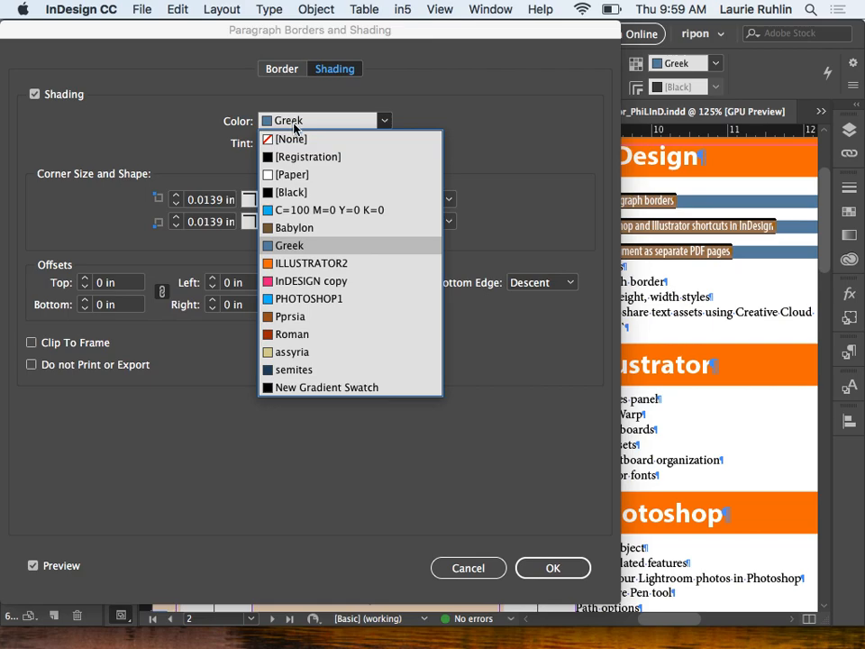
pyautogui.click(282, 263)
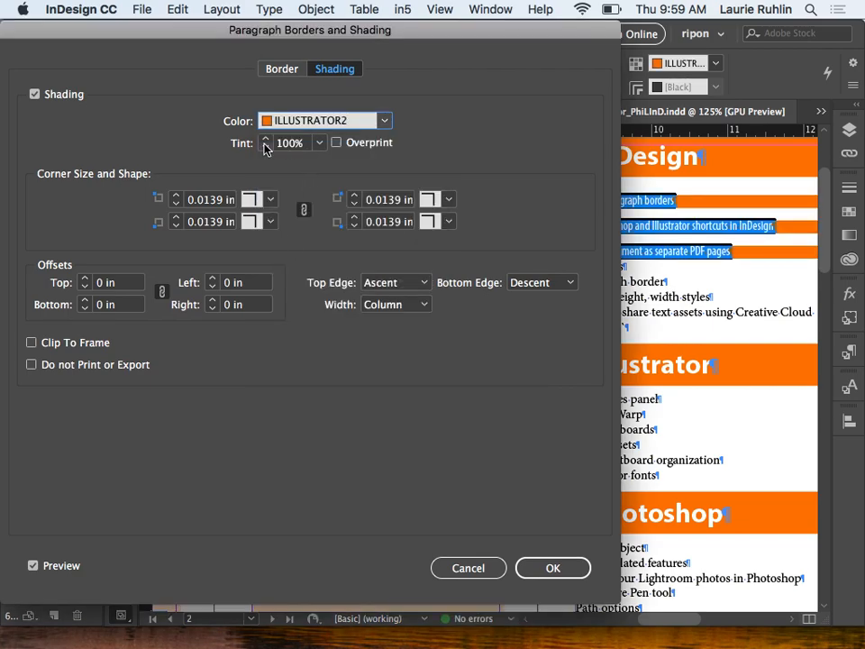
pyautogui.click(318, 144)
pyautogui.click(317, 144)
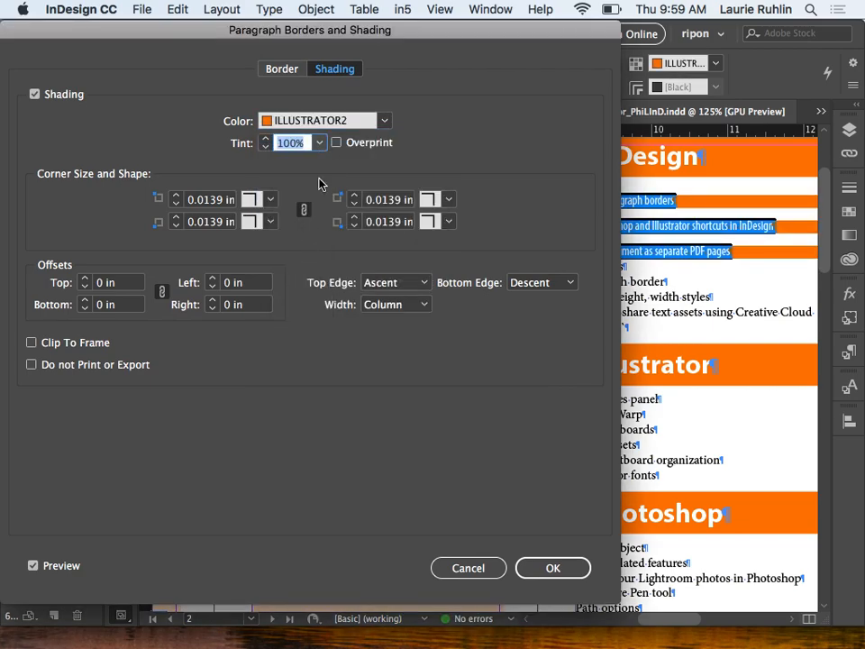
pyautogui.click(319, 146)
pyautogui.click(292, 250)
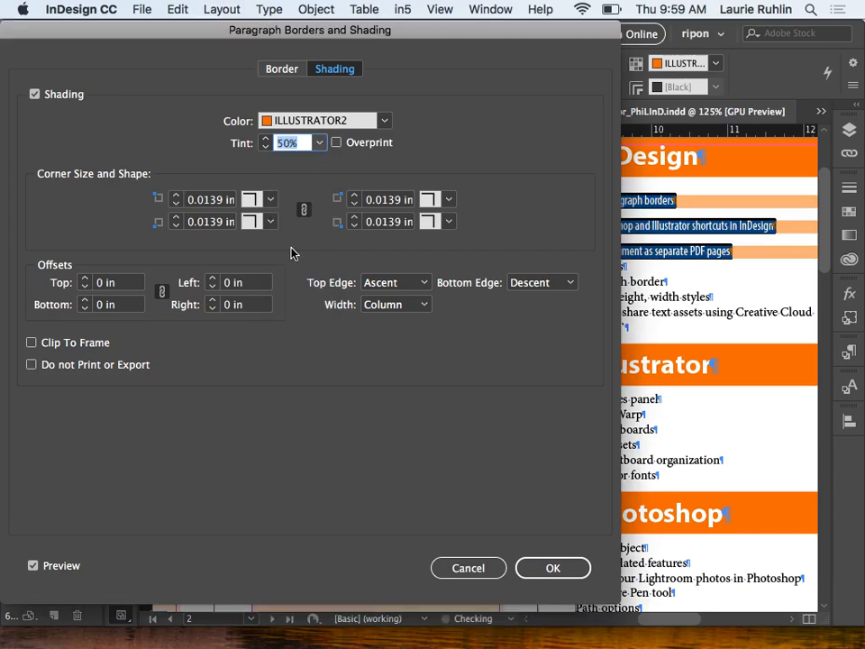
# Set the shading offsets of the three list items to 0.0625 in on all four sides
pyautogui.click(84, 280)
pyautogui.click(85, 280)
pyautogui.click(85, 288)
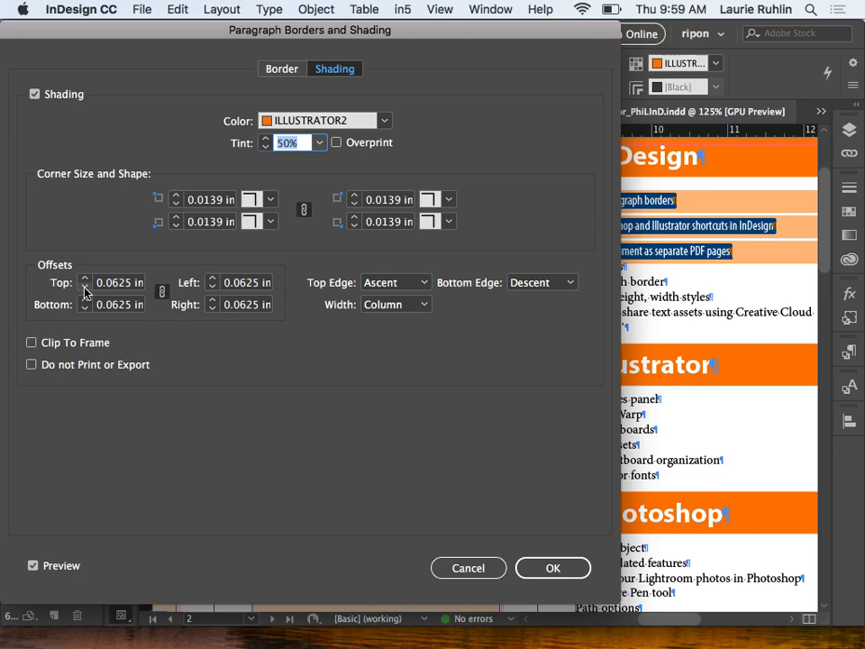
pyautogui.click(553, 570)
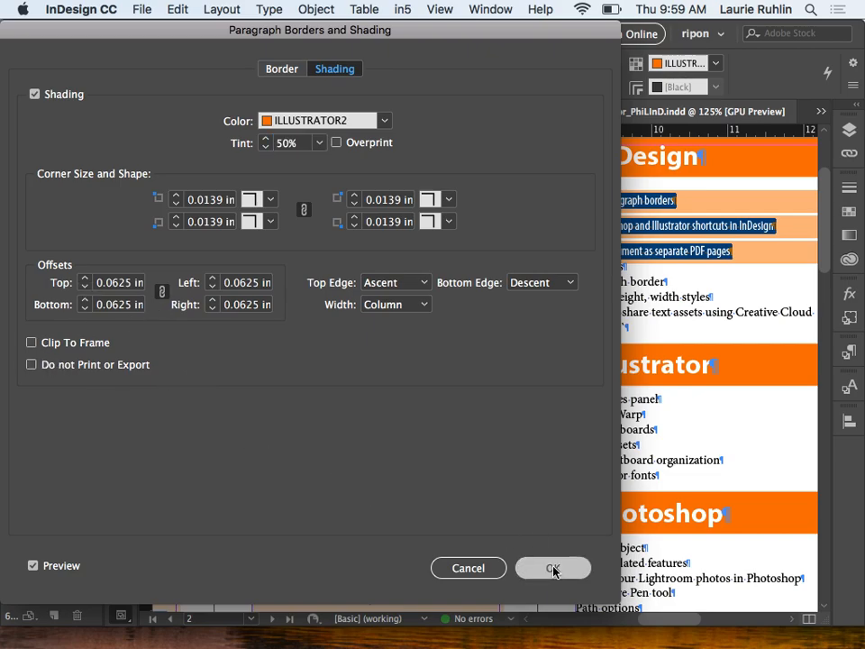
# Create a paragraph style named "x features" from the shaded list items' formatting
pyautogui.click(850, 359)
pyautogui.click(822, 344)
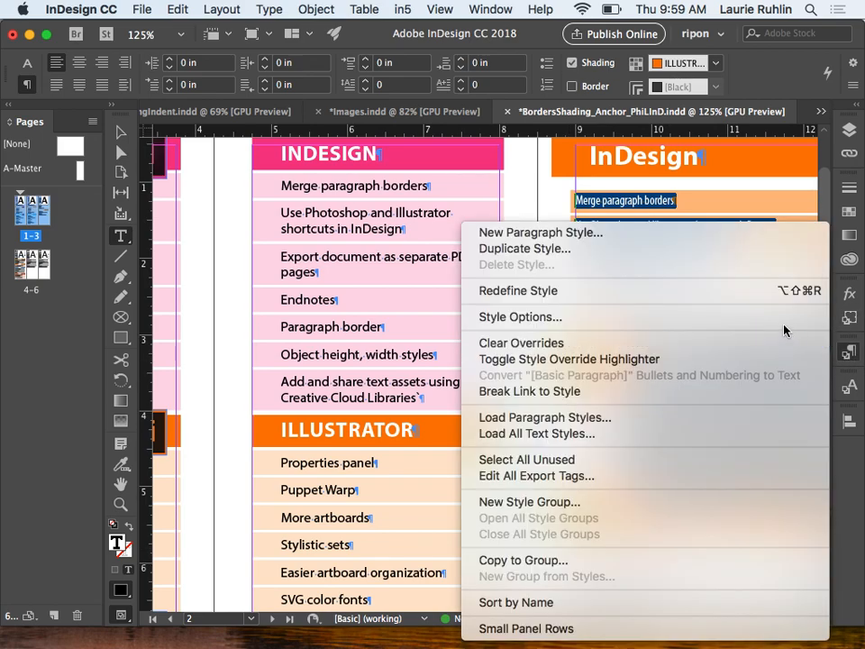
pyautogui.click(606, 238)
pyautogui.write('x')
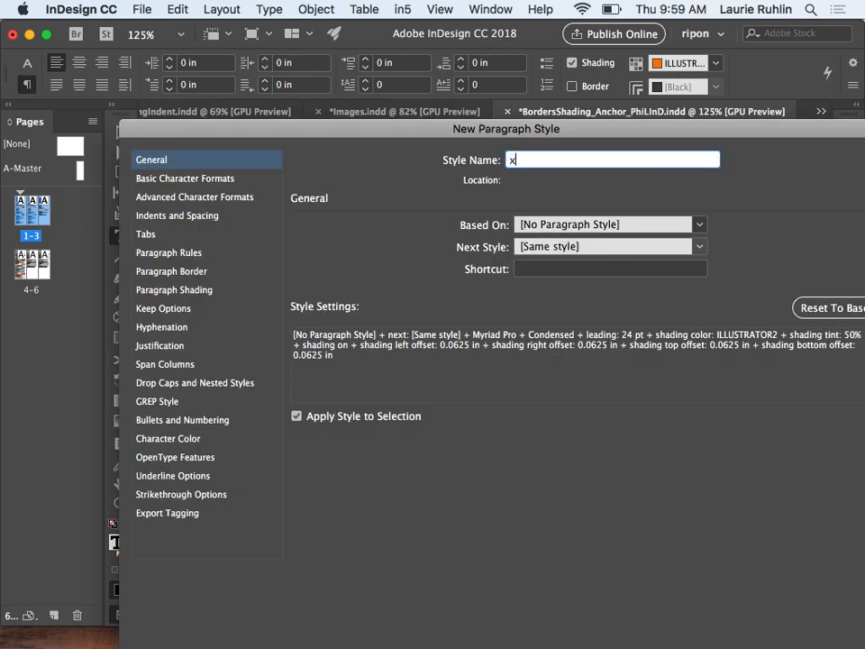
pyautogui.write(' features')
pyautogui.press('Return')
# Apply the x features paragraph style to the remaining InDesign list items and to all the Illustrator list items
pyautogui.moveTo(602, 267); pyautogui.dragTo(618, 329)
pyautogui.click(678, 405)
pyautogui.moveTo(605, 423); pyautogui.dragTo(606, 494)
pyautogui.click(671, 405)
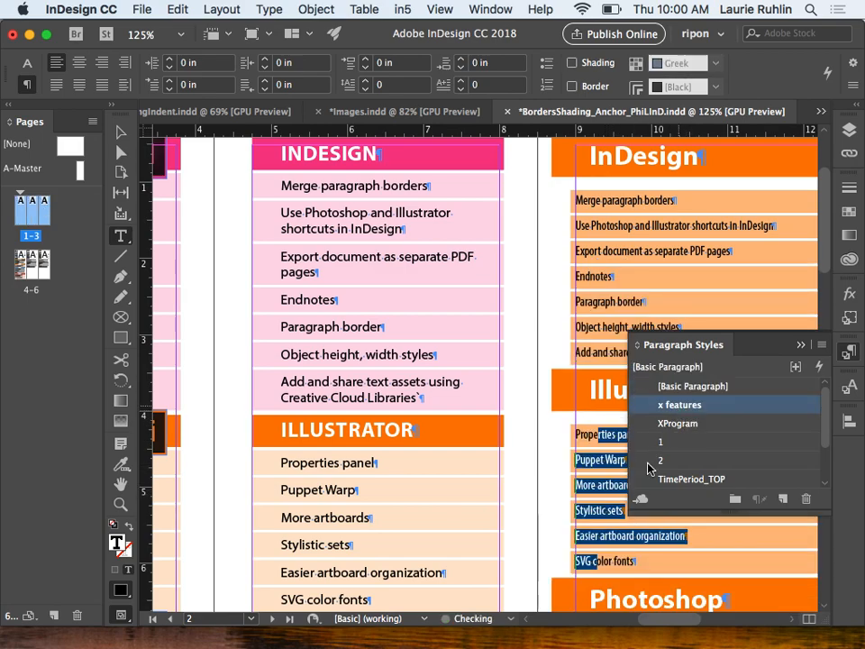
pyautogui.click(635, 536)
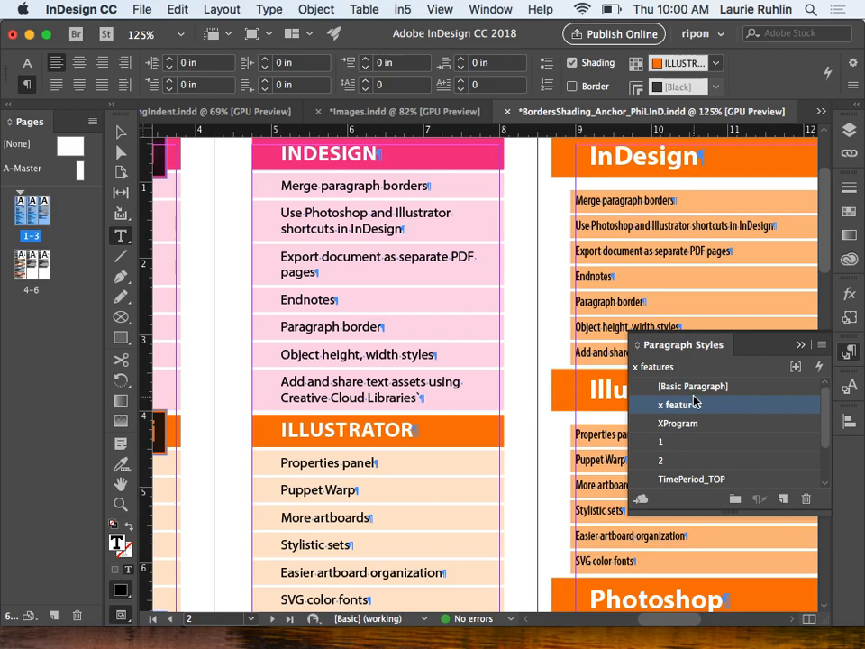
pyautogui.click(693, 347)
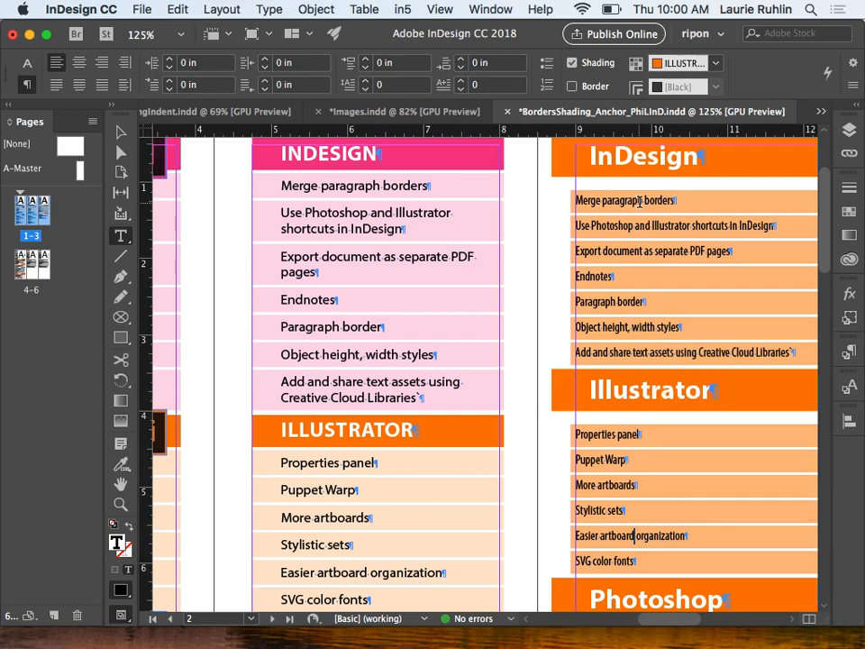
# Change the shading color of the InDesign heading and its seven list items to InDESIGN copy
pyautogui.click(635, 155)
pyautogui.moveTo(634, 155); pyautogui.dragTo(662, 352)
pyautogui.click(716, 64)
pyautogui.click(720, 203)
pyautogui.click(717, 64)
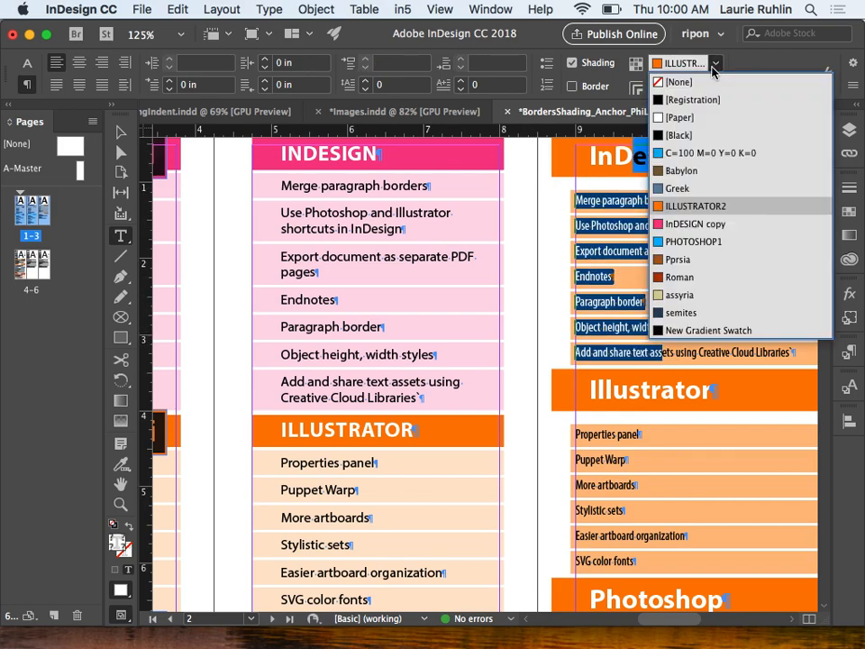
pyautogui.click(733, 222)
pyautogui.click(645, 233)
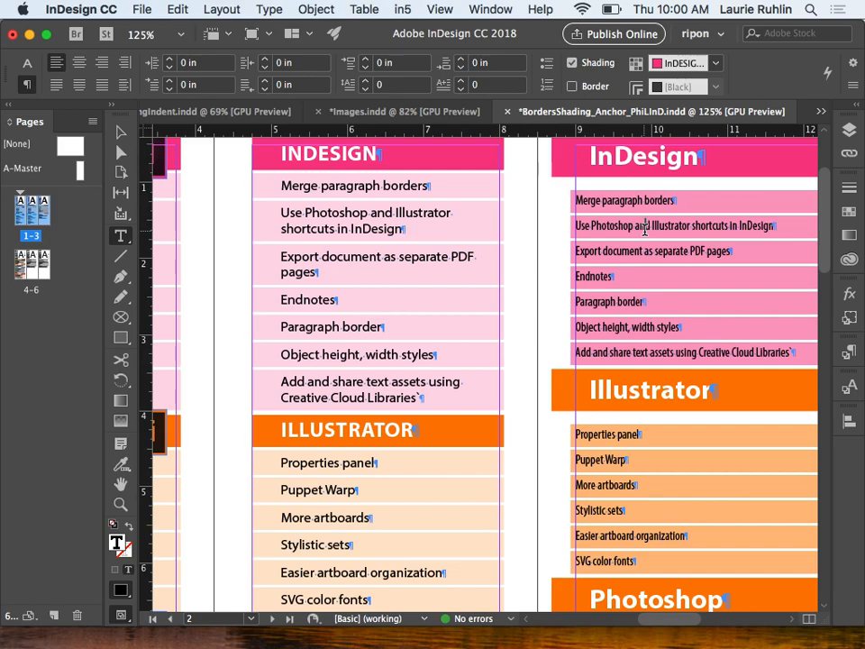
# Examine the shaded headings and dated entries of the finished timeline on the spread with pages 4-6
pyautogui.doubleClick(27, 287)
pyautogui.click(303, 326)
pyautogui.moveTo(311, 328); pyautogui.dragTo(289, 413)
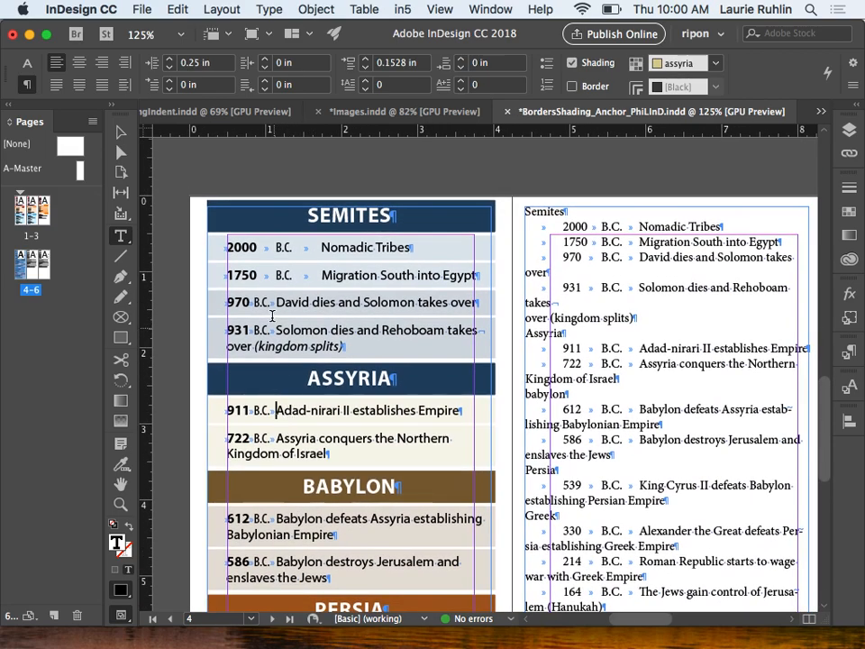
pyautogui.click(288, 275)
pyautogui.press('super+equal')
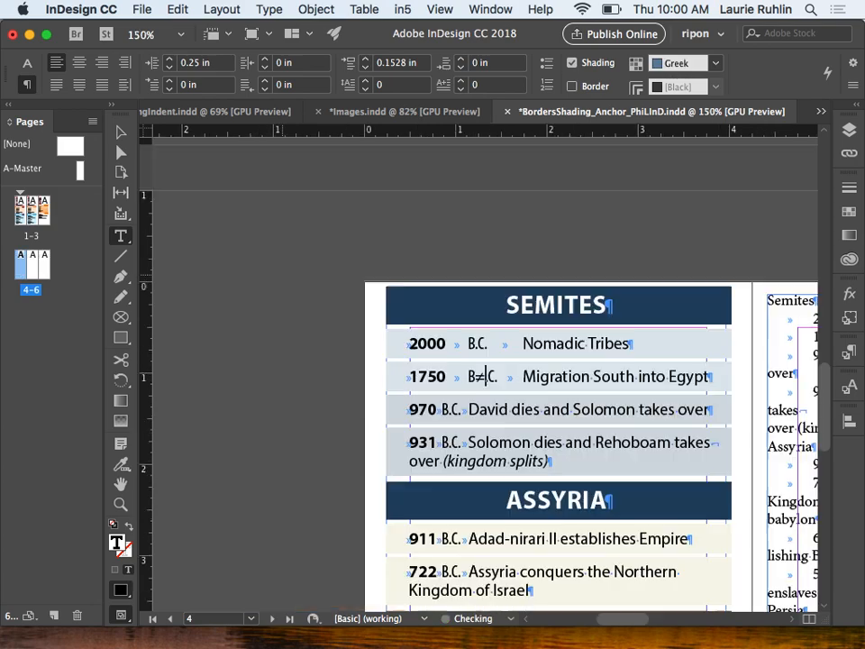
pyautogui.press('super+minus')
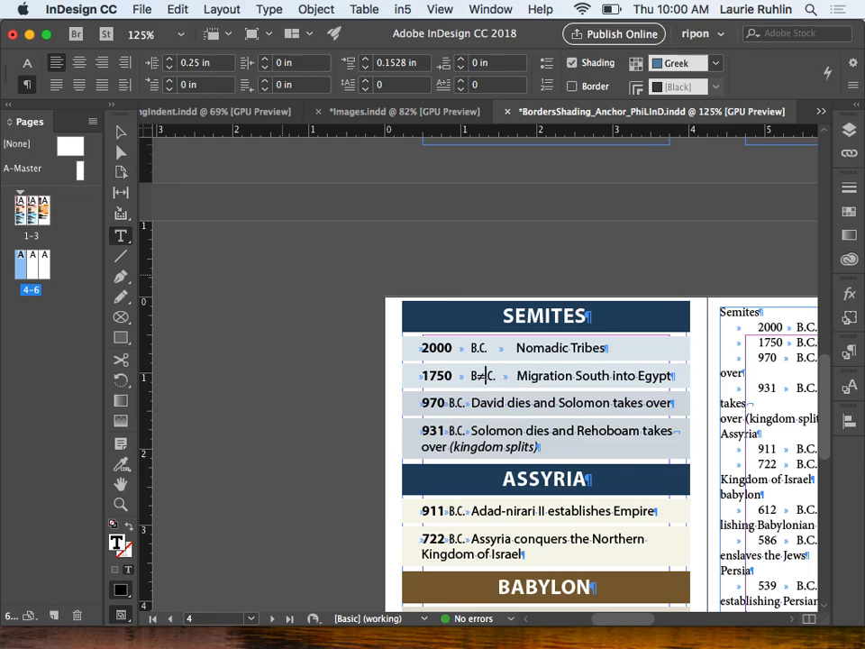
pyautogui.rightClick(356, 234)
pyautogui.click(356, 234)
pyautogui.click(374, 364)
pyautogui.moveTo(457, 417); pyautogui.dragTo(294, 187)
pyautogui.click(457, 496)
pyautogui.keyDown('alt'); pyautogui.moveTo(463, 502); pyautogui.dragTo(307, 112); pyautogui.keyUp('alt')
pyautogui.keyDown('alt'); pyautogui.moveTo(386, 387); pyautogui.dragTo(445, 427); pyautogui.keyUp('alt')
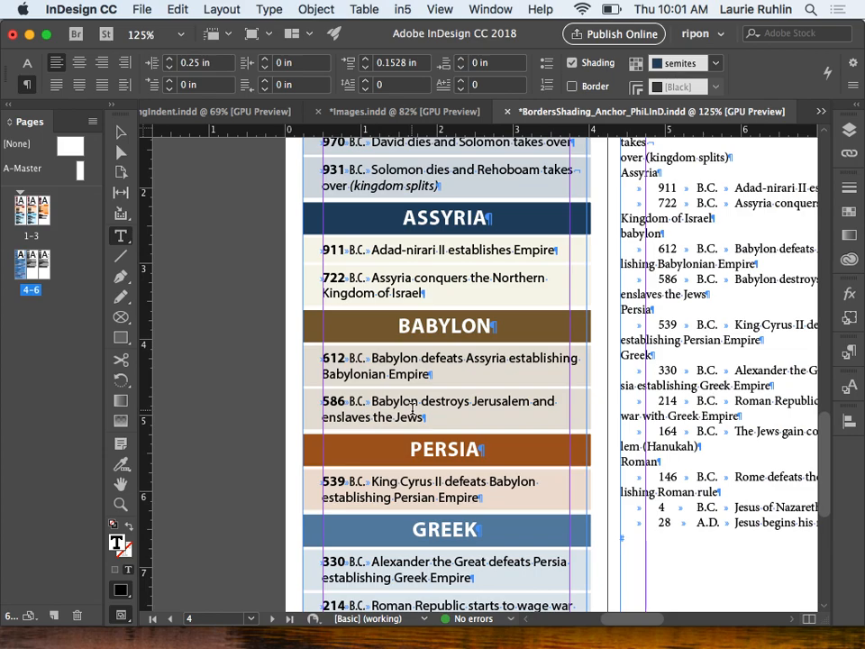
pyautogui.click(467, 401)
# Close Bullets&NumbersHangingIndent.indd, Images.indd and BordersShading_Anchor_PhiLInD.indd without saving their changes
pyautogui.click(321, 112)
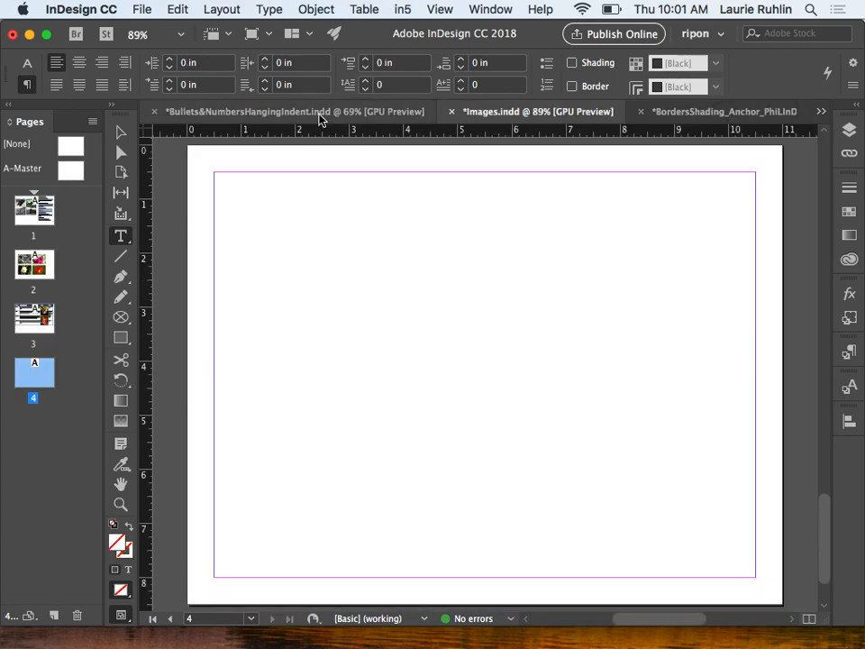
pyautogui.click(154, 111)
pyautogui.click(456, 353)
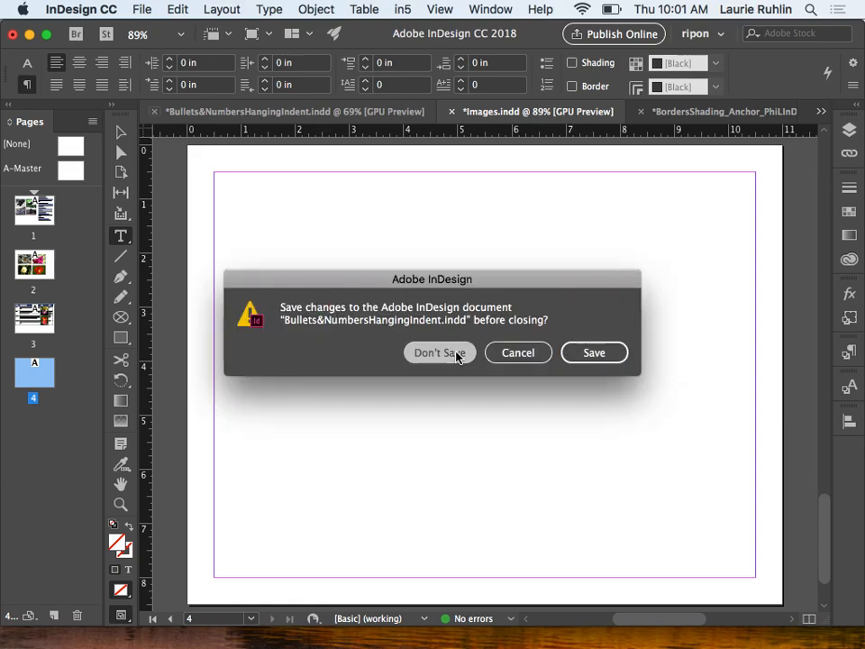
pyautogui.click(154, 112)
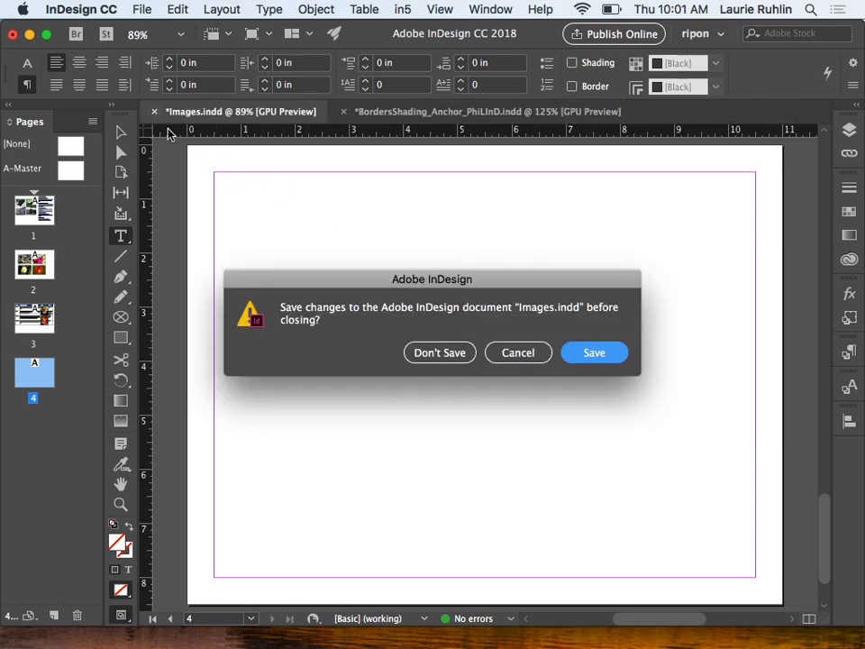
pyautogui.click(450, 352)
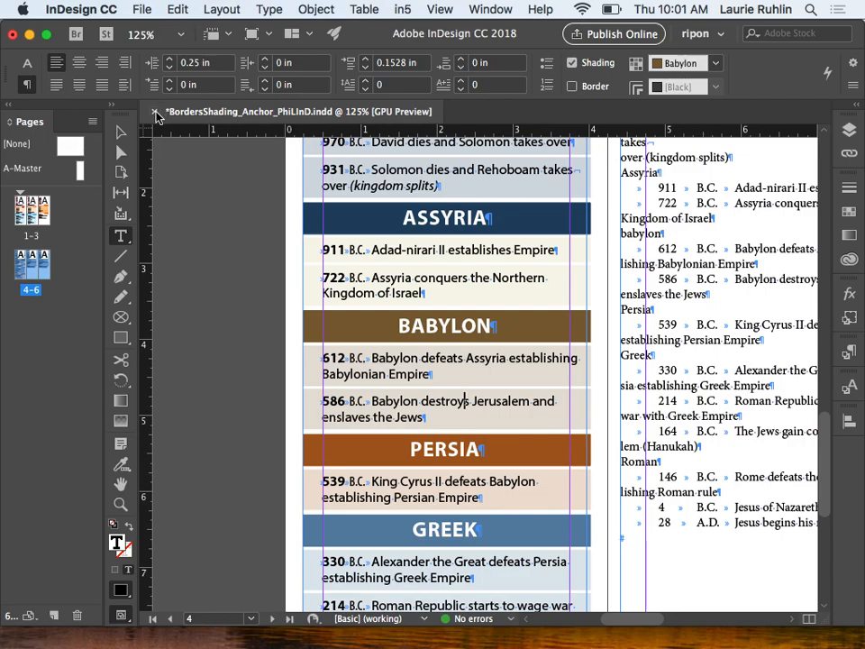
pyautogui.click(154, 112)
pyautogui.click(456, 352)
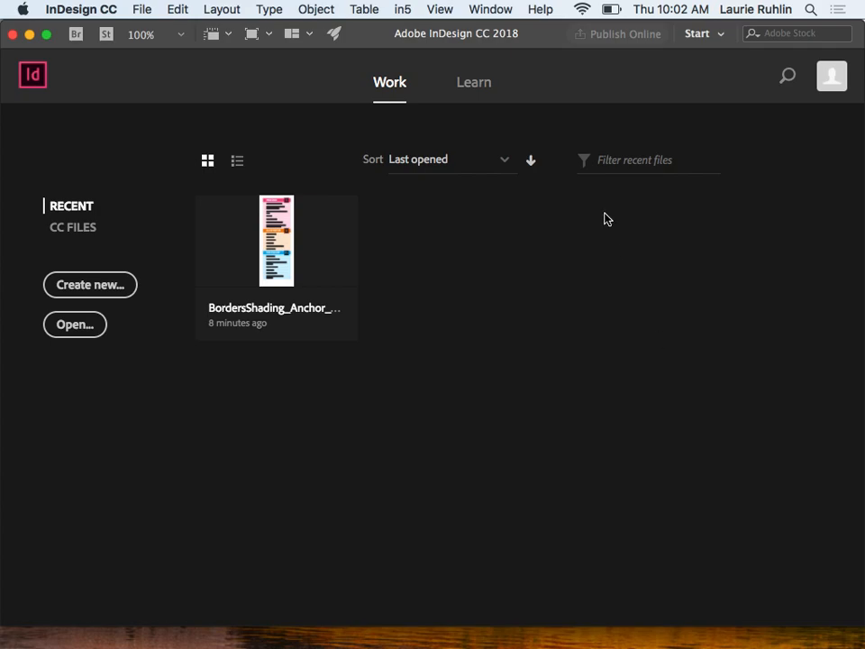
# Create a new book file named Book 1 on the Desktop, replacing the existing file of that name
pyautogui.click(144, 9)
pyautogui.moveTo(189, 30)
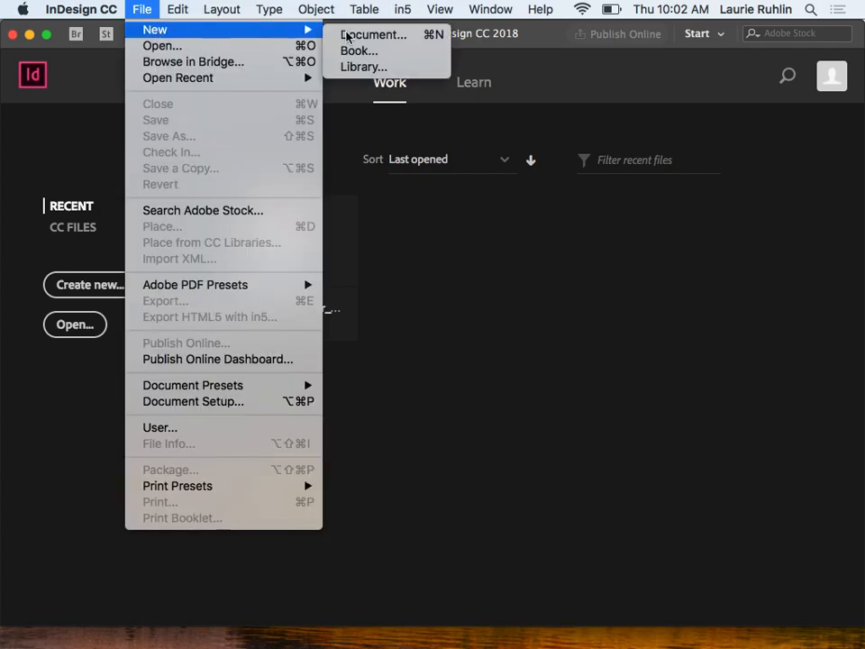
pyautogui.click(411, 53)
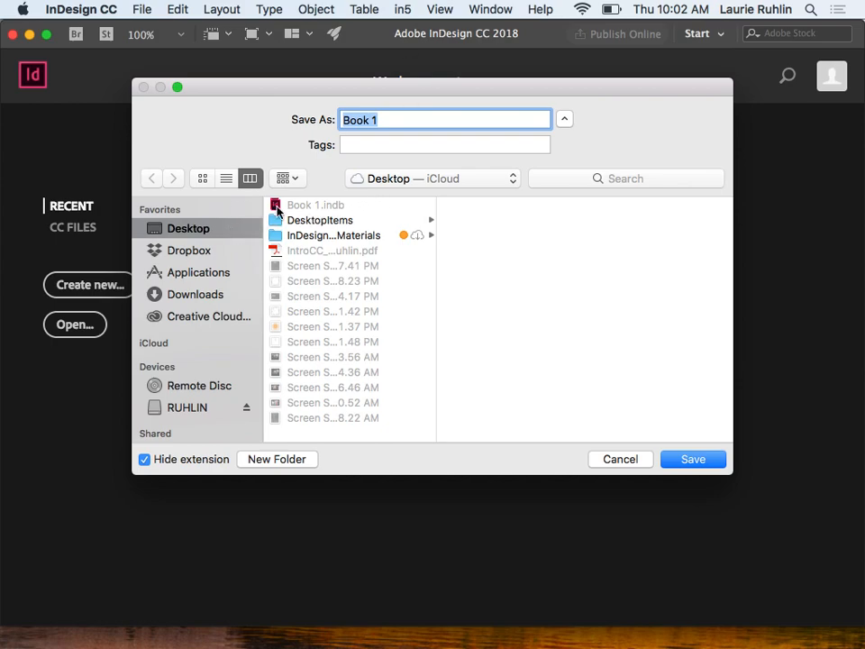
pyautogui.press('Return')
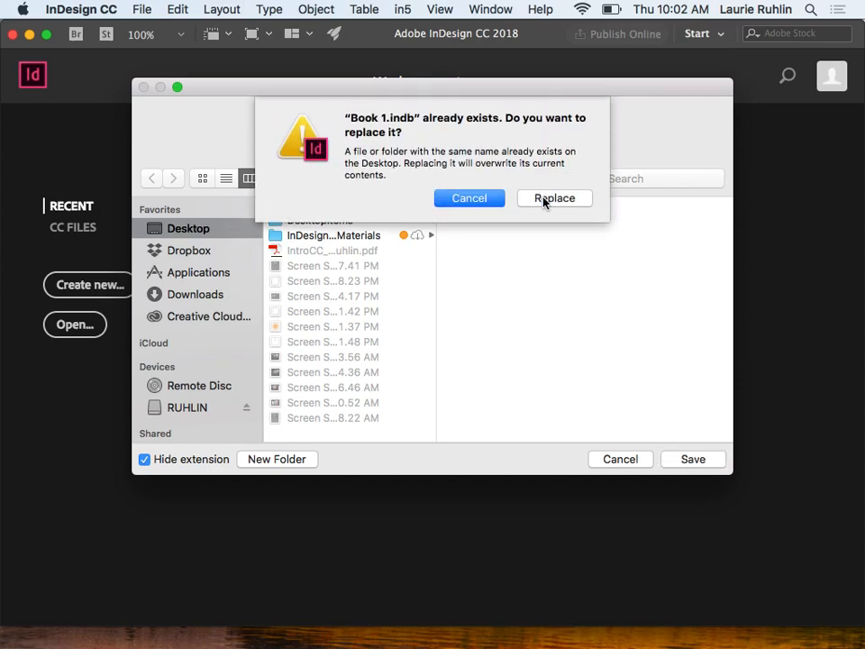
pyautogui.click(580, 203)
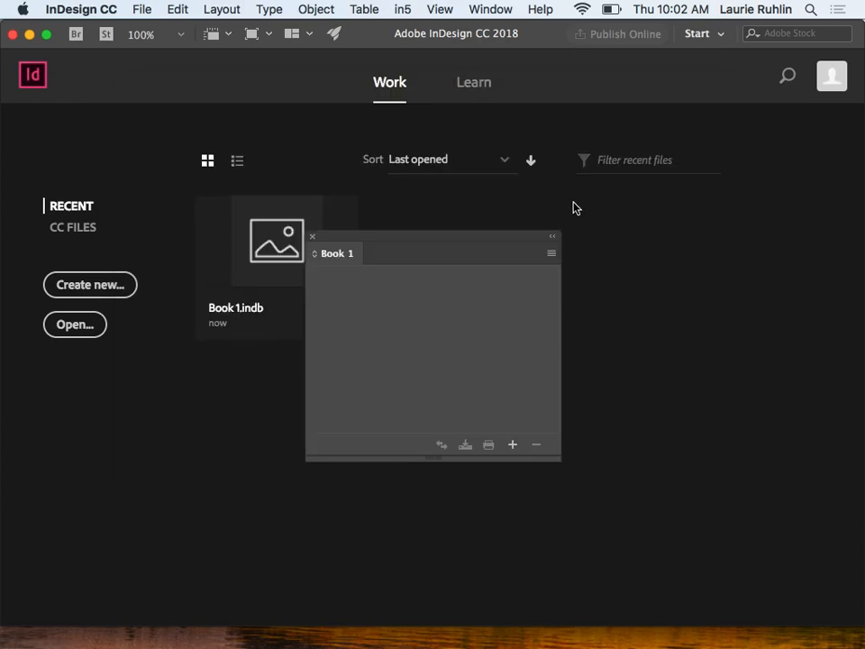
pyautogui.moveTo(504, 242); pyautogui.dragTo(472, 158)
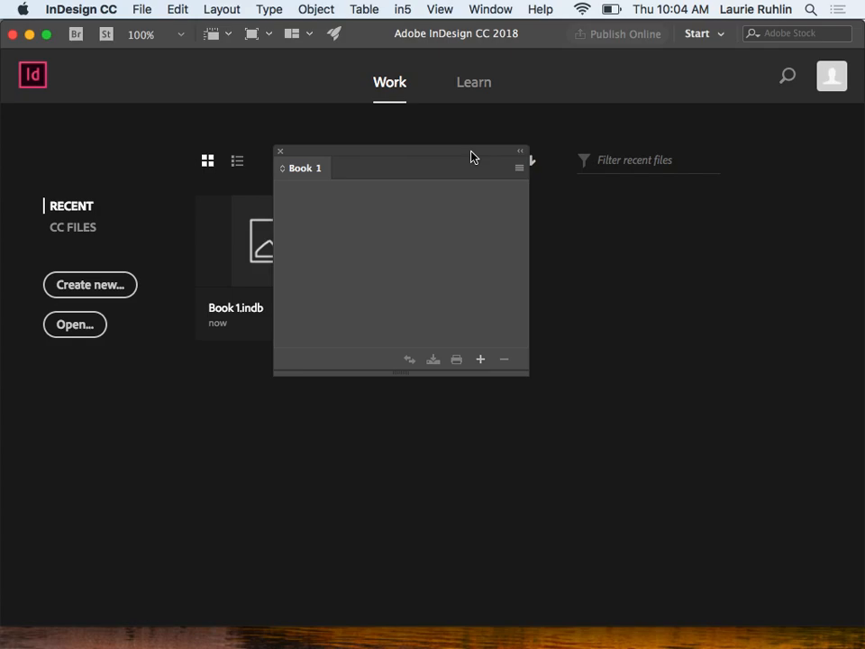
# Add the documents zChapter_1_CC.indd, zChapter_2_CC.indd and zChapter_3_CC.indd from the DemoFiles folder to the book
pyautogui.click(520, 168)
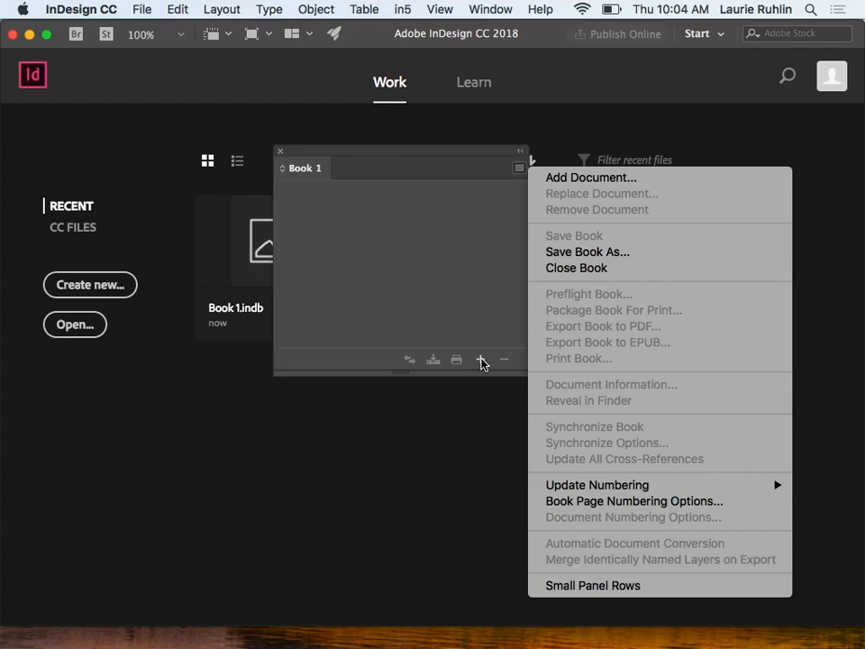
pyautogui.click(534, 174)
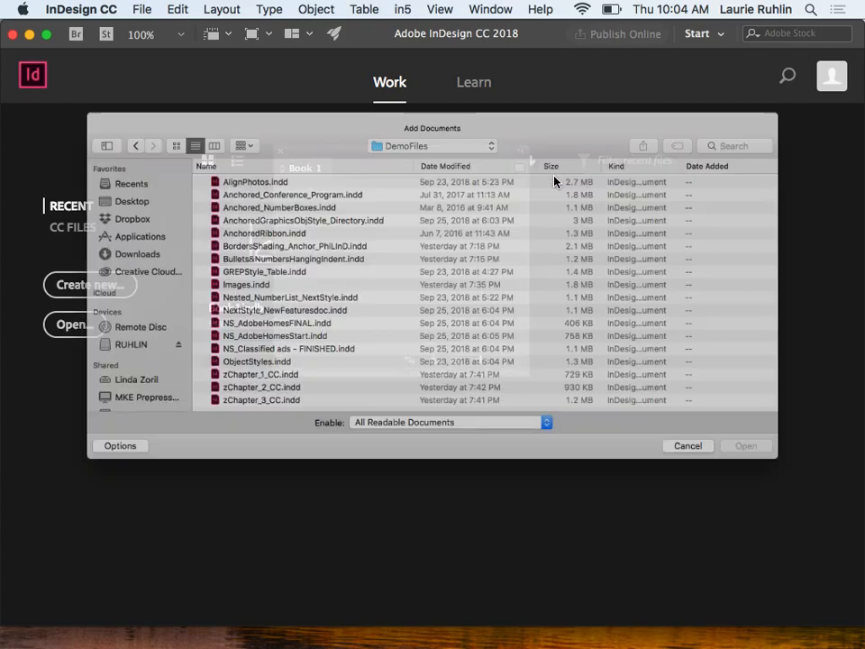
pyautogui.click(221, 398)
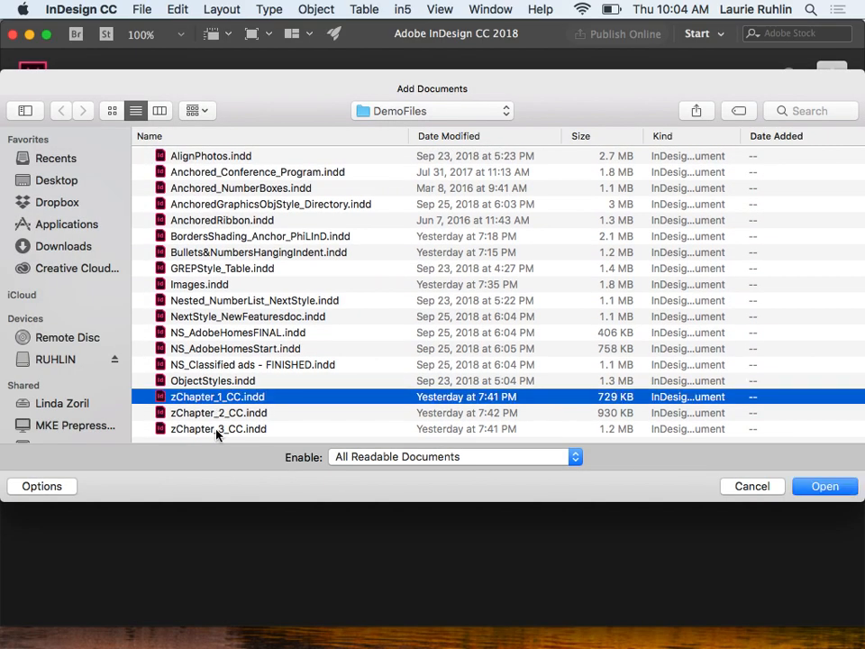
pyautogui.keyDown('shift'); pyautogui.click(217, 430); pyautogui.keyUp('shift')
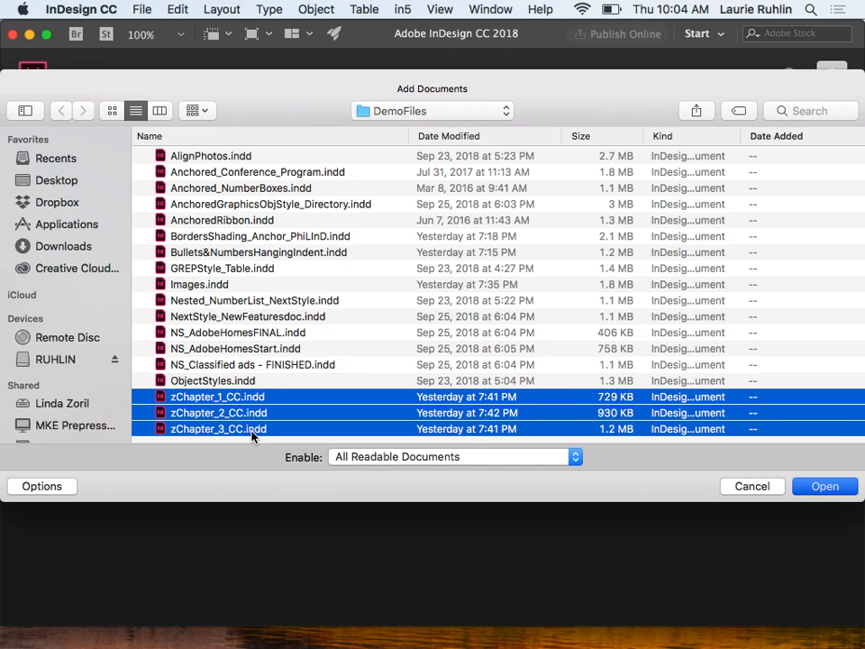
pyautogui.press('Return')
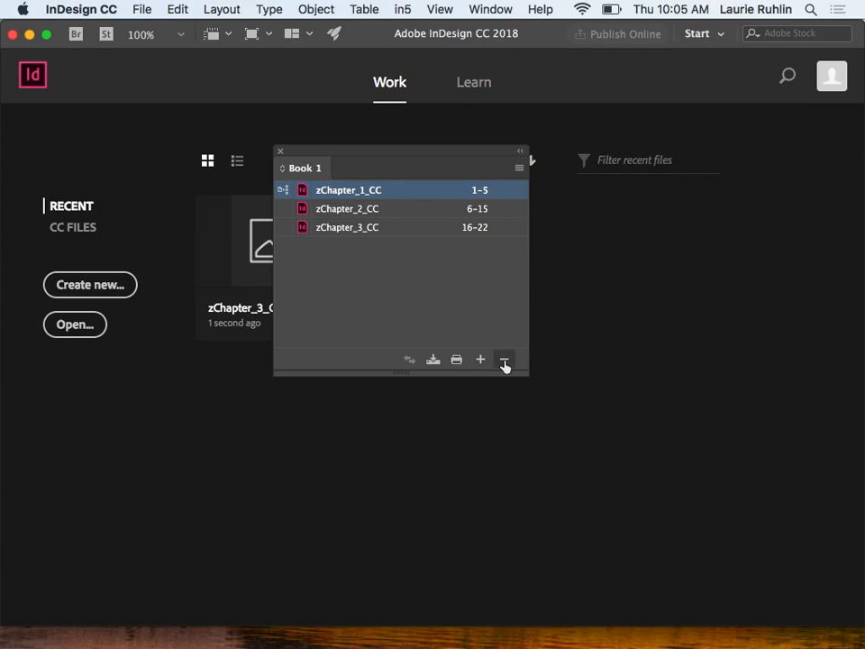
# Remove all three chapter documents from Book 1
pyautogui.click(402, 242)
pyautogui.click(425, 227)
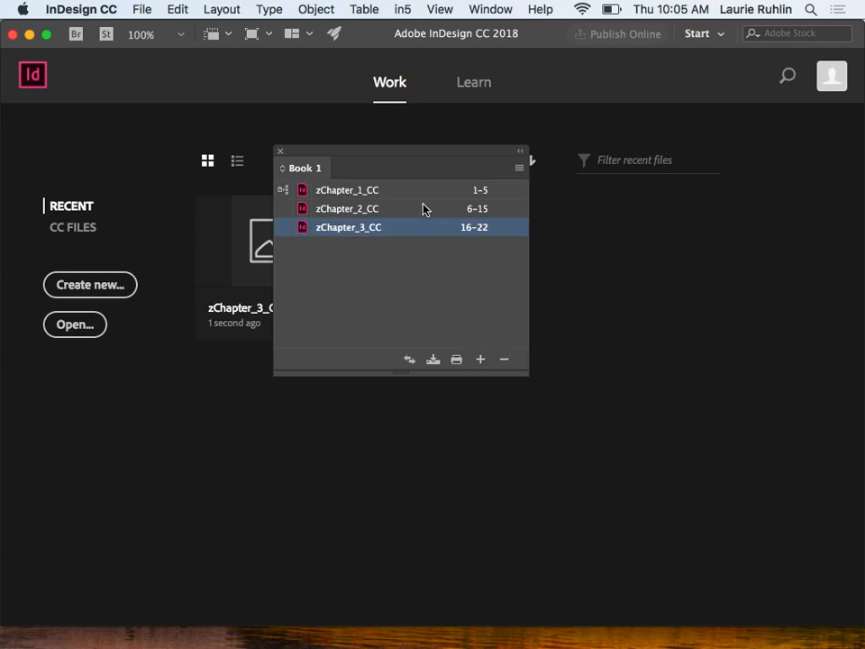
pyautogui.keyDown('shift'); pyautogui.click(428, 190); pyautogui.keyUp('shift')
pyautogui.click(504, 361)
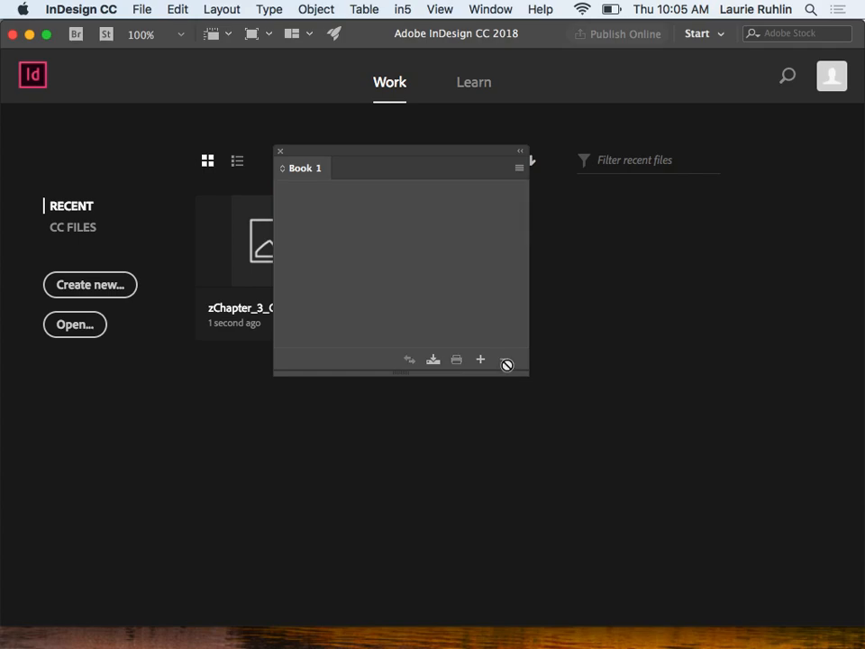
# Open zChapter_1_CC.indd, zChapter_2_CC.indd and zChapter_3_CC.indd from DemoFiles, dismissing the missing-link alerts, and move the Book 1 panel off the page
pyautogui.press('super+o')
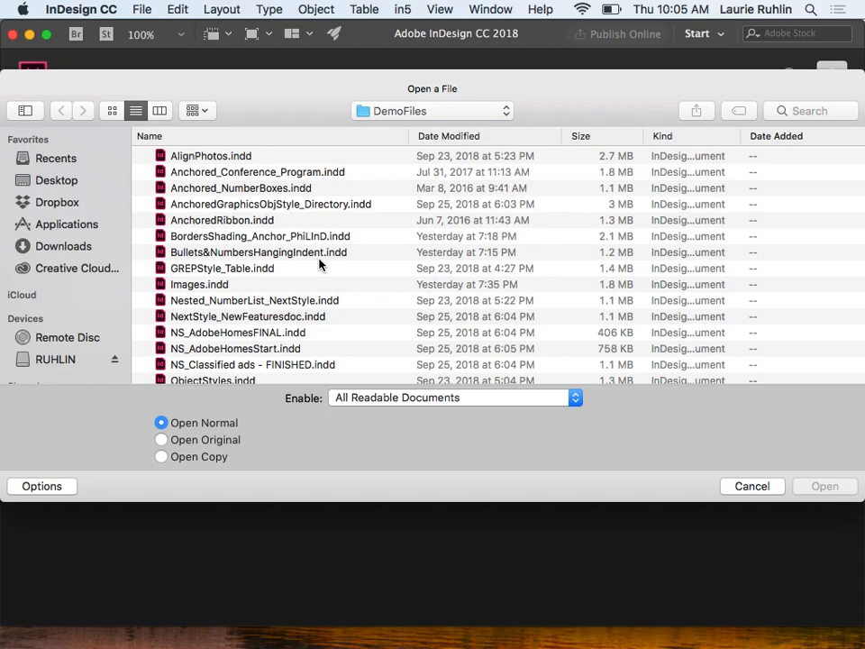
pyautogui.scroll(-3, 232, 328)
pyautogui.click(232, 344)
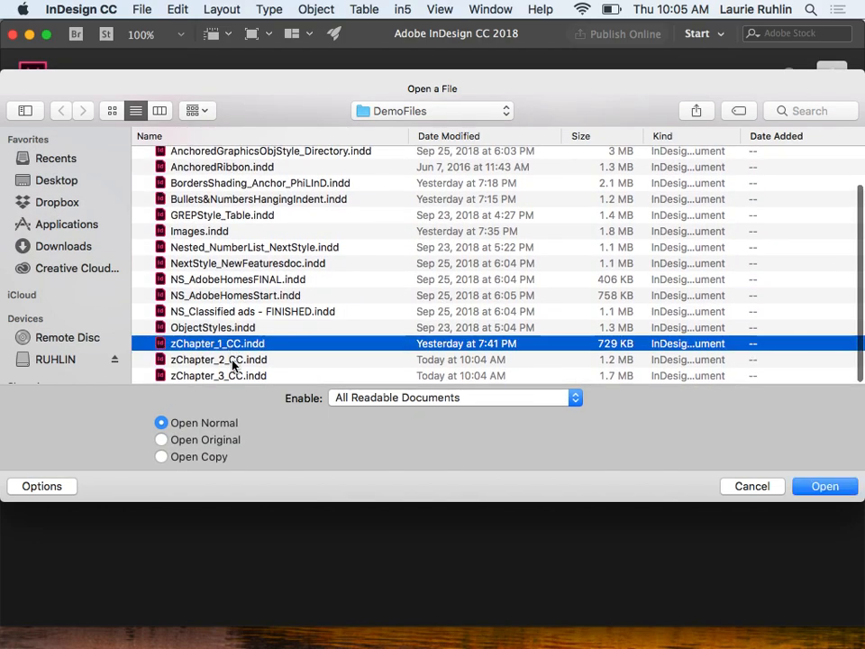
pyautogui.keyDown('shift'); pyautogui.click(232, 375); pyautogui.keyUp('shift')
pyautogui.click(825, 486)
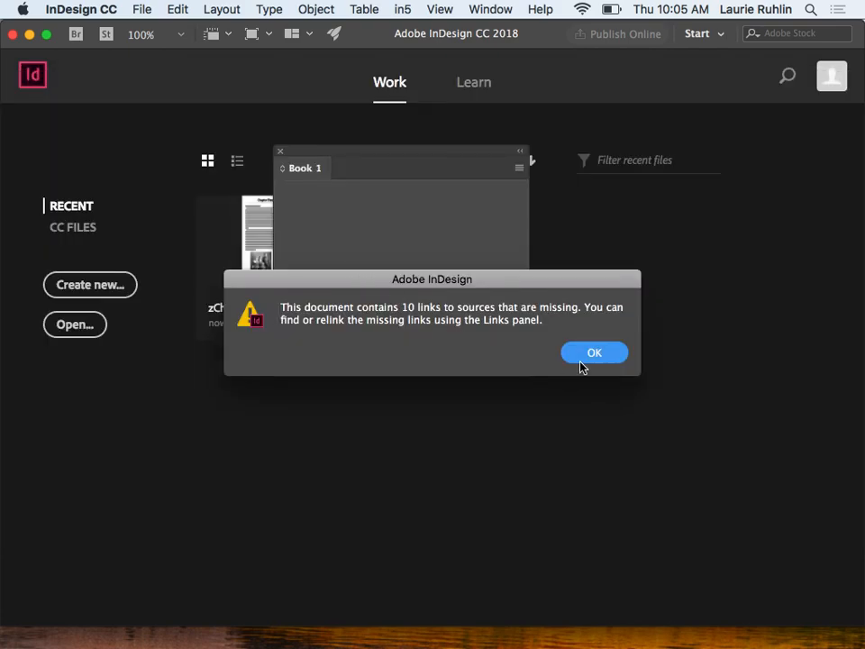
pyautogui.click(596, 355)
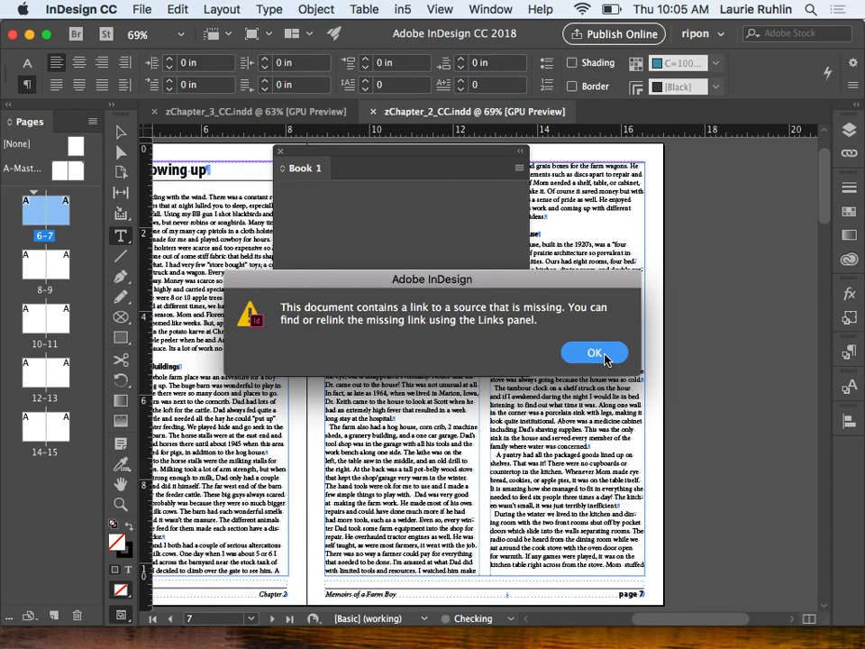
pyautogui.click(599, 352)
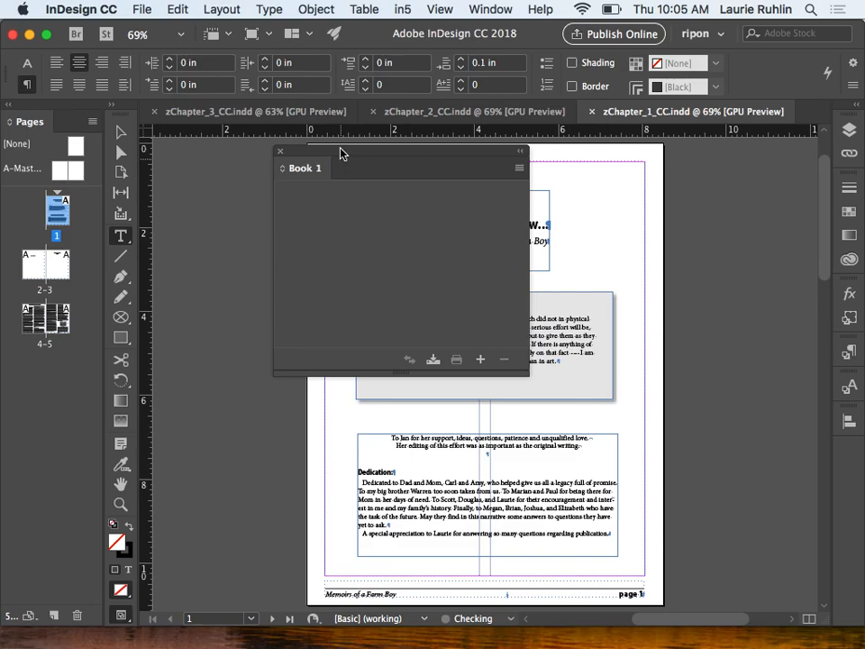
pyautogui.moveTo(342, 162); pyautogui.dragTo(648, 315)
pyautogui.moveTo(683, 346); pyautogui.dragTo(742, 432)
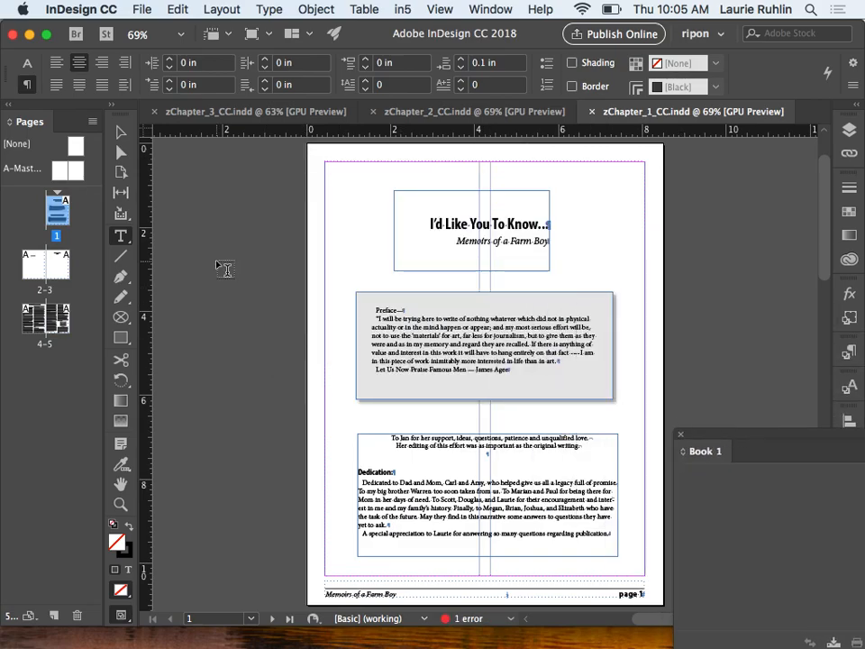
# Set the page numbering of zChapter_2_CC.indd to start at 1
pyautogui.click(448, 113)
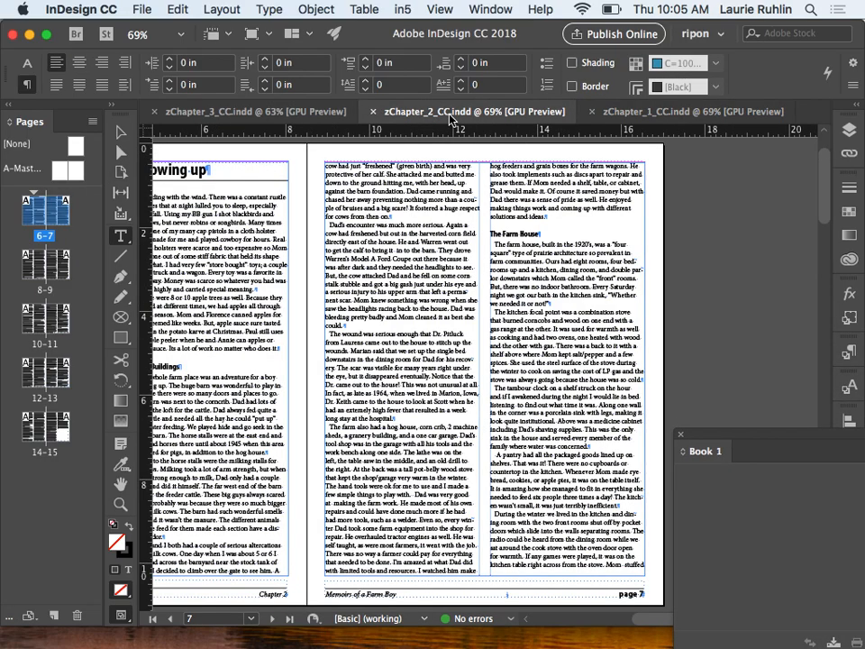
pyautogui.doubleClick(35, 192)
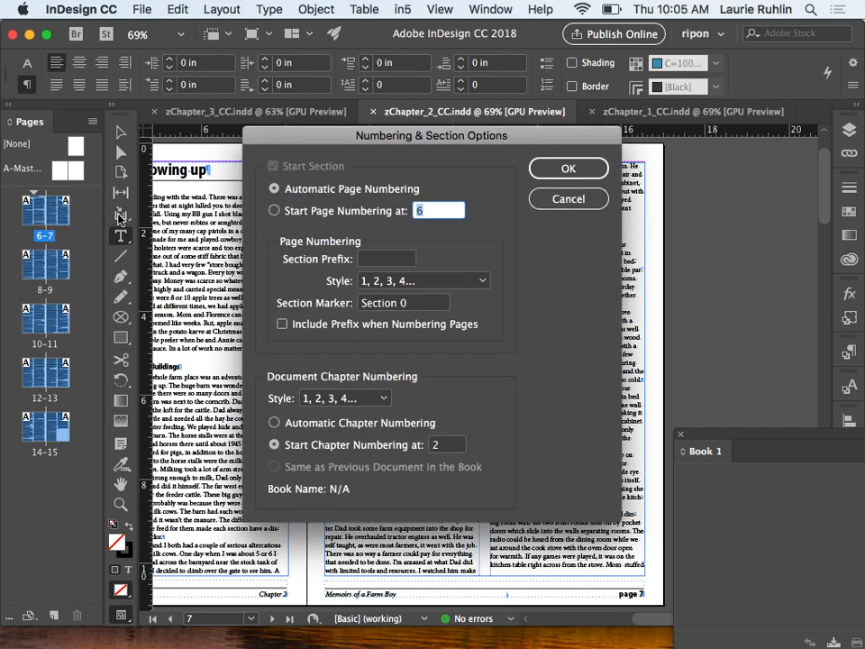
pyautogui.click(441, 210)
pyautogui.write('1')
pyautogui.click(568, 168)
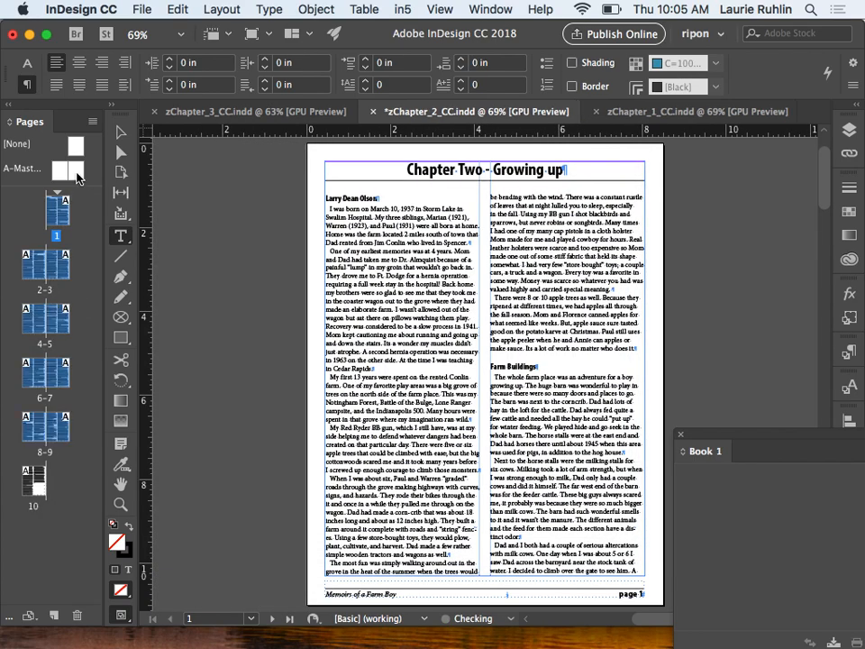
# Switch zChapter_3_CC.indd to automatic page numbering
pyautogui.click(261, 112)
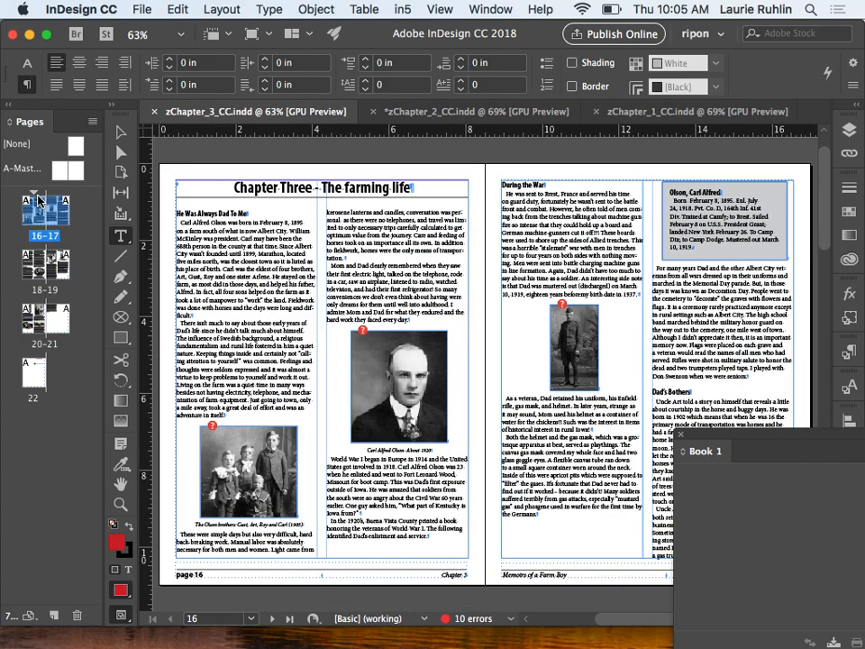
pyautogui.doubleClick(36, 193)
pyautogui.click(436, 211)
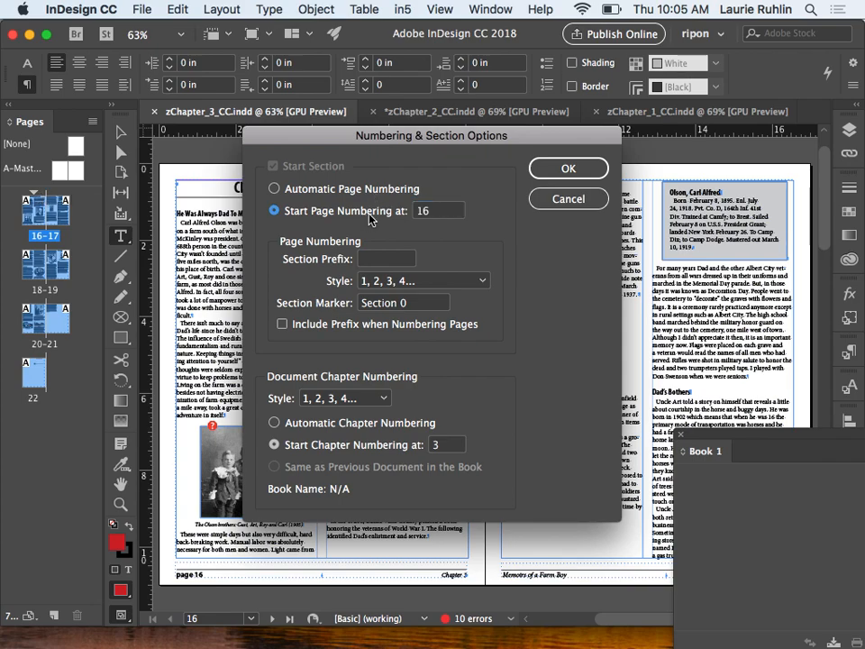
pyautogui.click(376, 189)
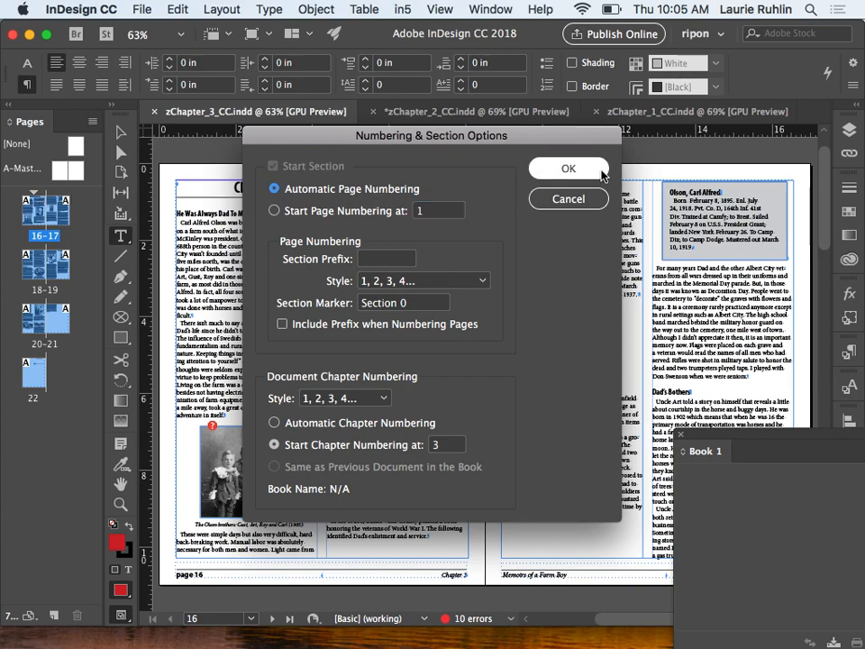
pyautogui.click(597, 169)
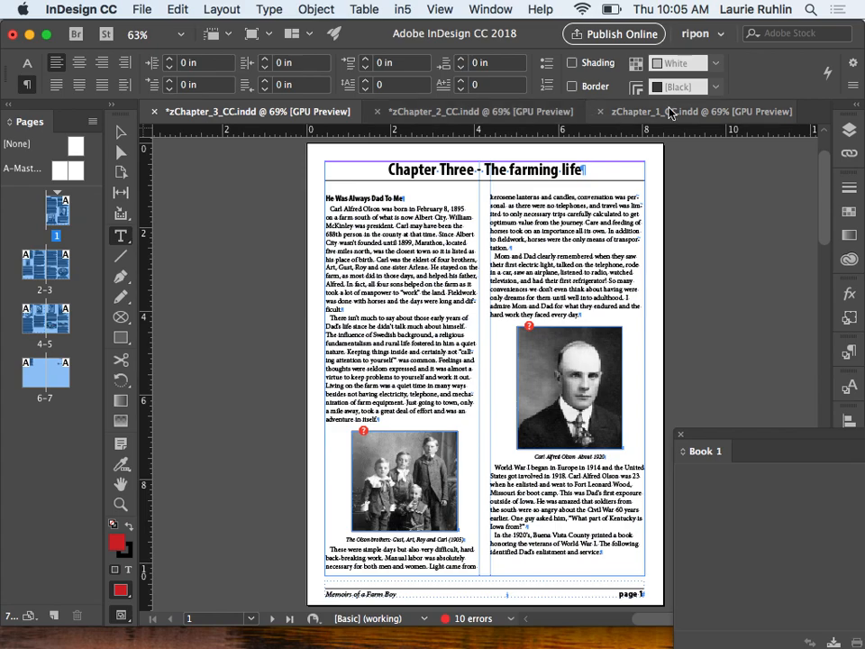
# Set the page numbering style of zChapter_1_CC.indd to uppercase Roman numerals (I, II, III, IV...)
pyautogui.click(669, 112)
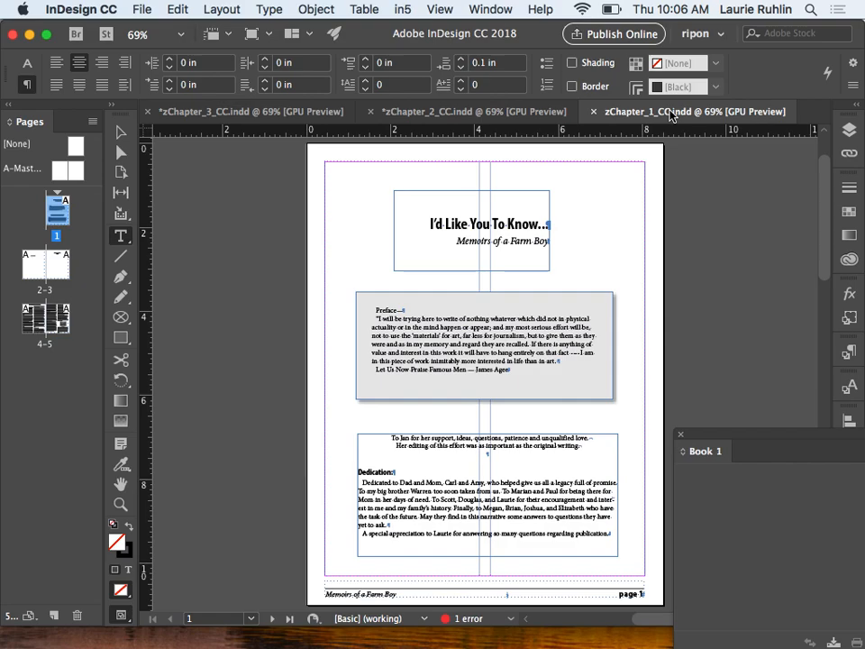
pyautogui.click(467, 113)
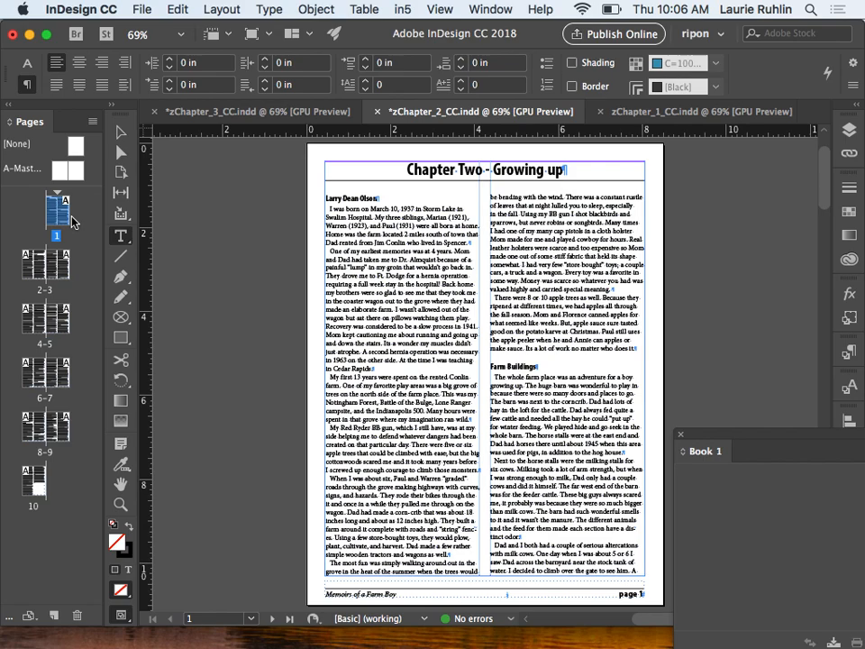
pyautogui.click(236, 115)
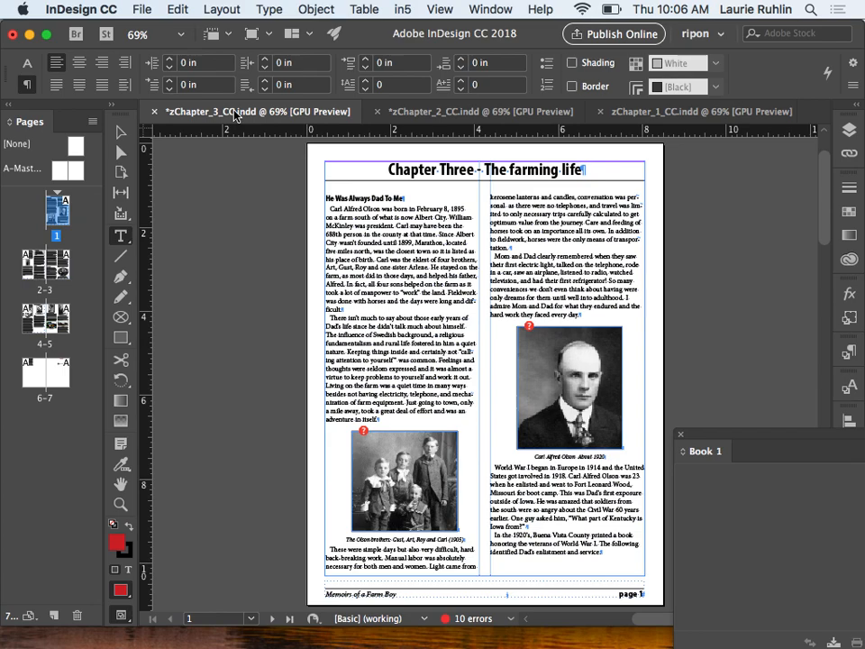
pyautogui.click(674, 115)
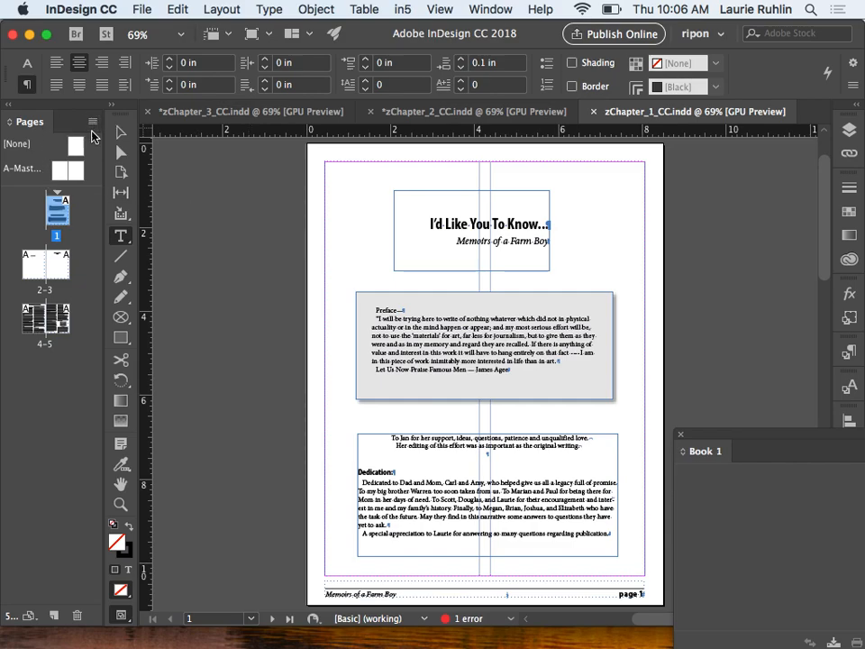
pyautogui.doubleClick(63, 206)
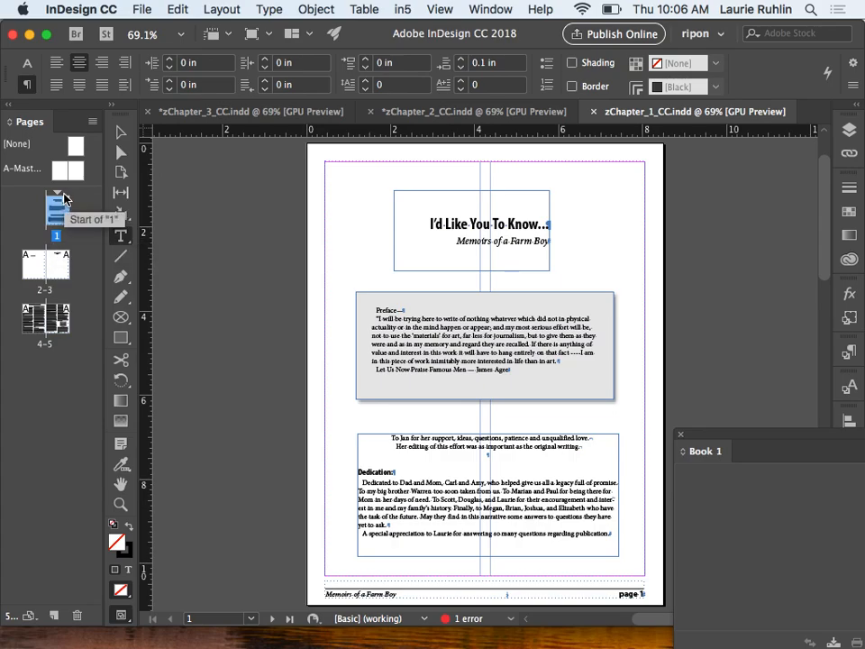
pyautogui.click(94, 123)
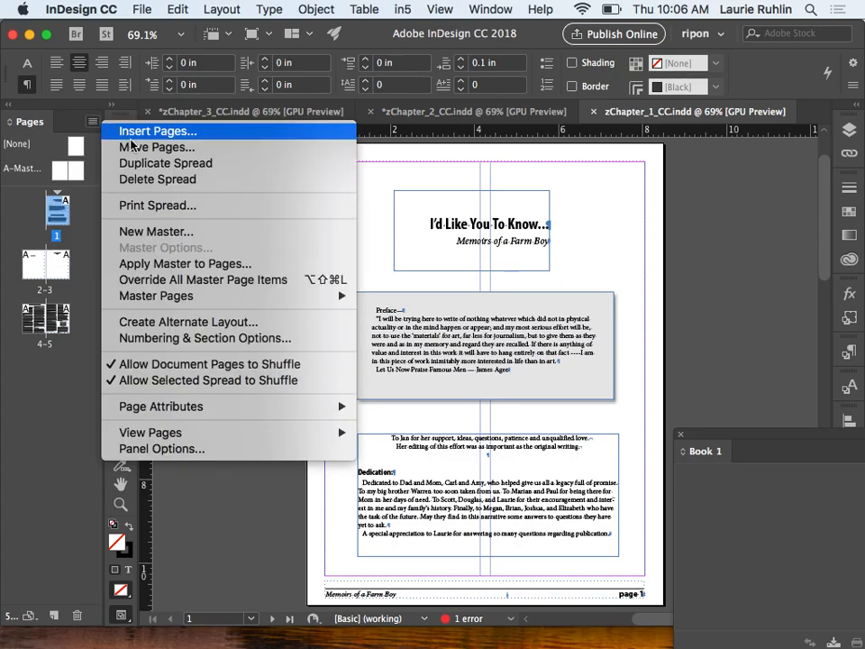
pyautogui.click(230, 338)
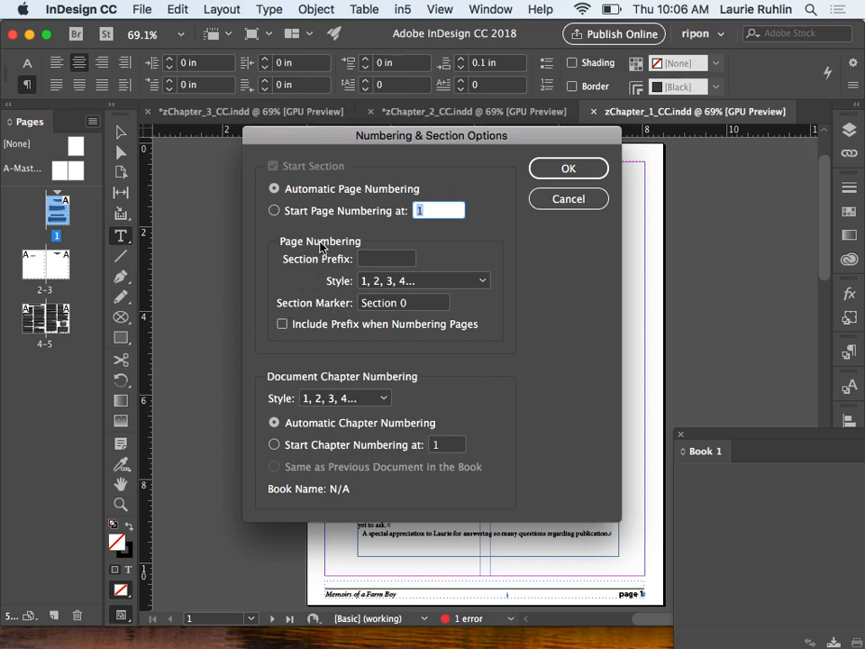
pyautogui.click(365, 282)
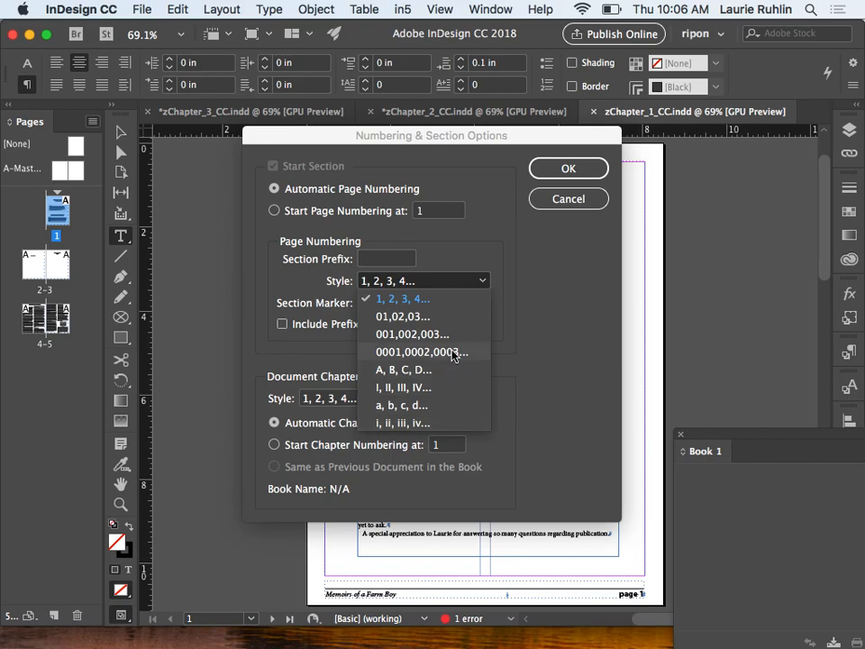
pyautogui.click(461, 387)
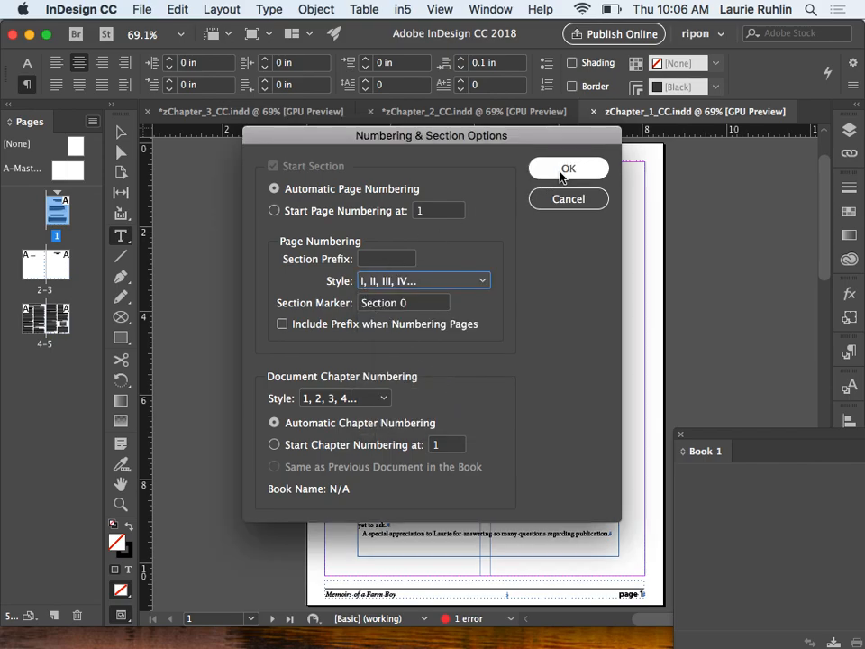
pyautogui.click(568, 168)
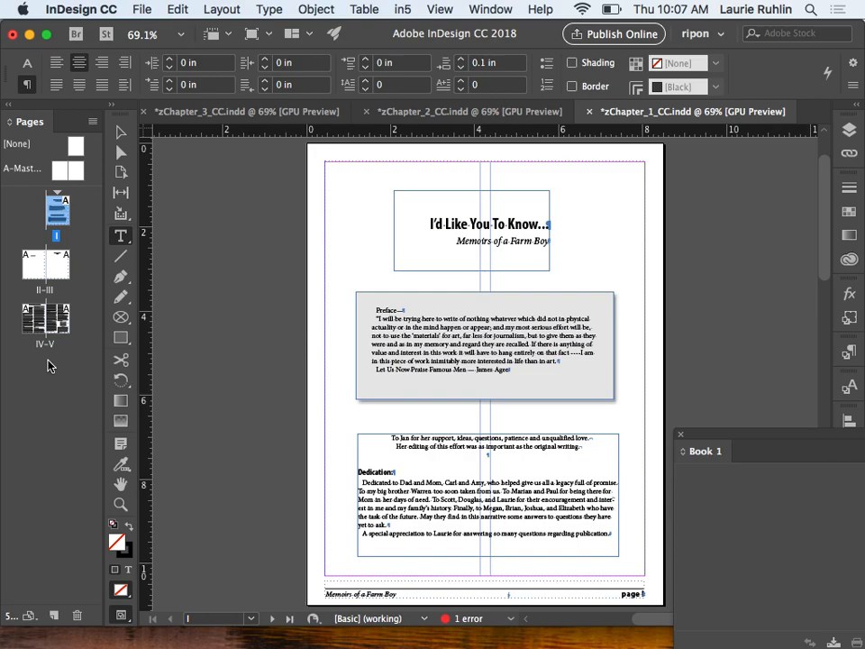
# Start a new section at page IV of zChapter_1_CC.indd, numbered from 1 in the 1, 2, 3, 4... style, and save the document
pyautogui.doubleClick(39, 320)
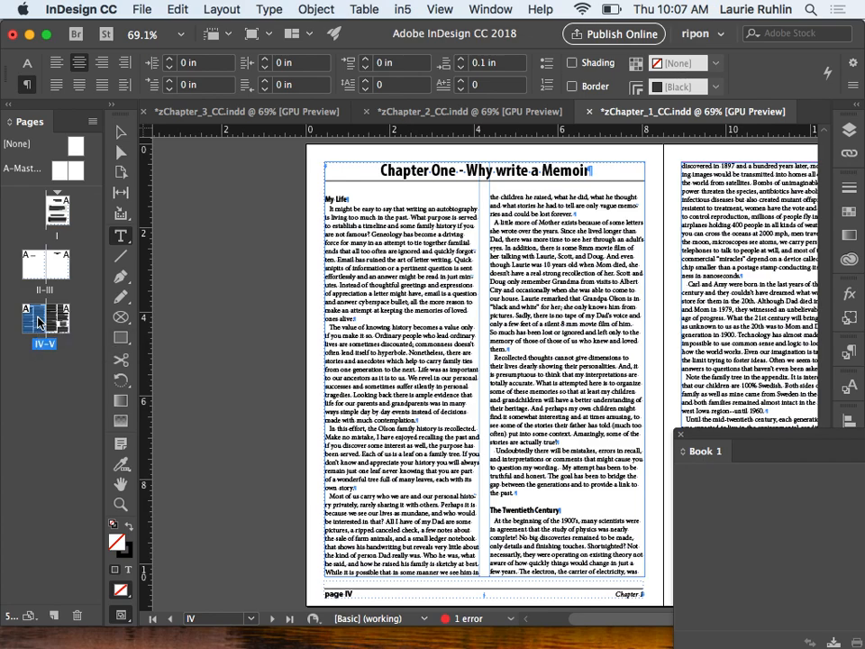
pyautogui.press('super+alt+i')
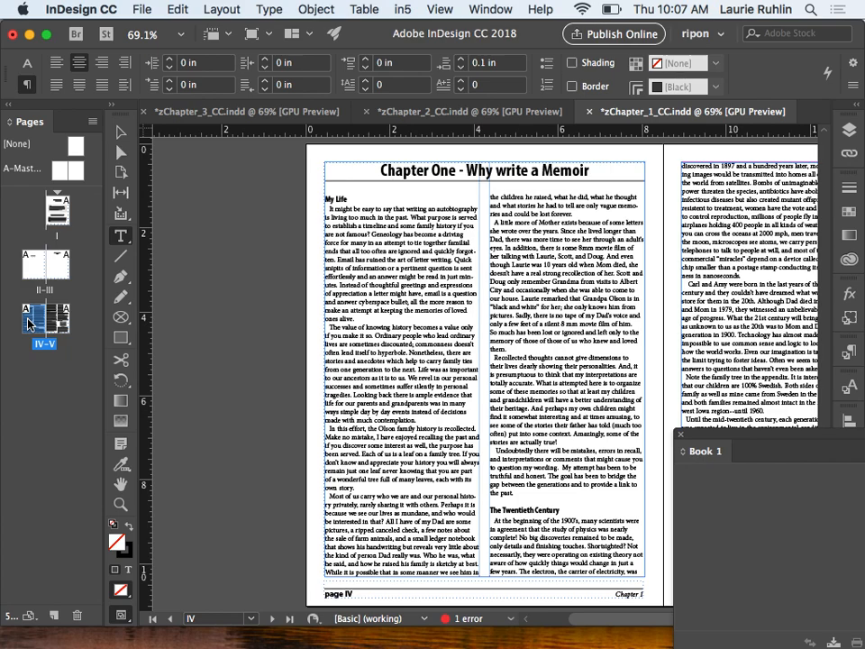
pyautogui.click(92, 122)
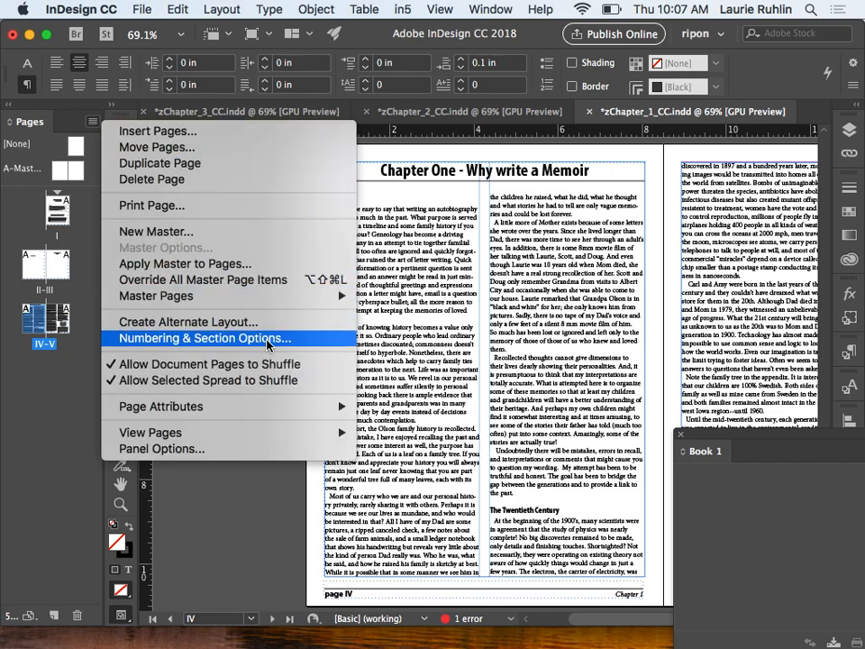
pyautogui.click(209, 338)
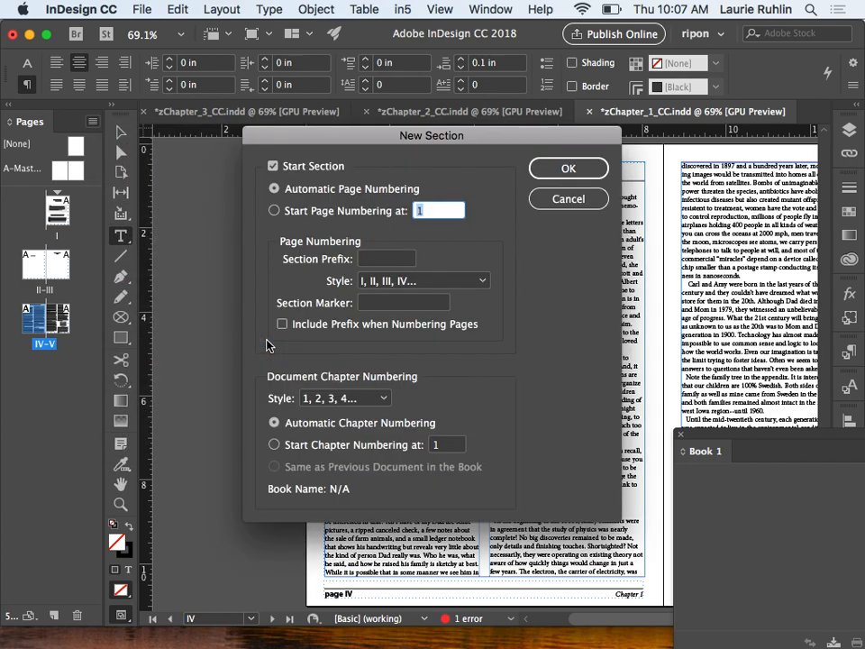
pyautogui.click(363, 214)
pyautogui.click(392, 281)
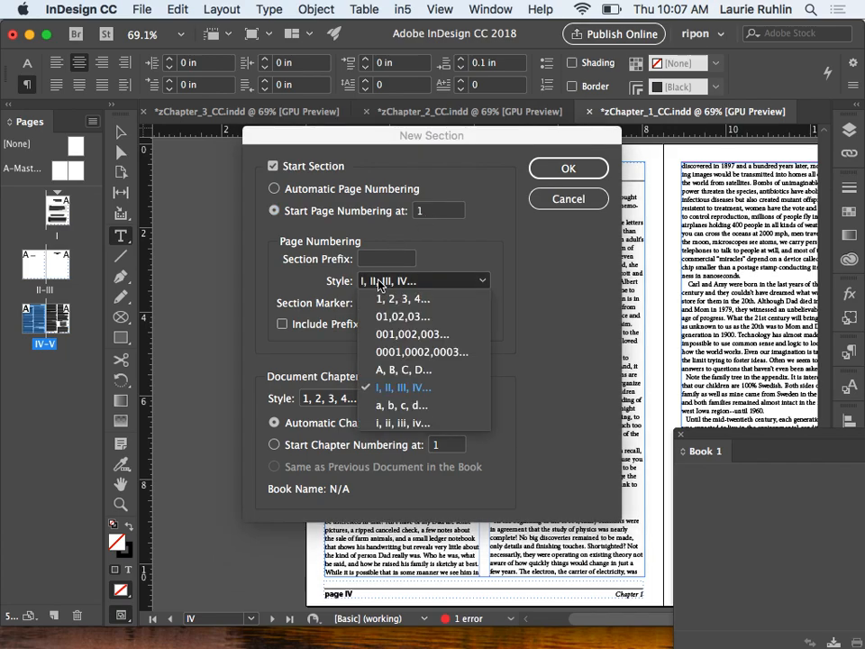
pyautogui.click(390, 300)
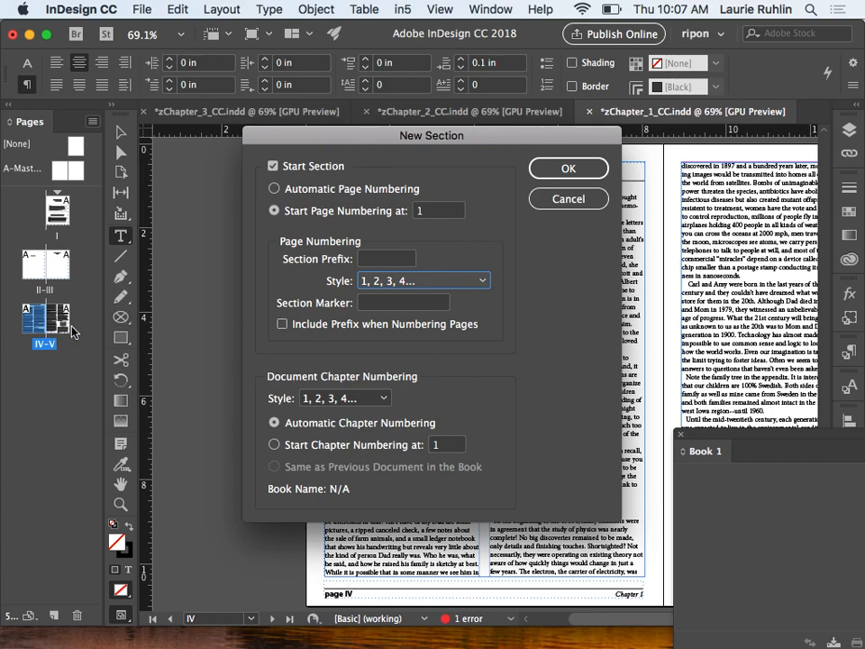
pyautogui.click(568, 170)
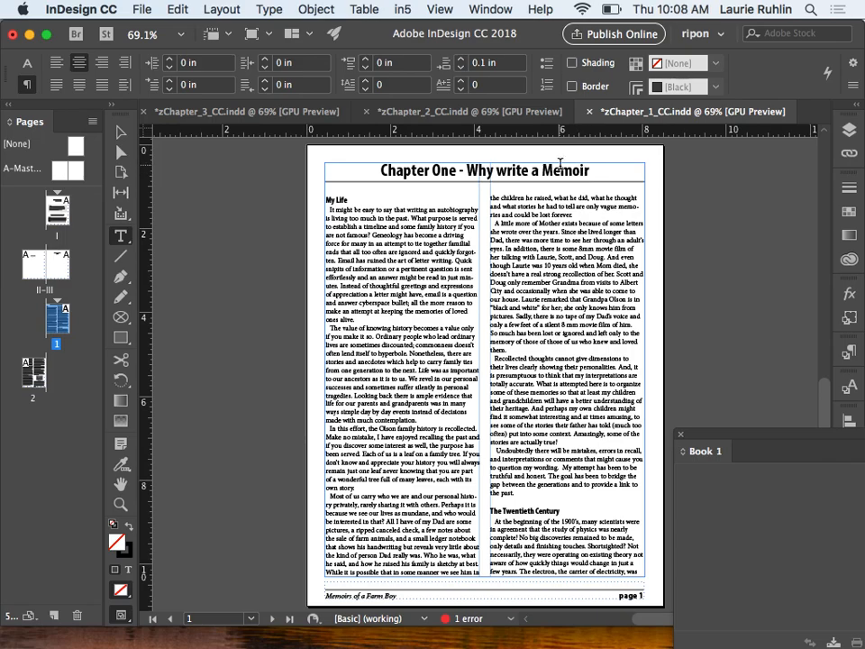
pyautogui.press('super+s')
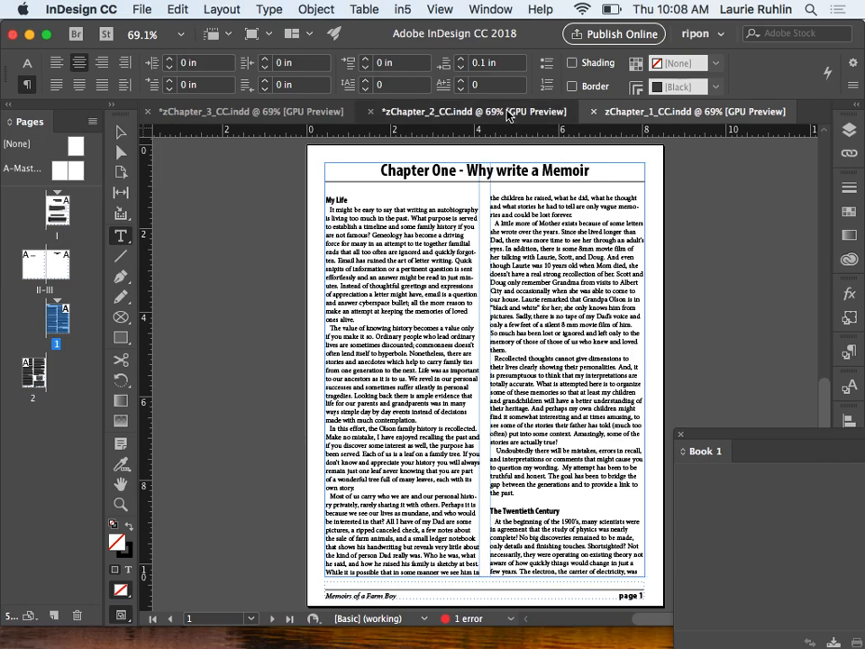
# Set zChapter_2_CC.indd to automatic page numbering and save both it and zChapter_3_CC.indd
pyautogui.click(508, 112)
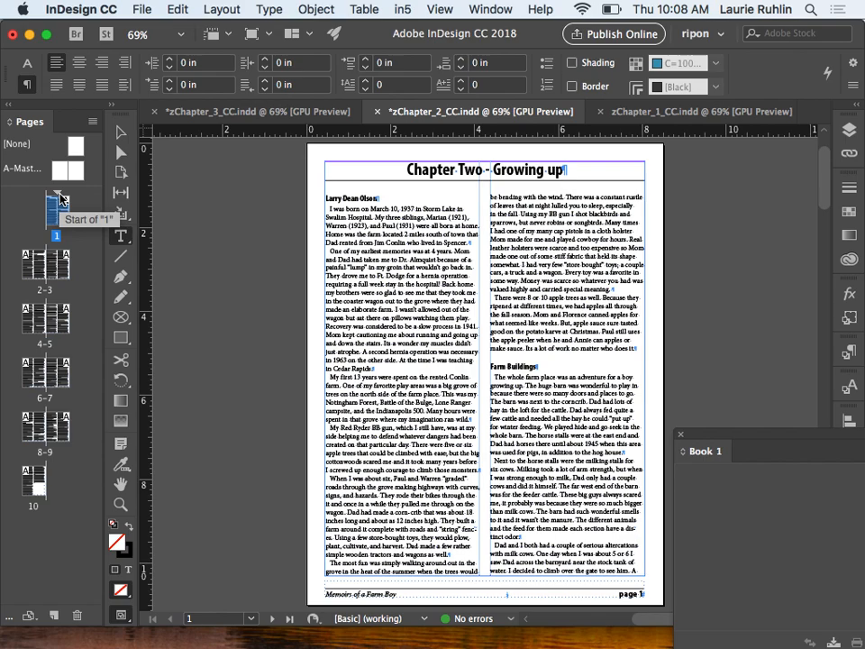
pyautogui.moveTo(60, 199); pyautogui.dragTo(60, 198)
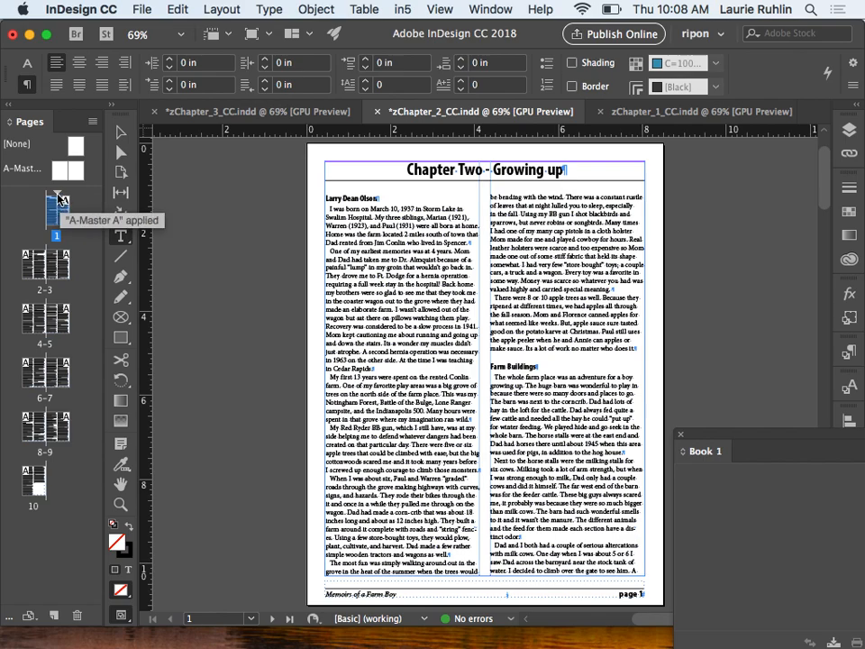
pyautogui.doubleClick(58, 197)
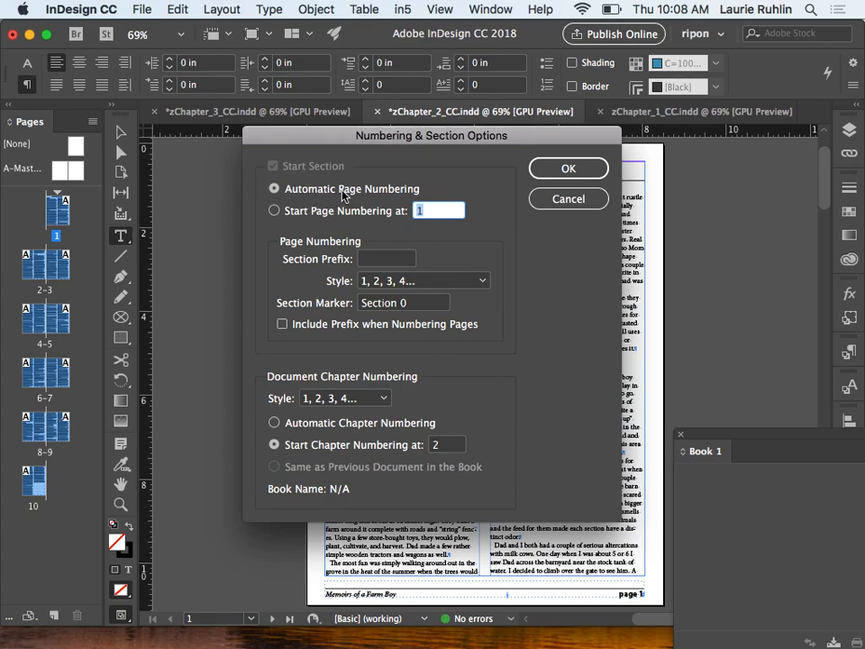
pyautogui.click(577, 172)
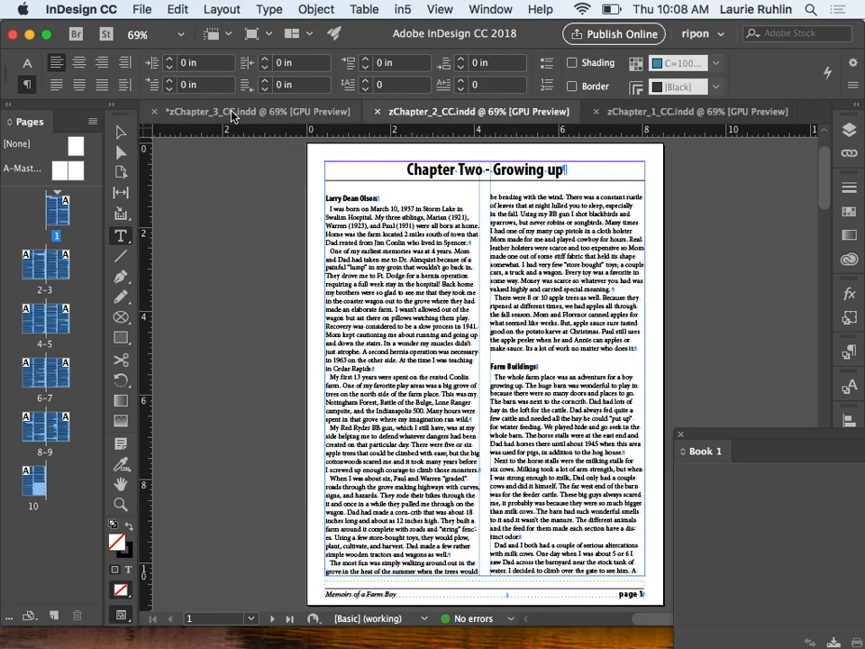
pyautogui.click(191, 108)
pyautogui.press('super+s')
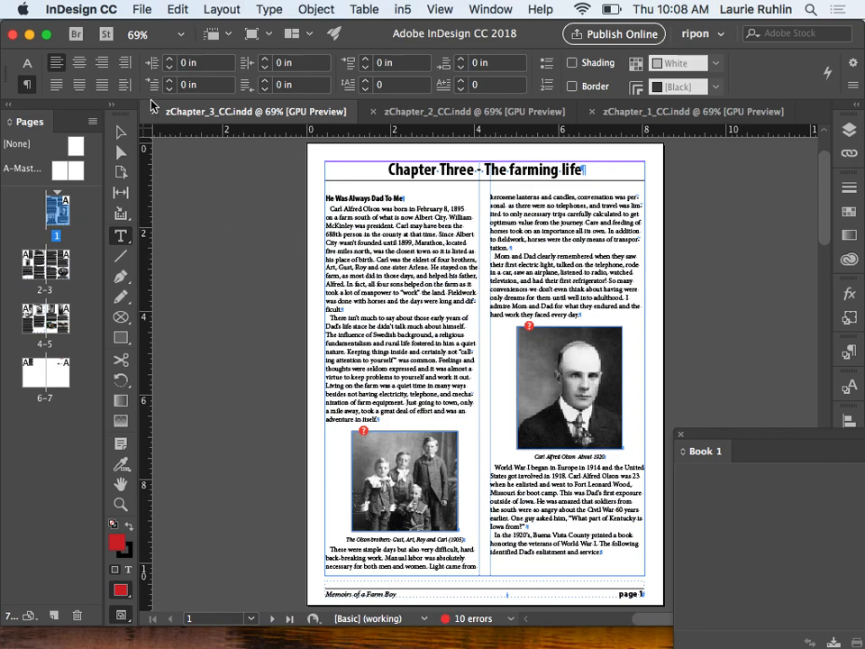
pyautogui.click(141, 9)
pyautogui.moveTo(155, 33)
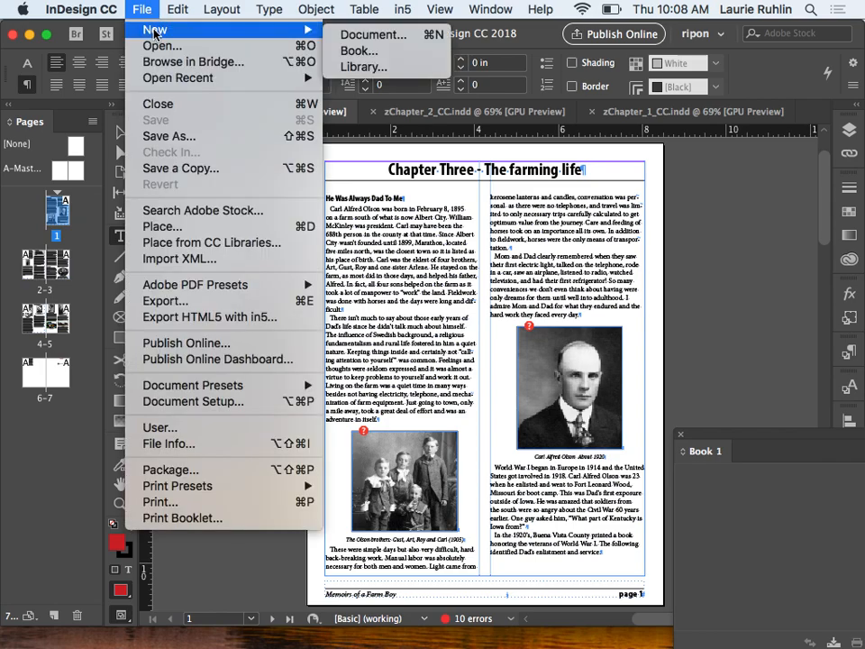
pyautogui.moveTo(184, 77)
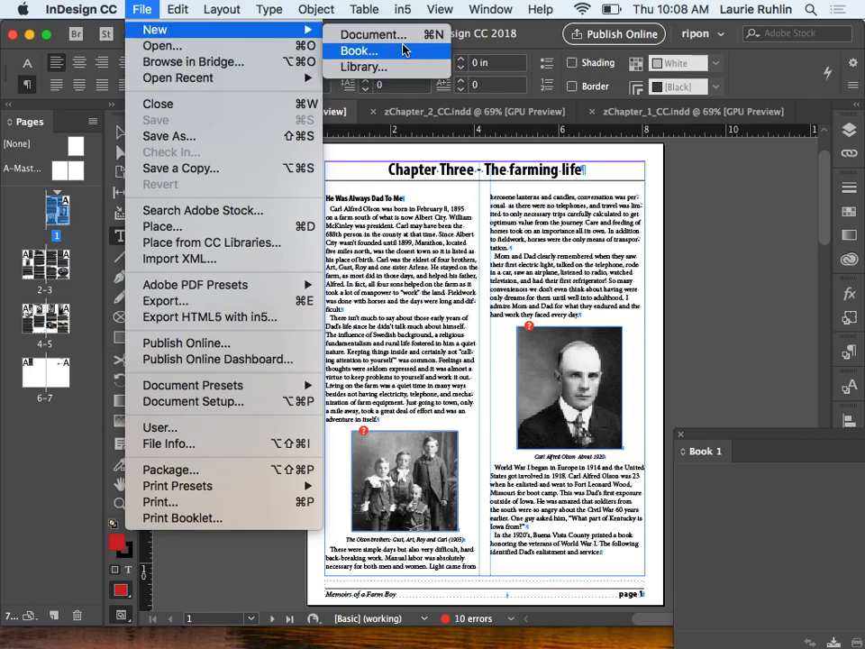
pyautogui.click(403, 47)
pyautogui.press('Escape')
# Add zChapter_1_CC.indd, zChapter_2_CC.indd and zChapter_3_CC.indd from DemoFiles to Book 1
pyautogui.moveTo(781, 451); pyautogui.dragTo(700, 342)
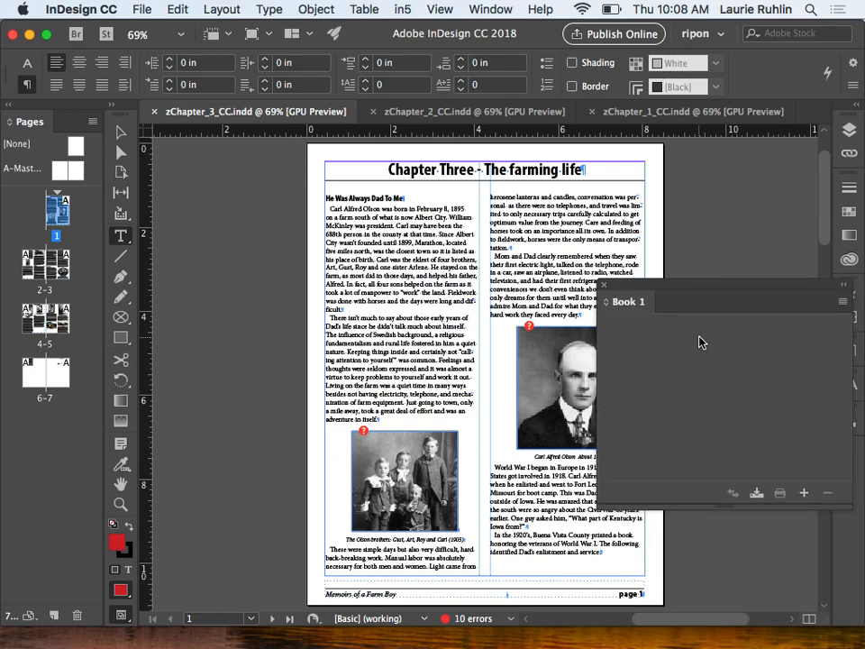
pyautogui.click(807, 495)
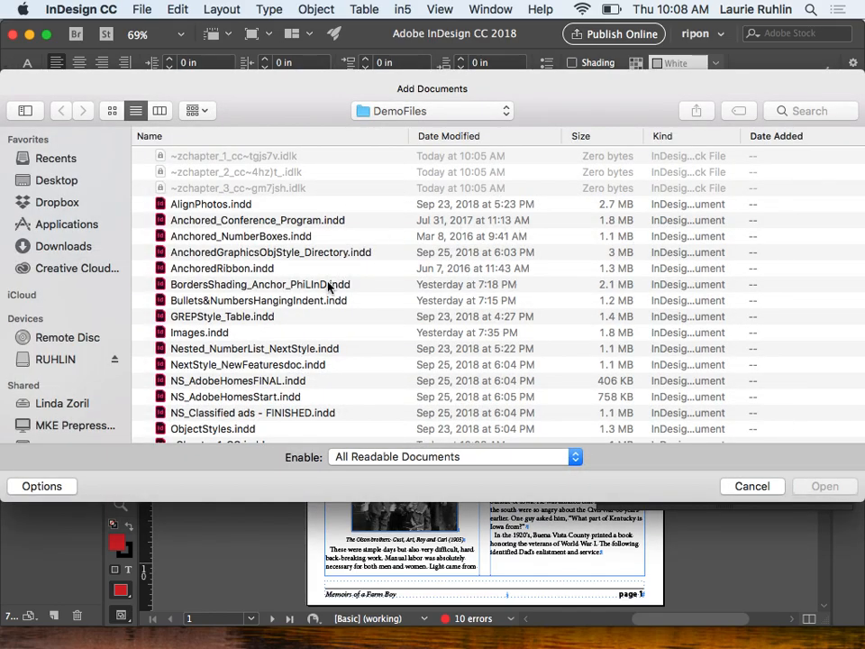
pyautogui.scroll(-5, 298, 297)
pyautogui.click(221, 403)
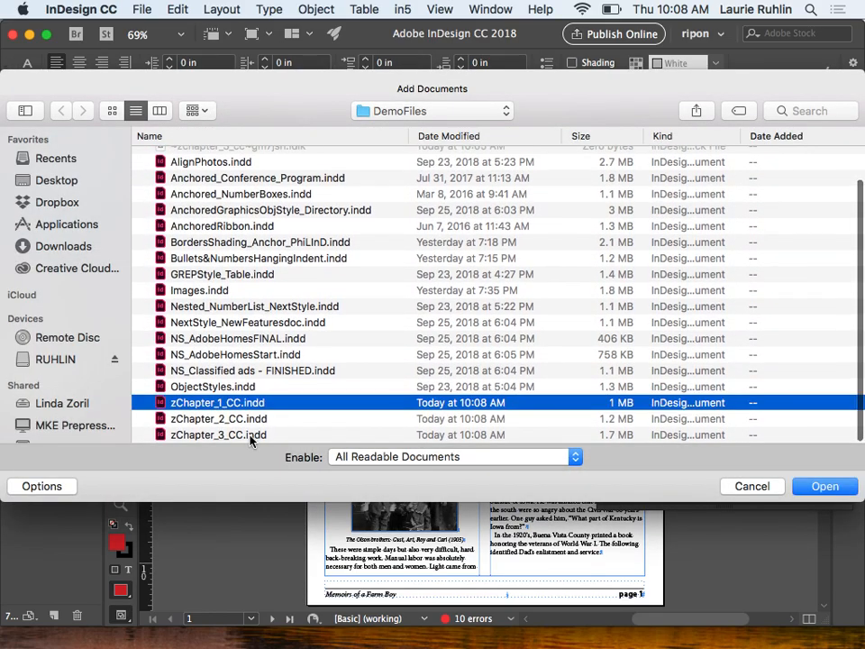
pyautogui.keyDown('shift'); pyautogui.click(252, 439); pyautogui.keyUp('shift')
pyautogui.click(824, 487)
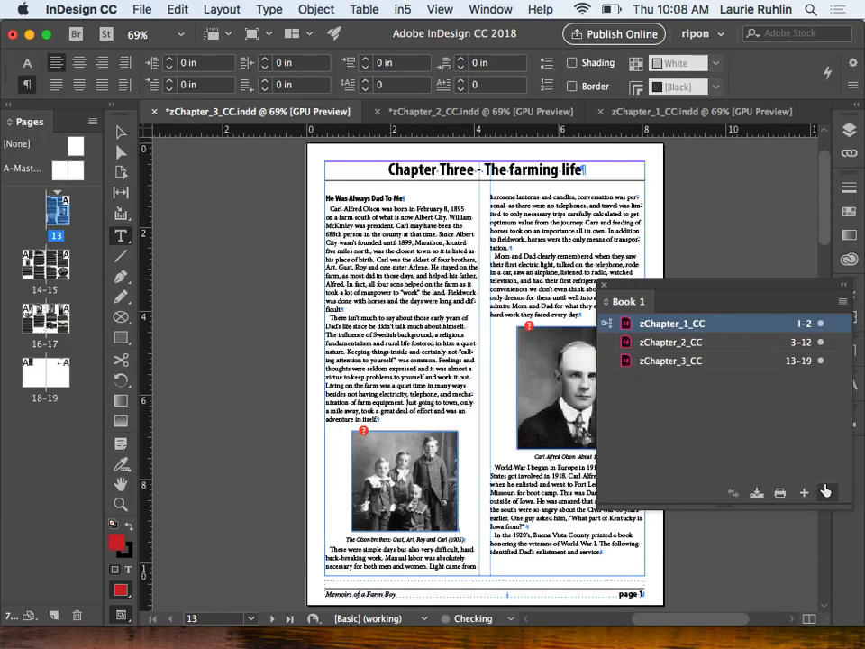
# Bring up zChapter_2_CC and zChapter_3_CC from Book 1 and turn off the hidden characters in both documents
pyautogui.moveTo(688, 287); pyautogui.dragTo(288, 249)
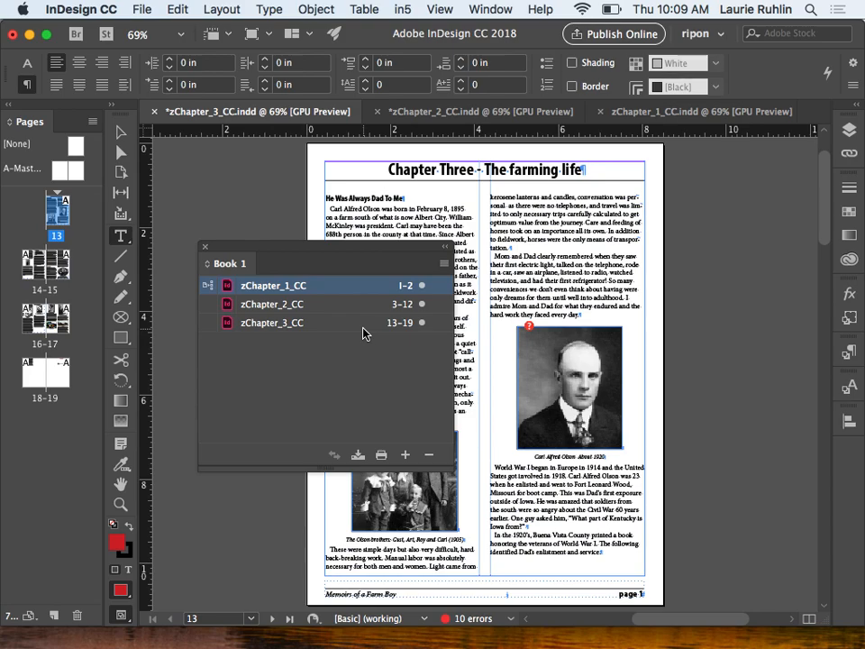
pyautogui.doubleClick(325, 307)
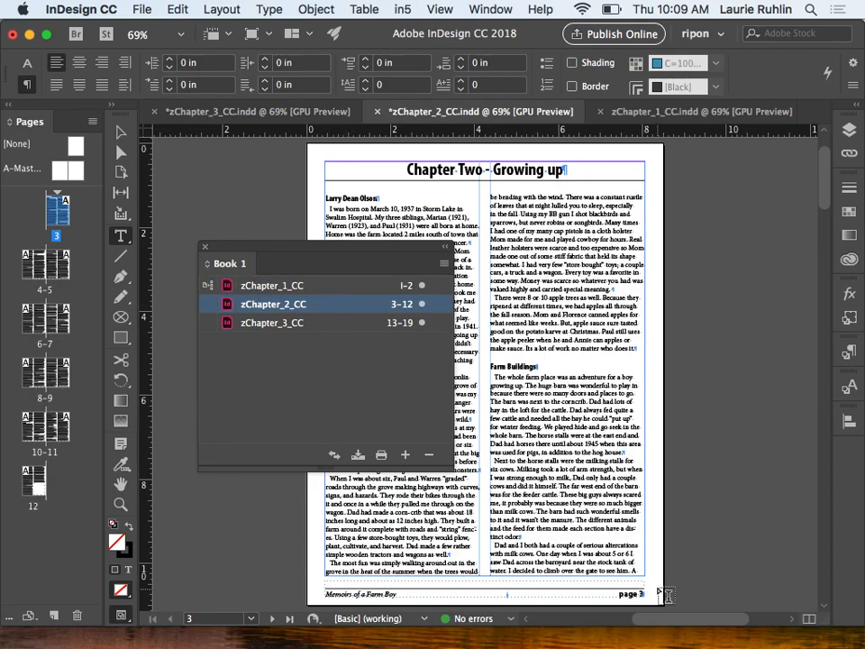
pyautogui.press('super+alt+i')
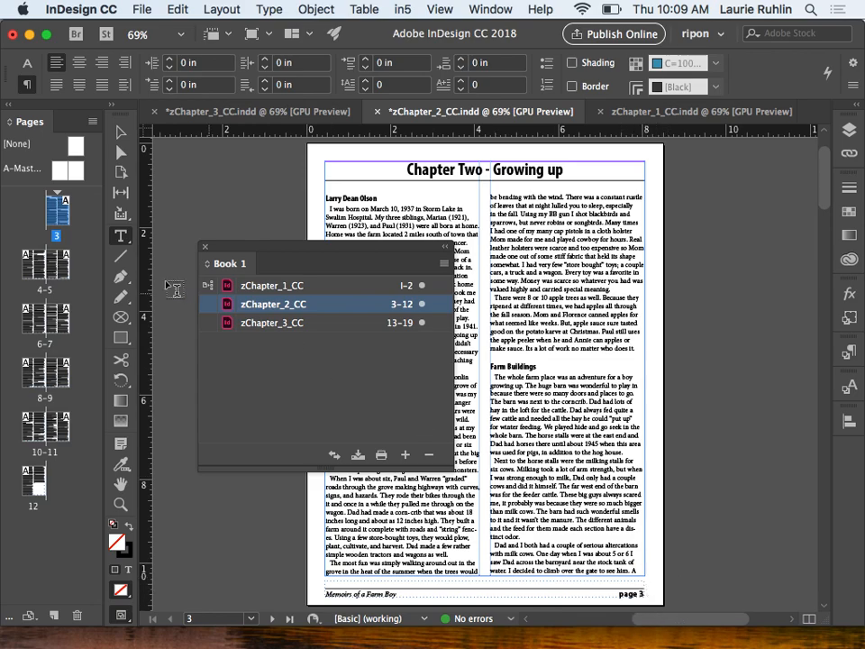
pyautogui.doubleClick(274, 324)
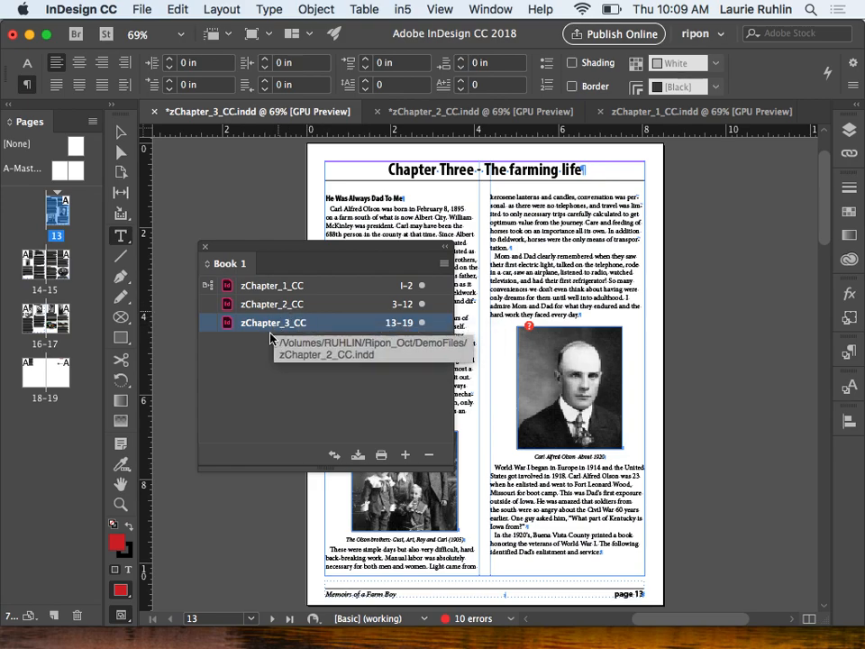
pyautogui.press('alt+super+i')
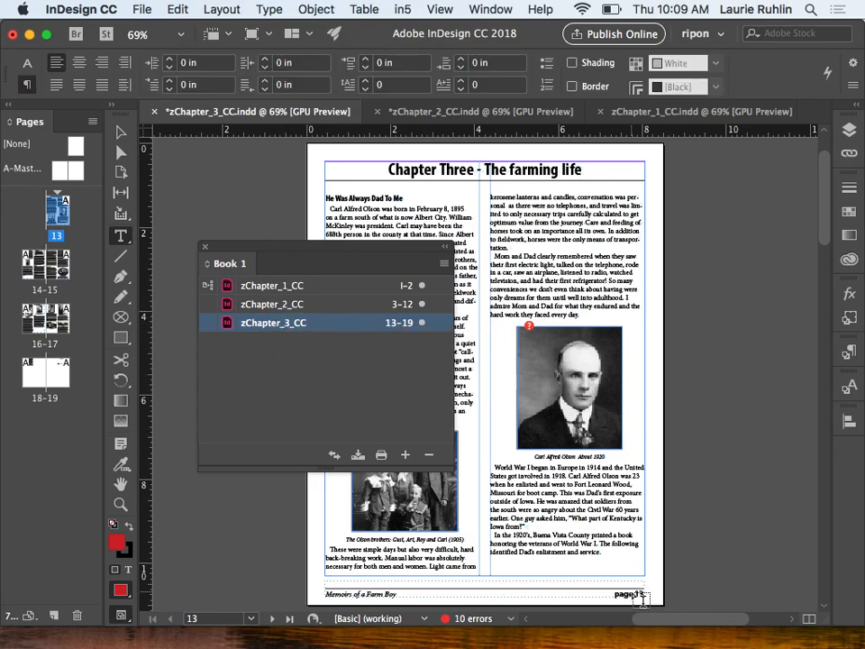
# Move zChapter_2_CC below zChapter_3_CC in Book 1 with the chapter three footer page number enlarged in view
pyautogui.press('super+equal')
pyautogui.press('super+equal')
pyautogui.press('super+equal')
pyautogui.scroll(-10, 633, 595)
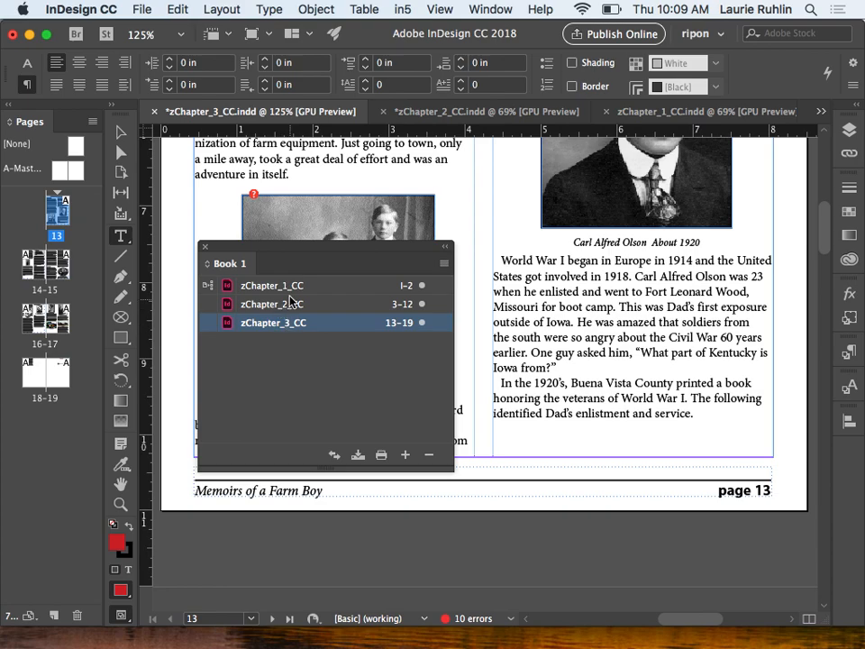
pyautogui.click(333, 306)
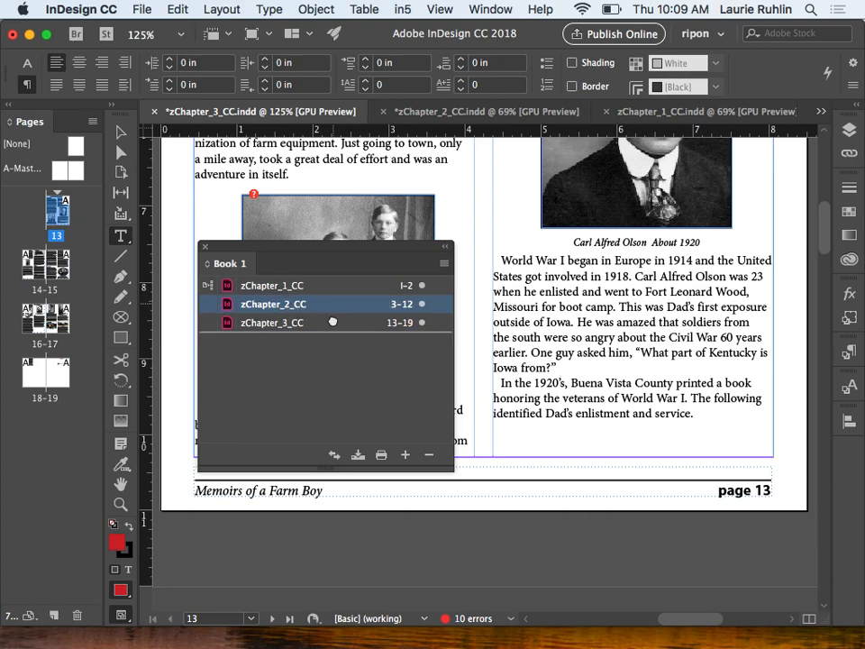
pyautogui.moveTo(332, 326); pyautogui.dragTo(333, 330)
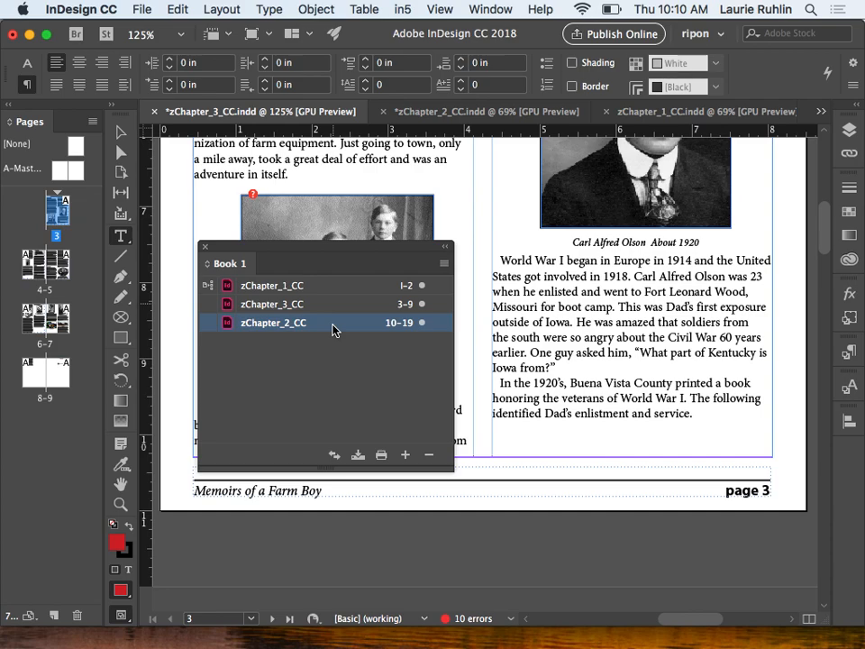
# Restore the chapter order in Book 1 by moving zChapter_3_CC back below zChapter_2_CC, and fit the page in the window
pyautogui.moveTo(334, 306); pyautogui.dragTo(337, 332)
pyautogui.click(342, 366)
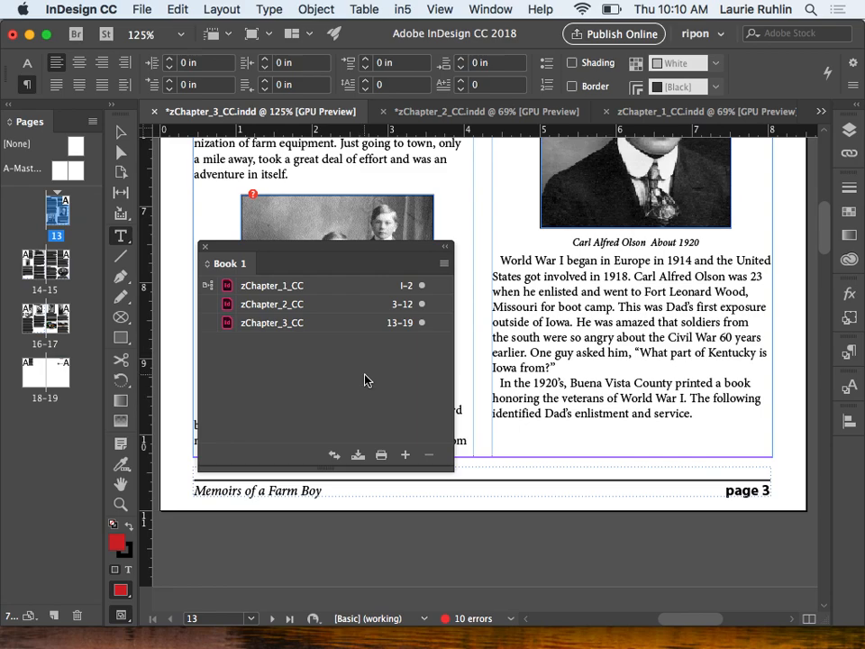
pyautogui.press('super+0')
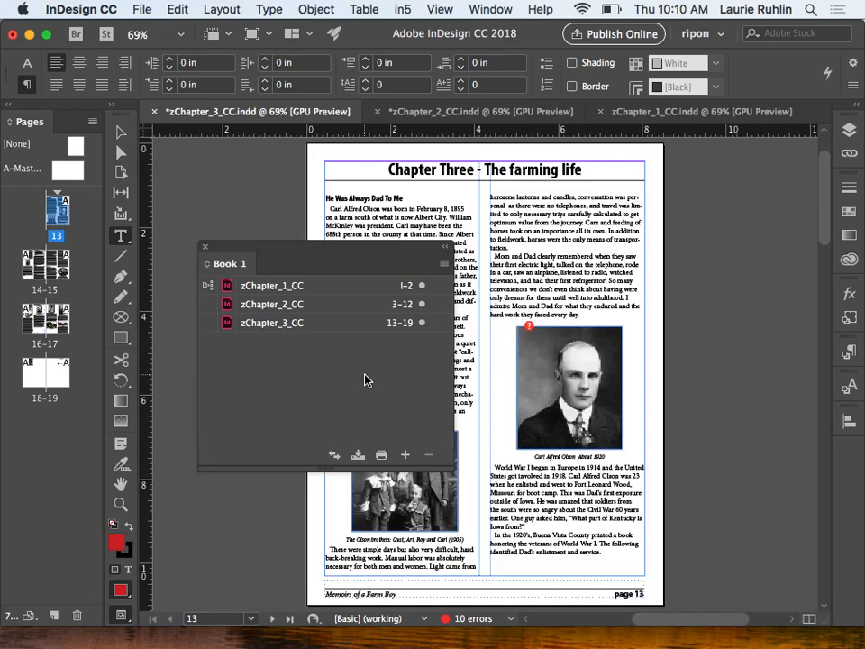
# Select the "He Was Always Dad To Me" heading on page 13 of zChapter_3_CC and bring up its paragraph style in the list
pyautogui.moveTo(376, 263); pyautogui.dragTo(209, 408)
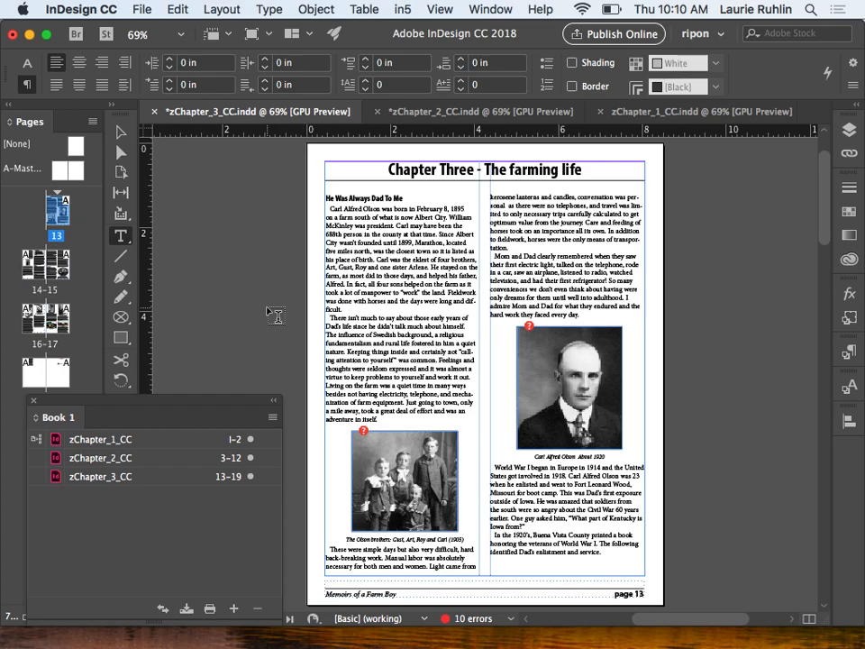
pyautogui.tripleClick(383, 198)
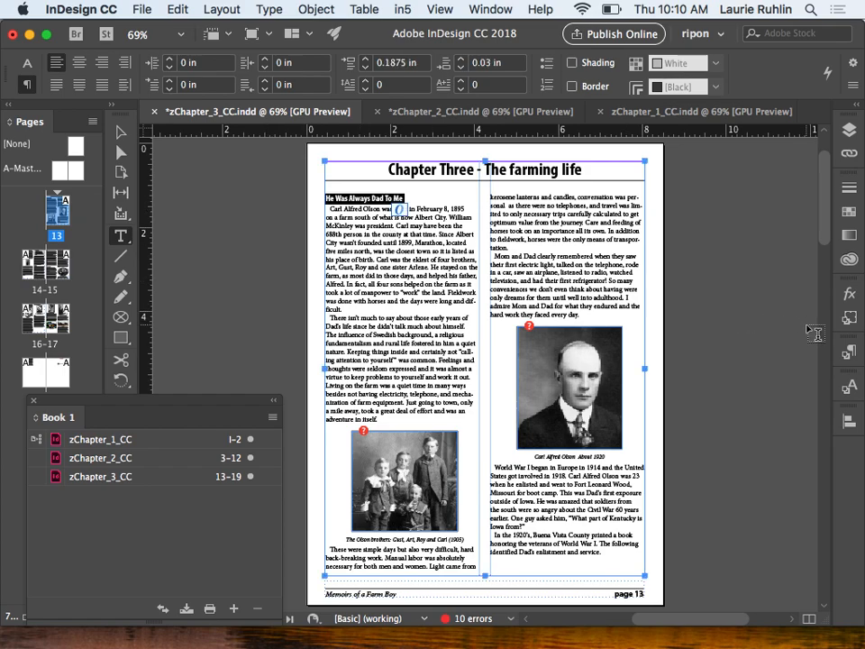
pyautogui.click(852, 357)
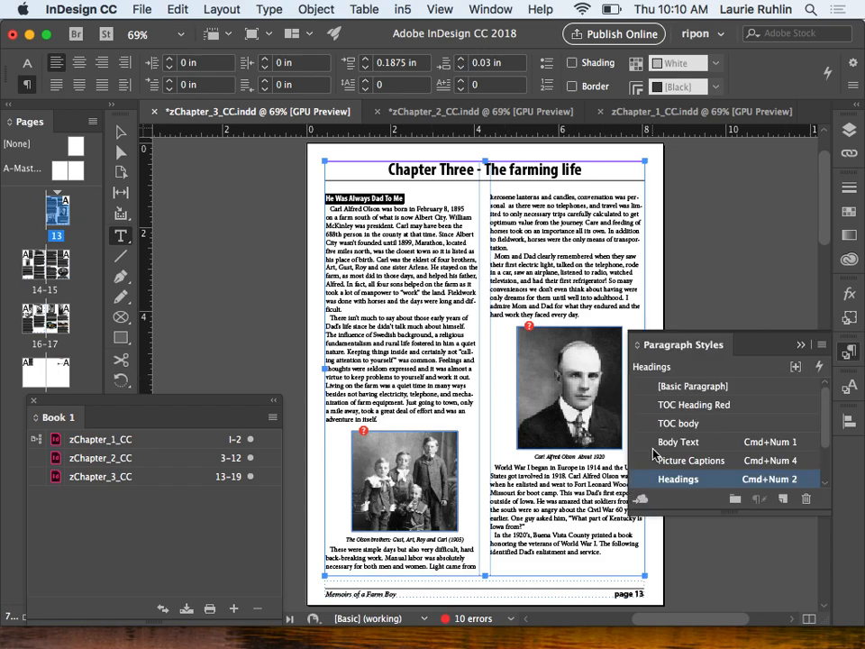
pyautogui.scroll(-3, 717, 442)
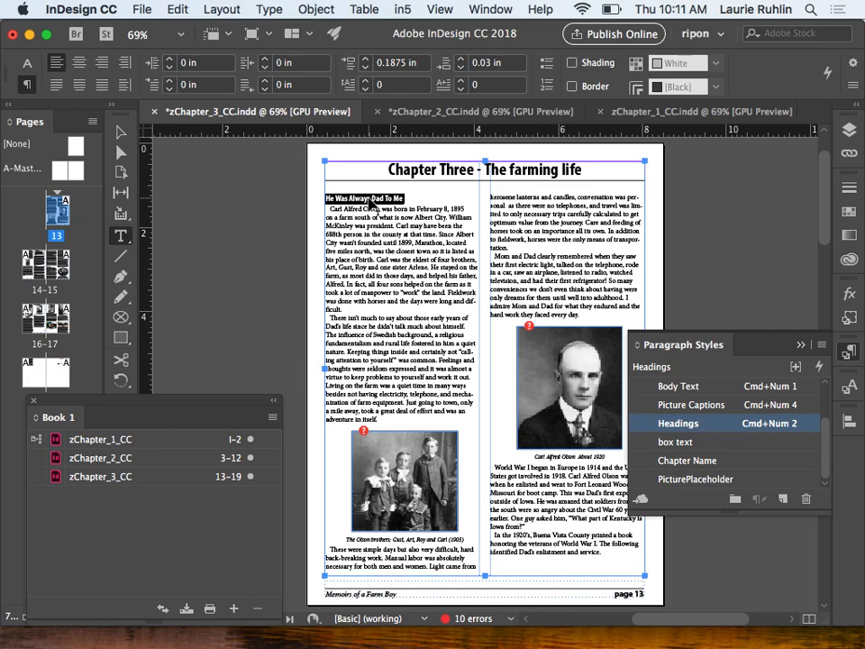
pyautogui.rightClick(679, 426)
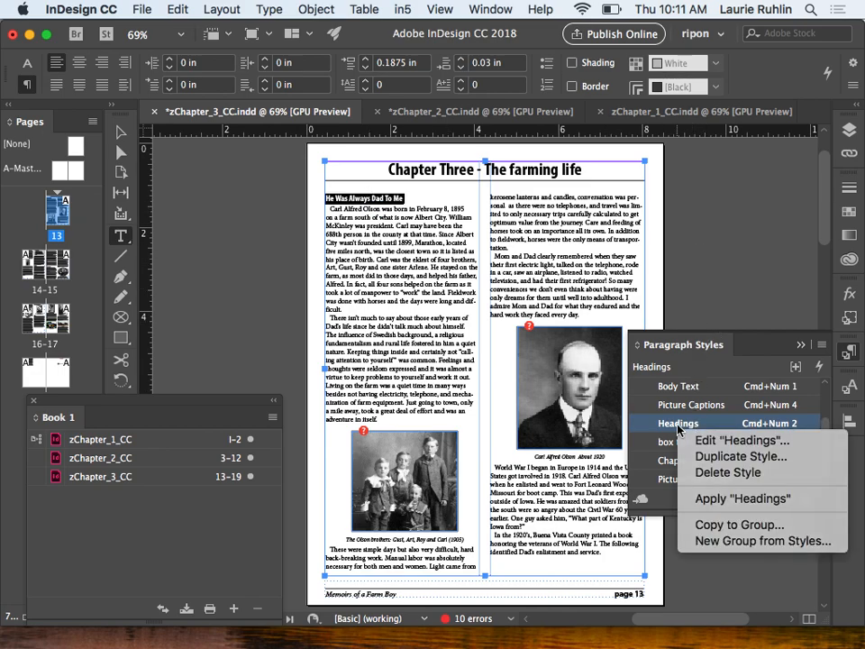
pyautogui.click(634, 395)
# Enlarge the selected page 13 heading to 23 pt and colour its text with the C=3 M=100 Y=55 K=21 swatch
pyautogui.click(28, 64)
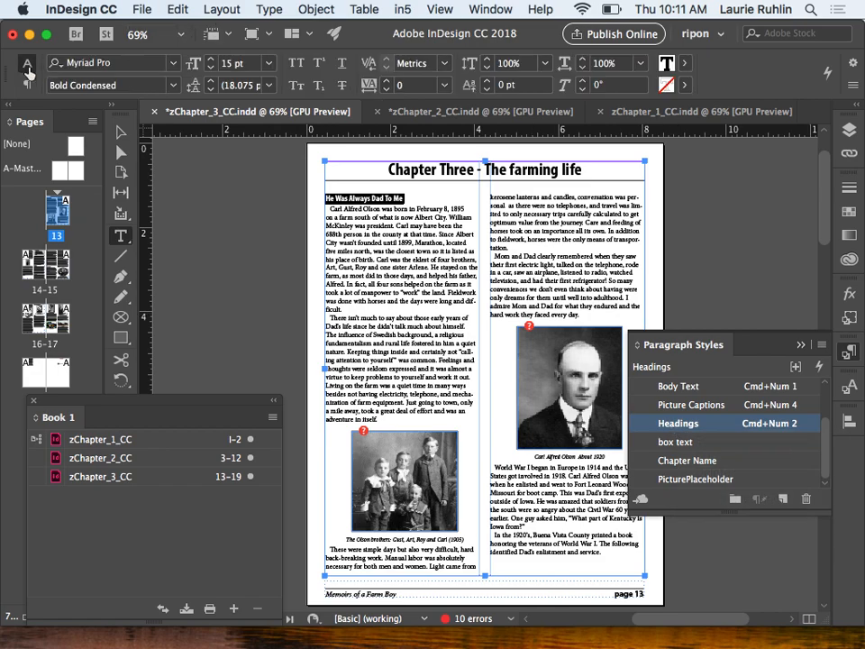
pyautogui.click(211, 60)
pyautogui.click(211, 60)
pyautogui.click(211, 60)
pyautogui.click(211, 60)
pyautogui.click(211, 60)
pyautogui.click(211, 61)
pyautogui.click(210, 60)
pyautogui.click(666, 63)
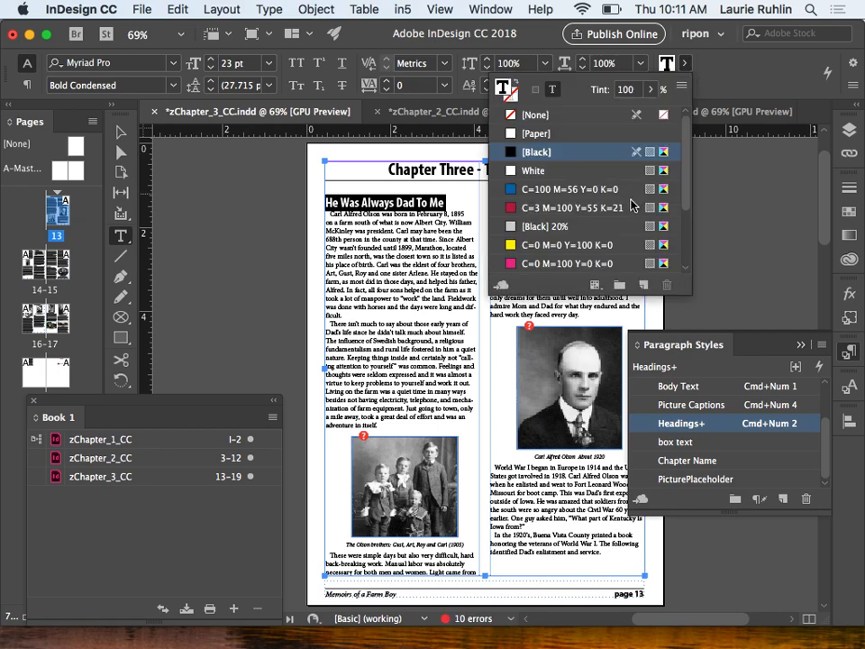
pyautogui.click(555, 206)
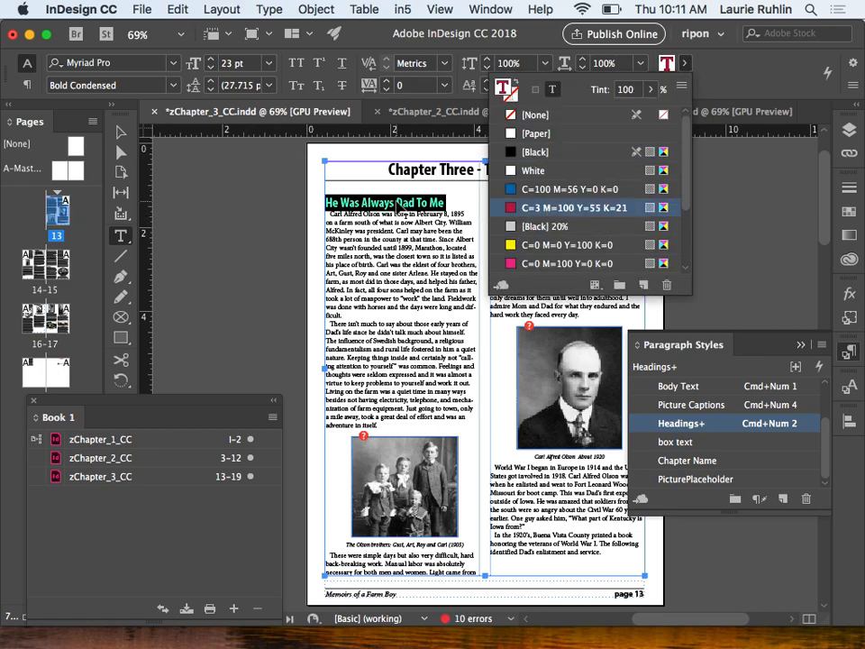
pyautogui.click(397, 213)
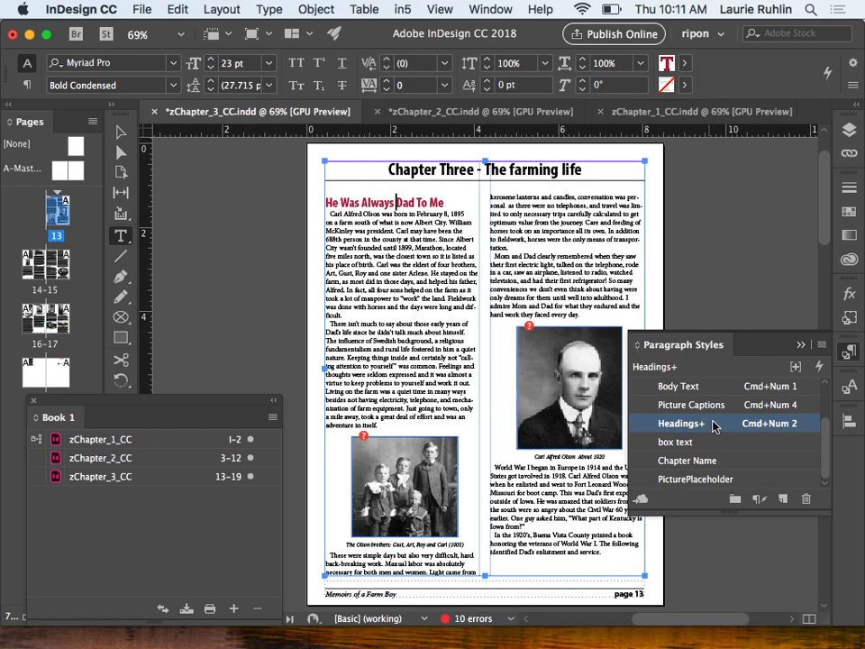
# Redefine the Headings paragraph style from the reformatted heading and save zChapter_3_CC.indd
pyautogui.moveTo(721, 430)
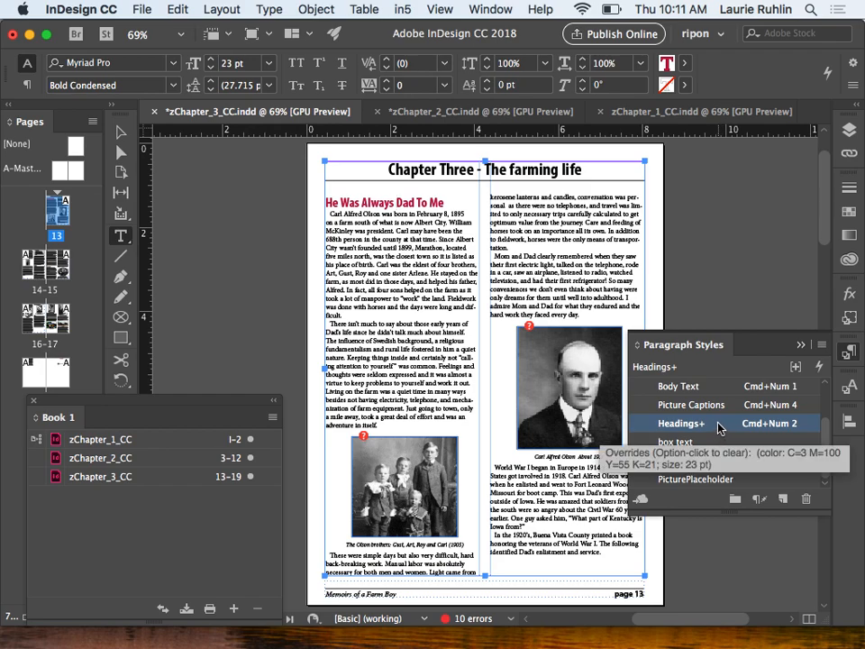
pyautogui.rightClick(719, 429)
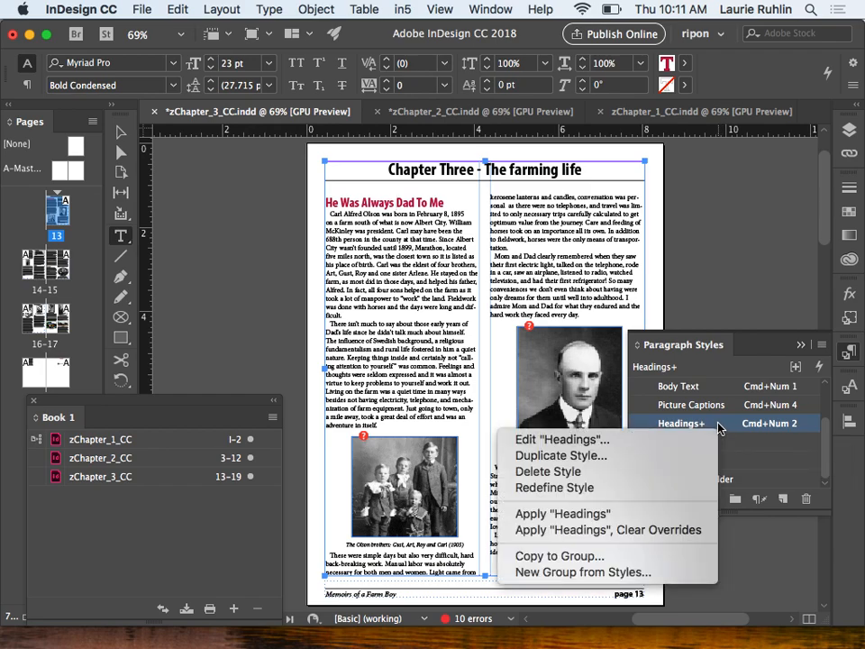
pyautogui.click(659, 491)
pyautogui.scroll(-5, 486, 361)
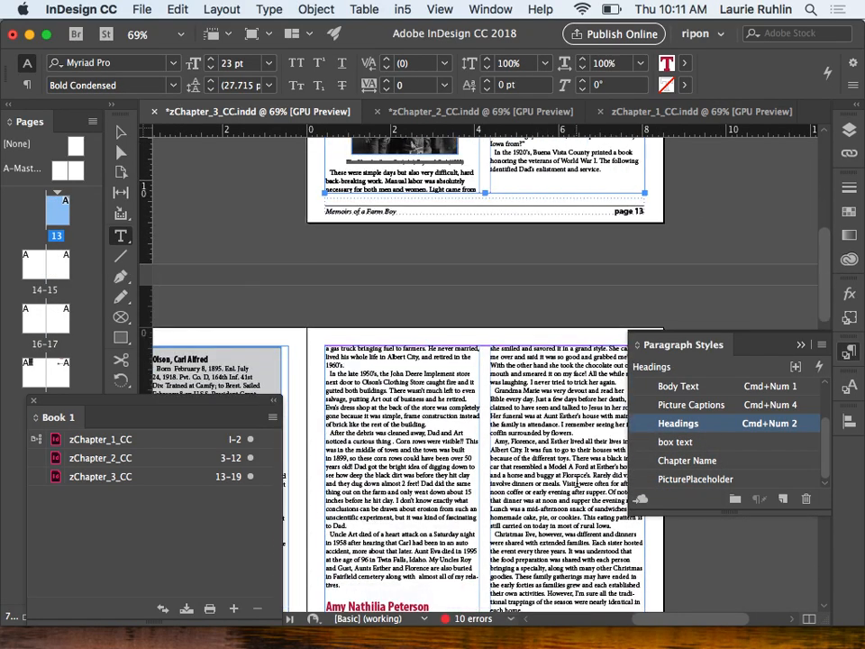
pyautogui.scroll(-10, 577, 484)
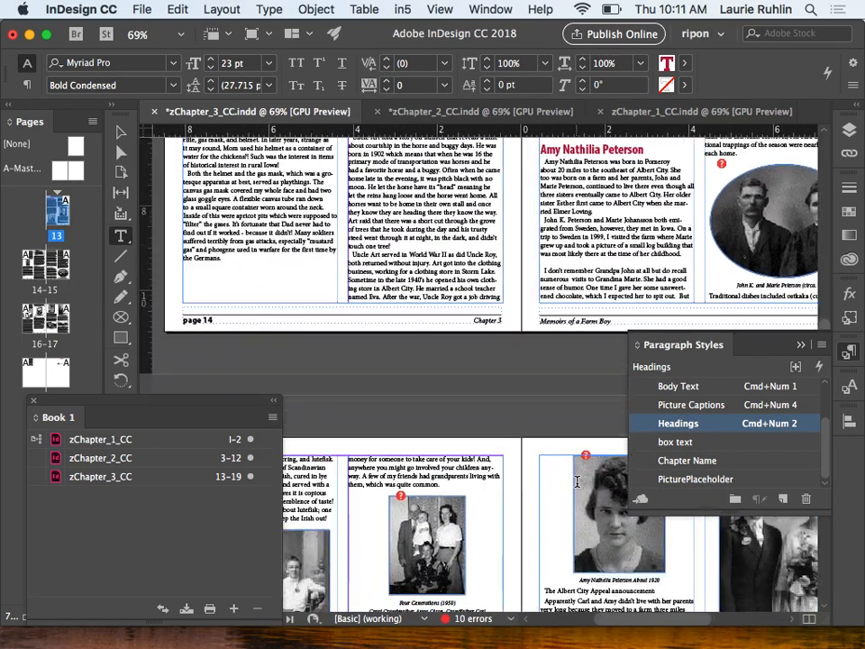
pyautogui.scroll(-10, 578, 484)
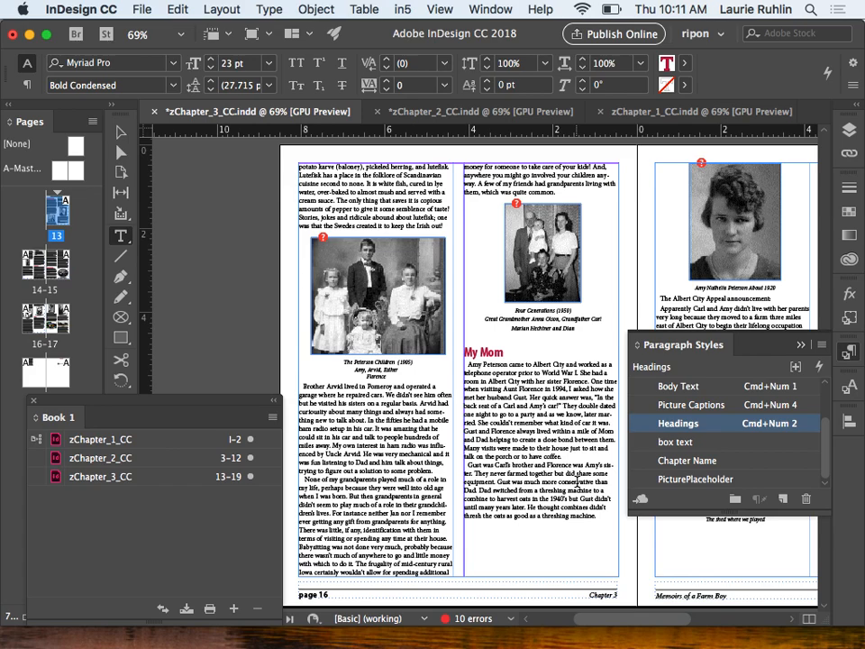
pyautogui.press('super+s')
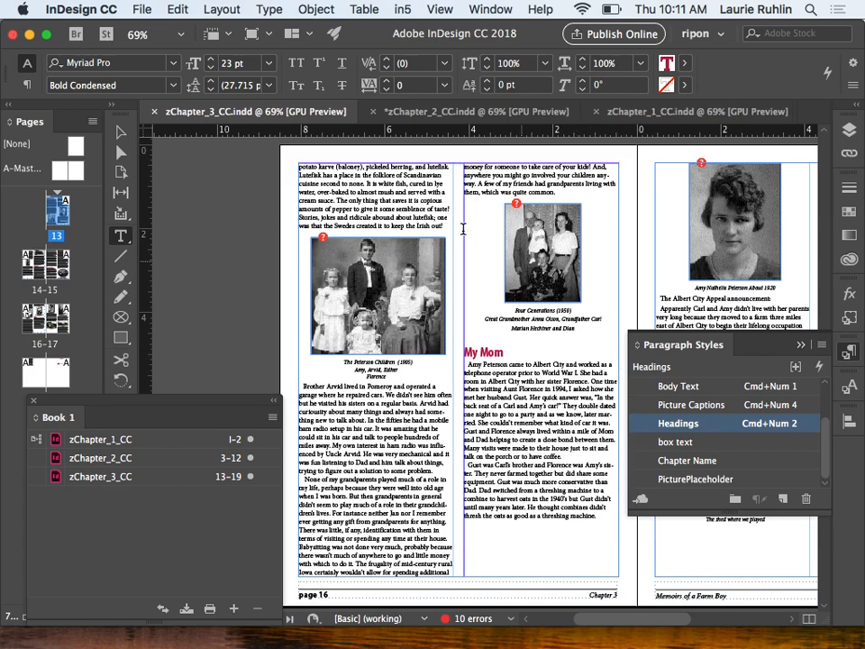
# Check the paragraph style of the first heading on page 3 of zChapter_2_CC
pyautogui.click(467, 112)
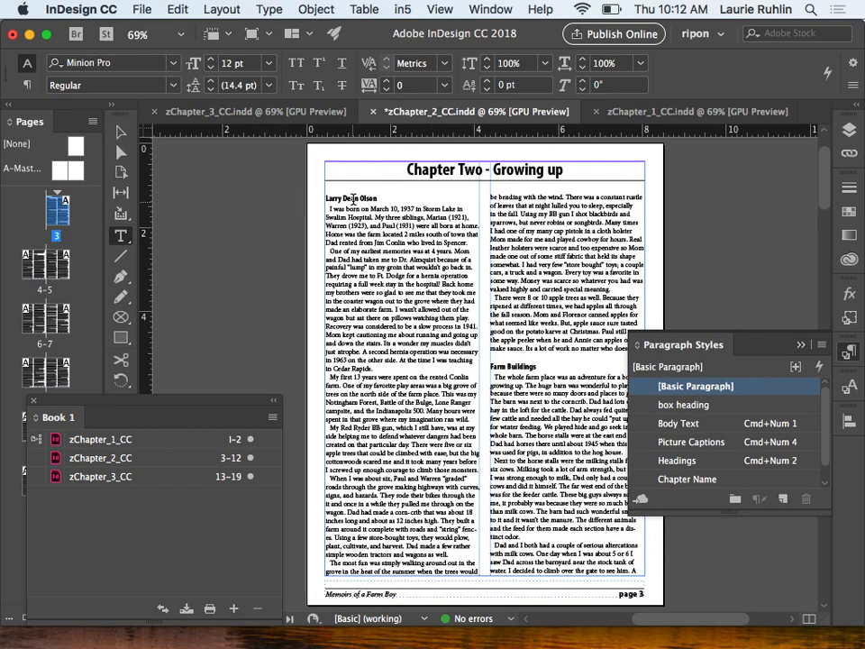
pyautogui.doubleClick(351, 197)
pyautogui.click(677, 460)
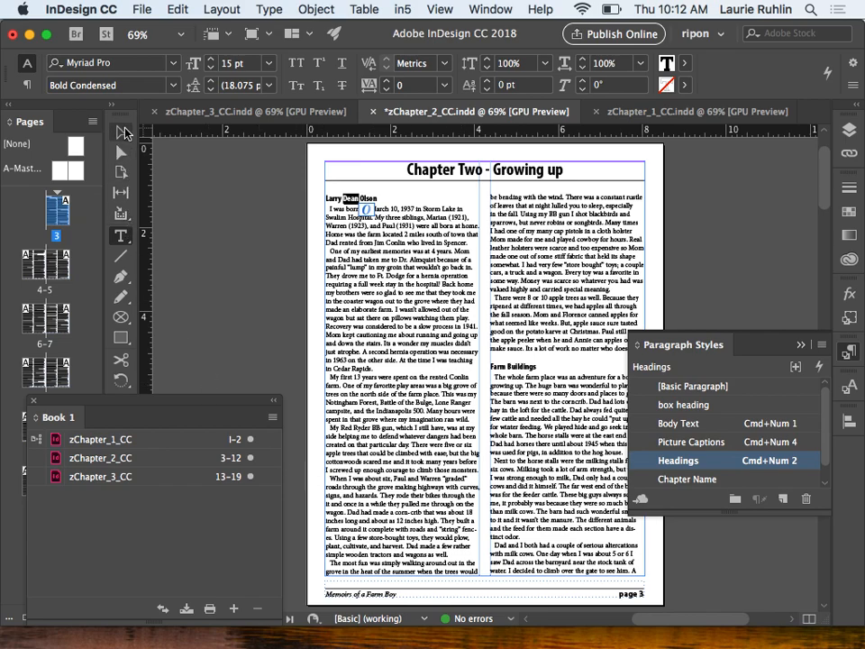
pyautogui.press('Escape')
# Make zChapter_3_CC the style source of Book 1 and review and accept the book's synchronize options
pyautogui.moveTo(109, 407); pyautogui.dragTo(179, 142)
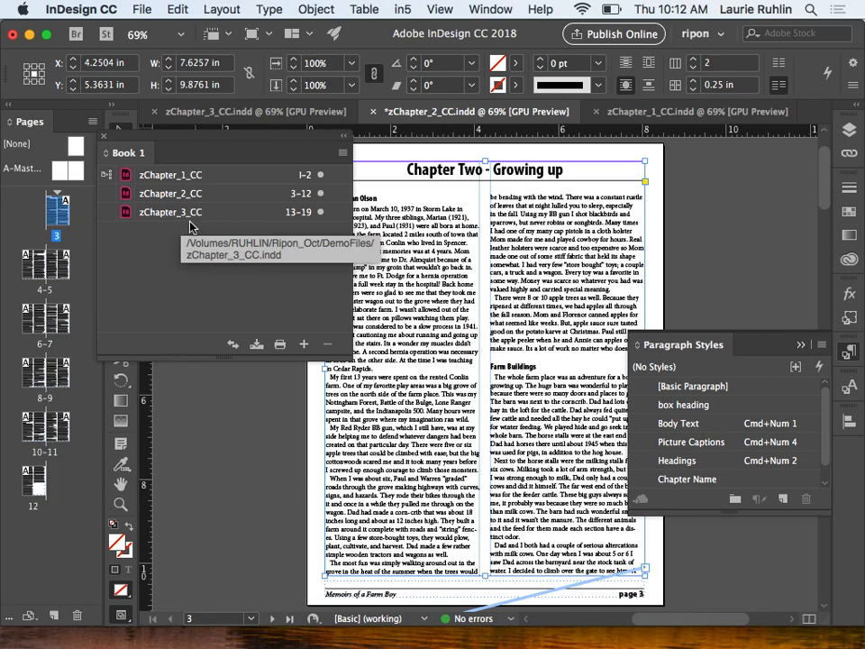
pyautogui.click(107, 215)
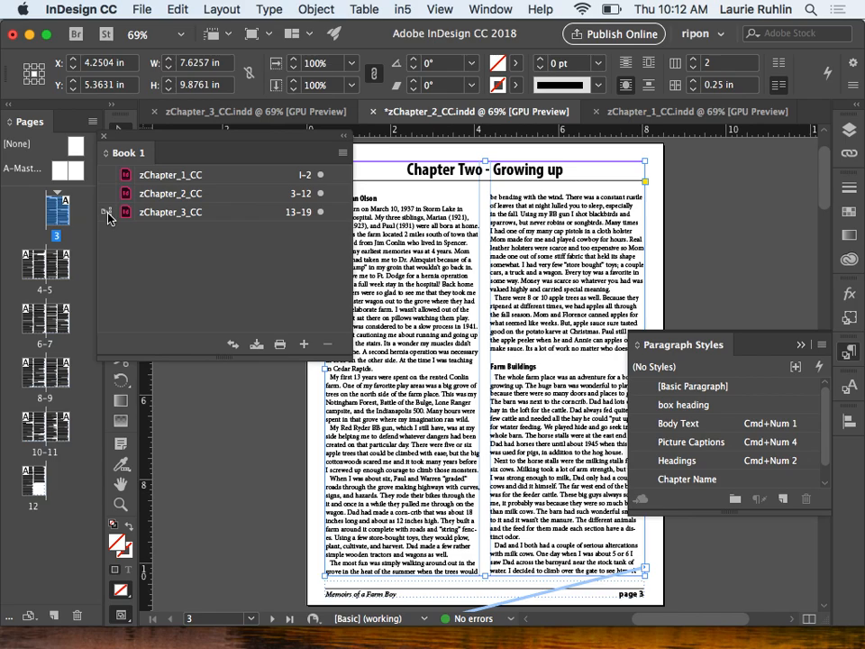
pyautogui.click(342, 153)
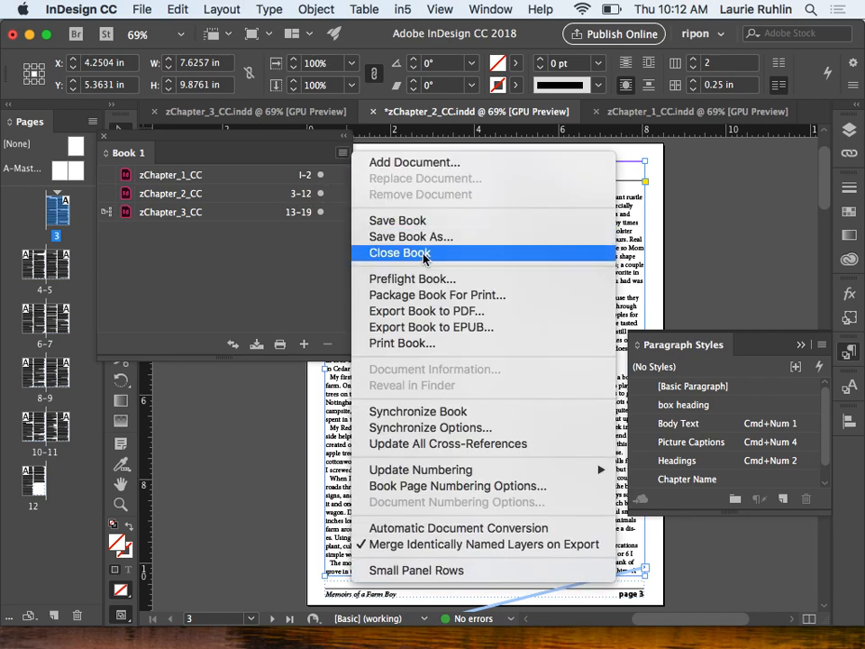
pyautogui.click(513, 427)
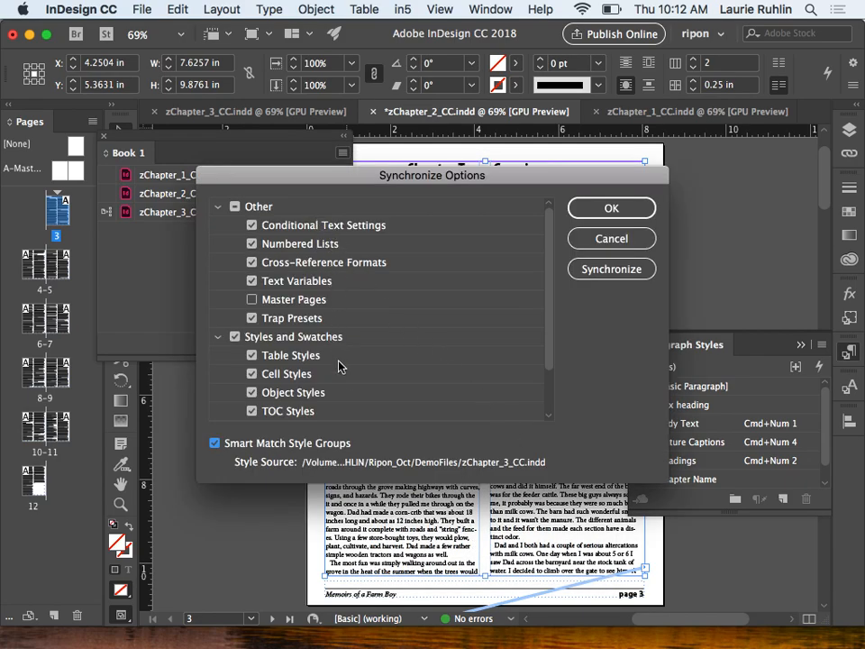
pyautogui.scroll(-3, 348, 407)
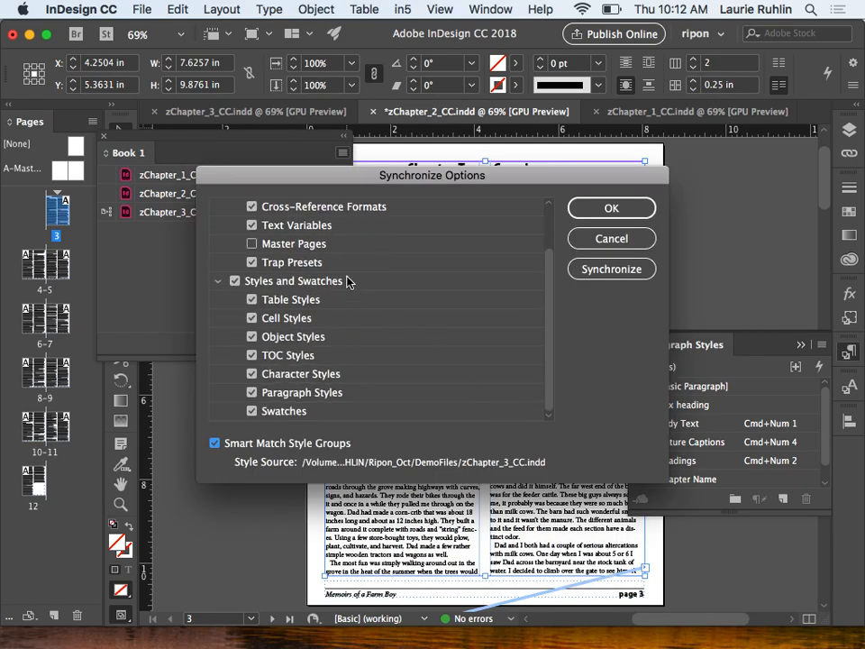
pyautogui.scroll(3, 348, 283)
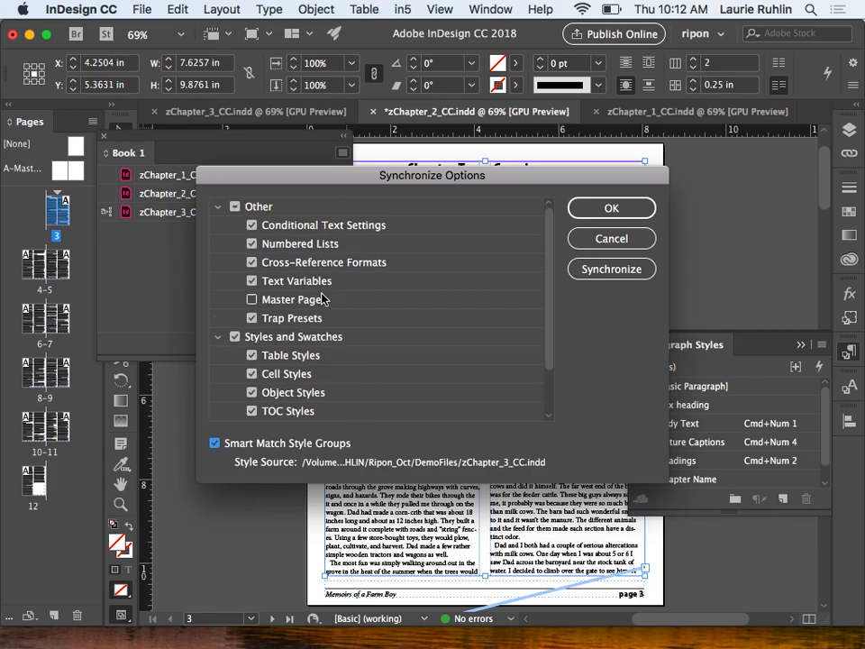
pyautogui.click(597, 206)
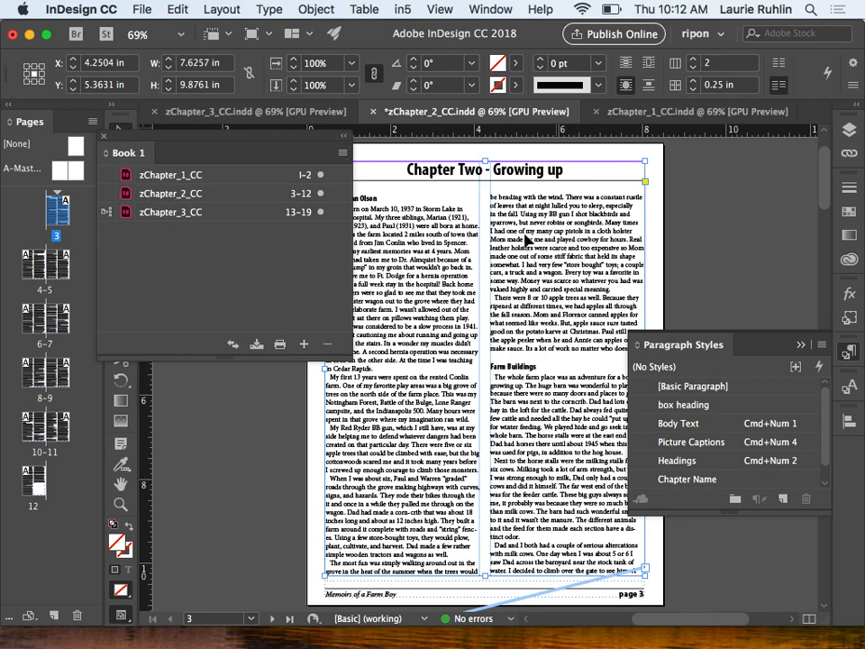
# Synchronize all chapters of Book 1 with the style source, accepting the overset text
pyautogui.click(343, 153)
pyautogui.click(257, 248)
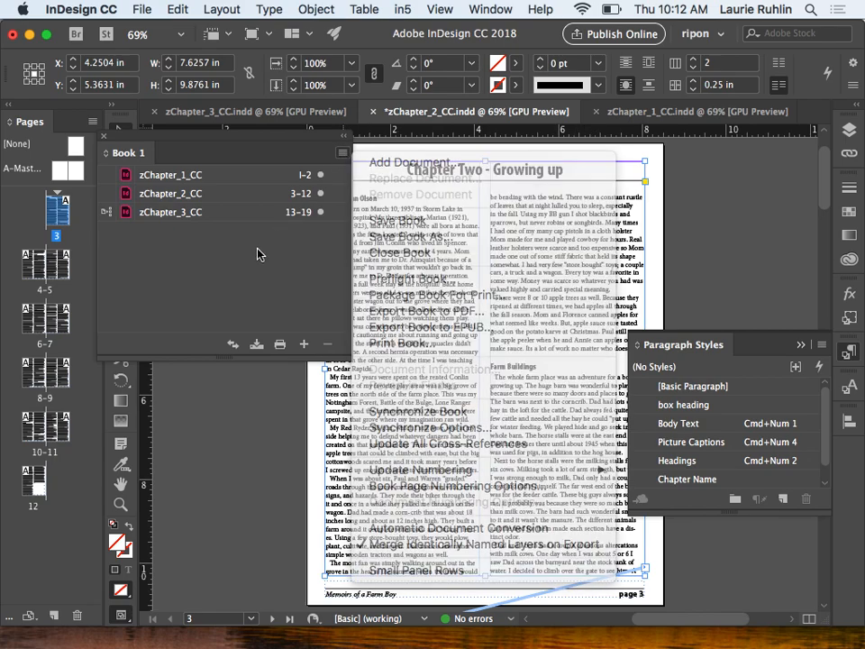
pyautogui.click(255, 213)
pyautogui.keyDown('shift'); pyautogui.click(253, 182); pyautogui.keyUp('shift')
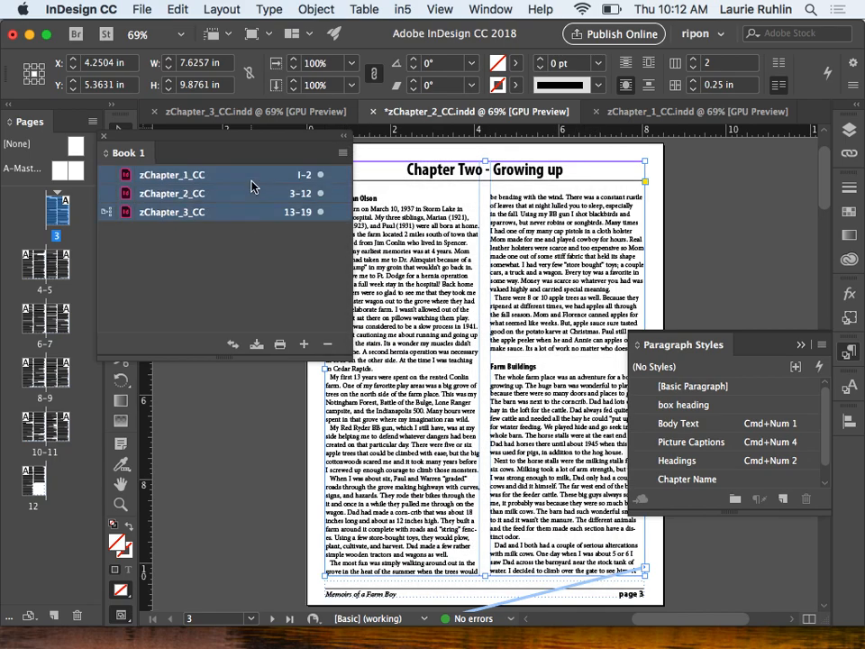
pyautogui.click(248, 269)
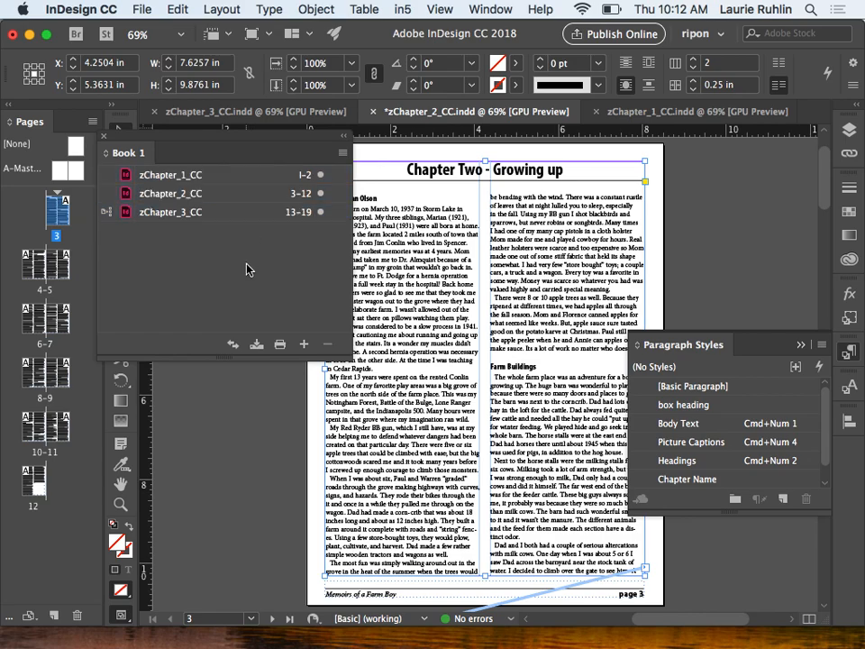
pyautogui.click(343, 152)
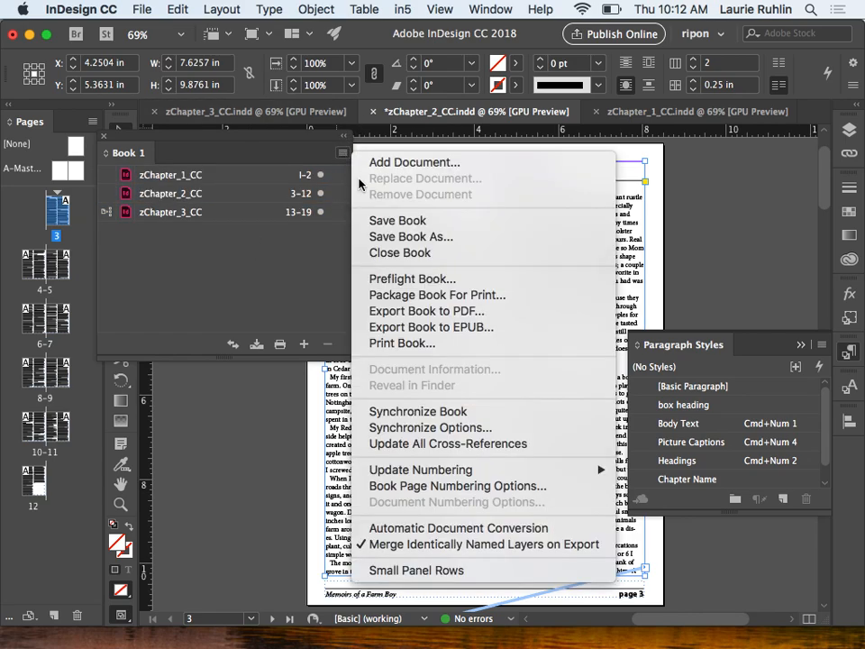
pyautogui.click(468, 415)
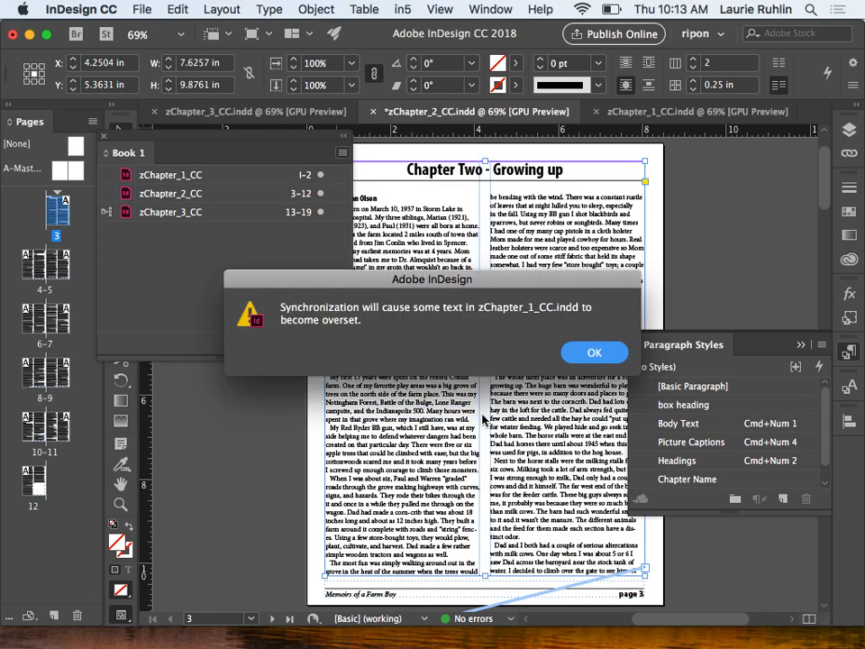
pyautogui.click(592, 352)
pyautogui.click(584, 373)
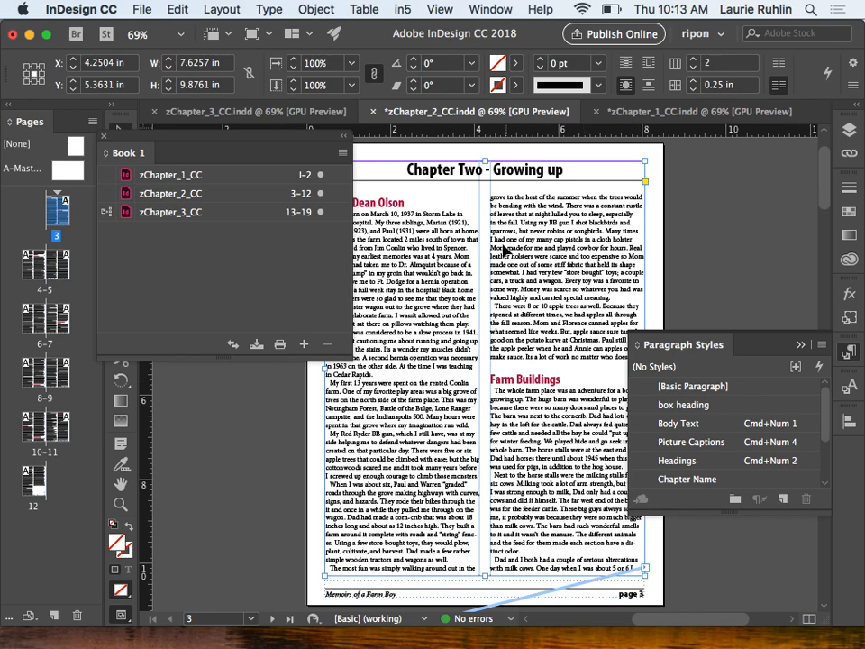
# Check the paragraph style of "The Twentieth Century" heading on page 1 of zChapter_1_CC
pyautogui.click(664, 114)
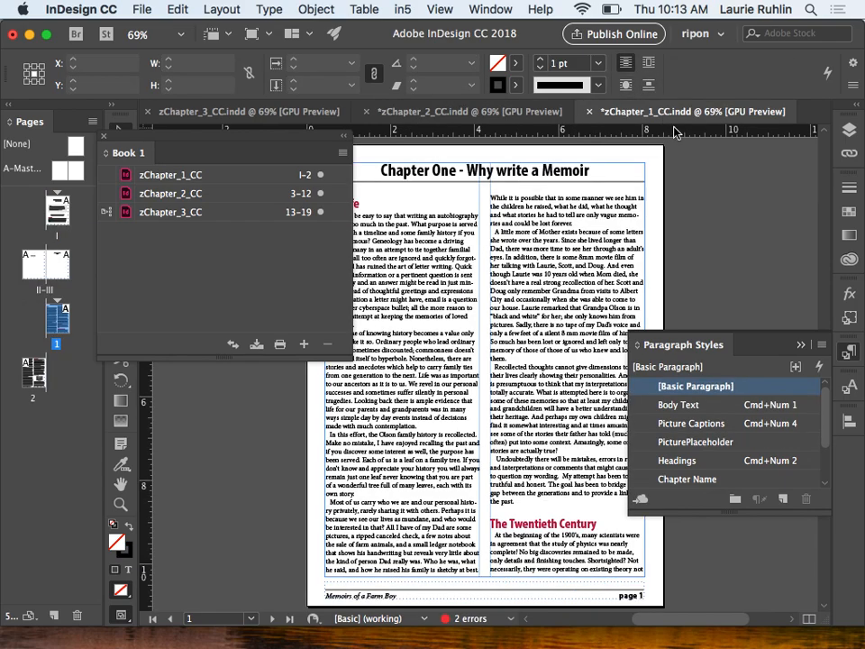
pyautogui.doubleClick(560, 522)
pyautogui.moveTo(562, 522); pyautogui.dragTo(541, 524)
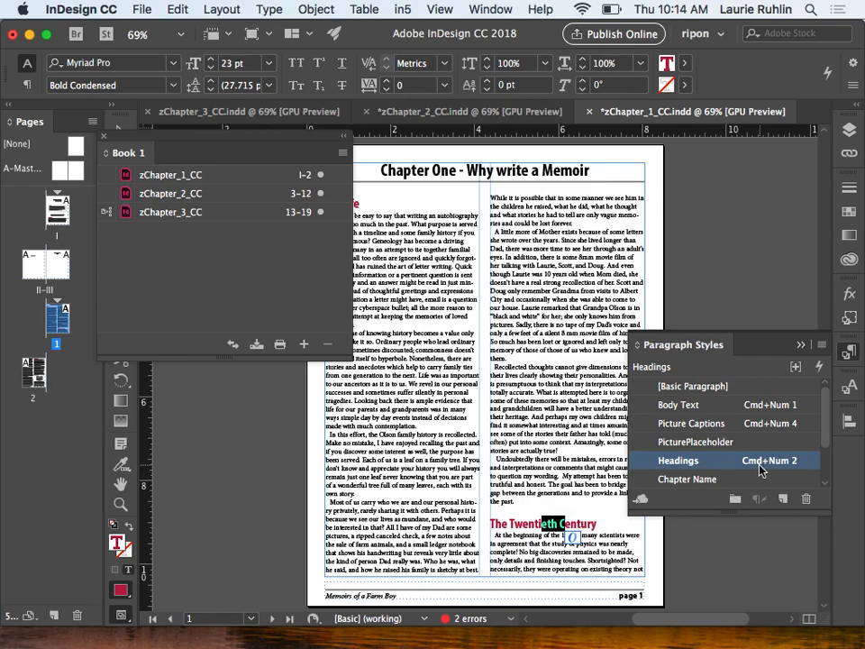
# Bring up zChapter_3_CC from Book 1 and go to its last spread, pages 18-19
pyautogui.moveTo(201, 145); pyautogui.dragTo(179, 208)
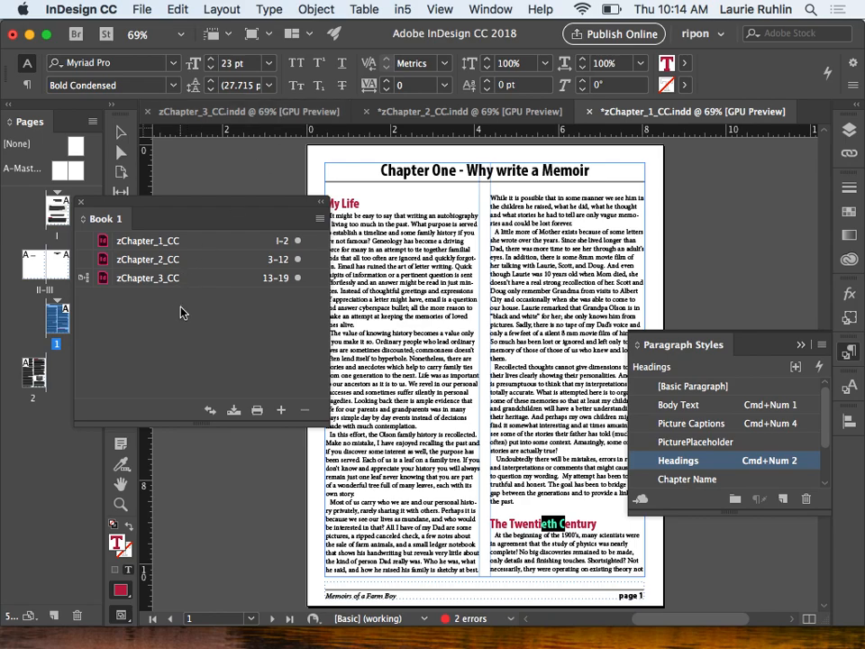
pyautogui.doubleClick(196, 279)
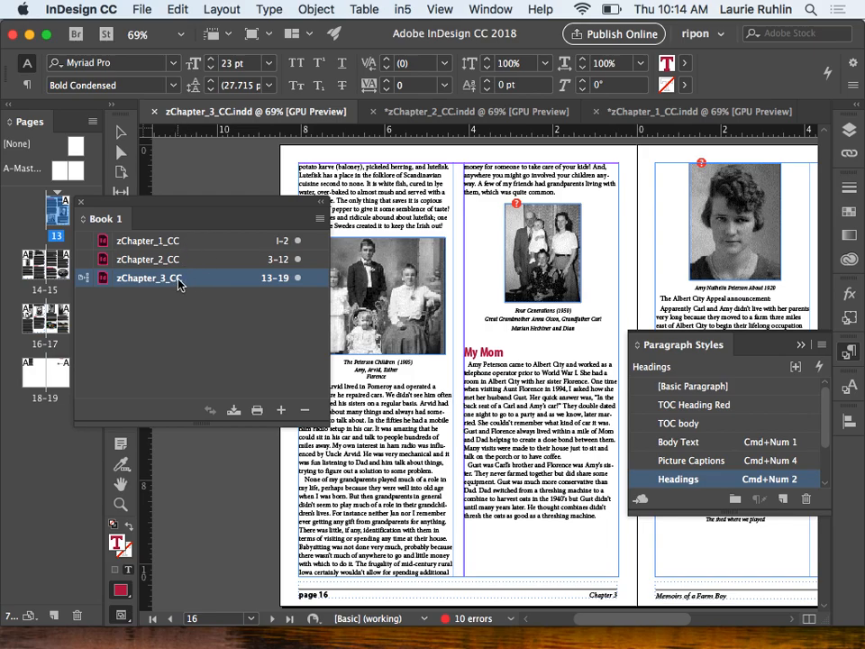
pyautogui.scroll(-8, 369, 292)
pyautogui.scroll(-4, 368, 292)
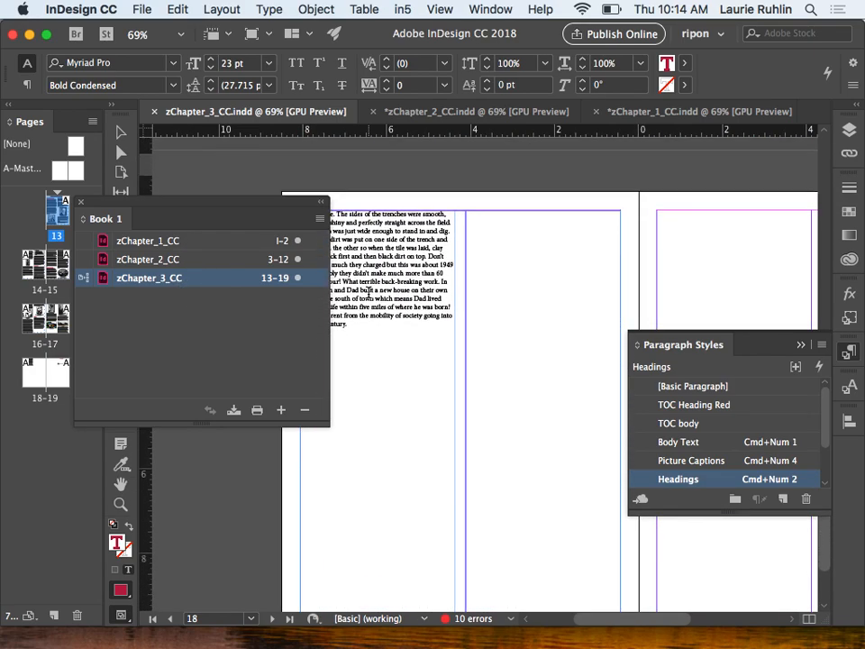
# Check which paragraph styles the sample entries and the "Table of Contents" heading on page 19 use
pyautogui.click(674, 346)
pyautogui.hscroll(10, 688, 351)
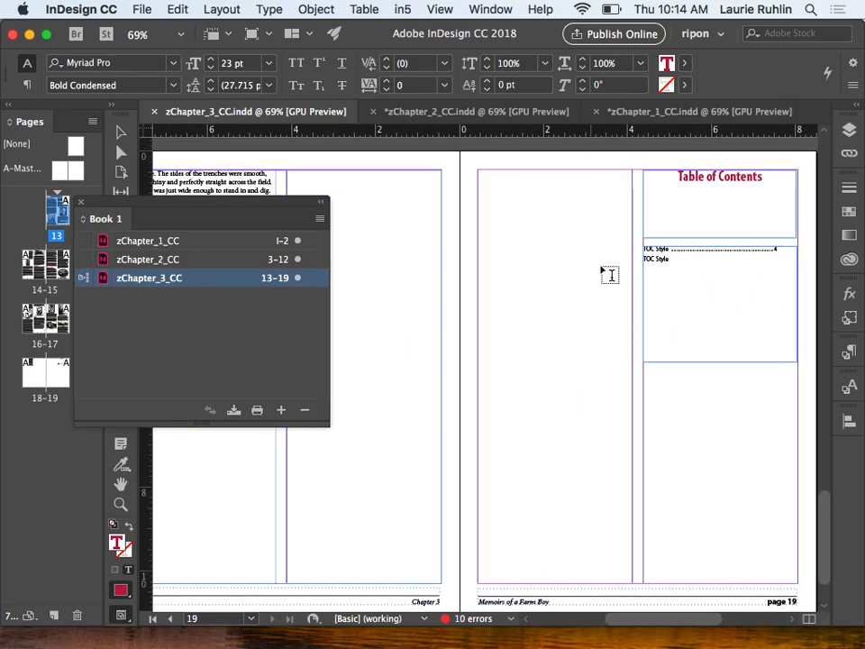
pyautogui.doubleClick(662, 250)
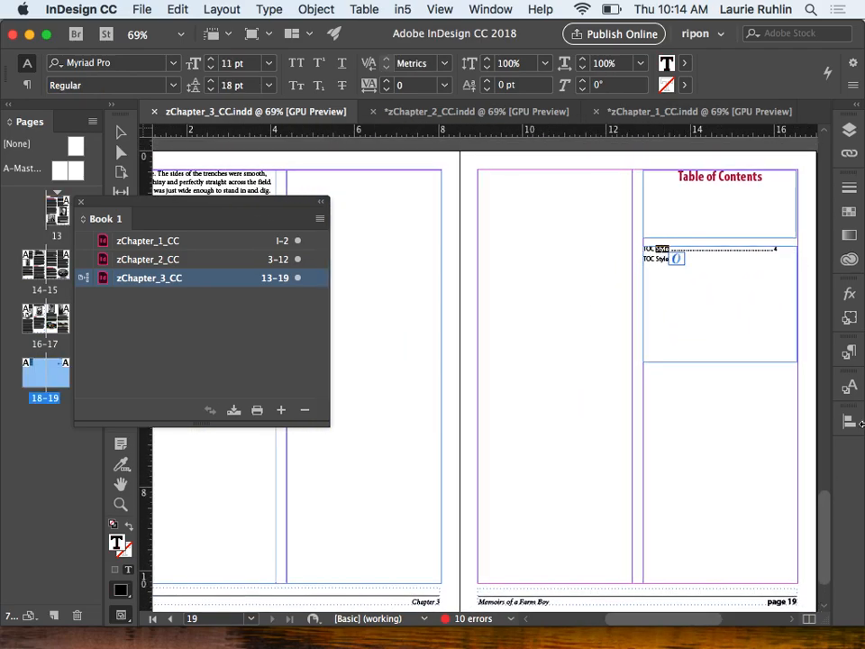
pyautogui.click(849, 352)
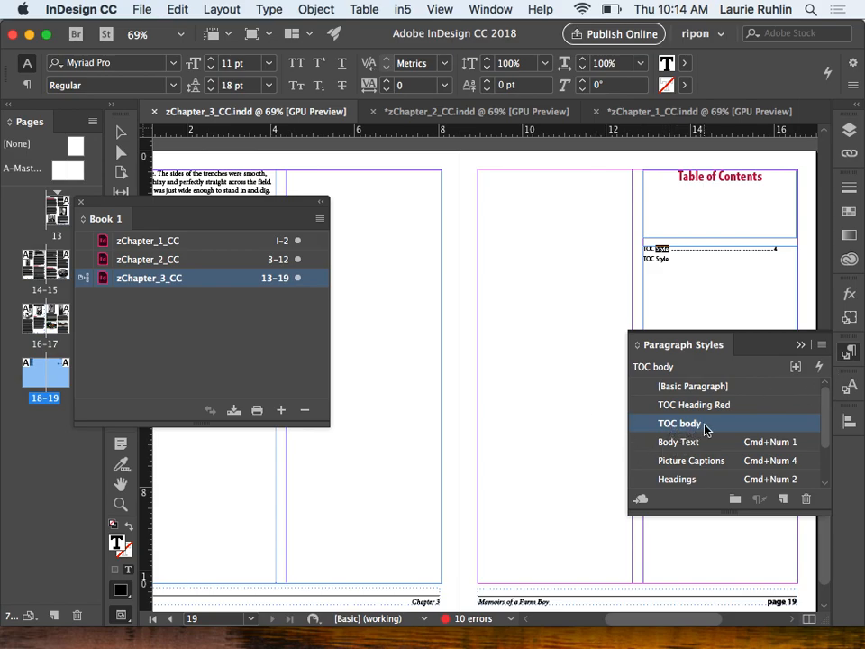
pyautogui.click(719, 179)
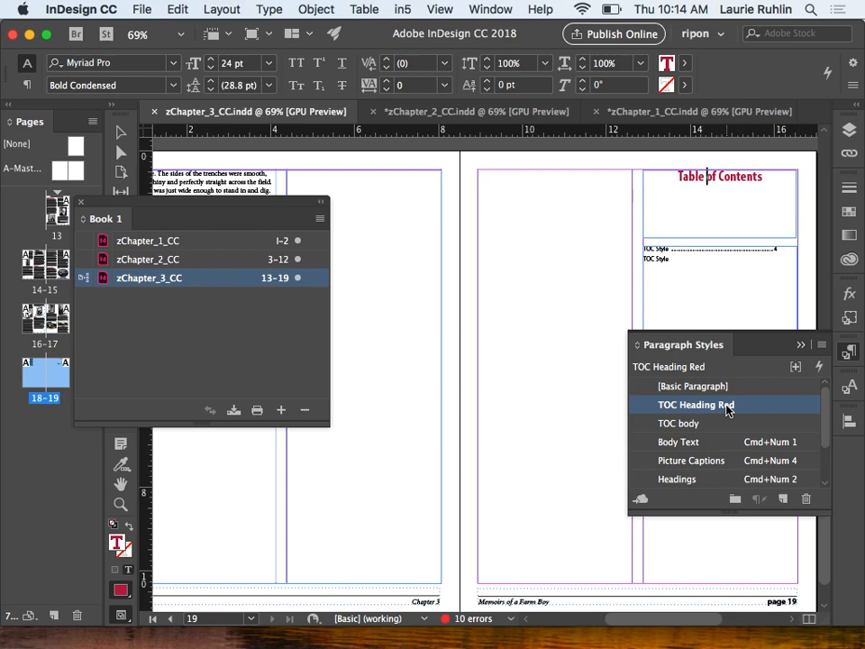
pyautogui.click(688, 266)
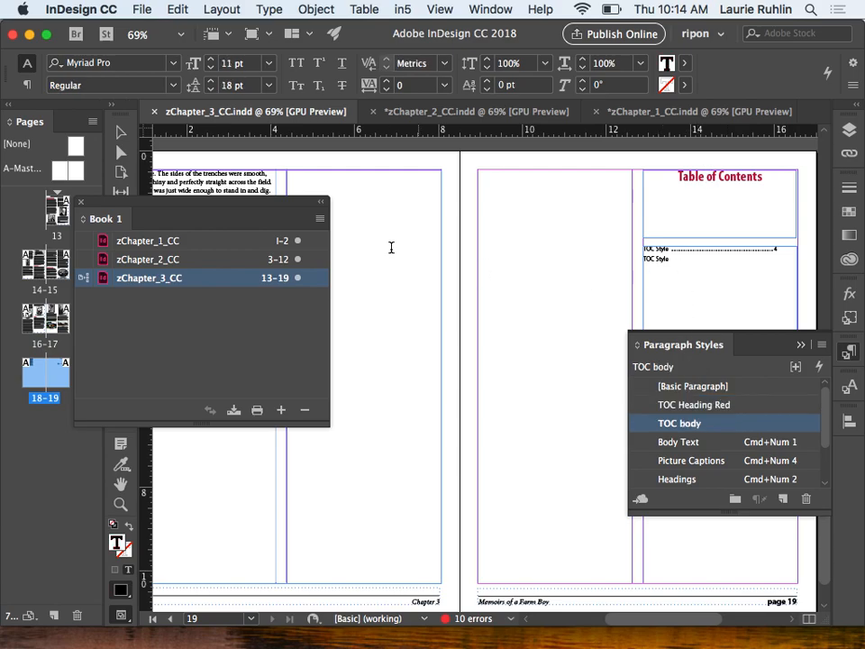
# With nothing selected on page 19, start a new table of contents and show its full set of options
pyautogui.click(122, 132)
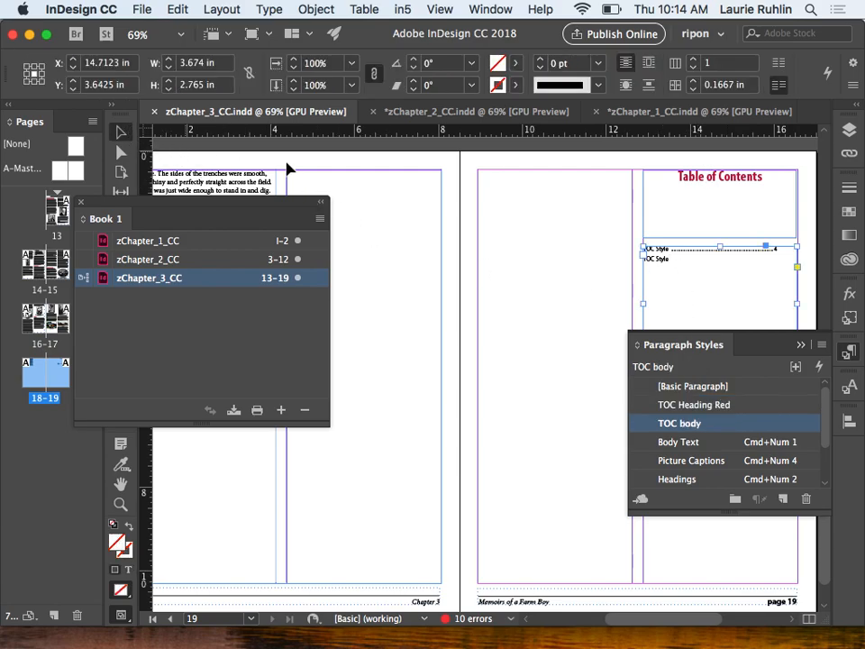
pyautogui.click(514, 212)
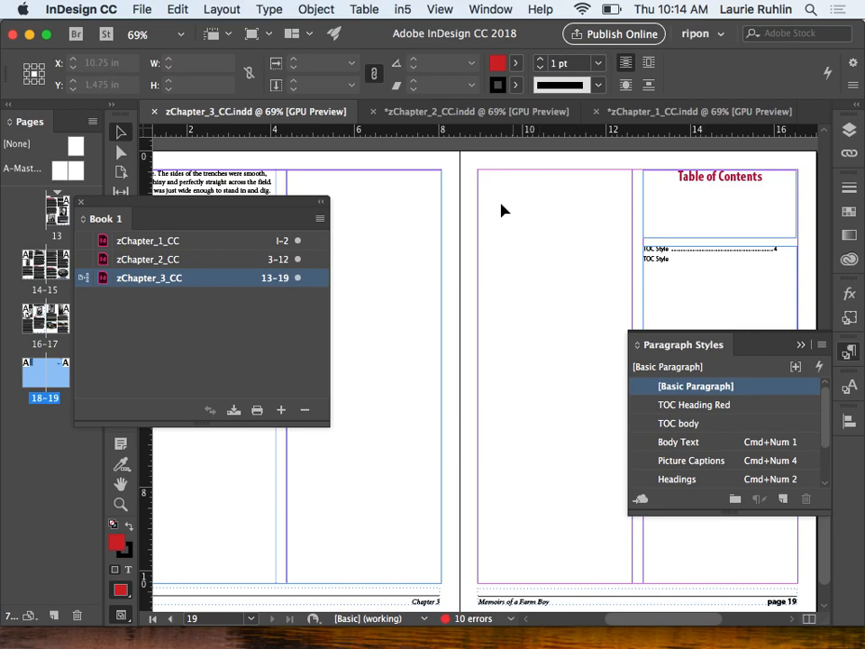
pyautogui.click(223, 10)
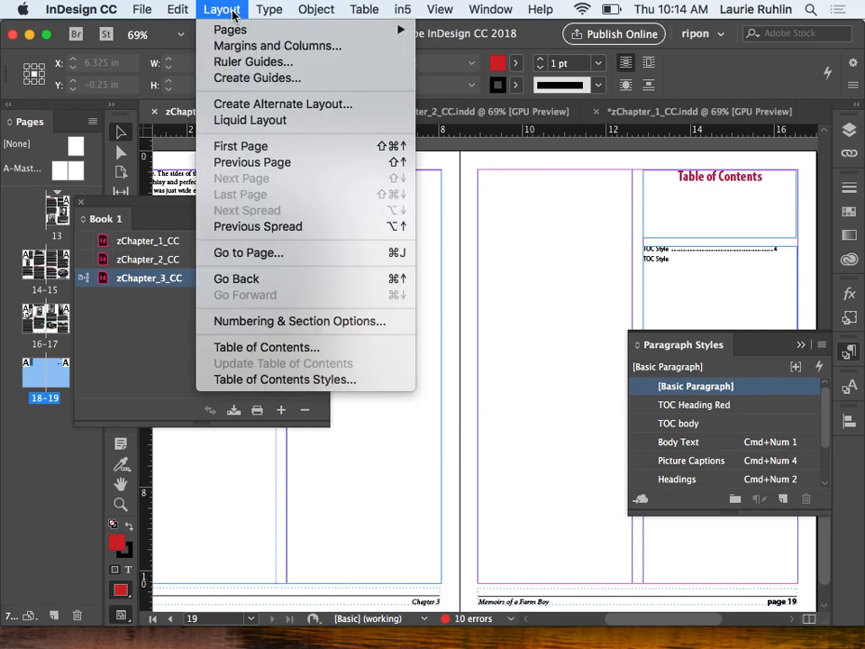
pyautogui.click(308, 357)
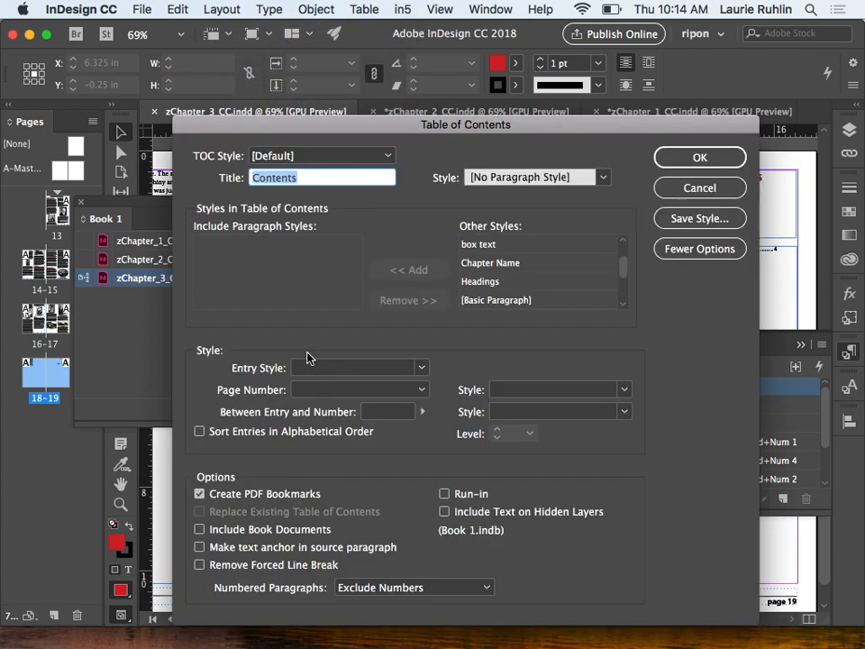
pyautogui.moveTo(365, 129); pyautogui.dragTo(405, 67)
pyautogui.click(705, 187)
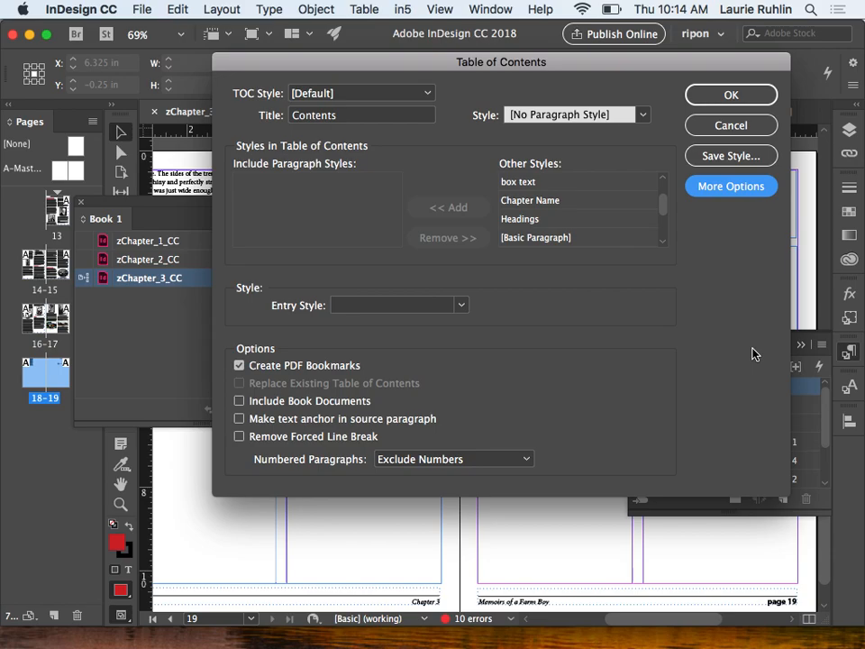
pyautogui.click(745, 193)
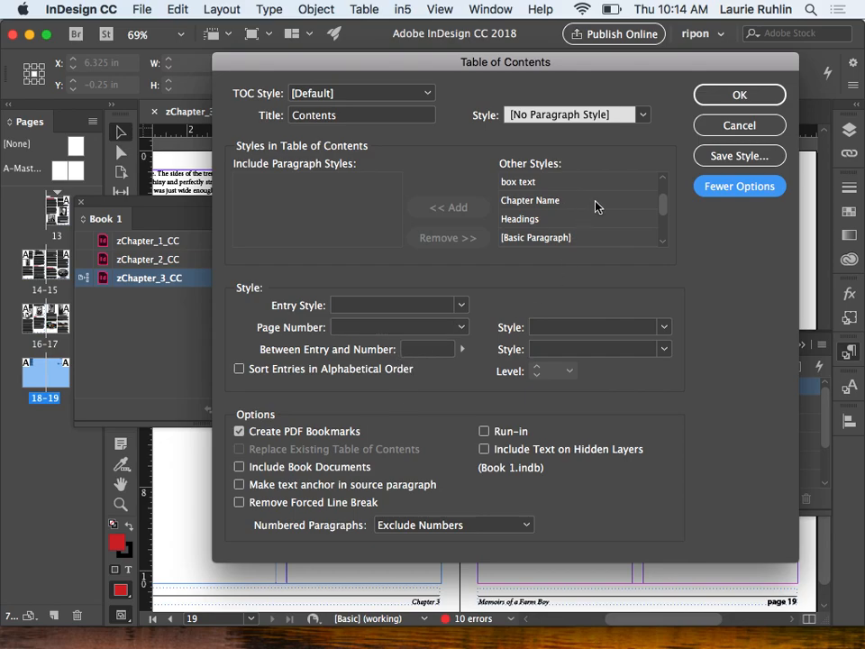
pyautogui.click(746, 190)
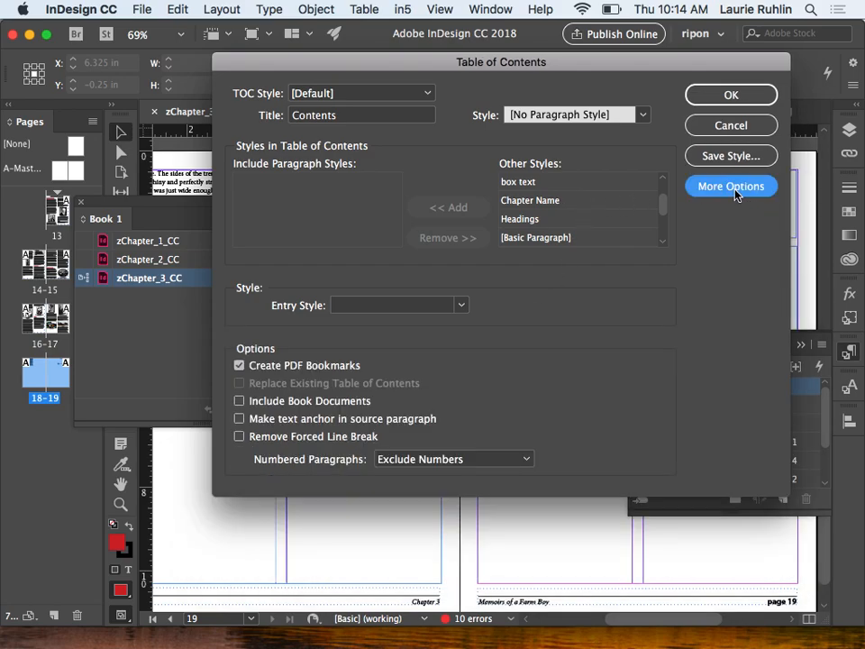
pyautogui.click(736, 191)
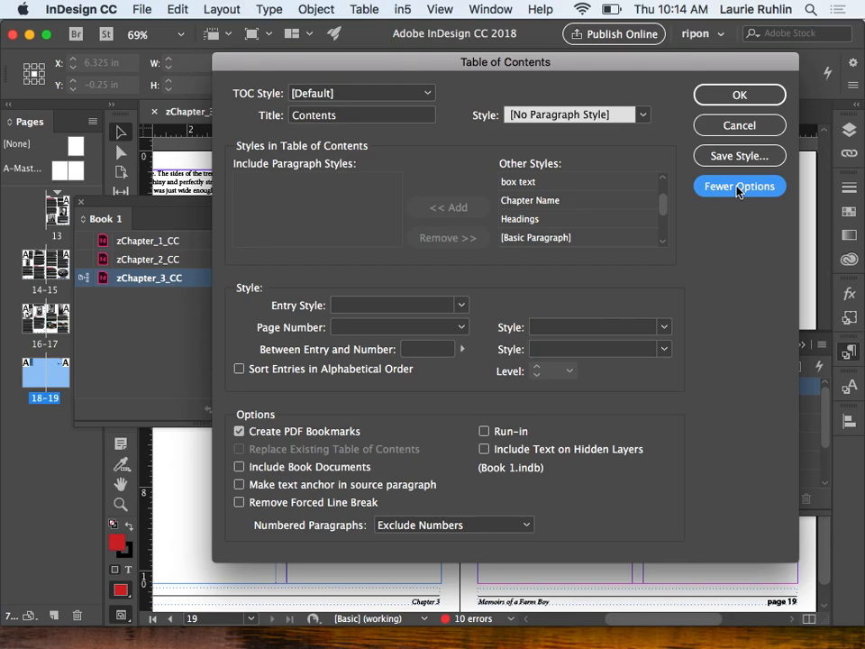
pyautogui.click(737, 189)
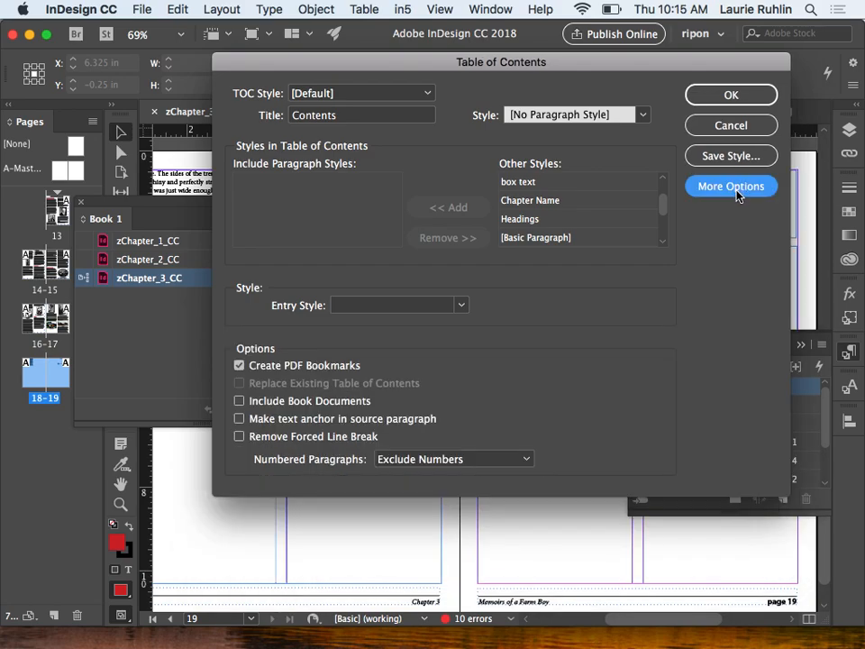
pyautogui.click(739, 189)
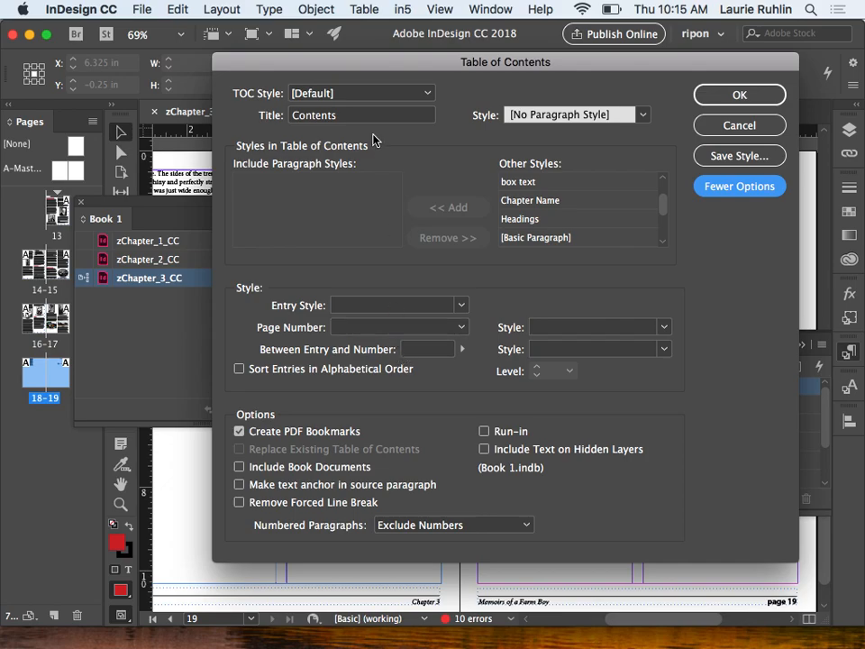
# Title the table of contents "Ripon Printing" and style the title with TOC Heading Red
pyautogui.doubleClick(303, 117)
pyautogui.press('BackSpace')
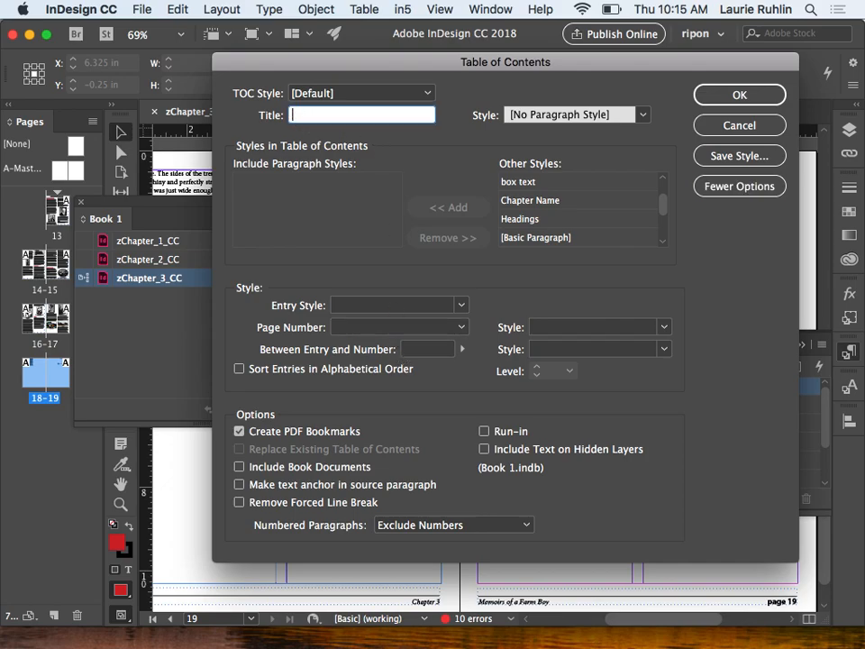
pyautogui.write('Ripon Printing')
pyautogui.click(528, 117)
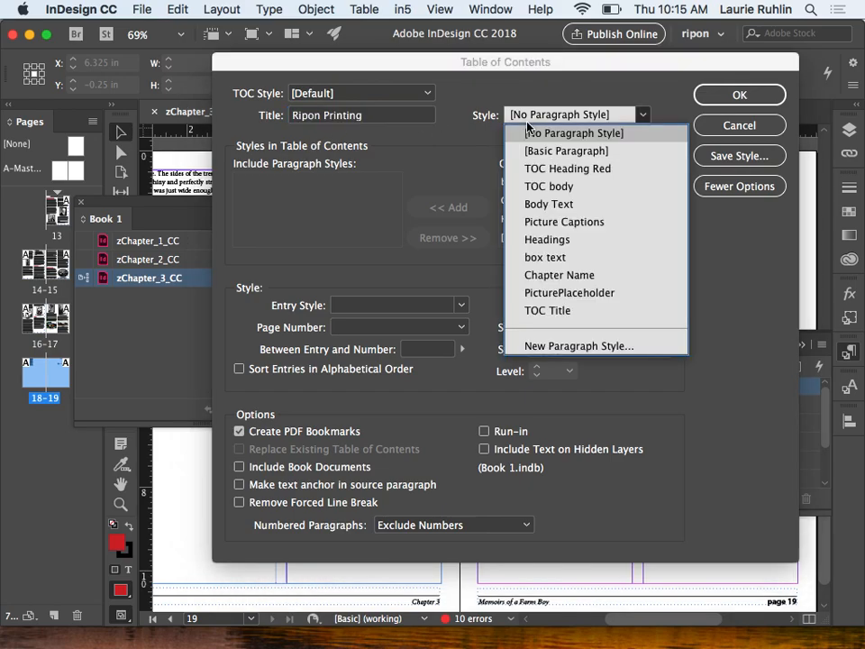
pyautogui.click(603, 172)
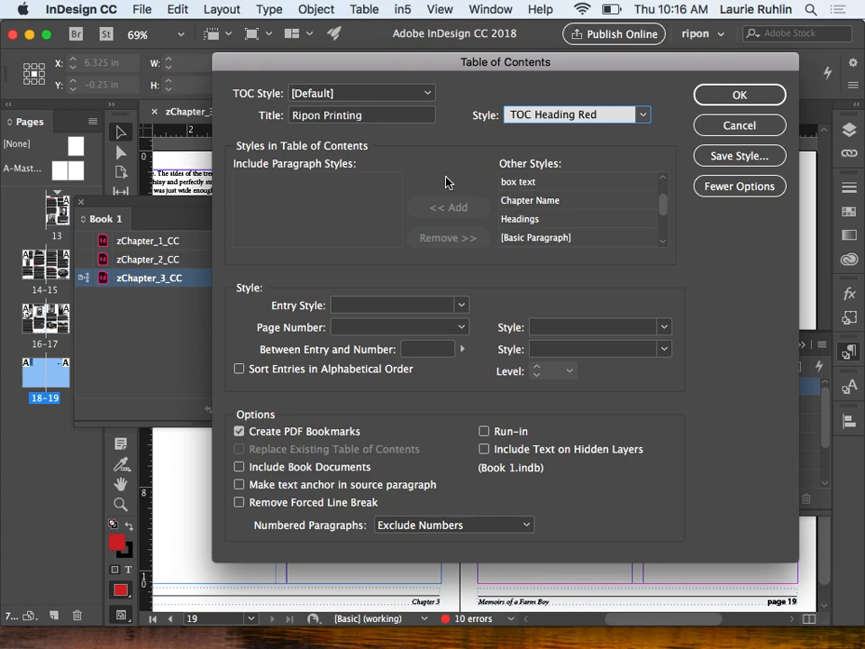
# Include the Headings paragraph style in the table of contents and set its entry style to TOC body
pyautogui.scroll(-3, 504, 194)
pyautogui.scroll(-1, 529, 206)
pyautogui.scroll(4, 528, 216)
pyautogui.click(527, 223)
pyautogui.click(446, 208)
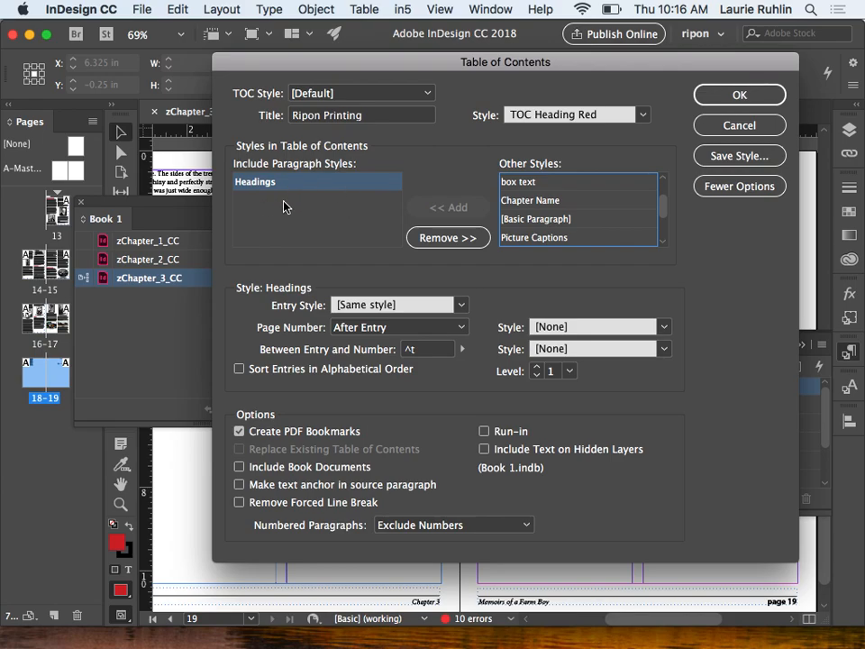
pyautogui.click(360, 306)
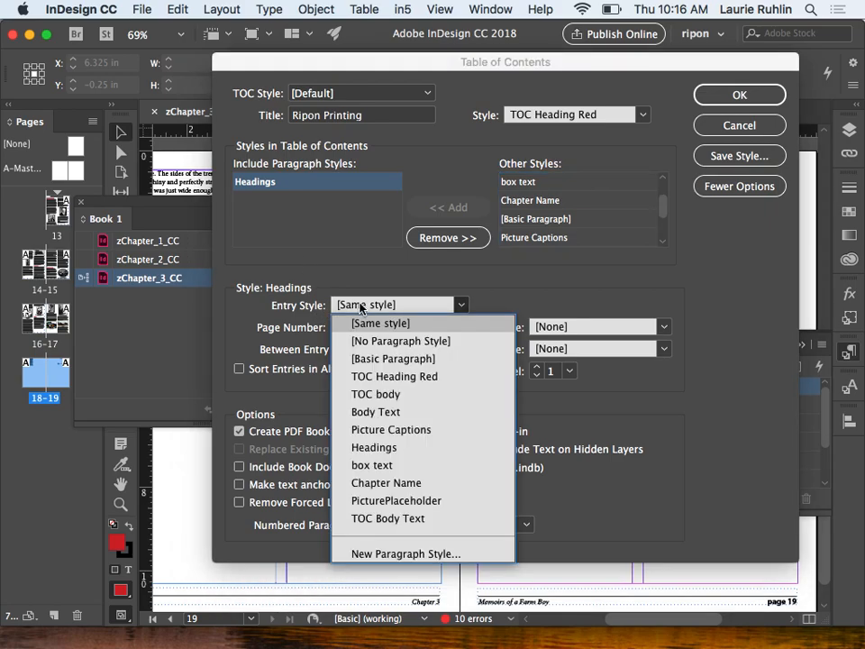
pyautogui.click(439, 399)
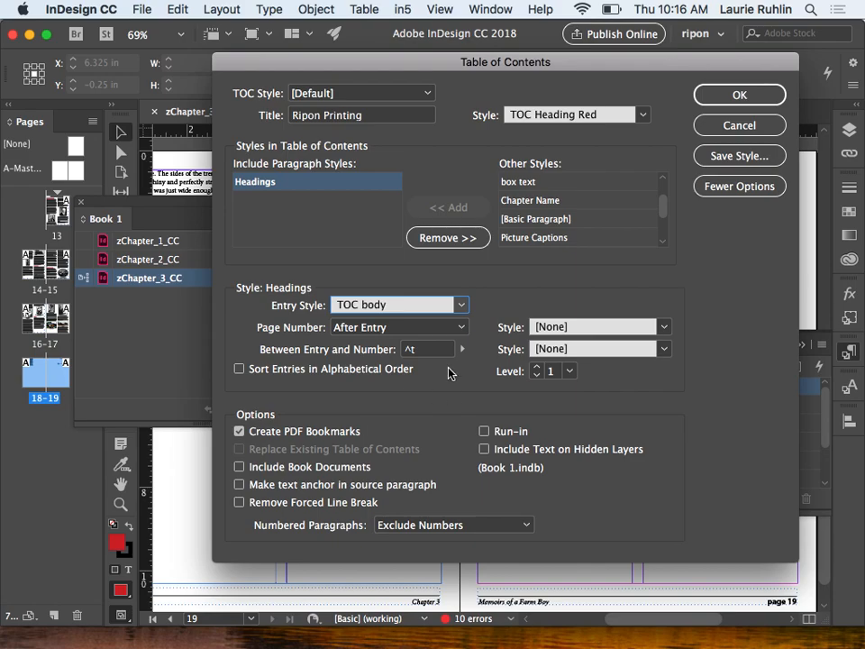
pyautogui.click(461, 305)
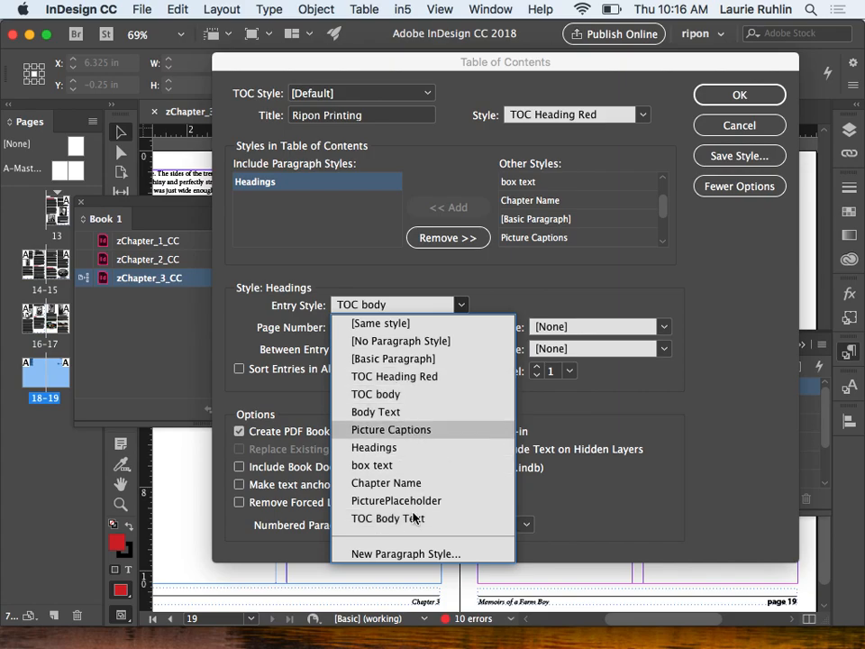
pyautogui.click(375, 394)
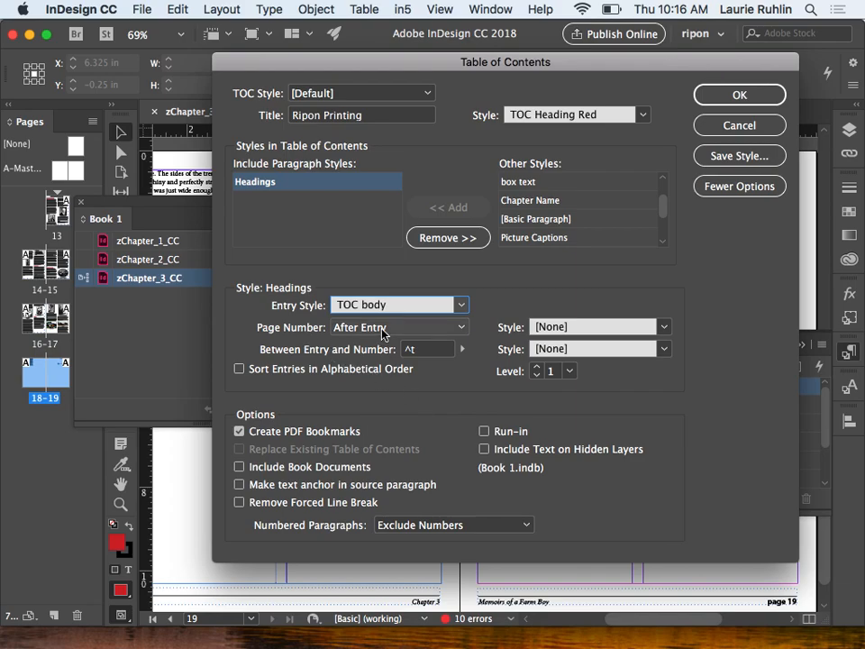
# Review the page number placement and separator choices for Headings entries, and sort the entries in alphabetical order
pyautogui.click(462, 328)
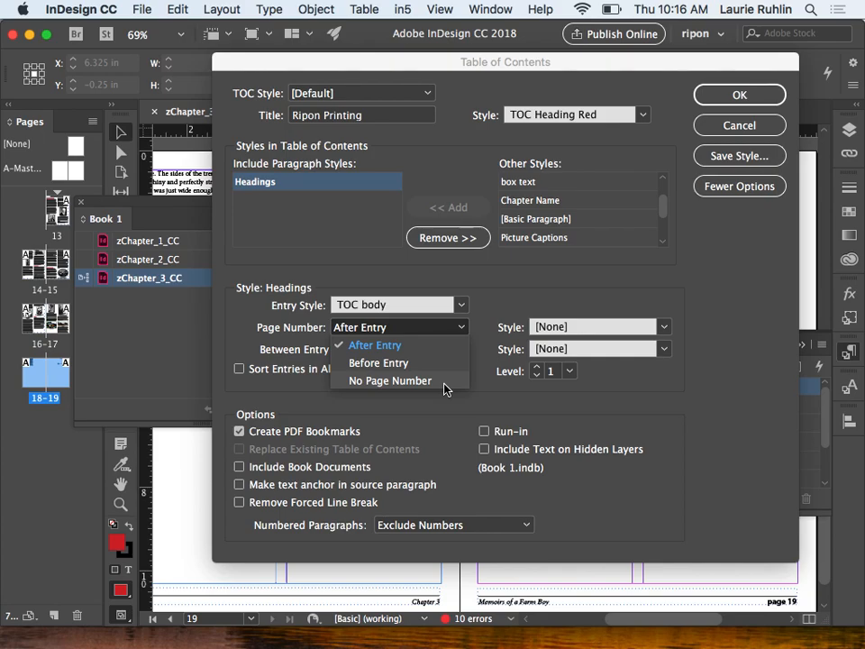
pyautogui.click(455, 328)
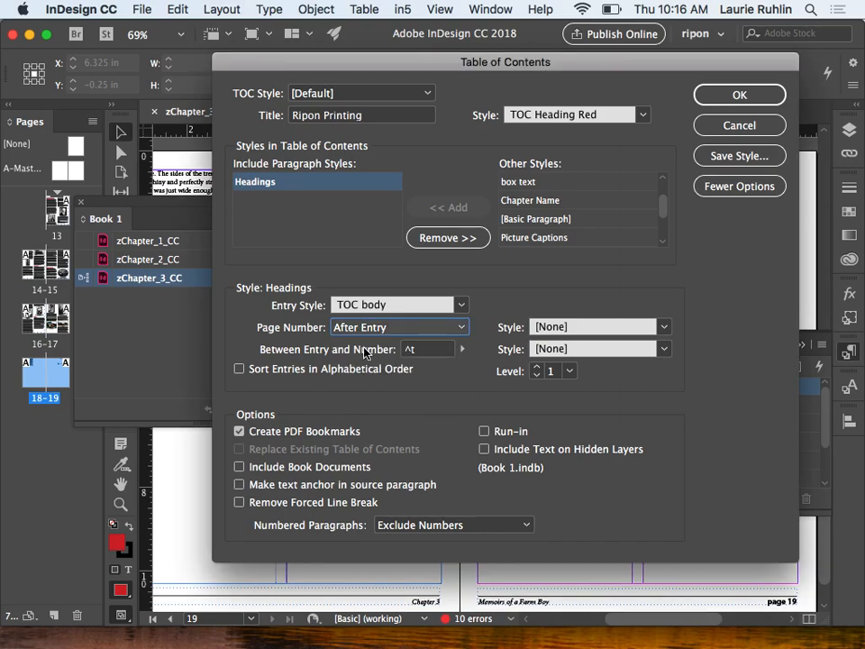
pyautogui.click(461, 349)
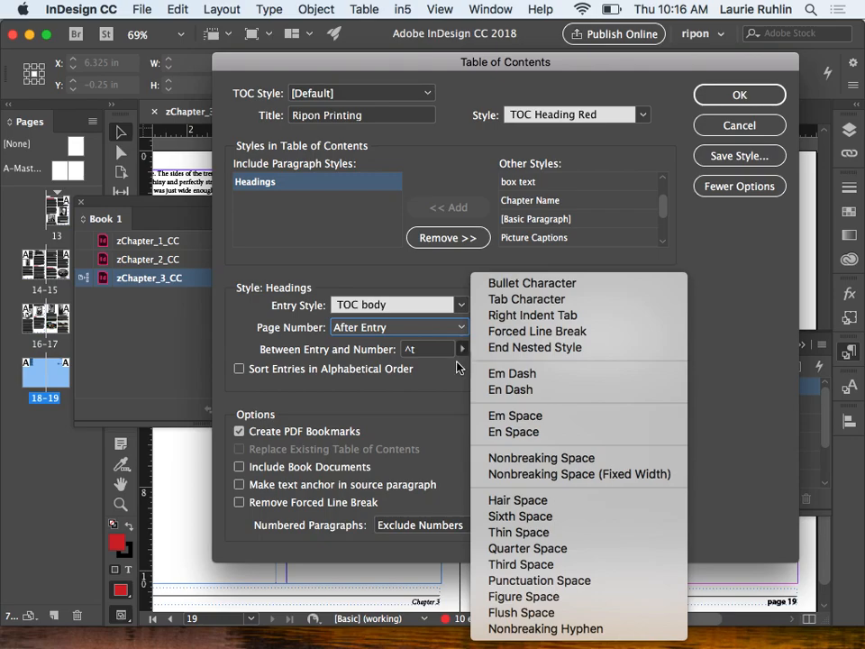
pyautogui.click(351, 377)
pyautogui.click(241, 370)
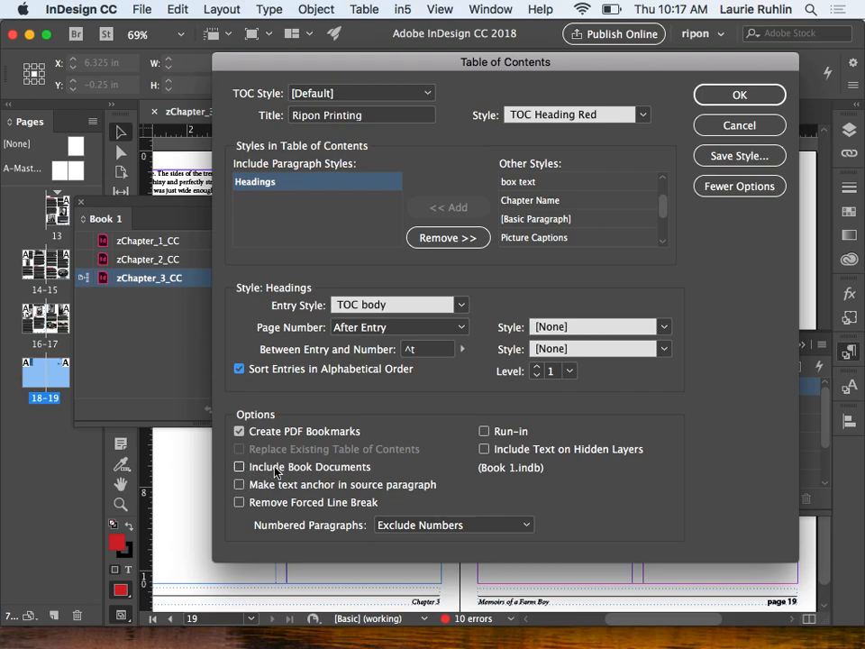
# Enable text anchors in source paragraphs and forced line break removal, then place the table of contents in the first column of page 19
pyautogui.click(340, 485)
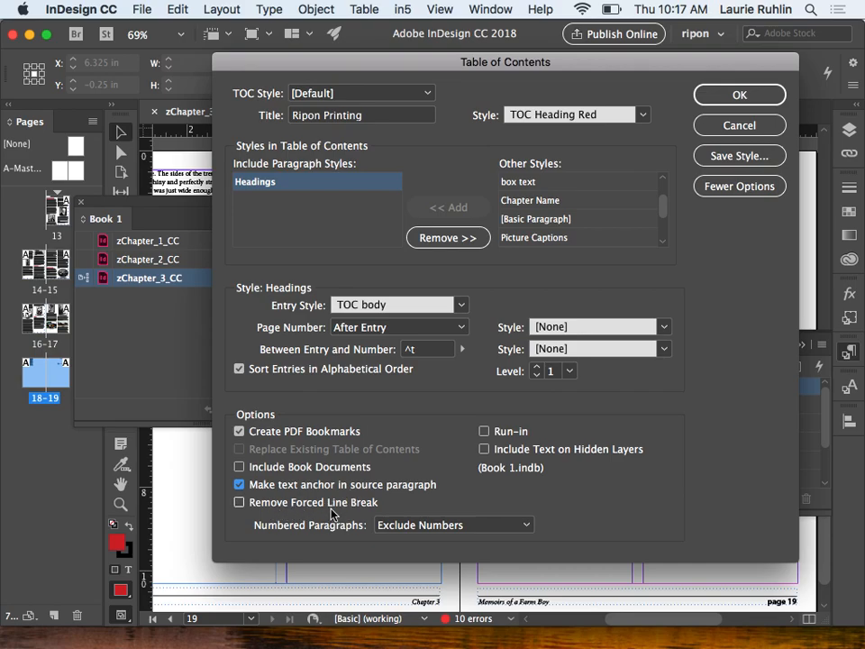
pyautogui.click(365, 509)
pyautogui.click(740, 97)
pyautogui.click(521, 269)
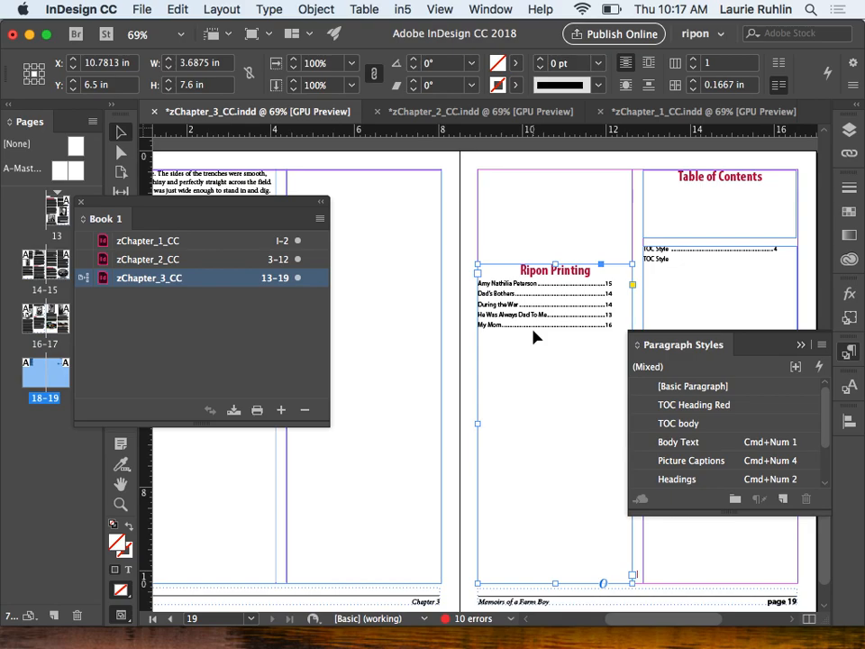
# Regenerate the placed table of contents to include all Book 1 documents, including items in overset text
pyautogui.click(222, 10)
pyautogui.click(298, 348)
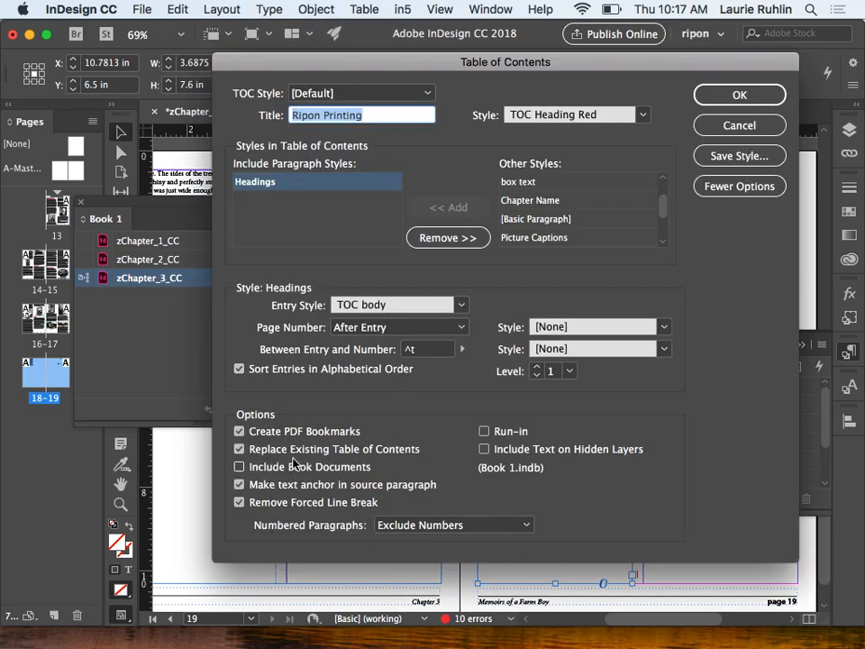
pyautogui.click(309, 468)
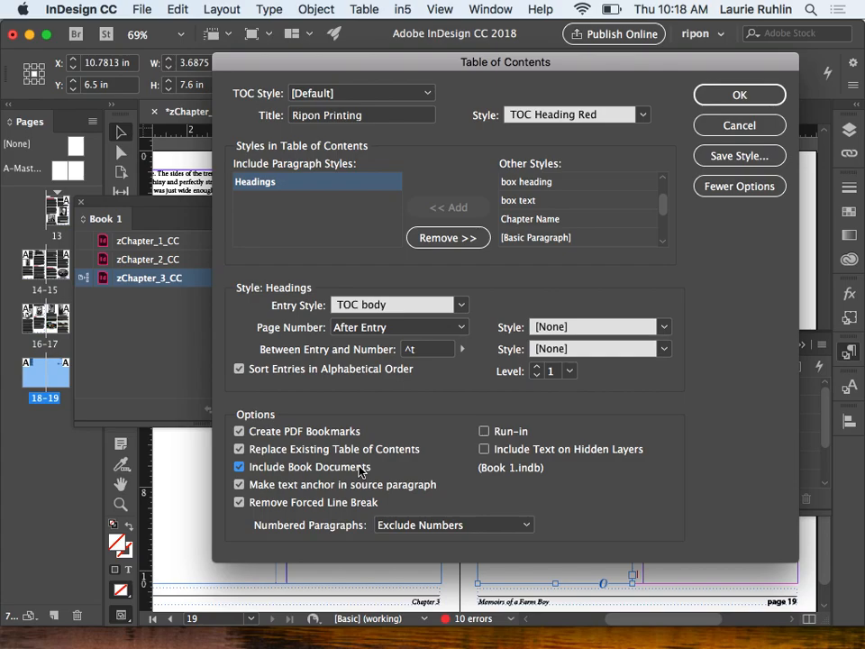
pyautogui.click(763, 99)
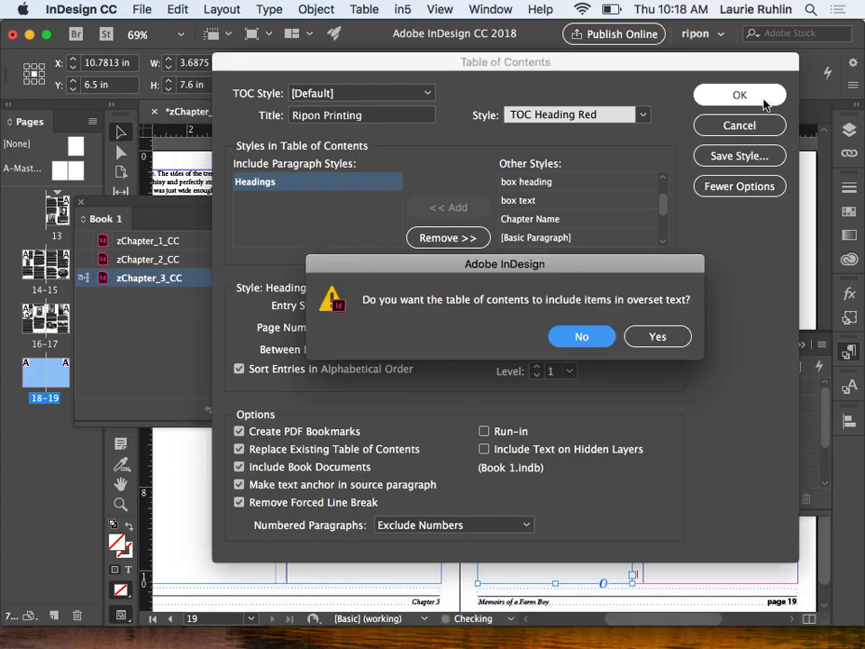
pyautogui.click(657, 336)
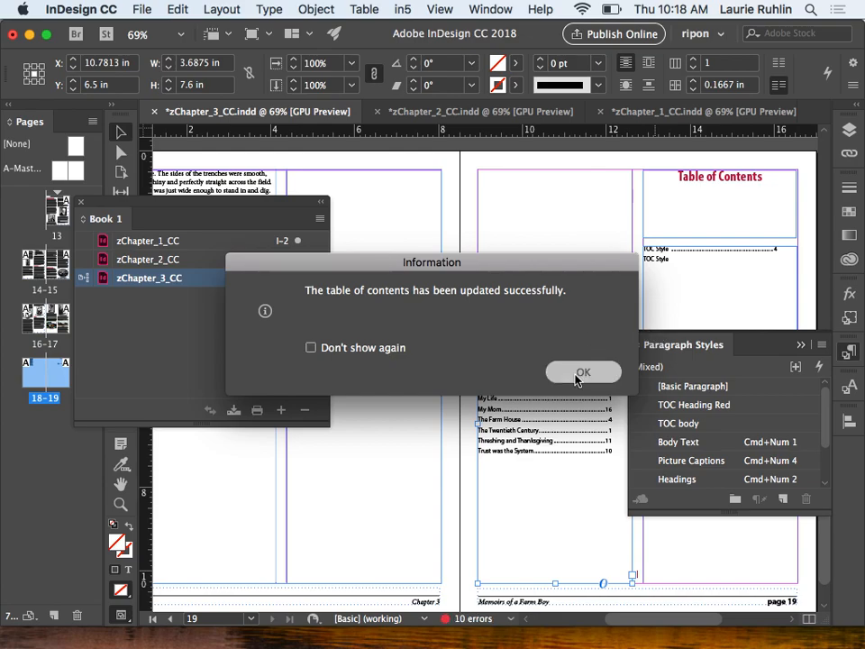
pyautogui.click(583, 372)
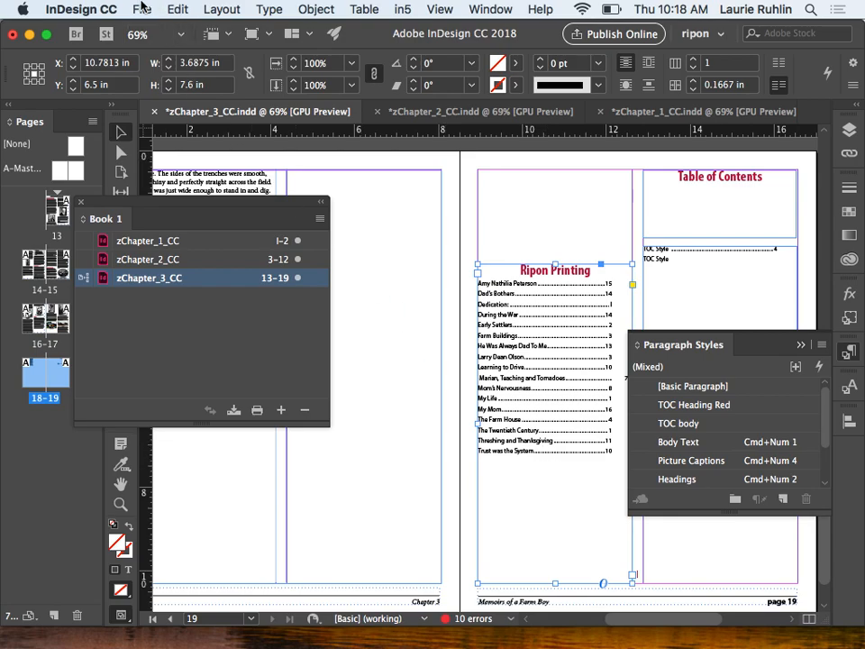
pyautogui.moveTo(201, 217); pyautogui.dragTo(250, 208)
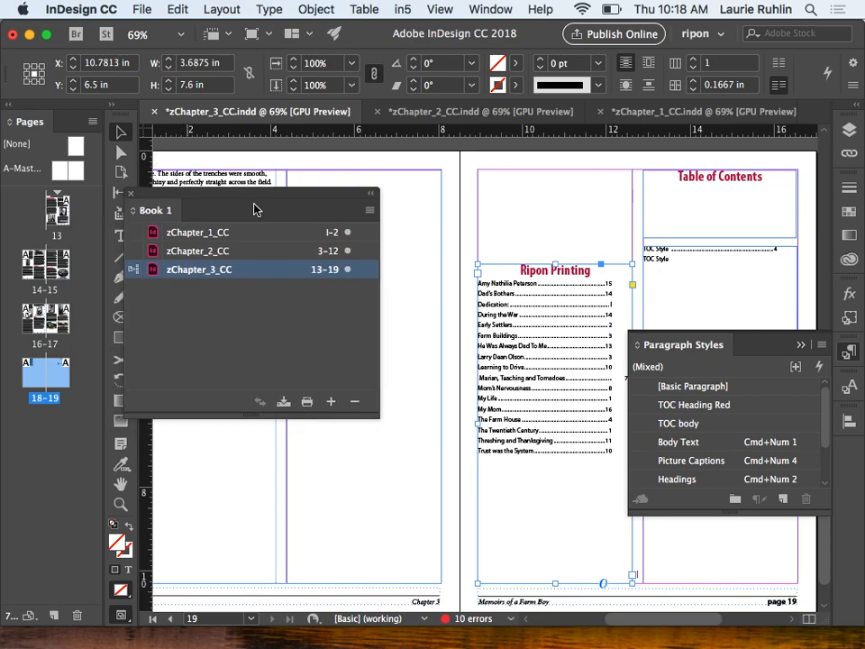
# Deselect the chapter documents and start a PDF export of the entire book, saved as Book 1 in Adobe PDF (Print) format
pyautogui.click(370, 210)
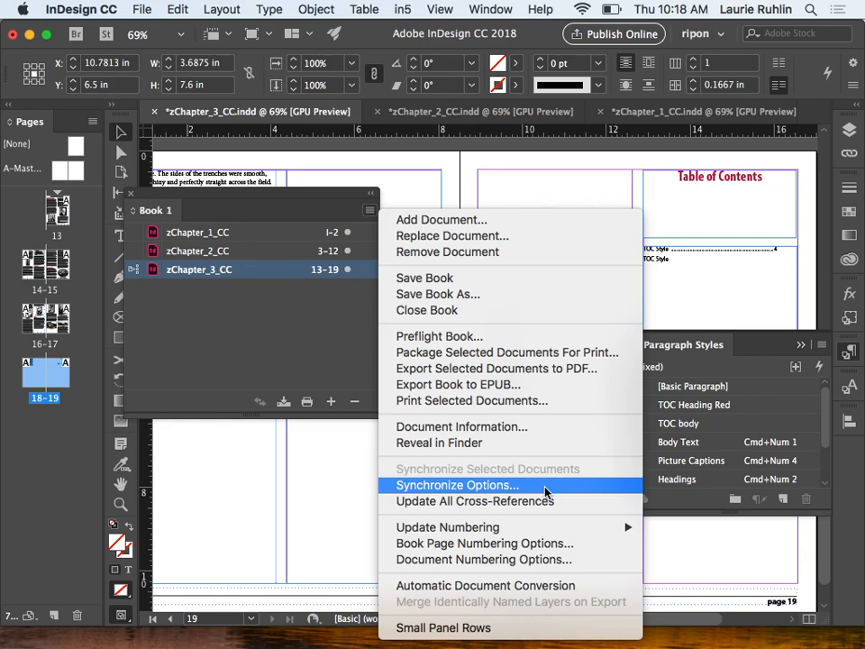
pyautogui.click(267, 332)
pyautogui.click(234, 312)
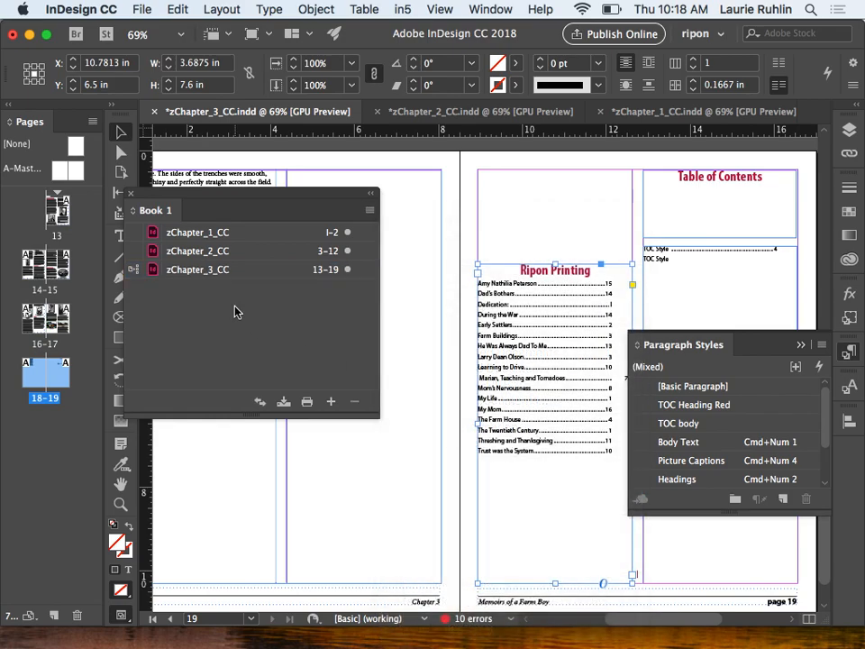
pyautogui.click(369, 211)
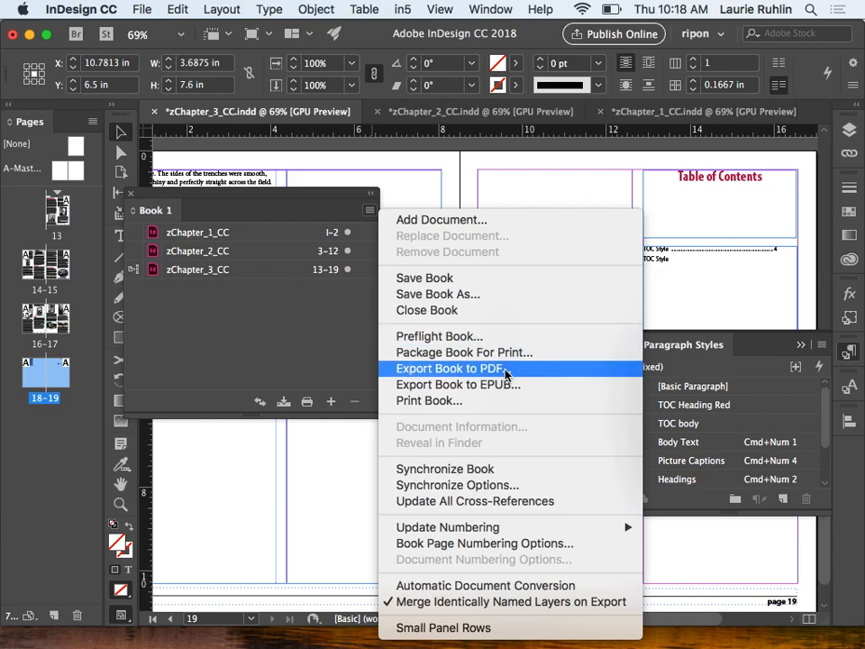
pyautogui.click(529, 373)
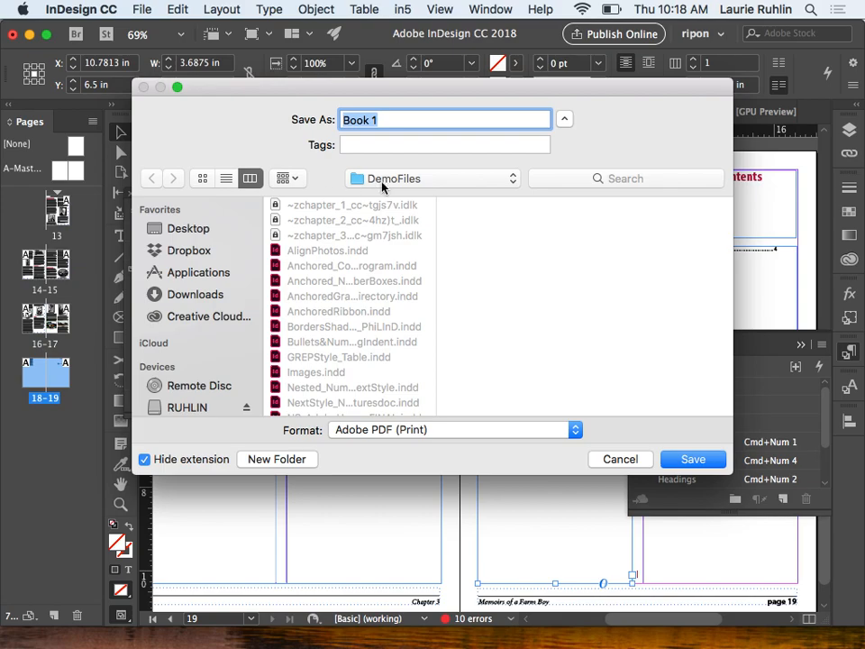
pyautogui.click(693, 460)
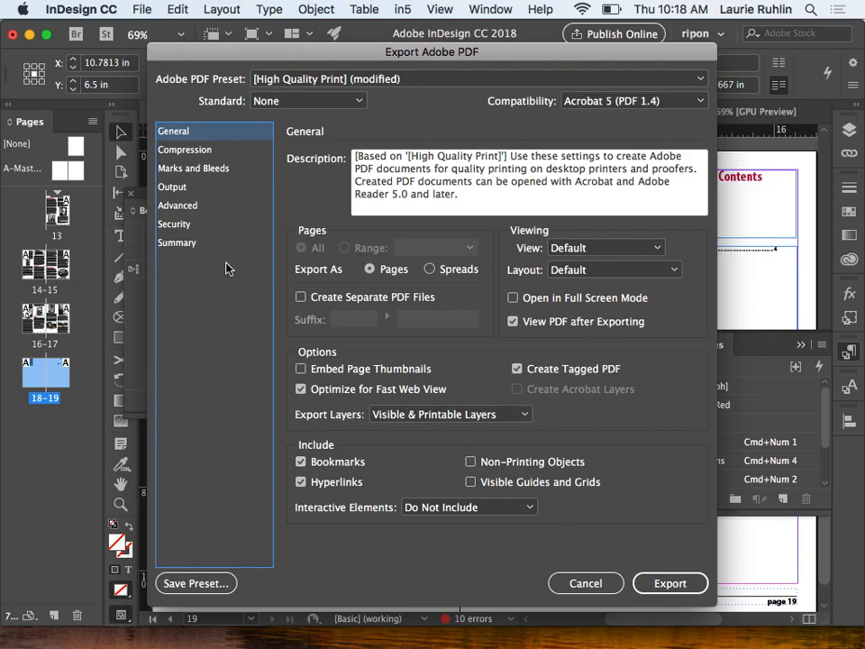
# Set color image downsampling to 100 pixels per inch and export the PDF, accepting the overset text on zChapter_1_CC page 2
pyautogui.click(198, 168)
pyautogui.click(199, 151)
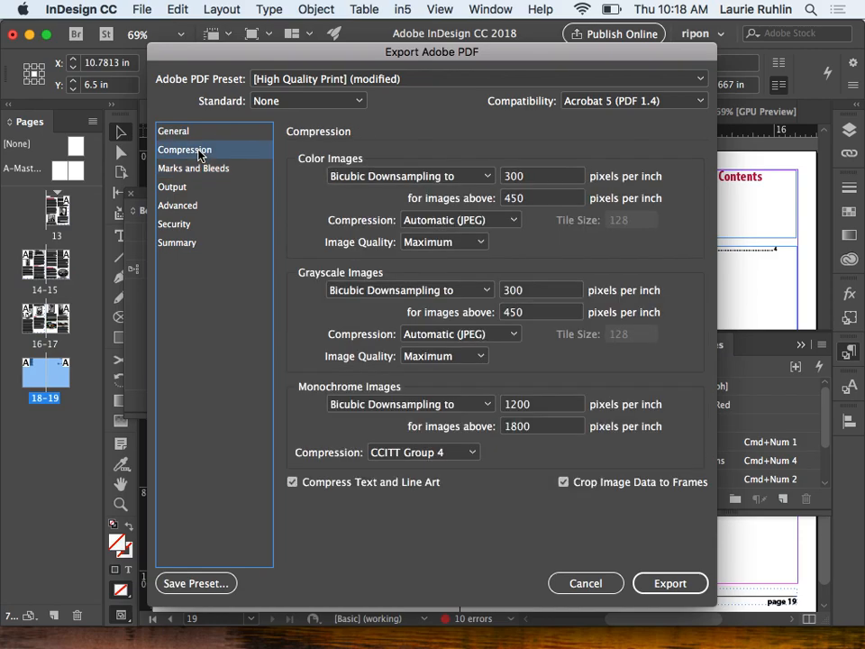
pyautogui.doubleClick(503, 176)
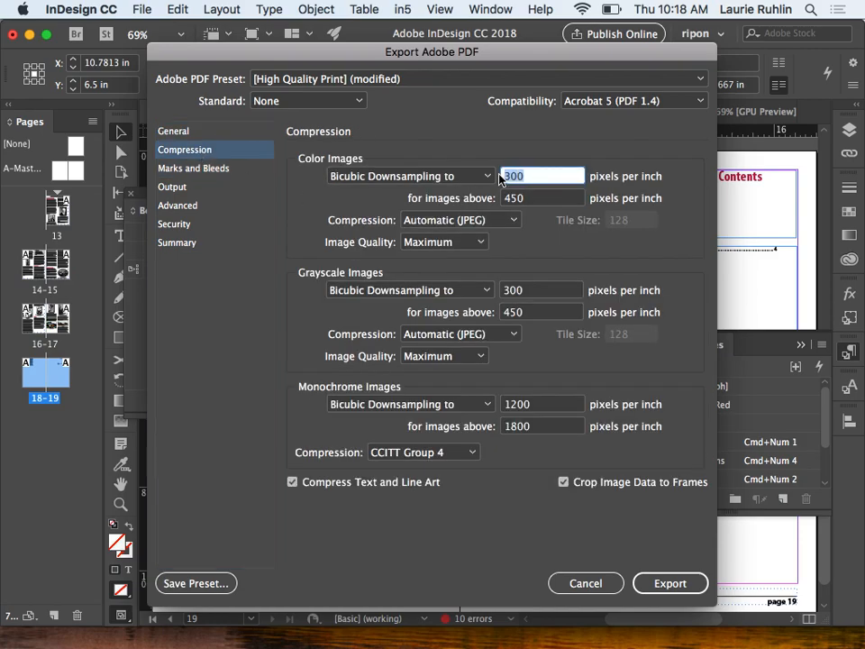
pyautogui.write('100')
pyautogui.click(691, 586)
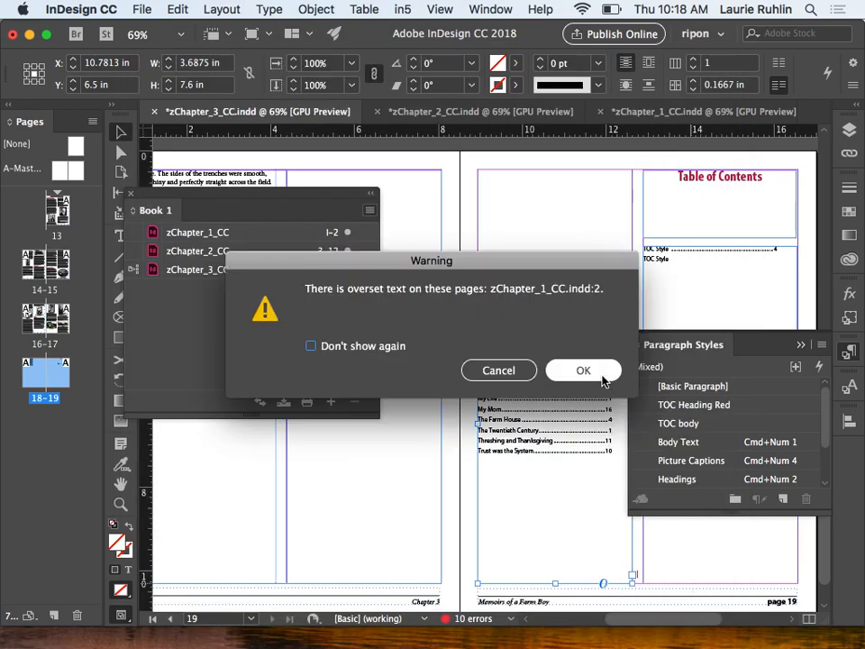
pyautogui.click(607, 373)
pyautogui.click(595, 360)
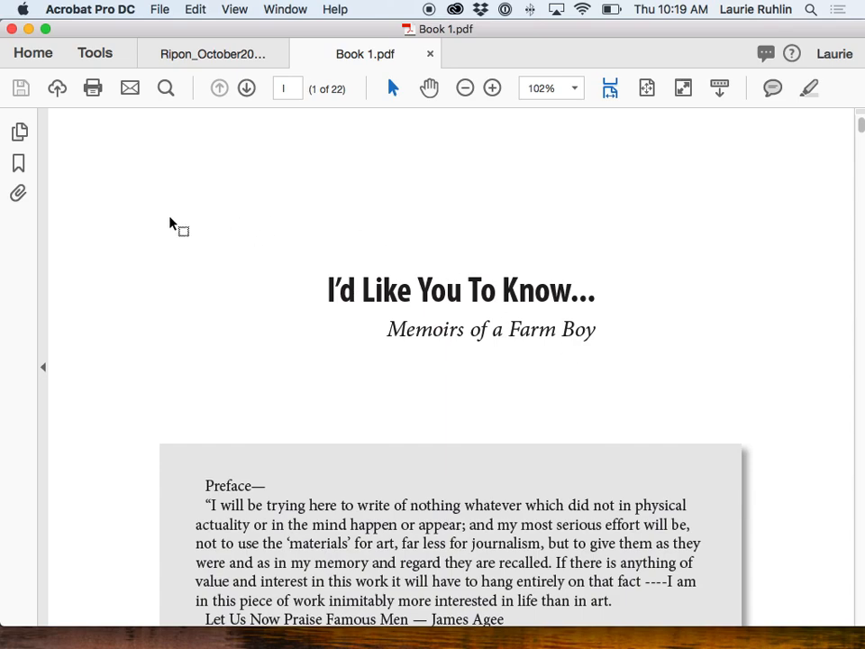
# Show the exported PDF's bookmarks in Acrobat and follow the During the War and Farm Buildings entries to check their links
pyautogui.click(18, 165)
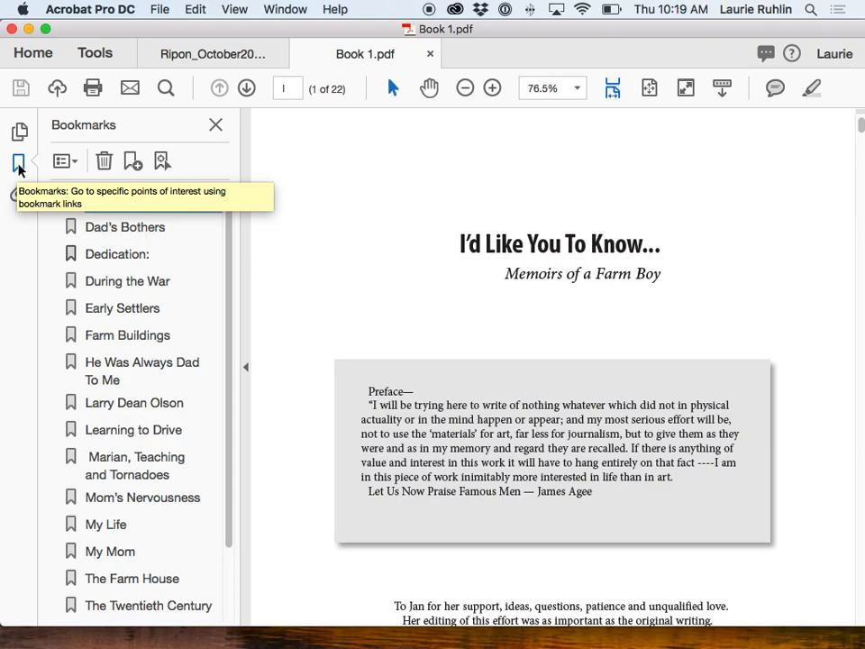
pyautogui.click(106, 284)
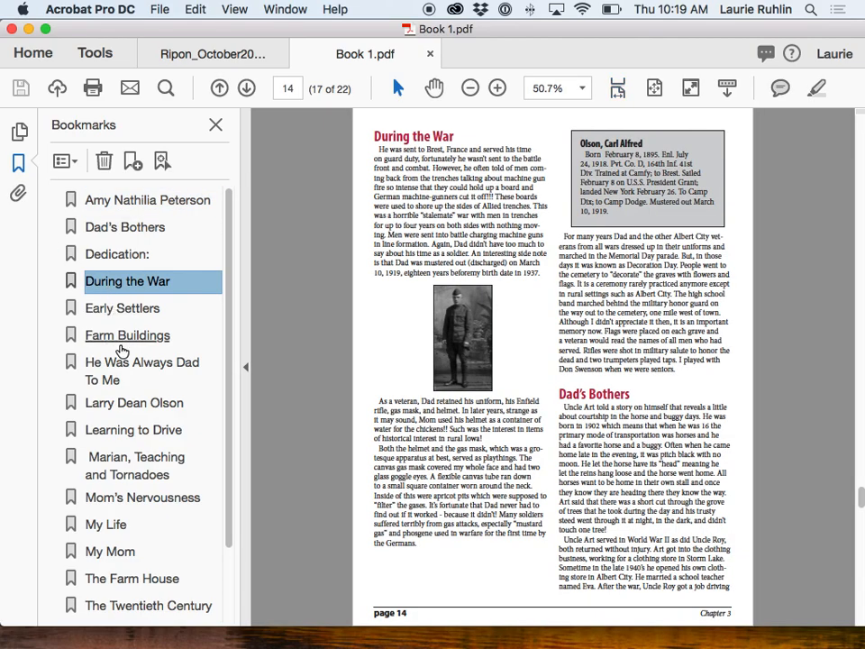
pyautogui.click(117, 340)
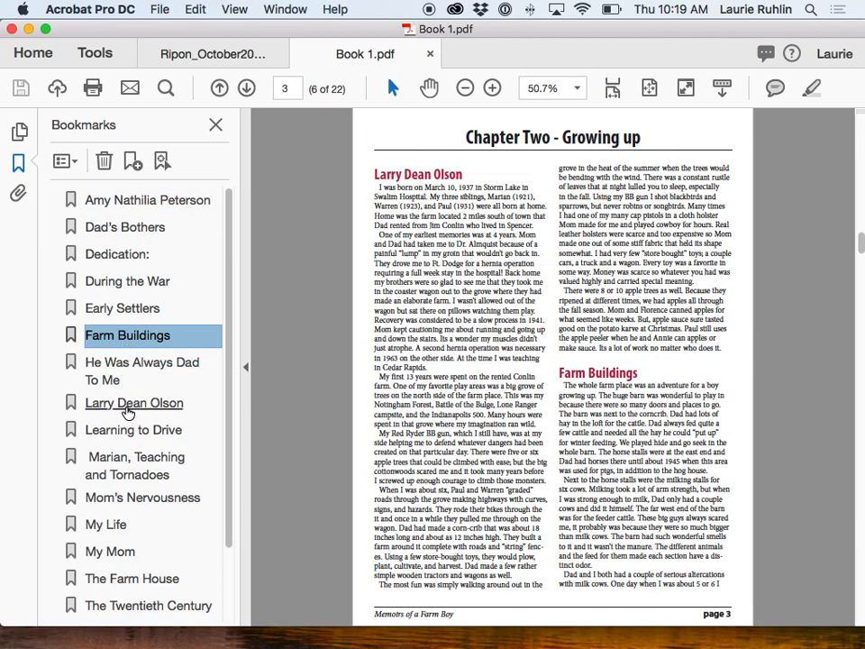